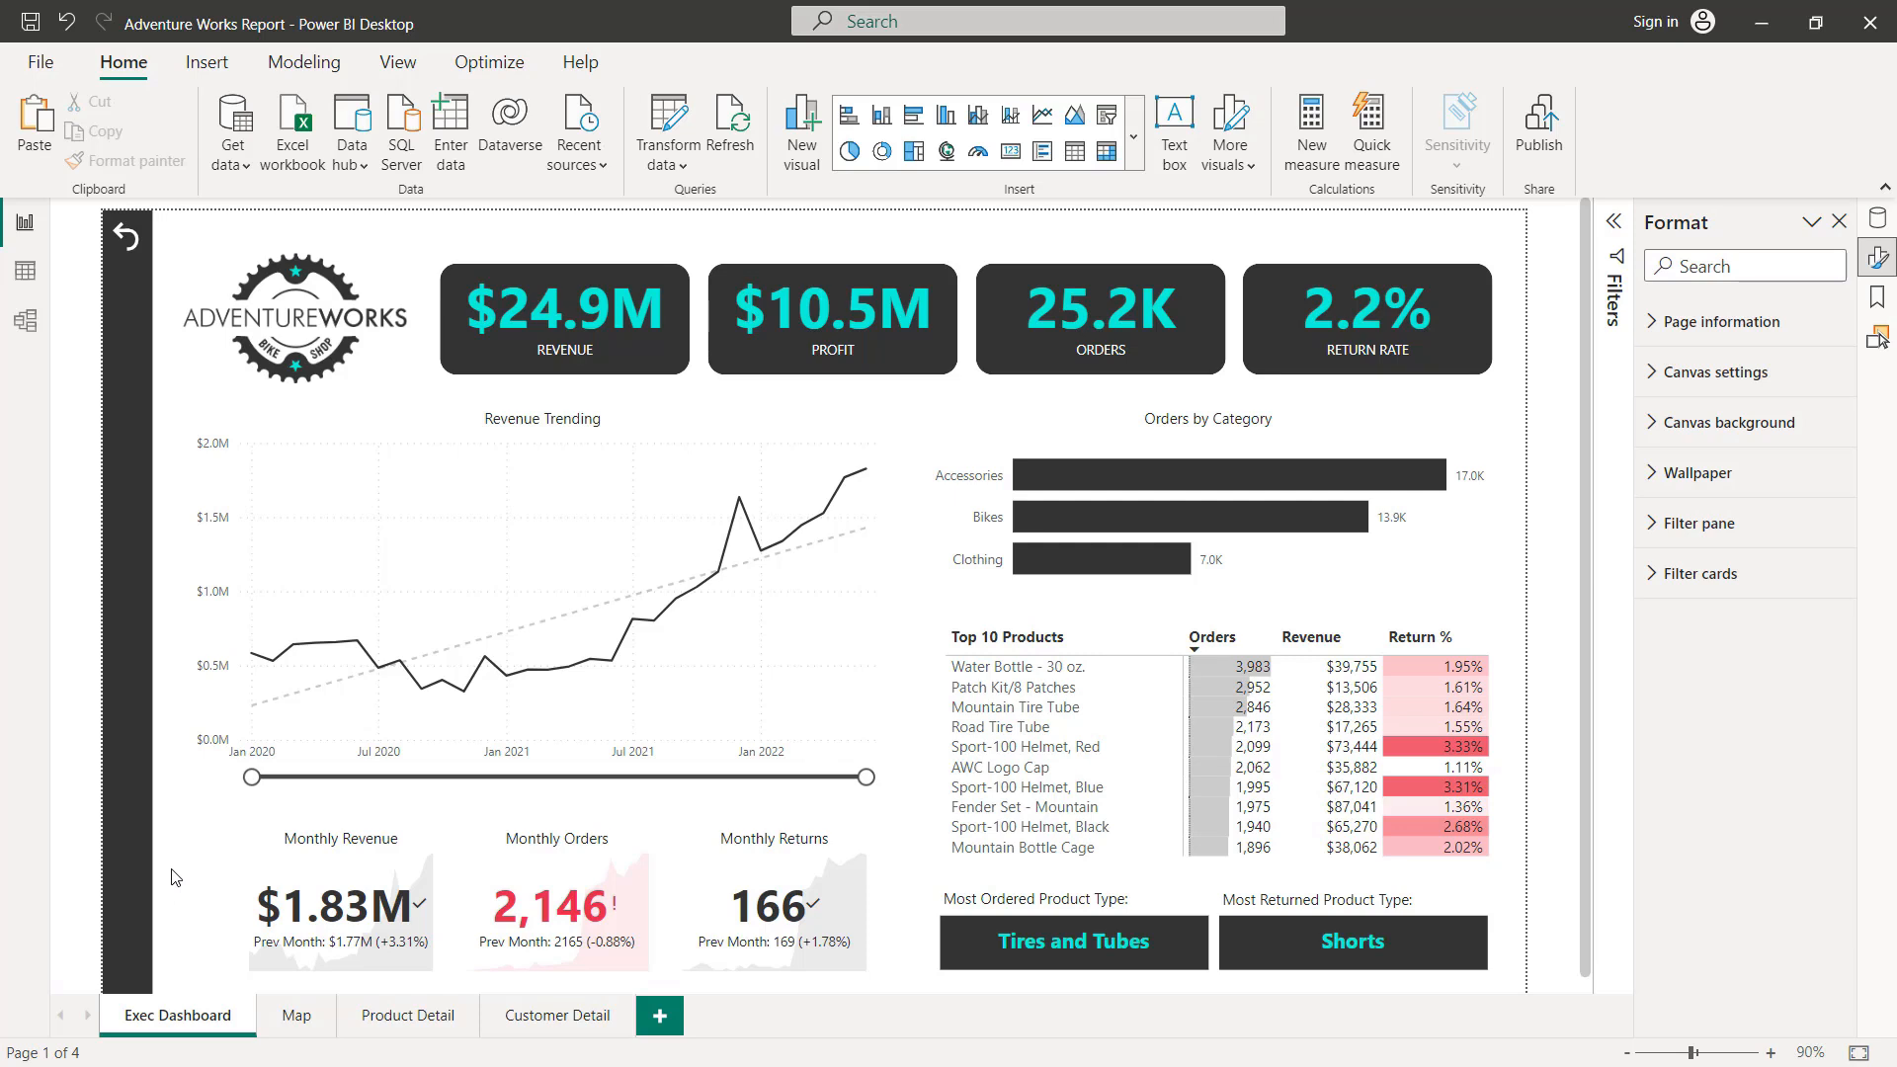
# Step: Add a new report page and copy the dark vertical sidebar shape from the Customer Detail page onto it
pyautogui.click(657, 1016)
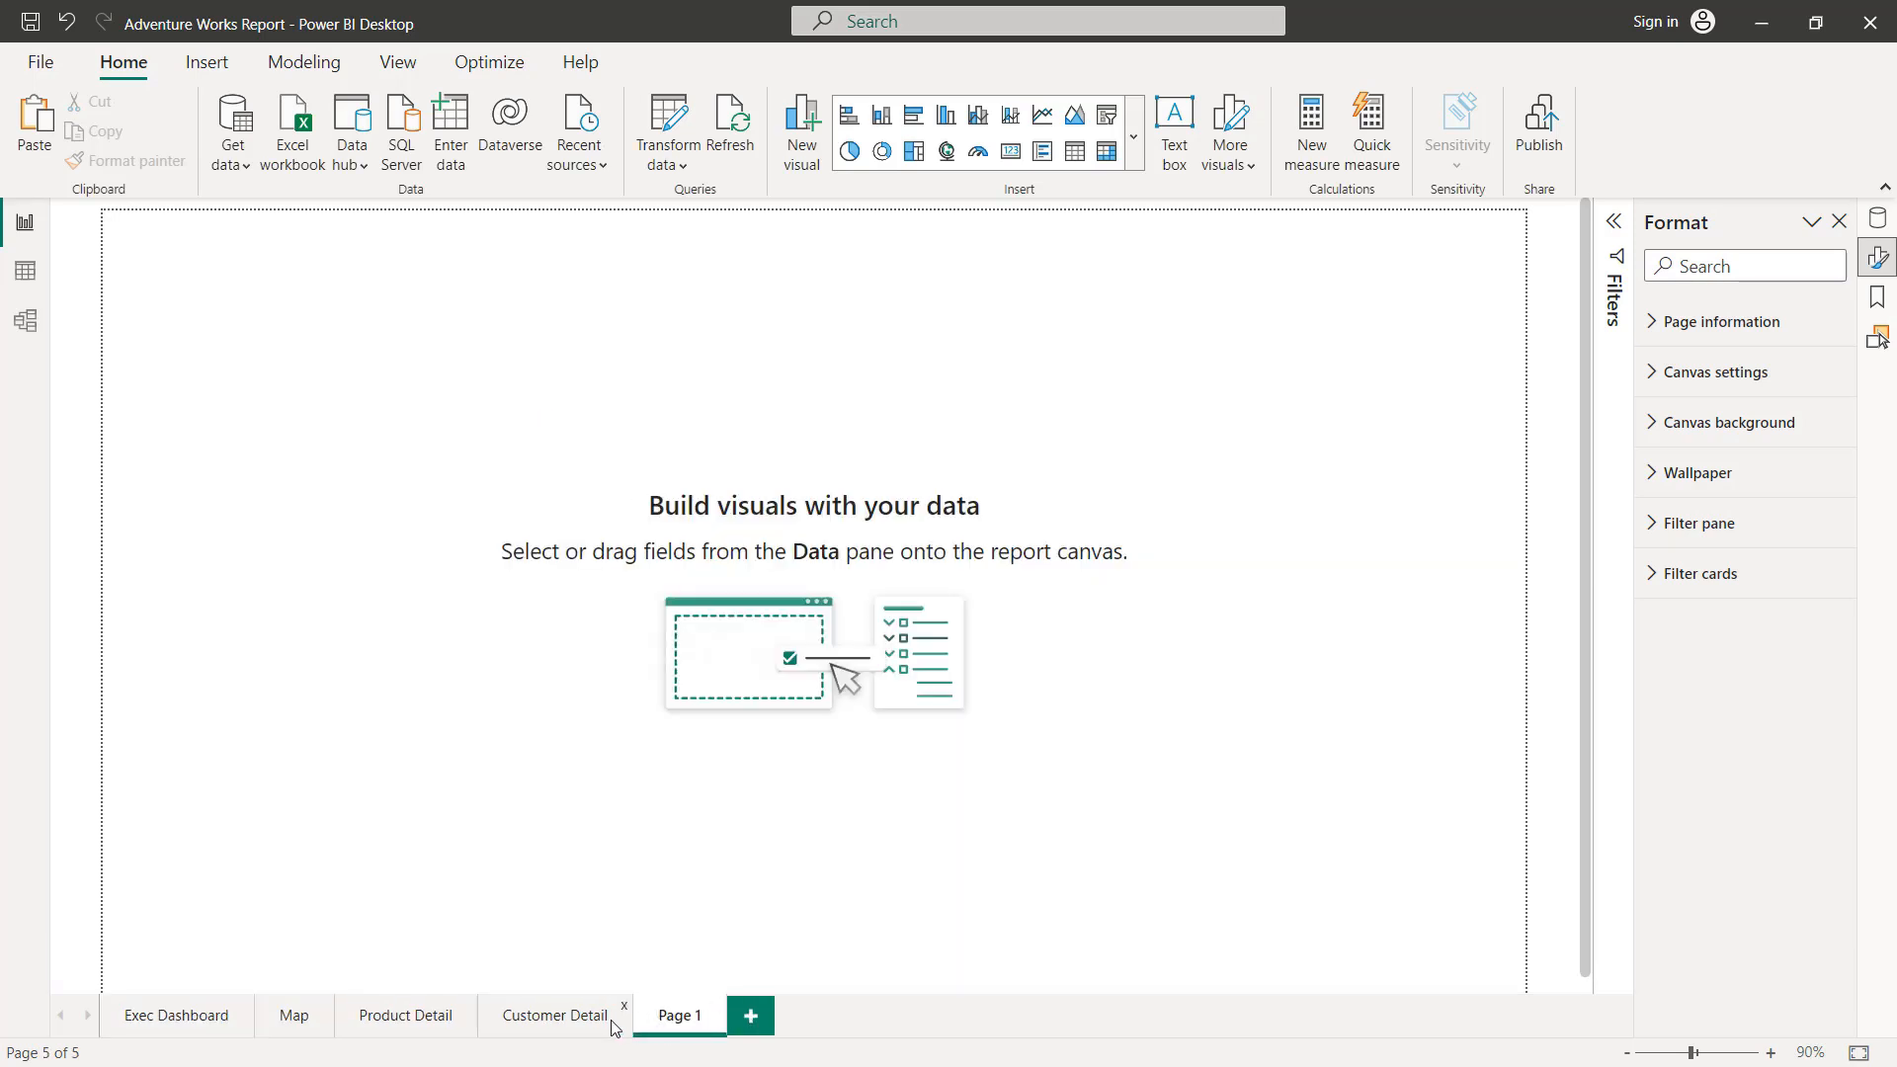
pyautogui.click(575, 1028)
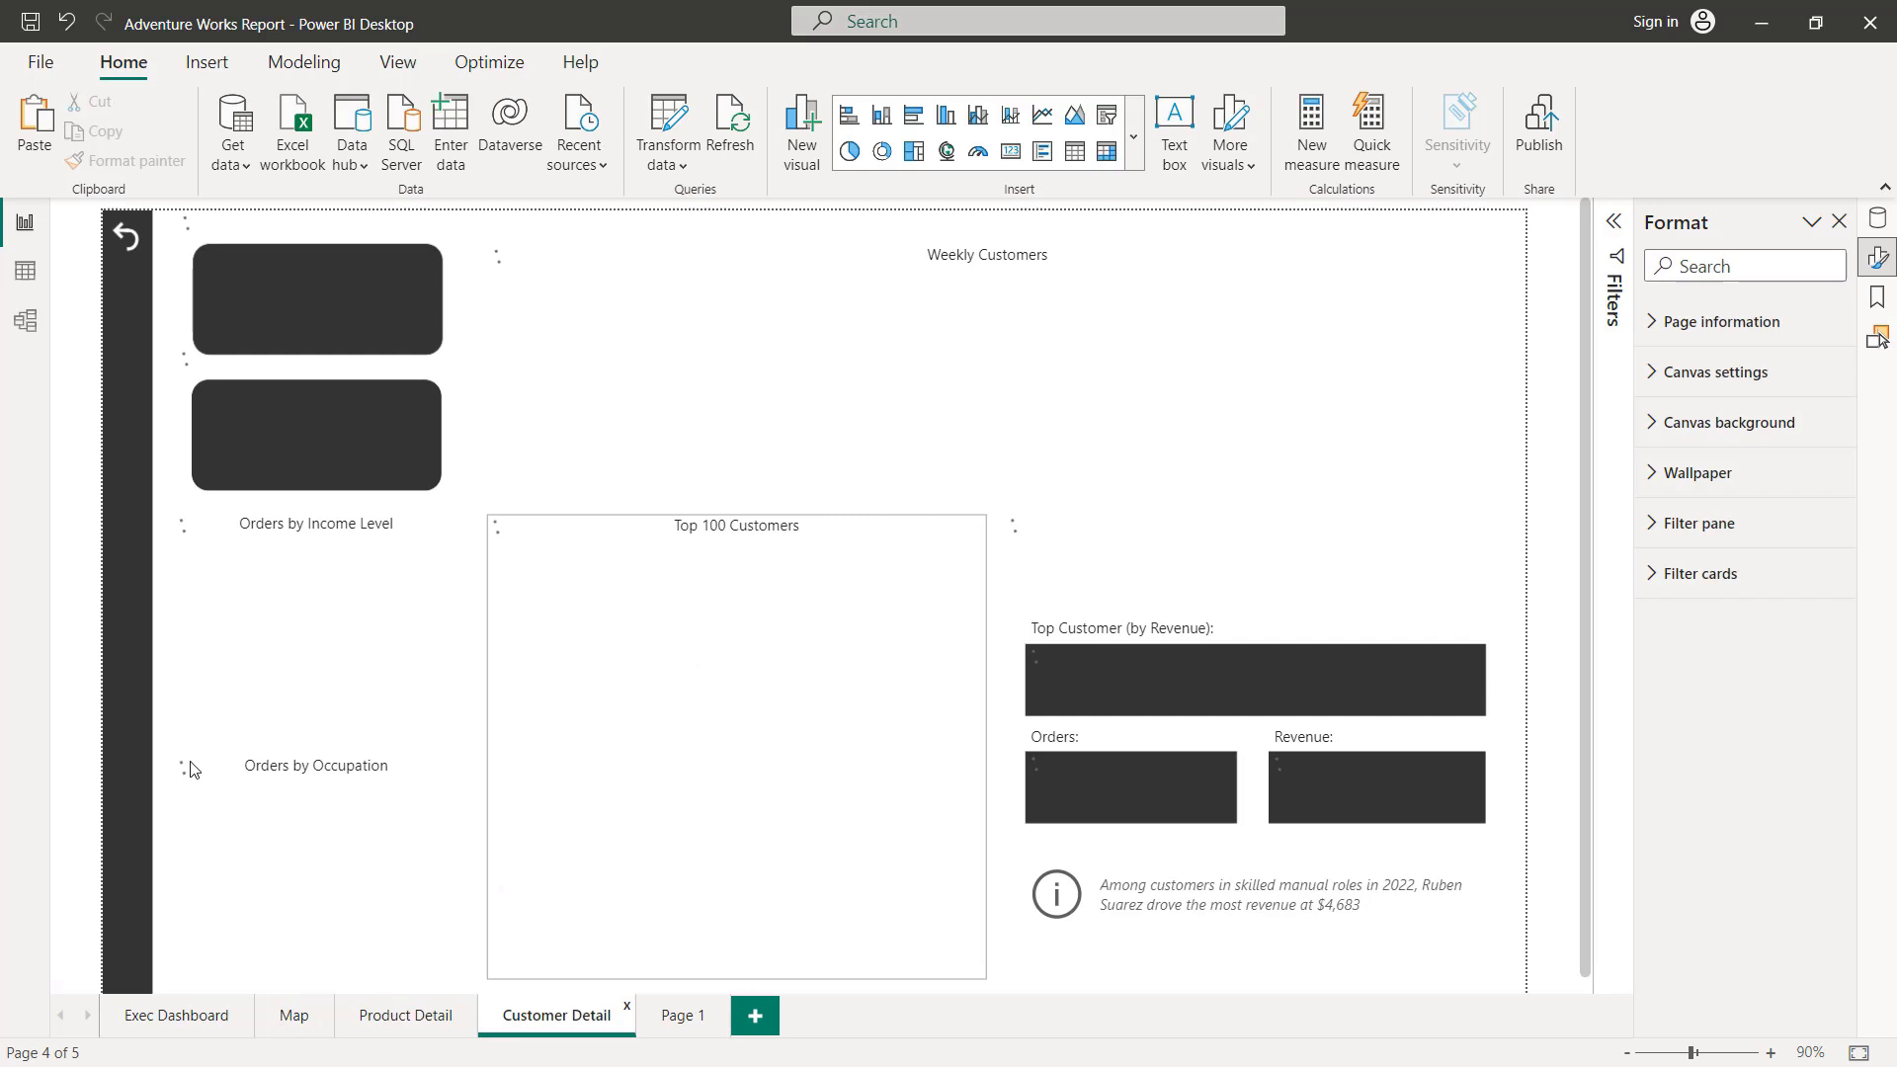
pyautogui.click(131, 735)
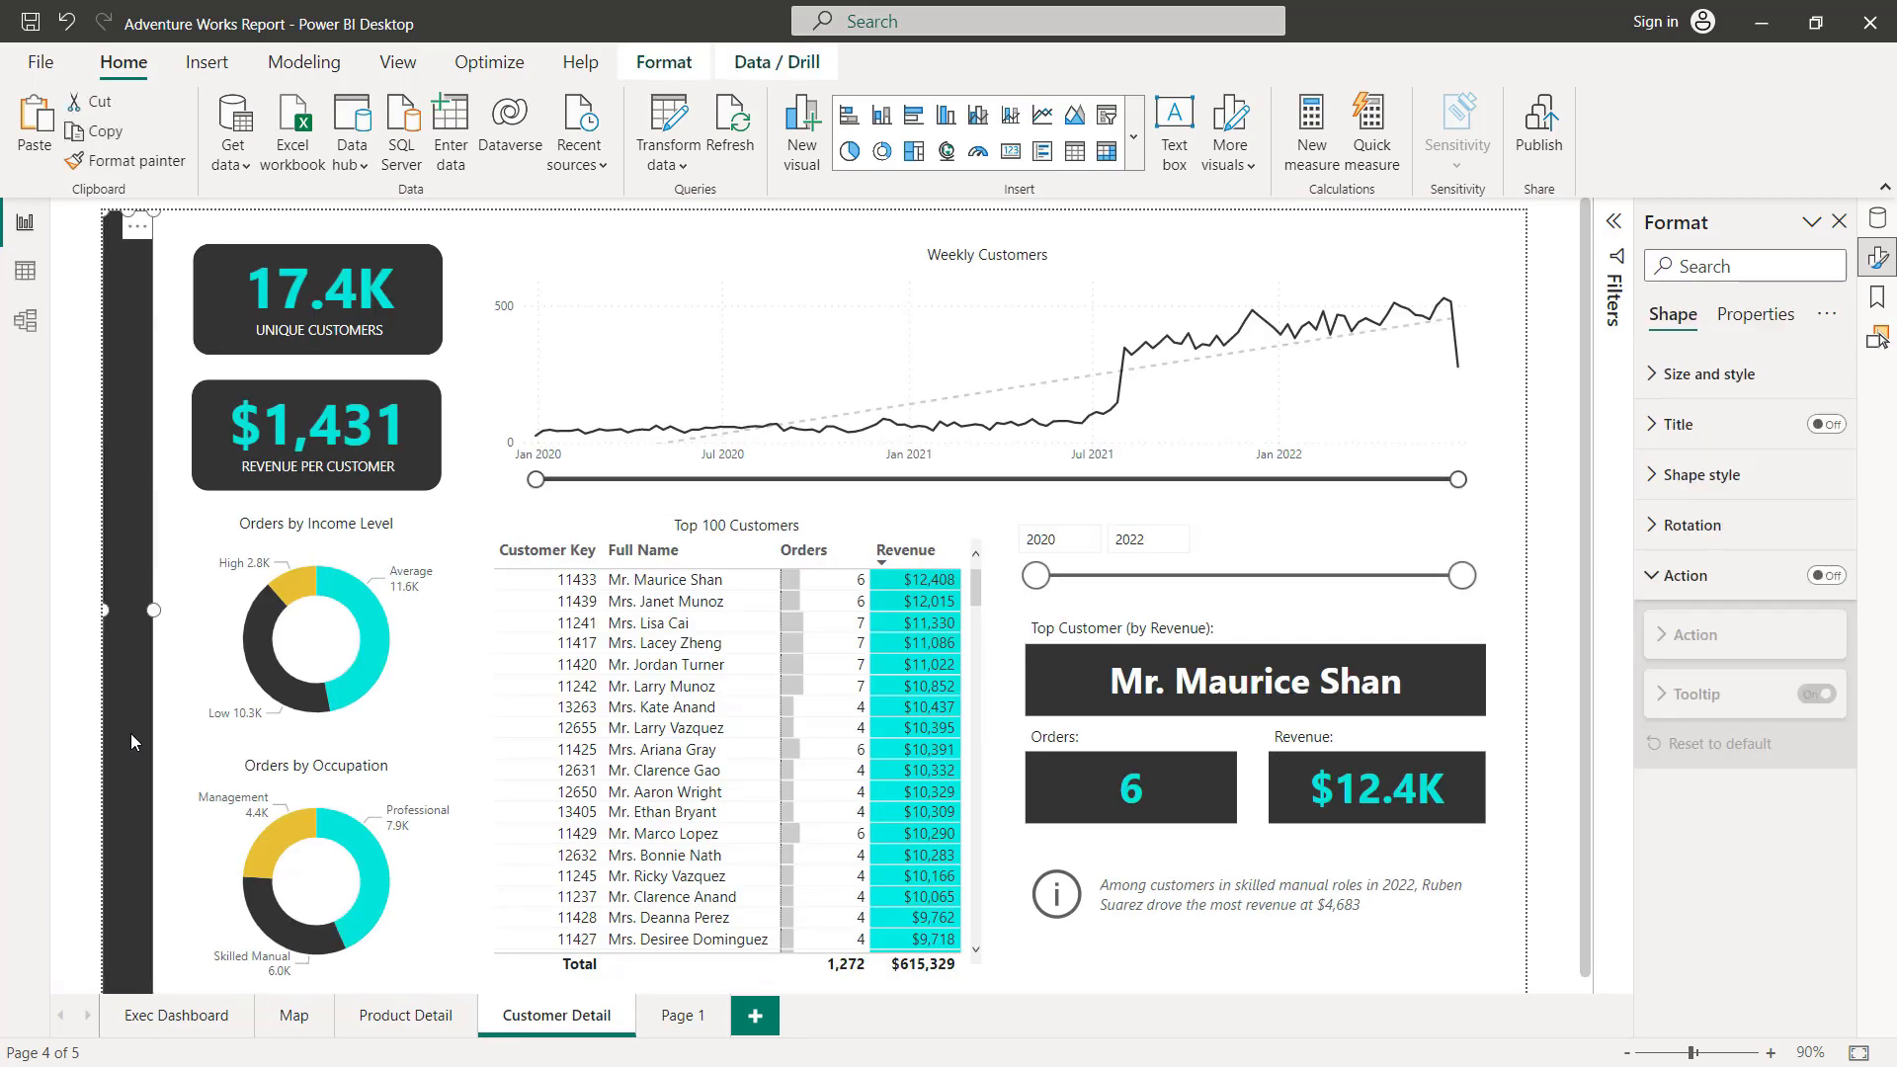
pyautogui.click(679, 1016)
pyautogui.hotkey('ctrl', 'v')
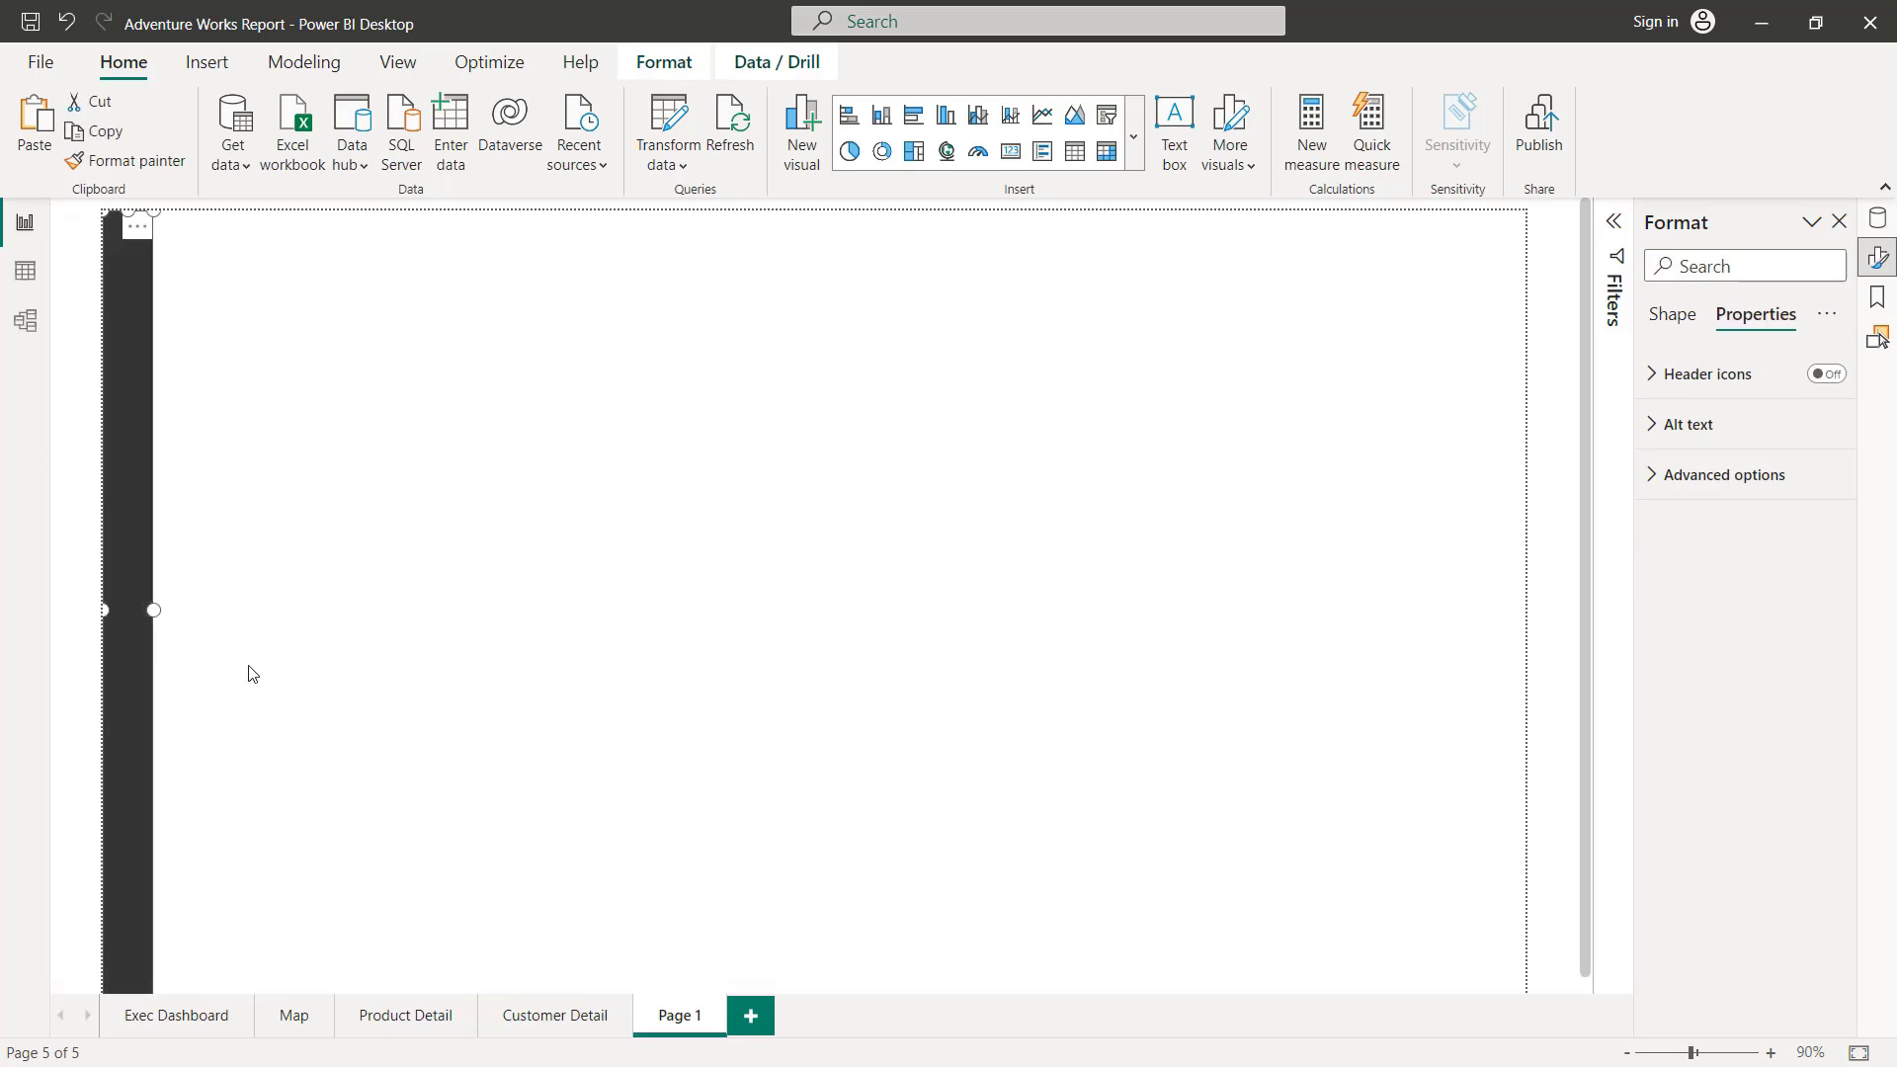
pyautogui.click(173, 650)
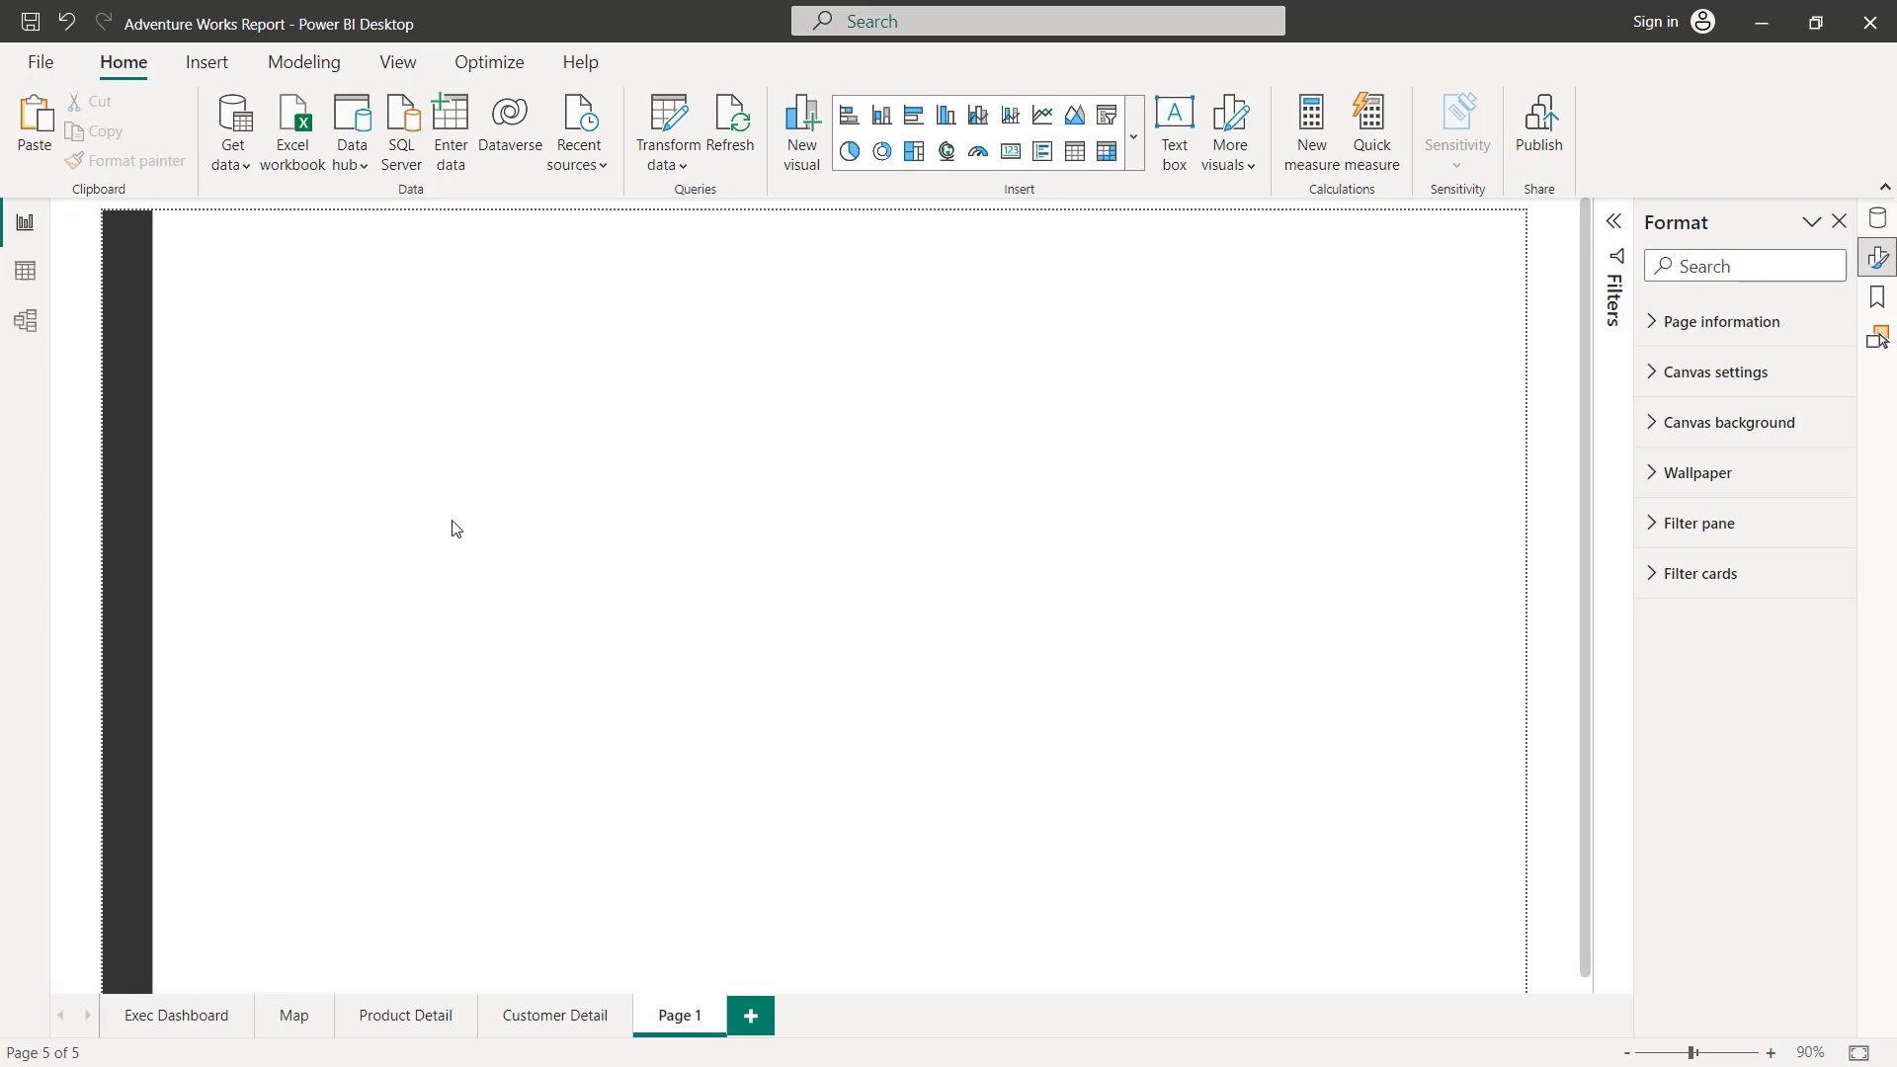
# Step: Insert a blank button and place it over the lower part of the dark sidebar
pyautogui.click(206, 62)
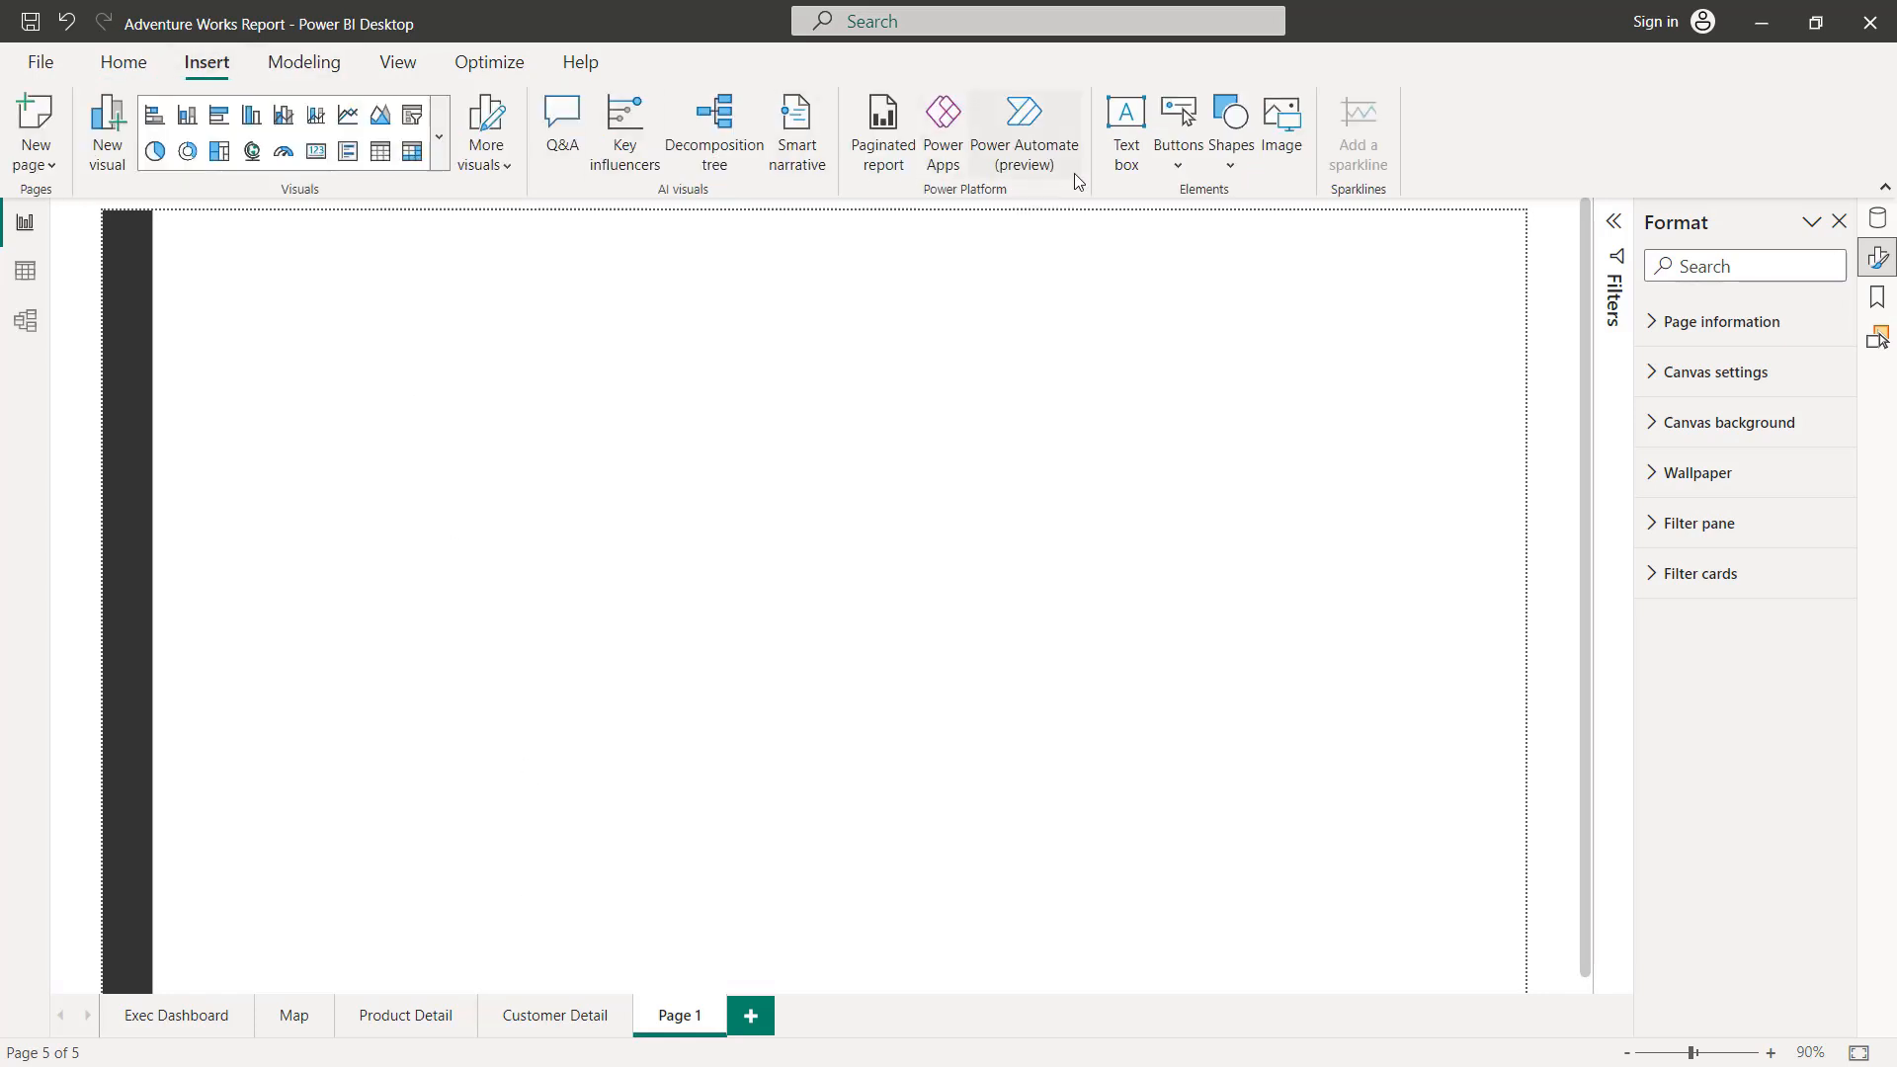
pyautogui.click(1178, 156)
pyautogui.click(1231, 517)
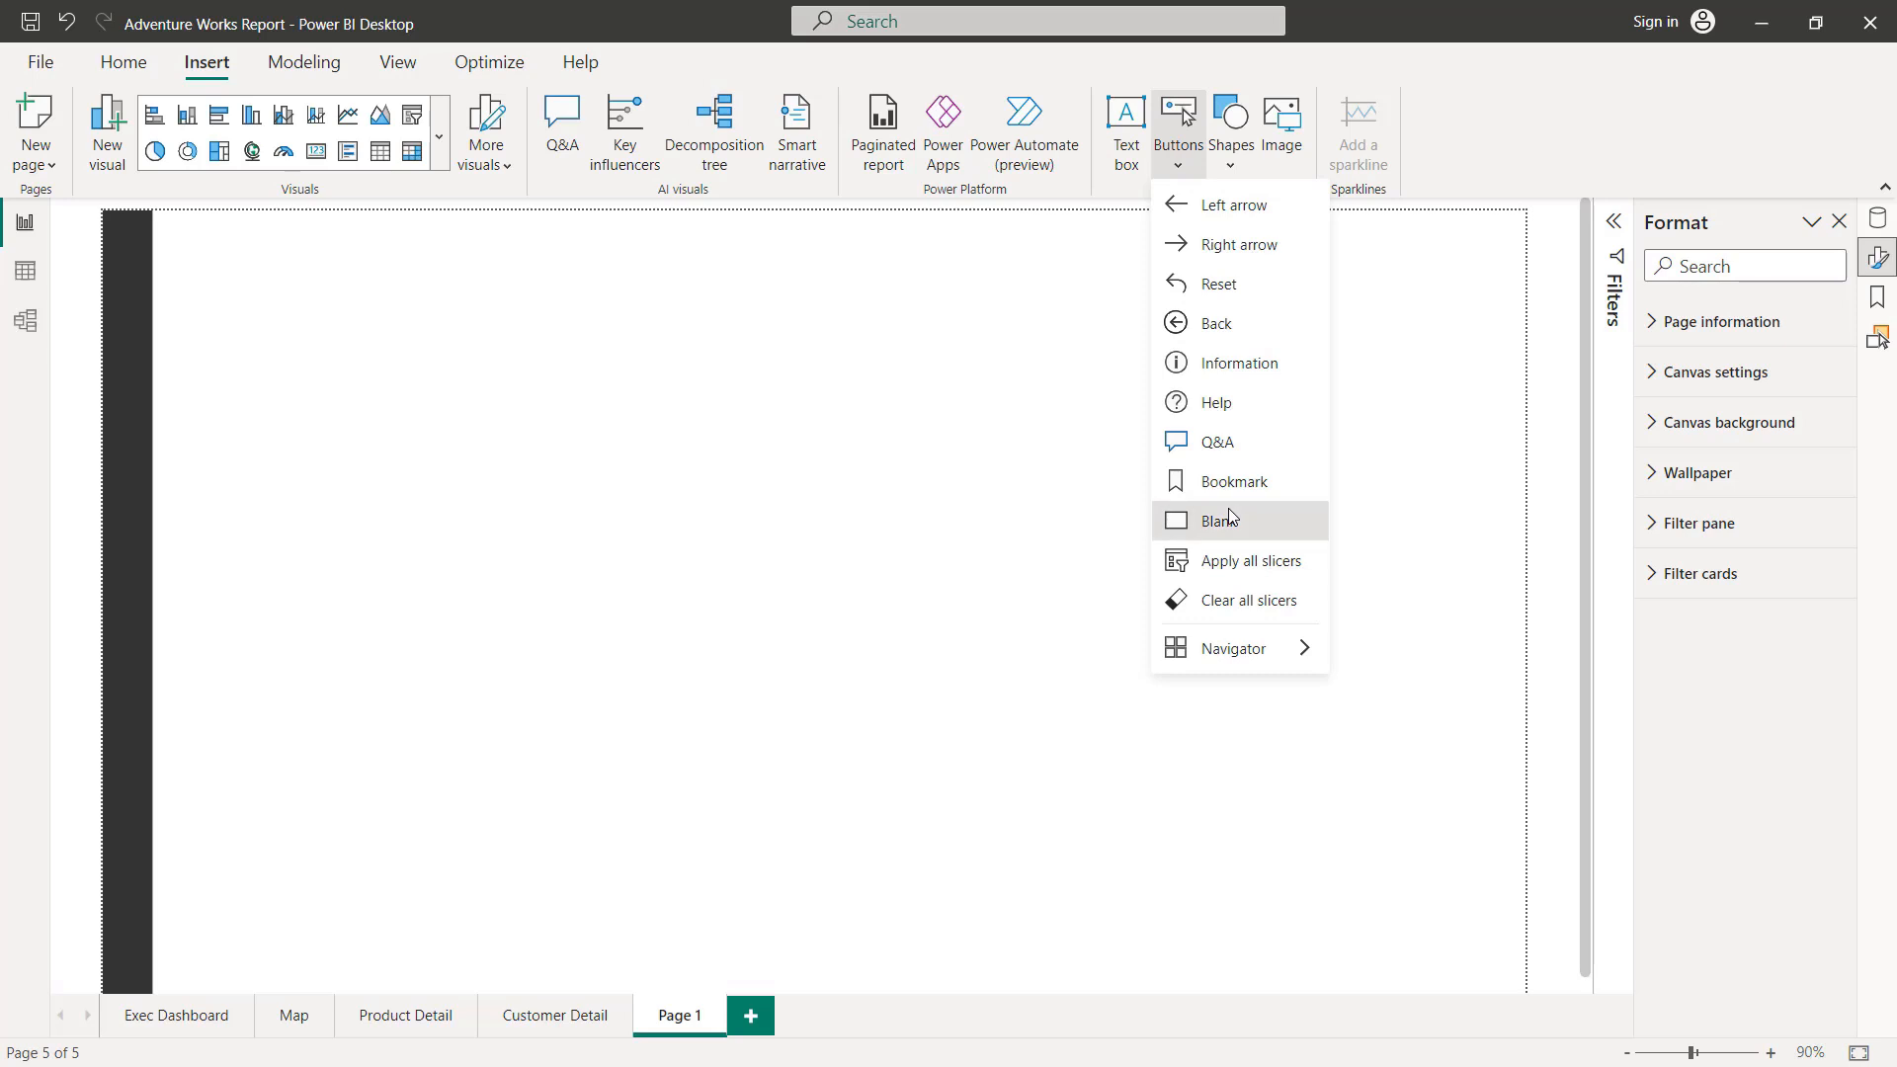
pyautogui.moveTo(191, 237); pyautogui.dragTo(169, 737)
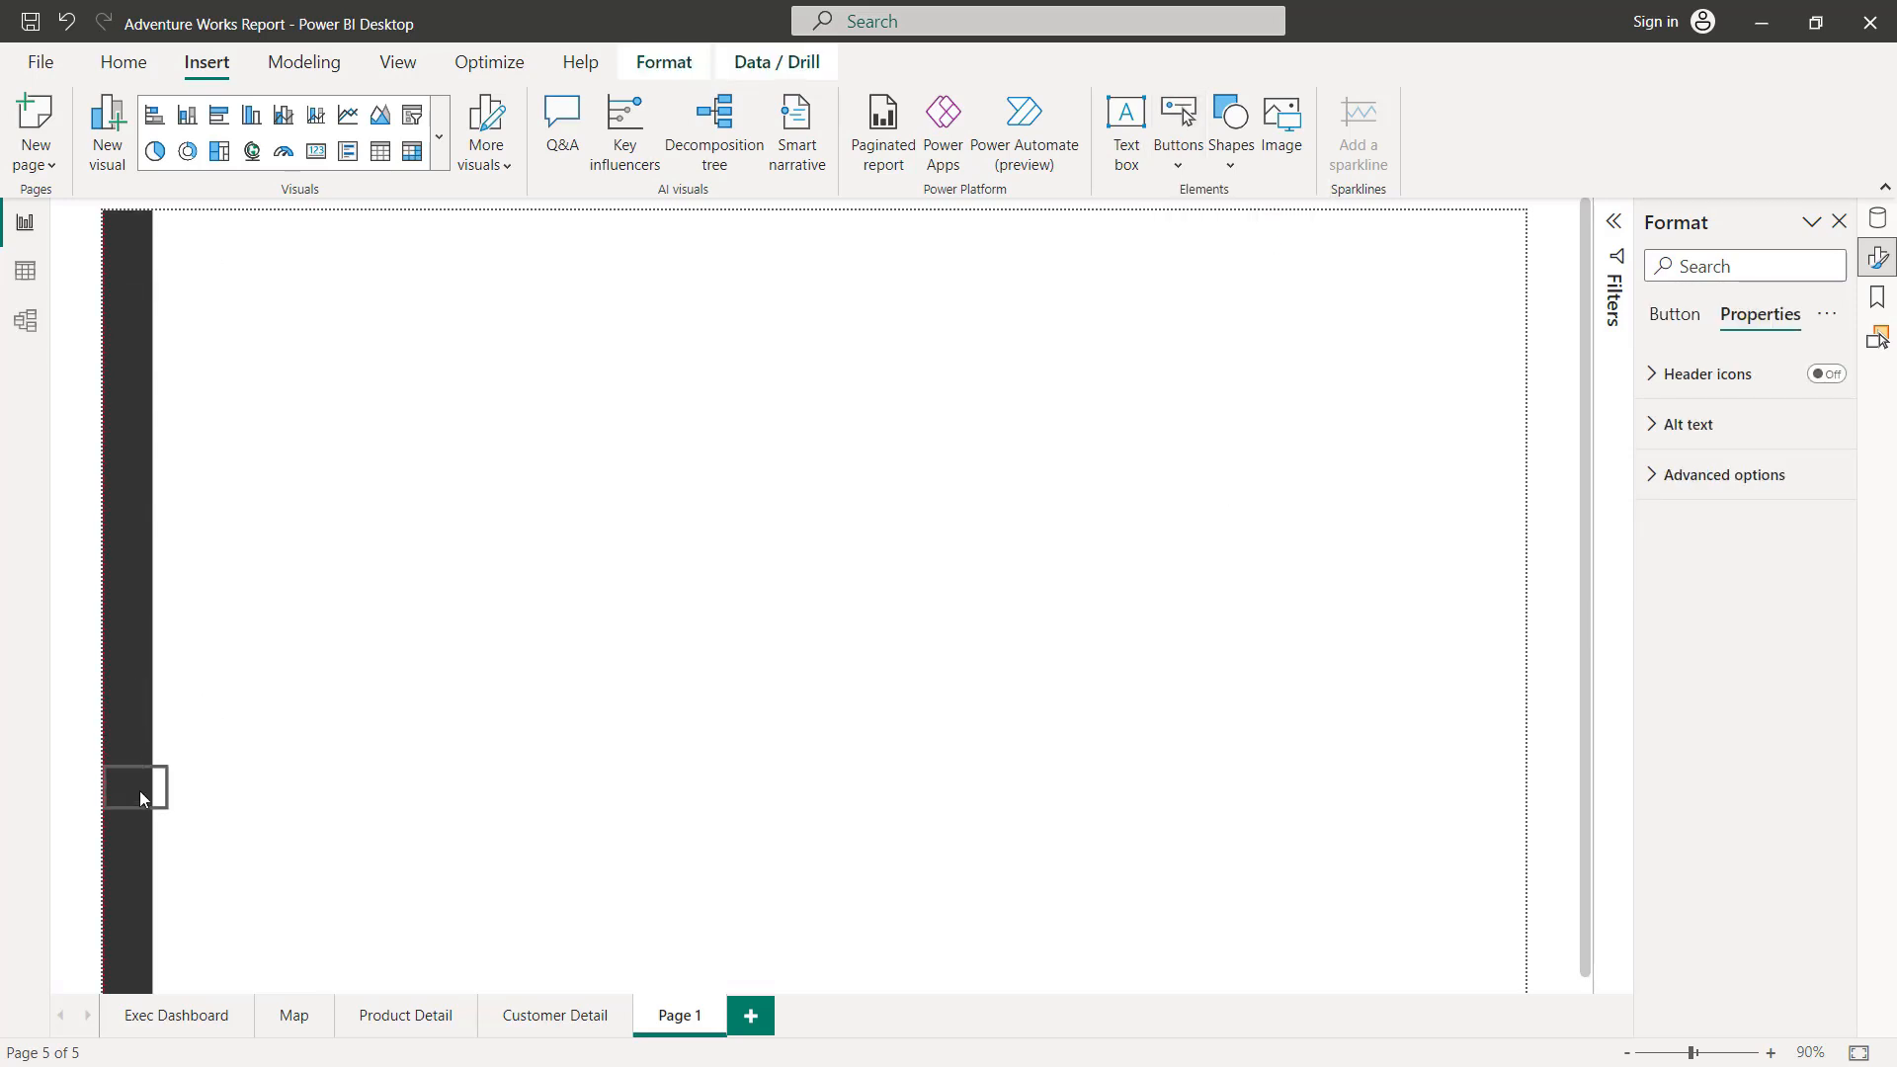
pyautogui.moveTo(138, 828); pyautogui.dragTo(139, 810)
# Step: Set the button's default icon type to Custom and load the Dashboard_Icon image
pyautogui.click(1684, 318)
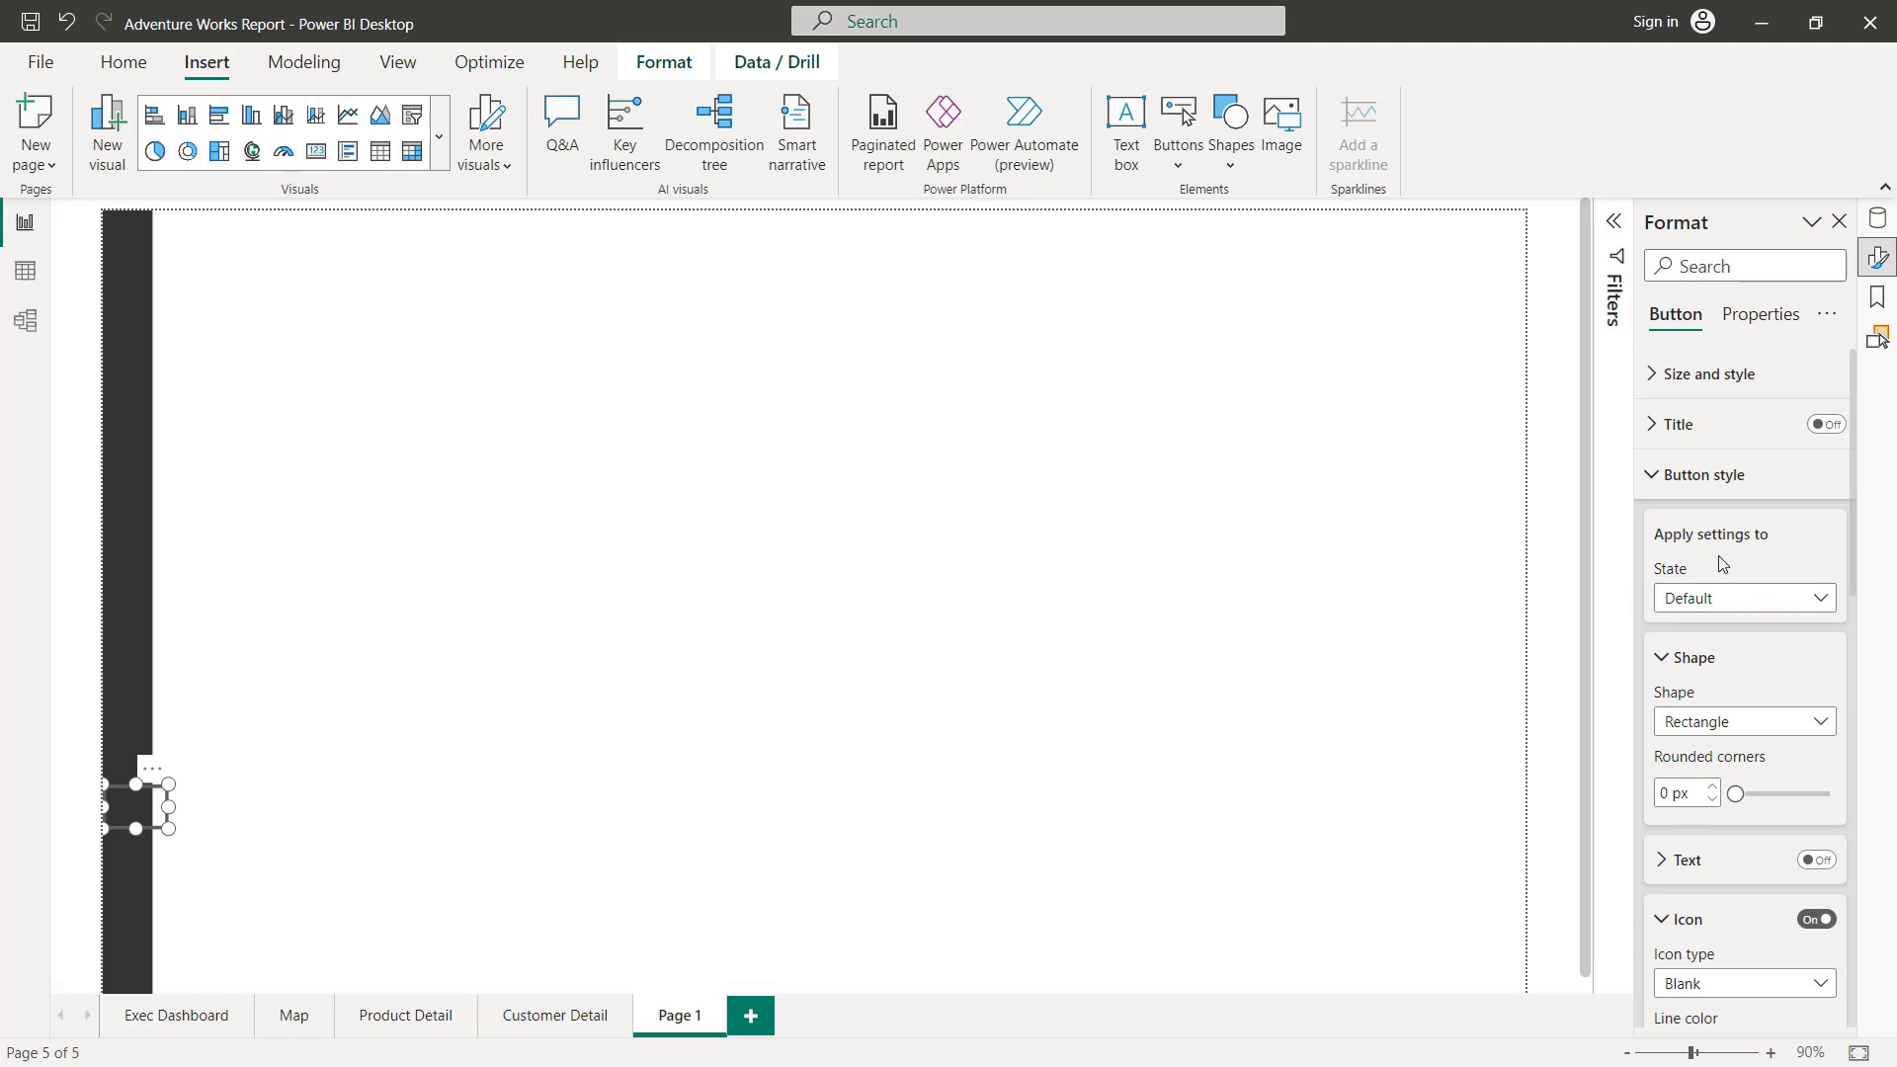
pyautogui.scroll(-5, 1722, 598)
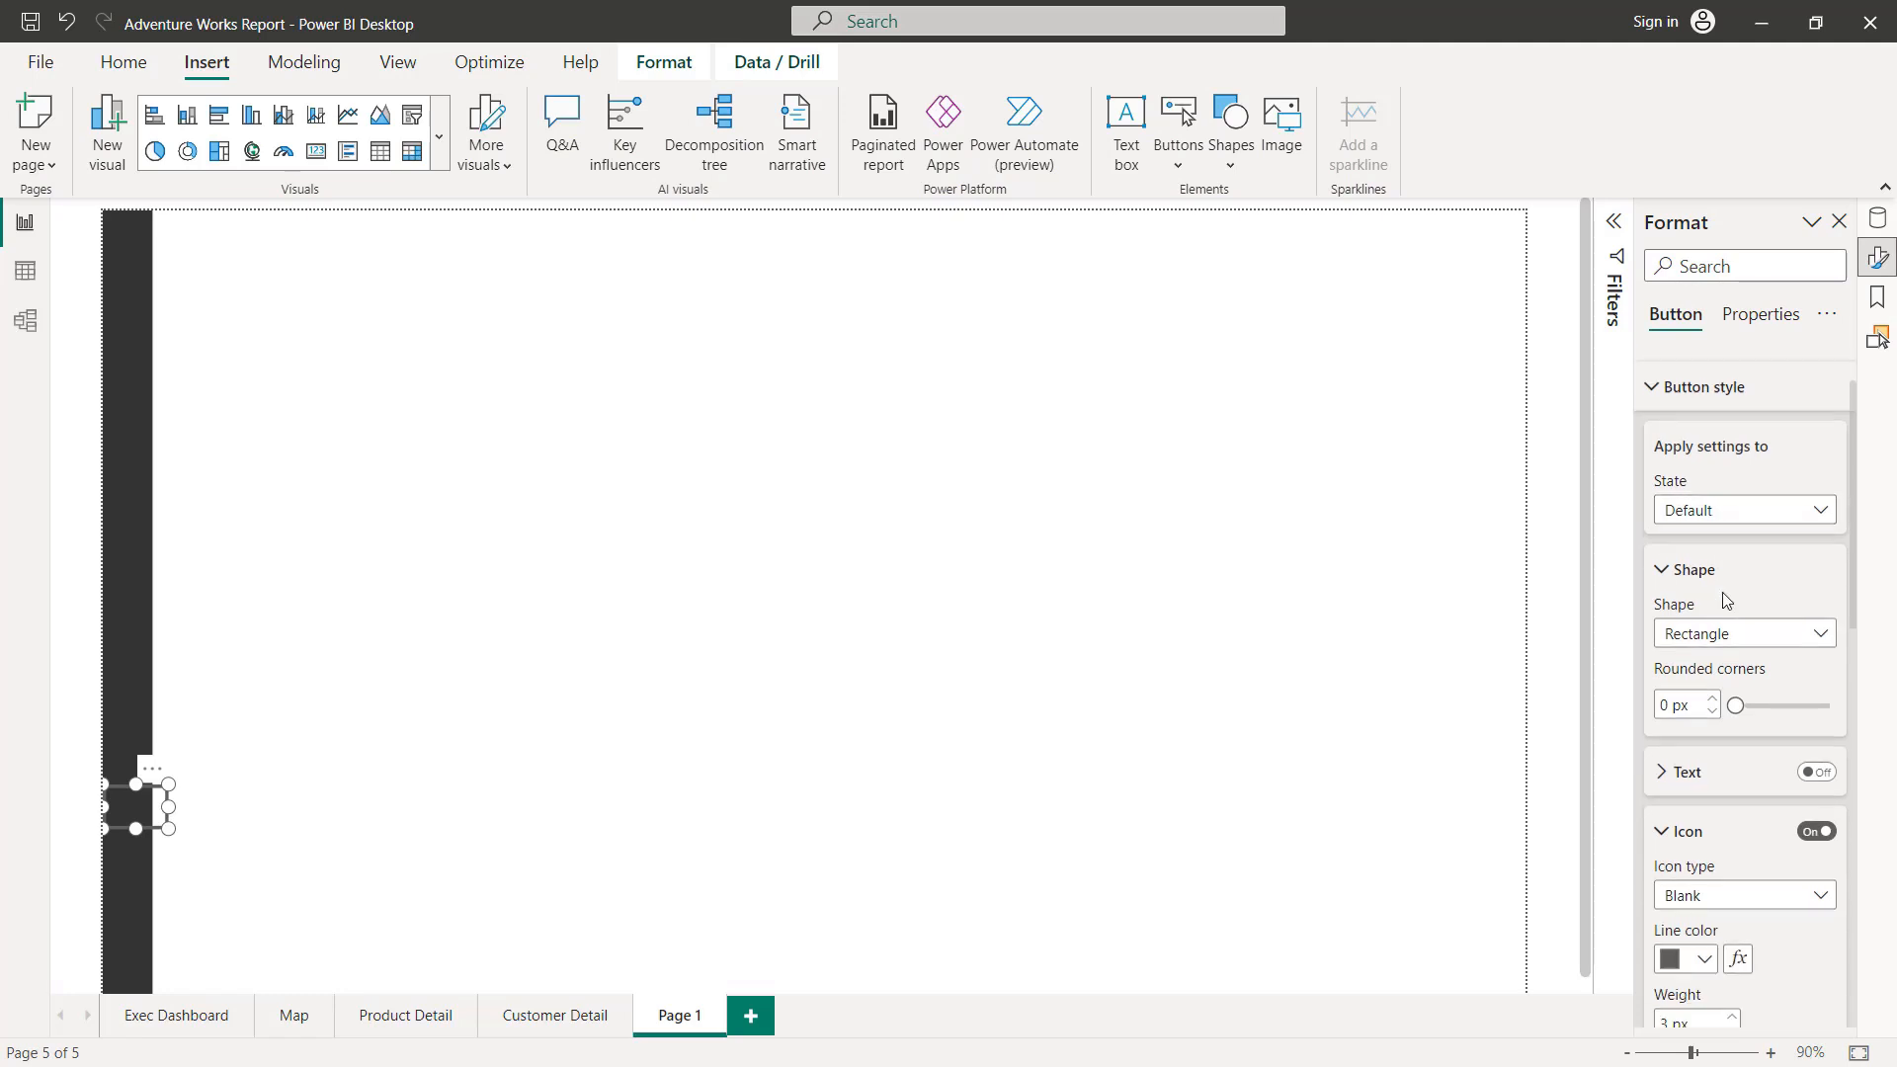
pyautogui.scroll(-1, 1722, 591)
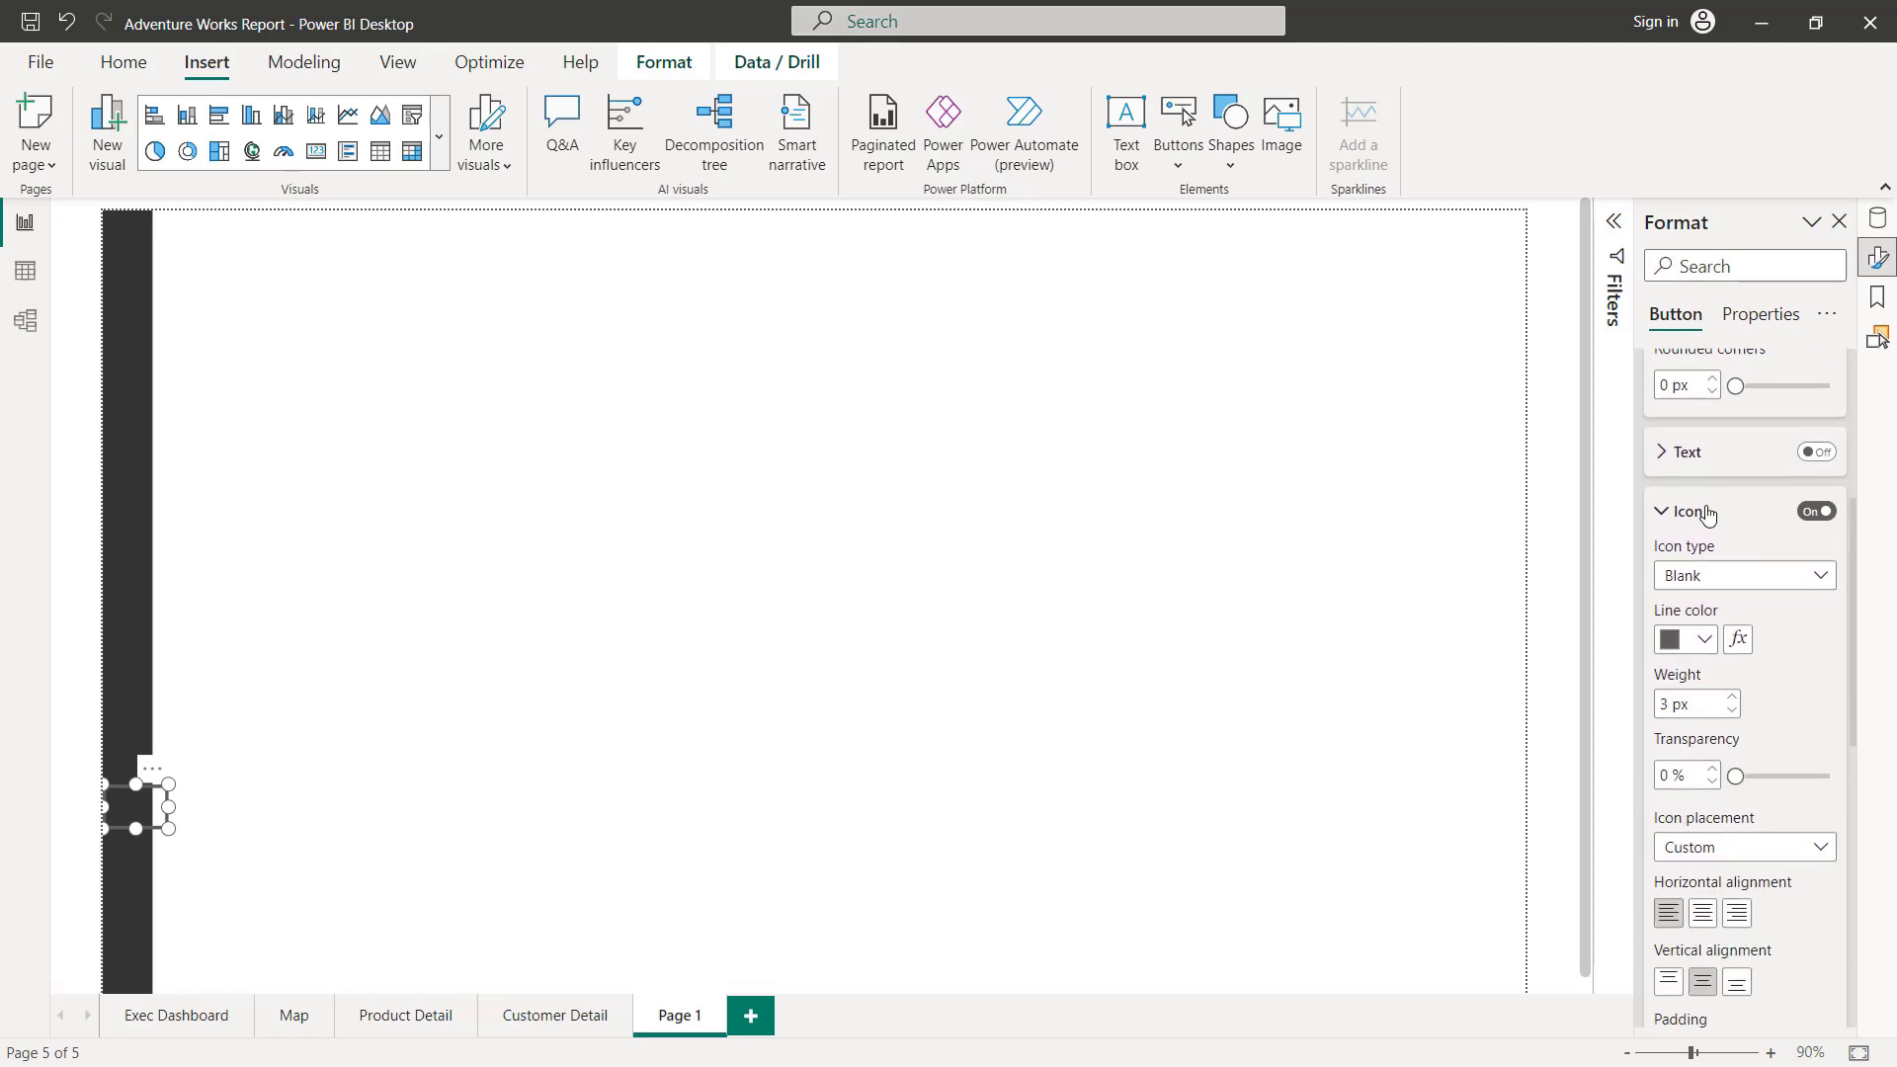
pyautogui.click(1737, 581)
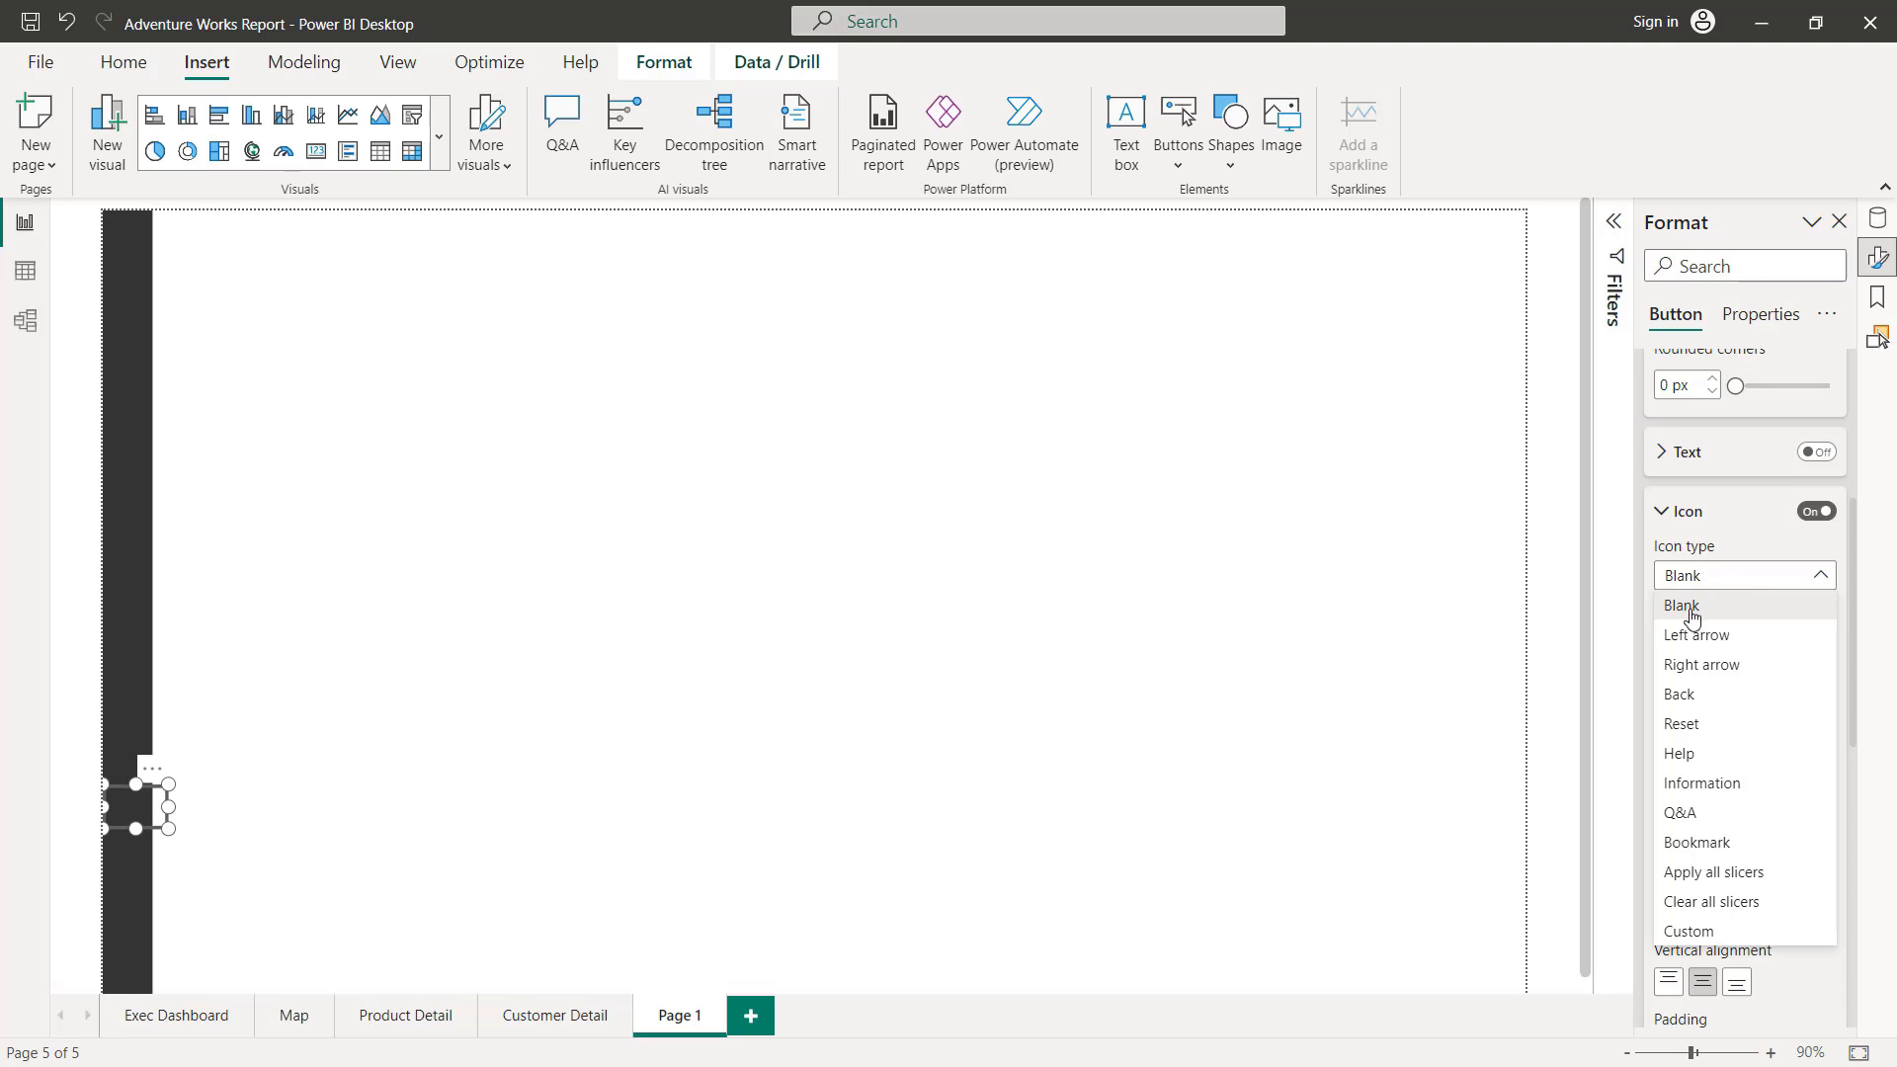
pyautogui.click(1692, 933)
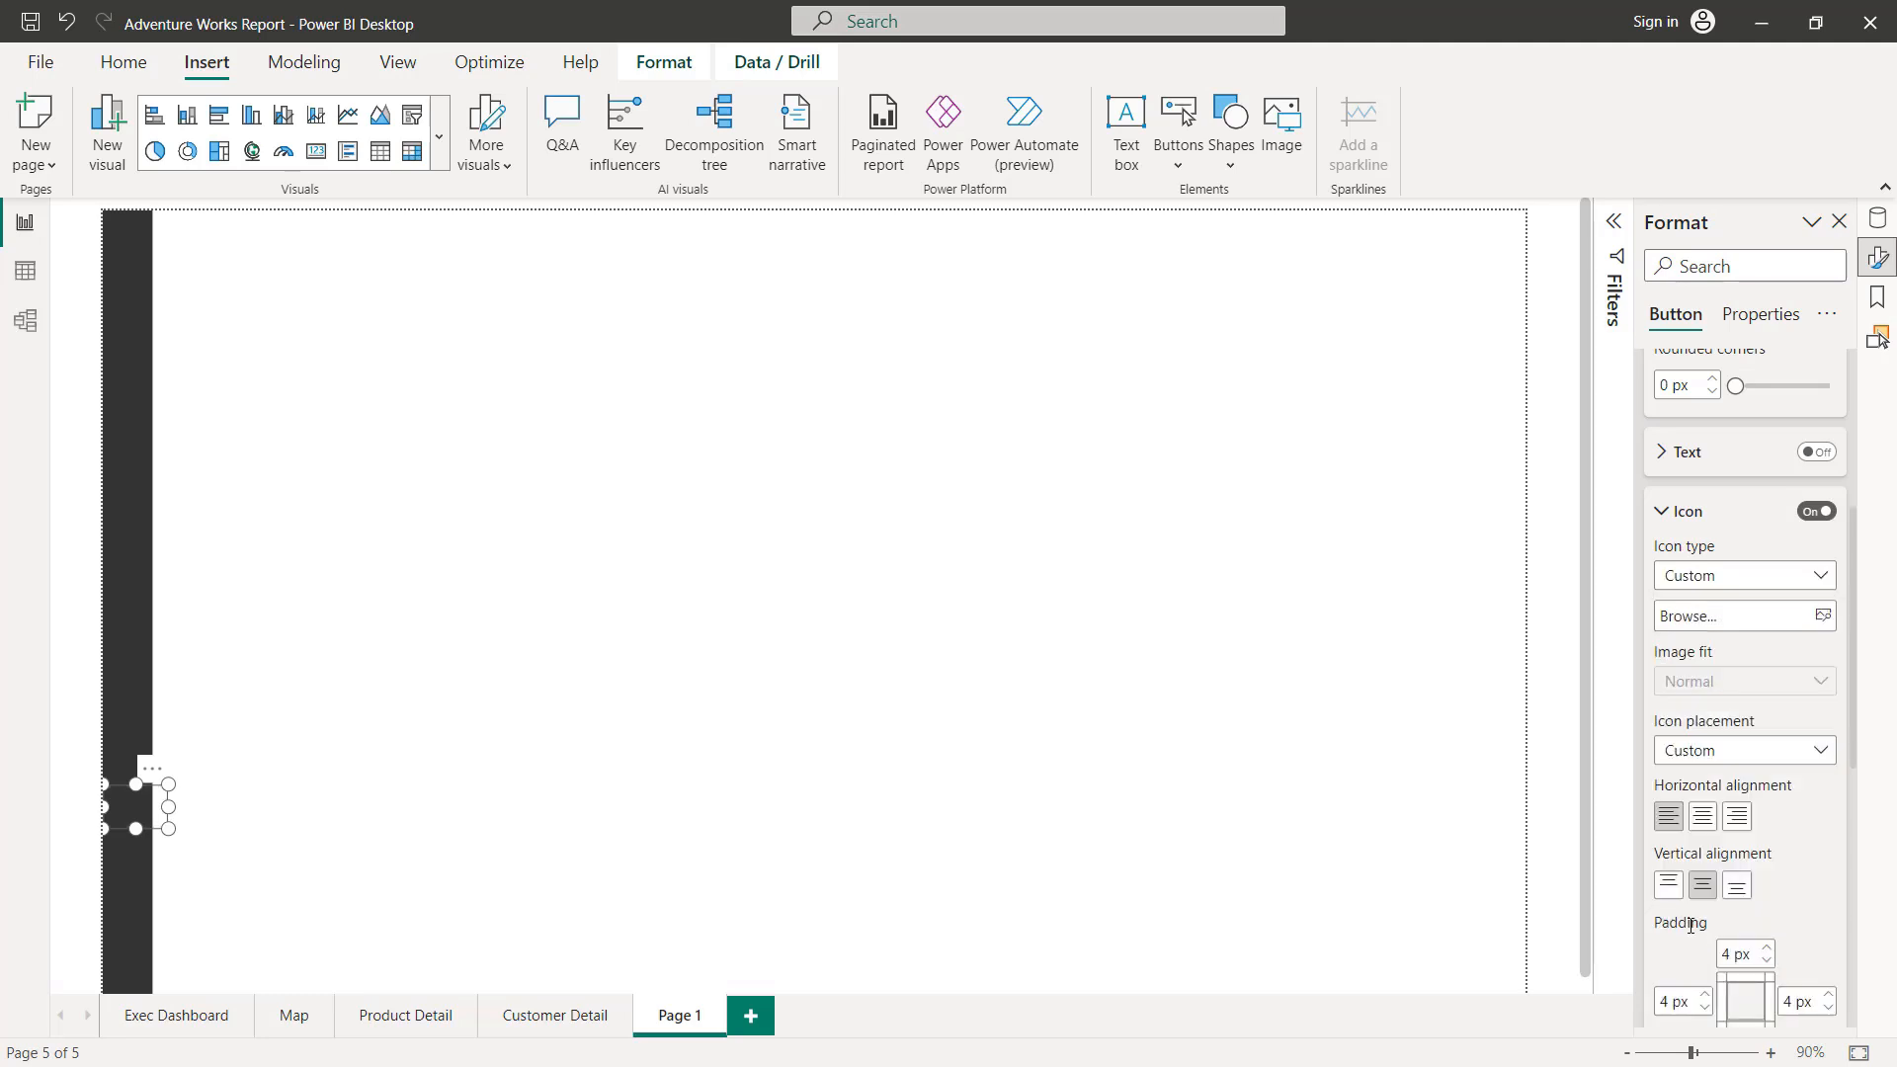
pyautogui.click(1710, 626)
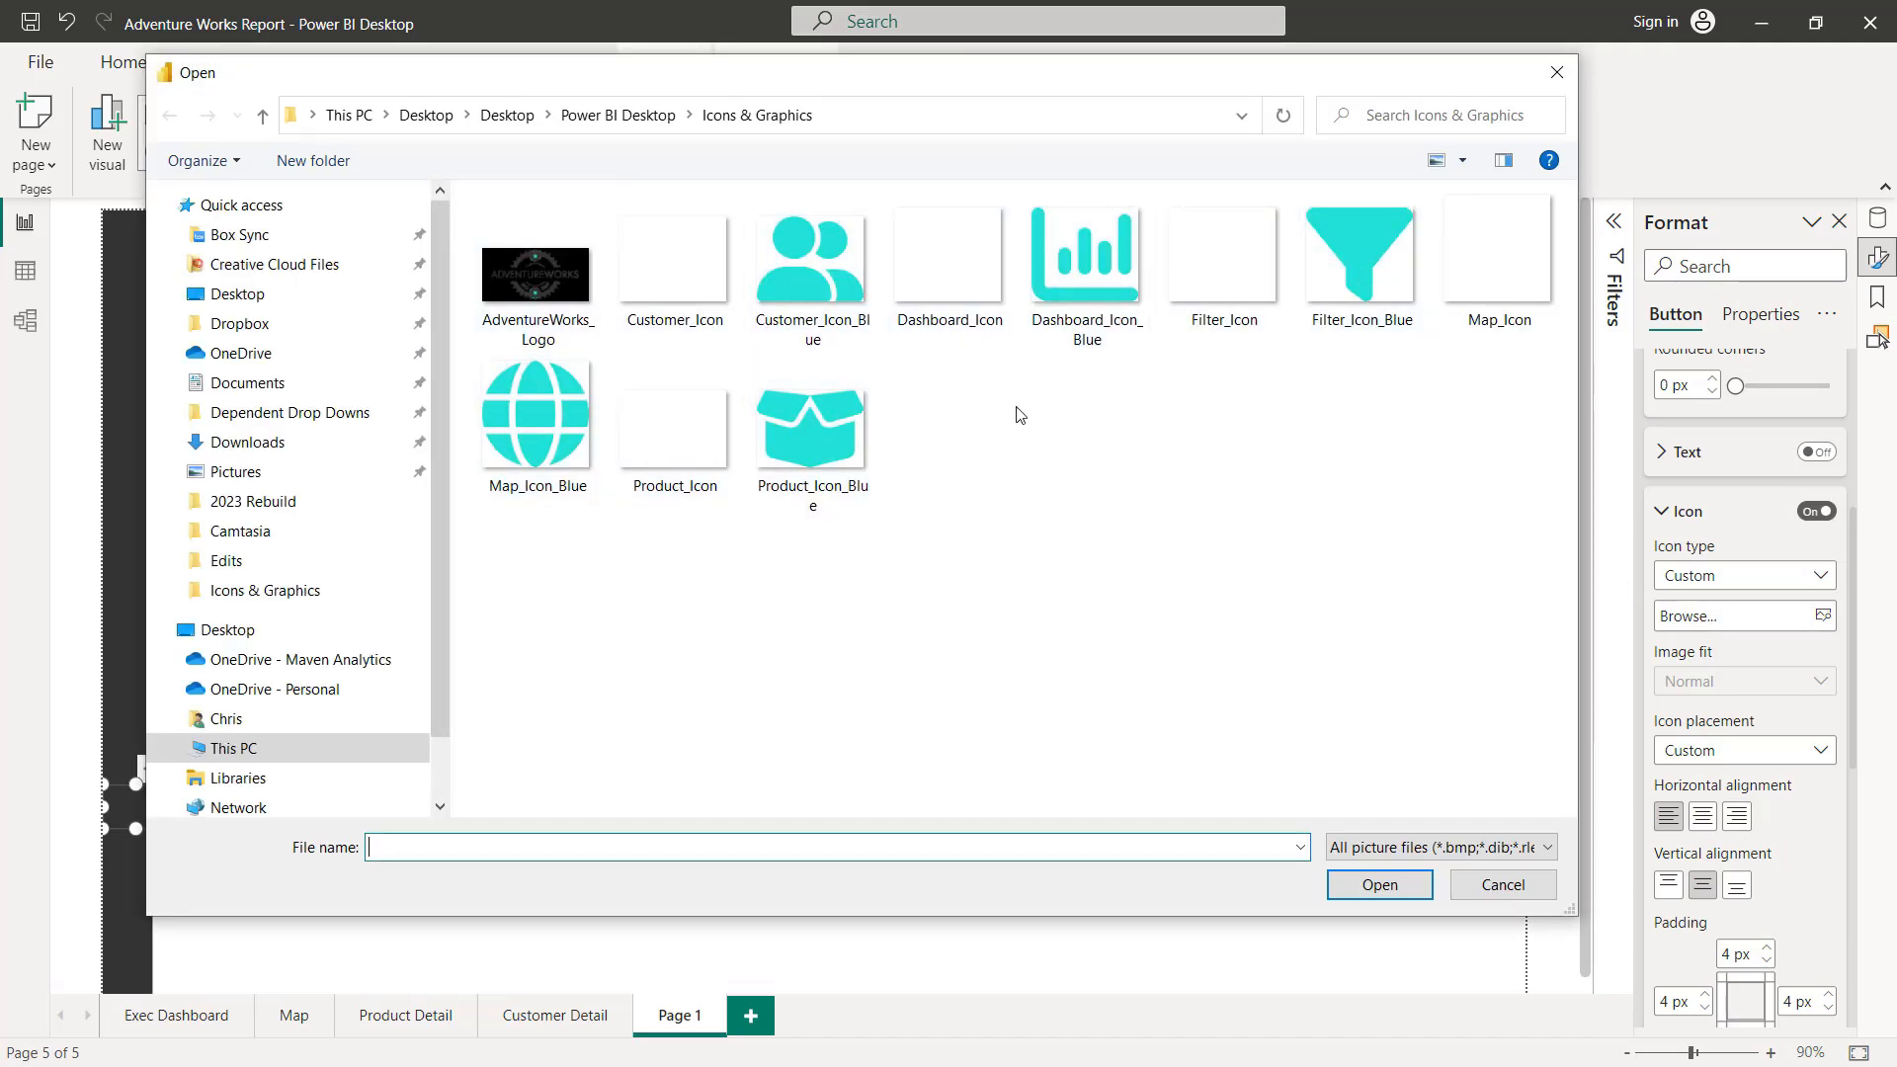
pyautogui.doubleClick(949, 263)
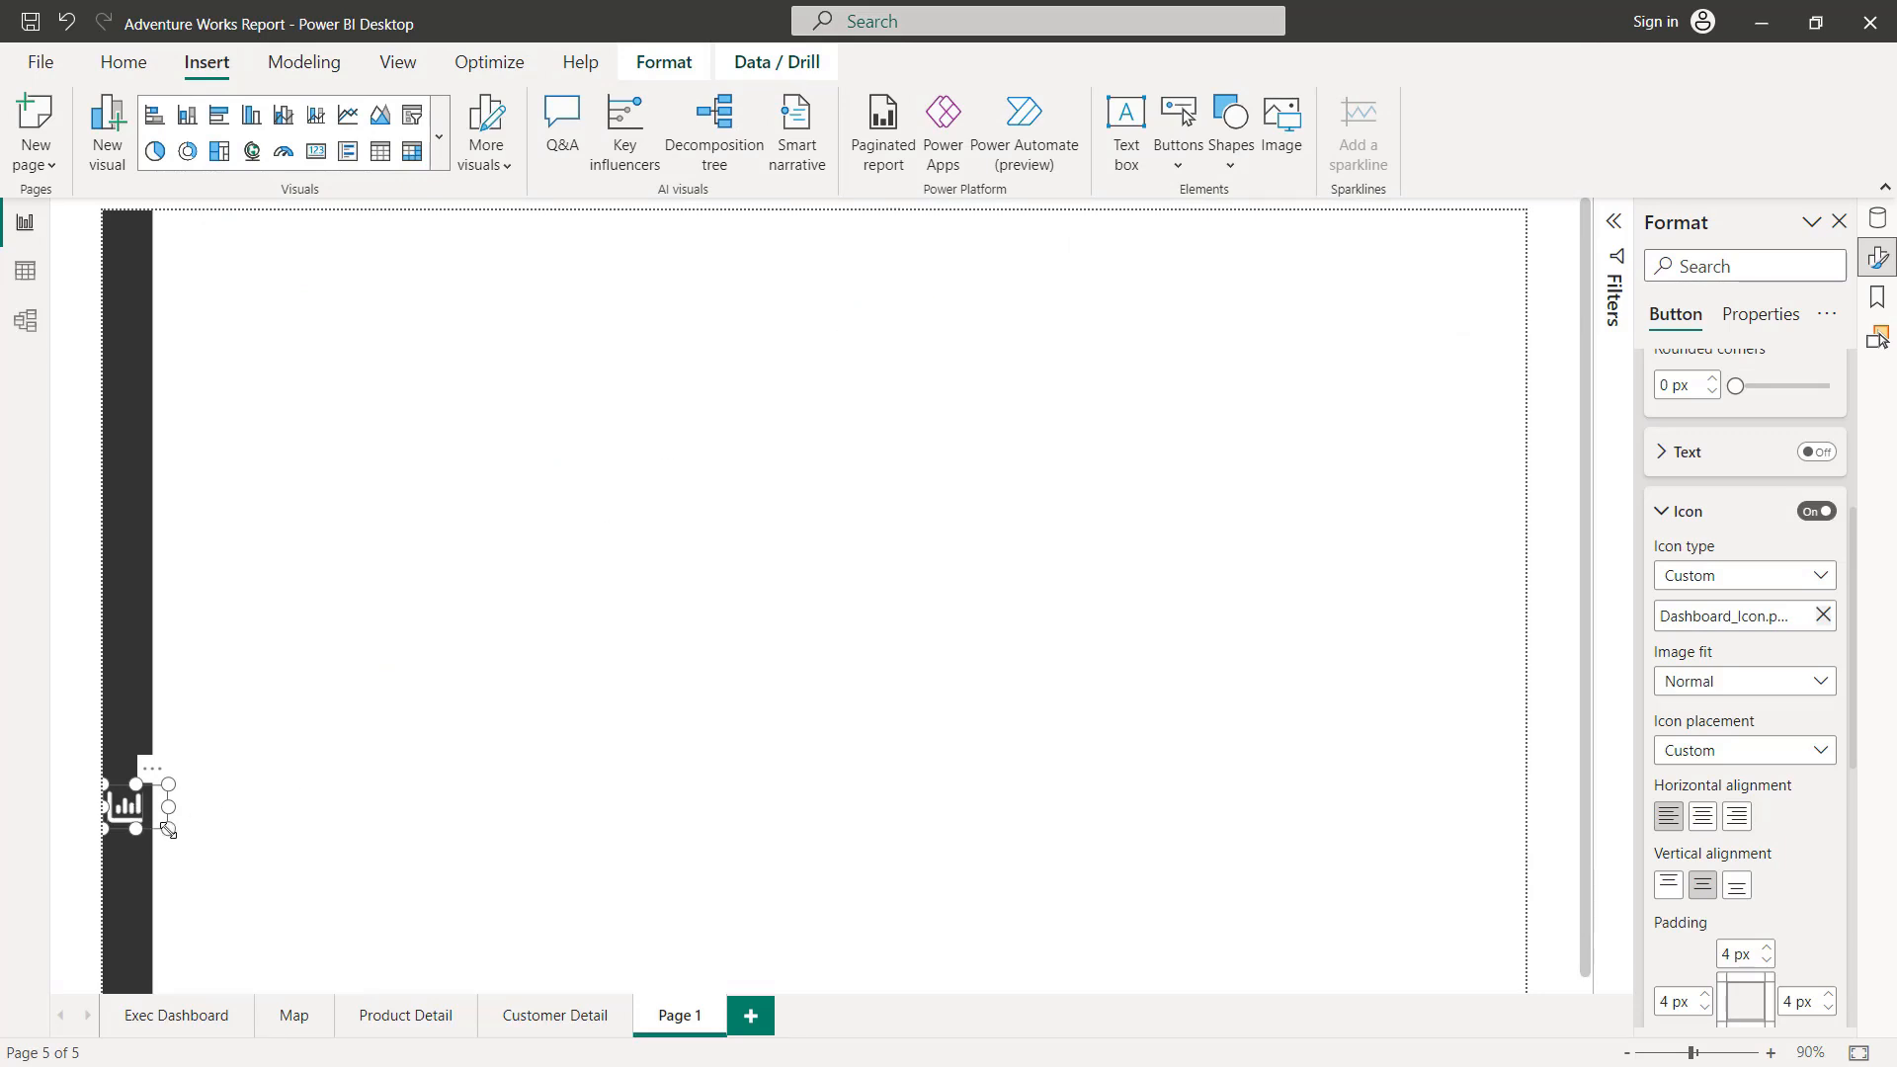
# Step: Narrow the dashboard button to about the sidebar's width and nudge it to centre its icon there
pyautogui.moveTo(168, 830); pyautogui.dragTo(150, 835)
pyautogui.press('Right')
pyautogui.press('Right')
pyautogui.press('Right')
pyautogui.click(265, 823)
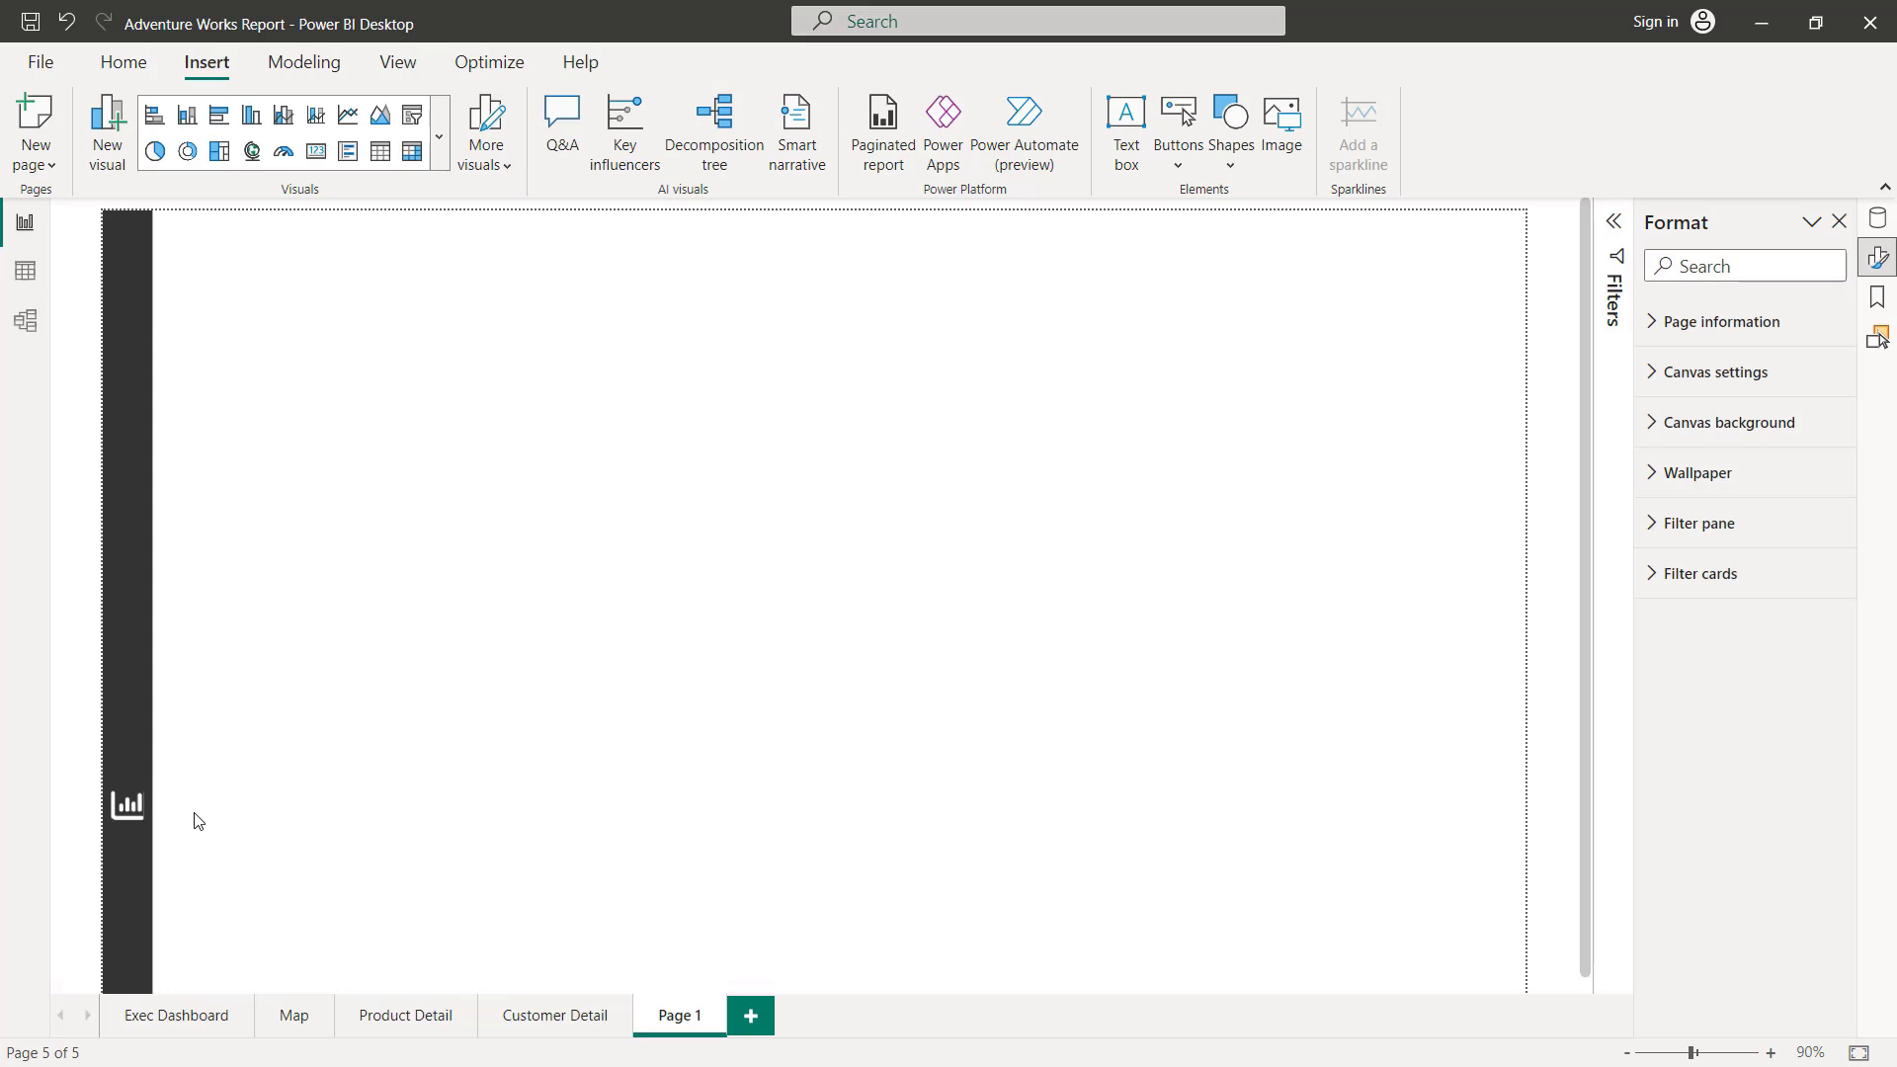
# Step: Replace the dashboard button's On hover icon with the Dashboard_Icon_Blue image
pyautogui.click(130, 810)
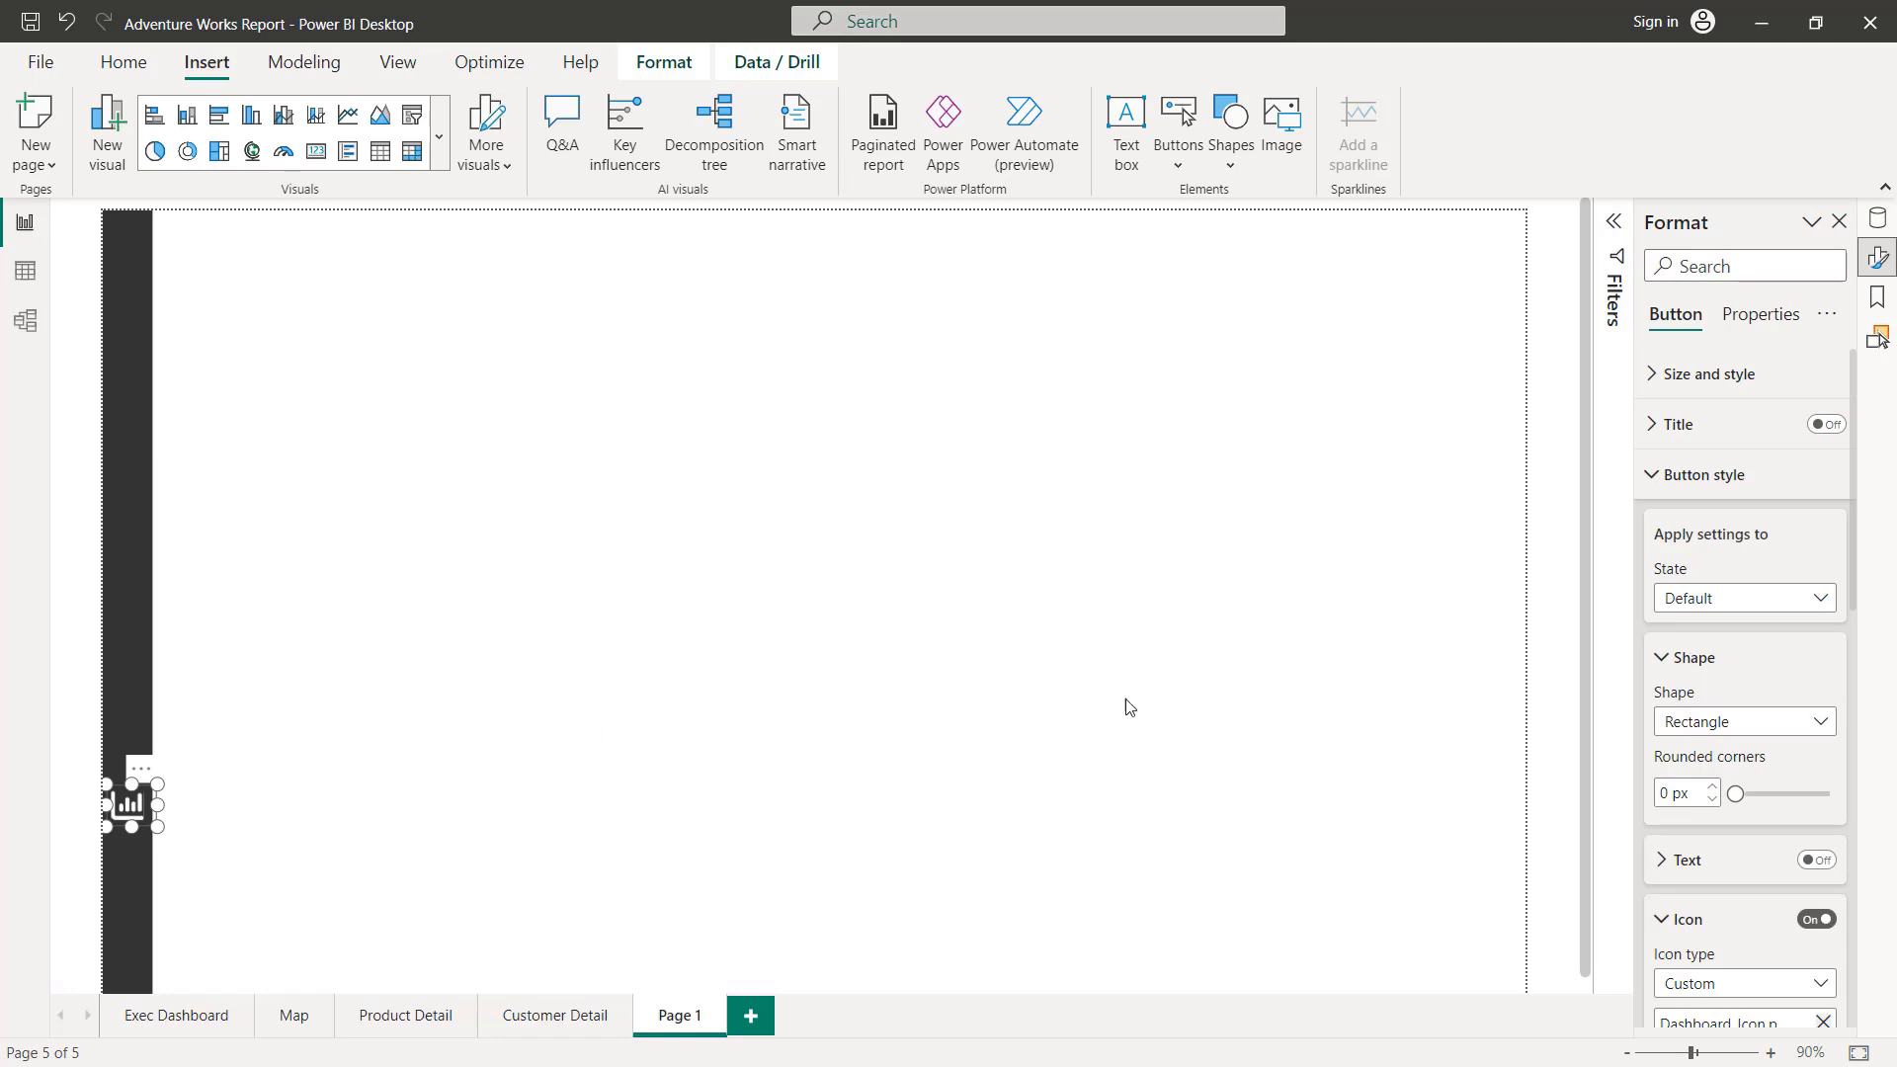
pyautogui.click(1689, 600)
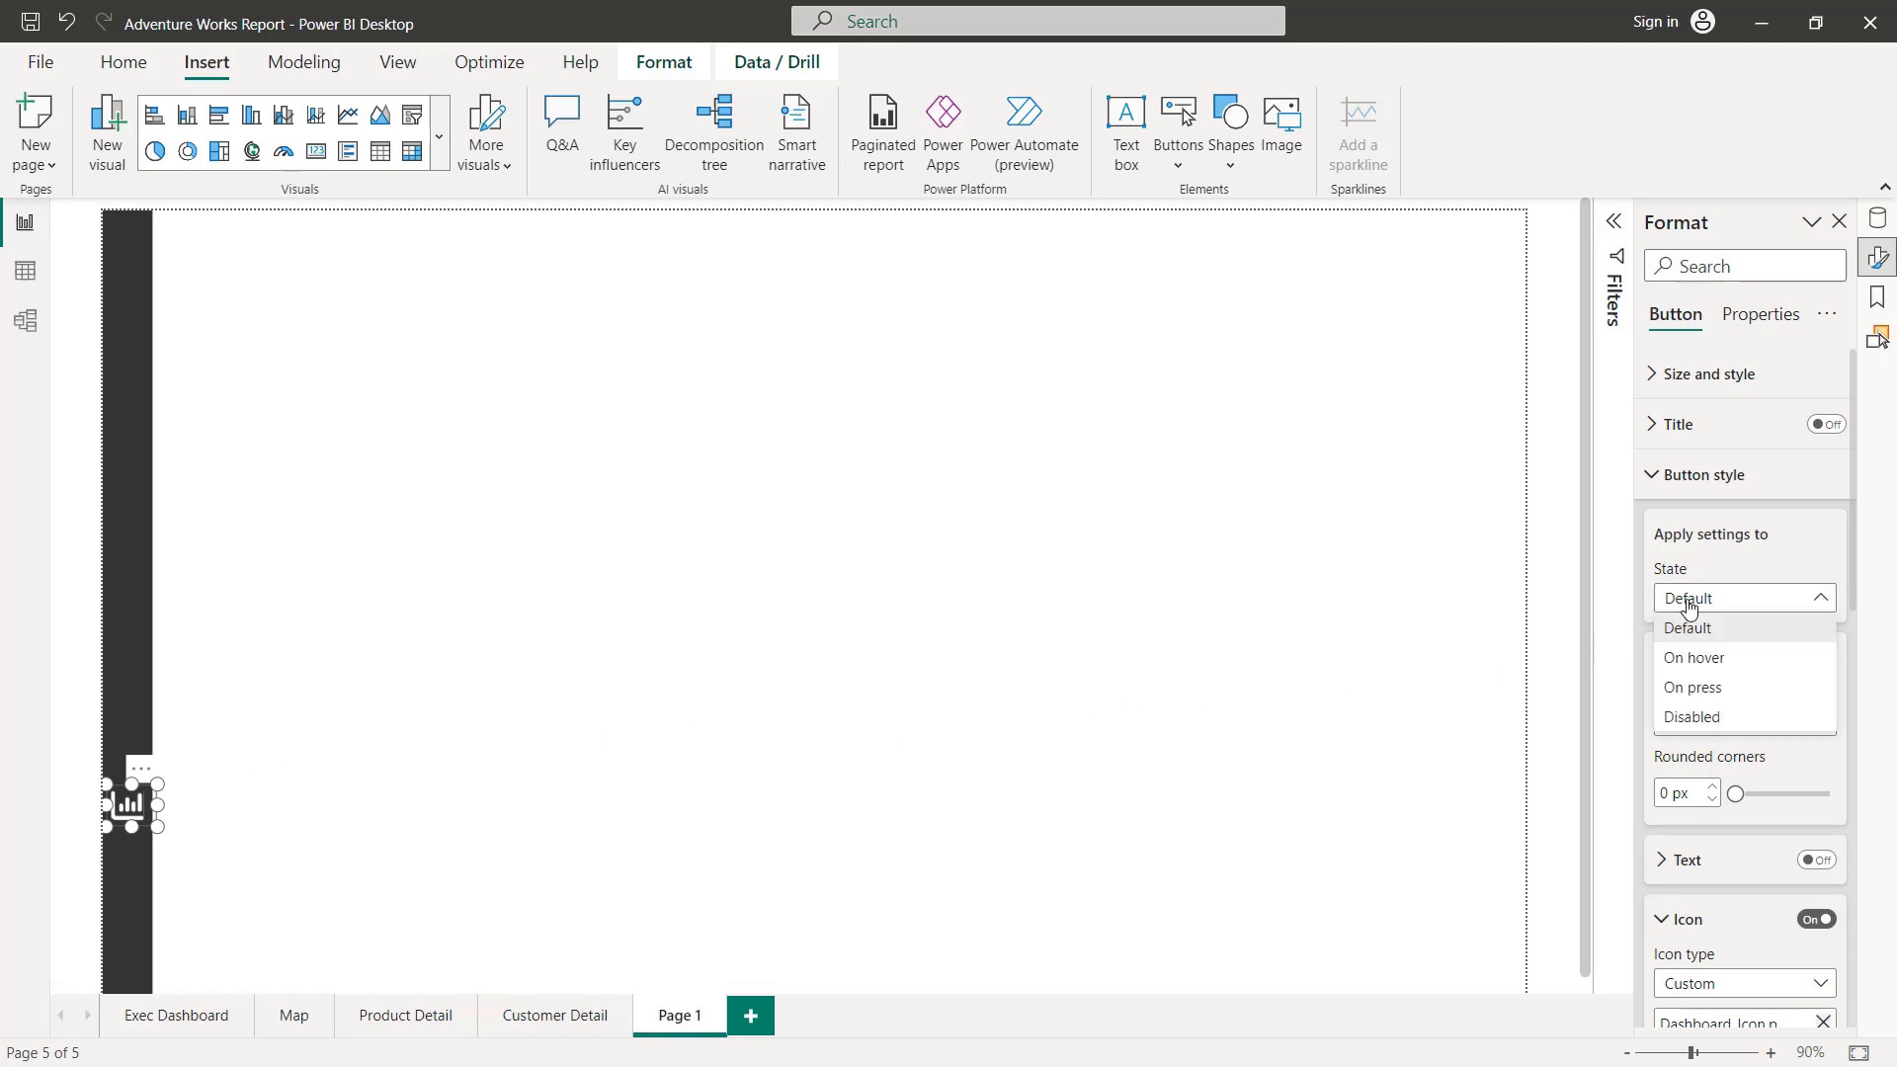
pyautogui.click(1694, 659)
pyautogui.scroll(-1, 1702, 656)
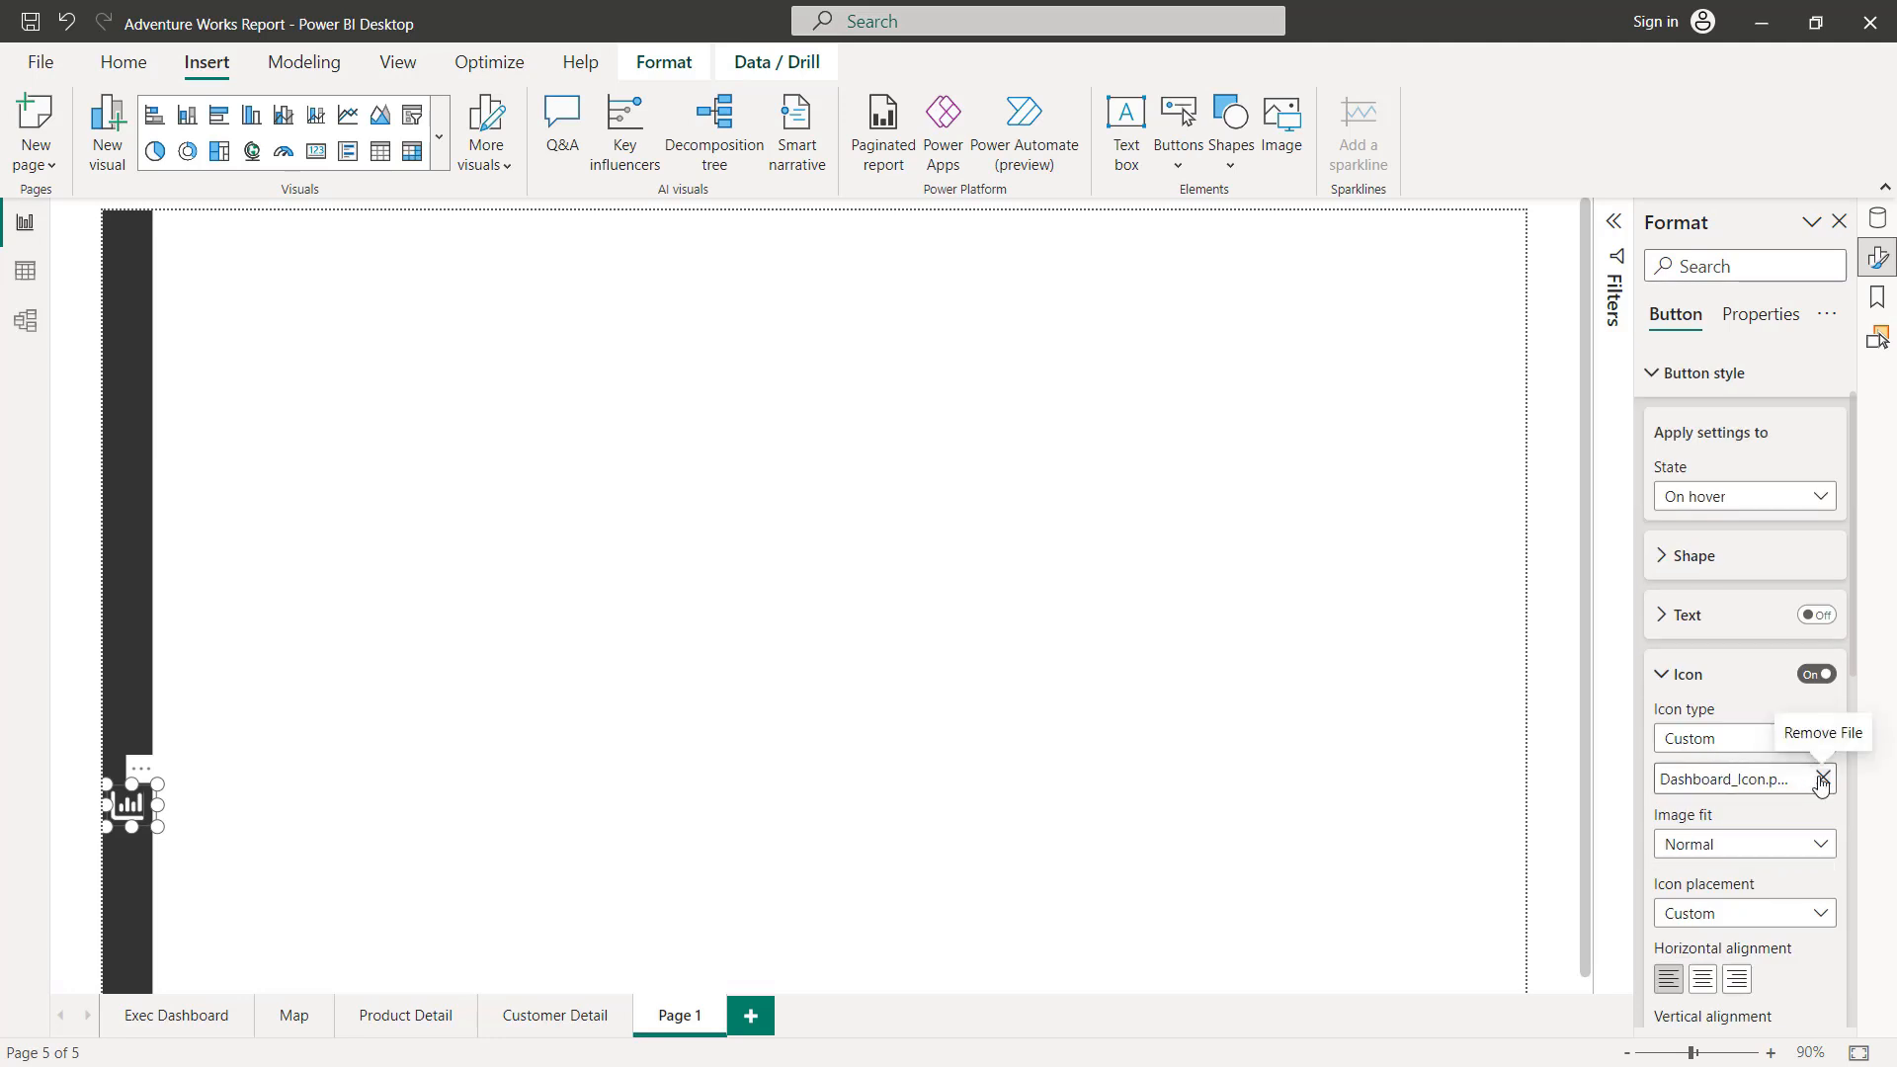
pyautogui.click(1823, 778)
pyautogui.click(1712, 780)
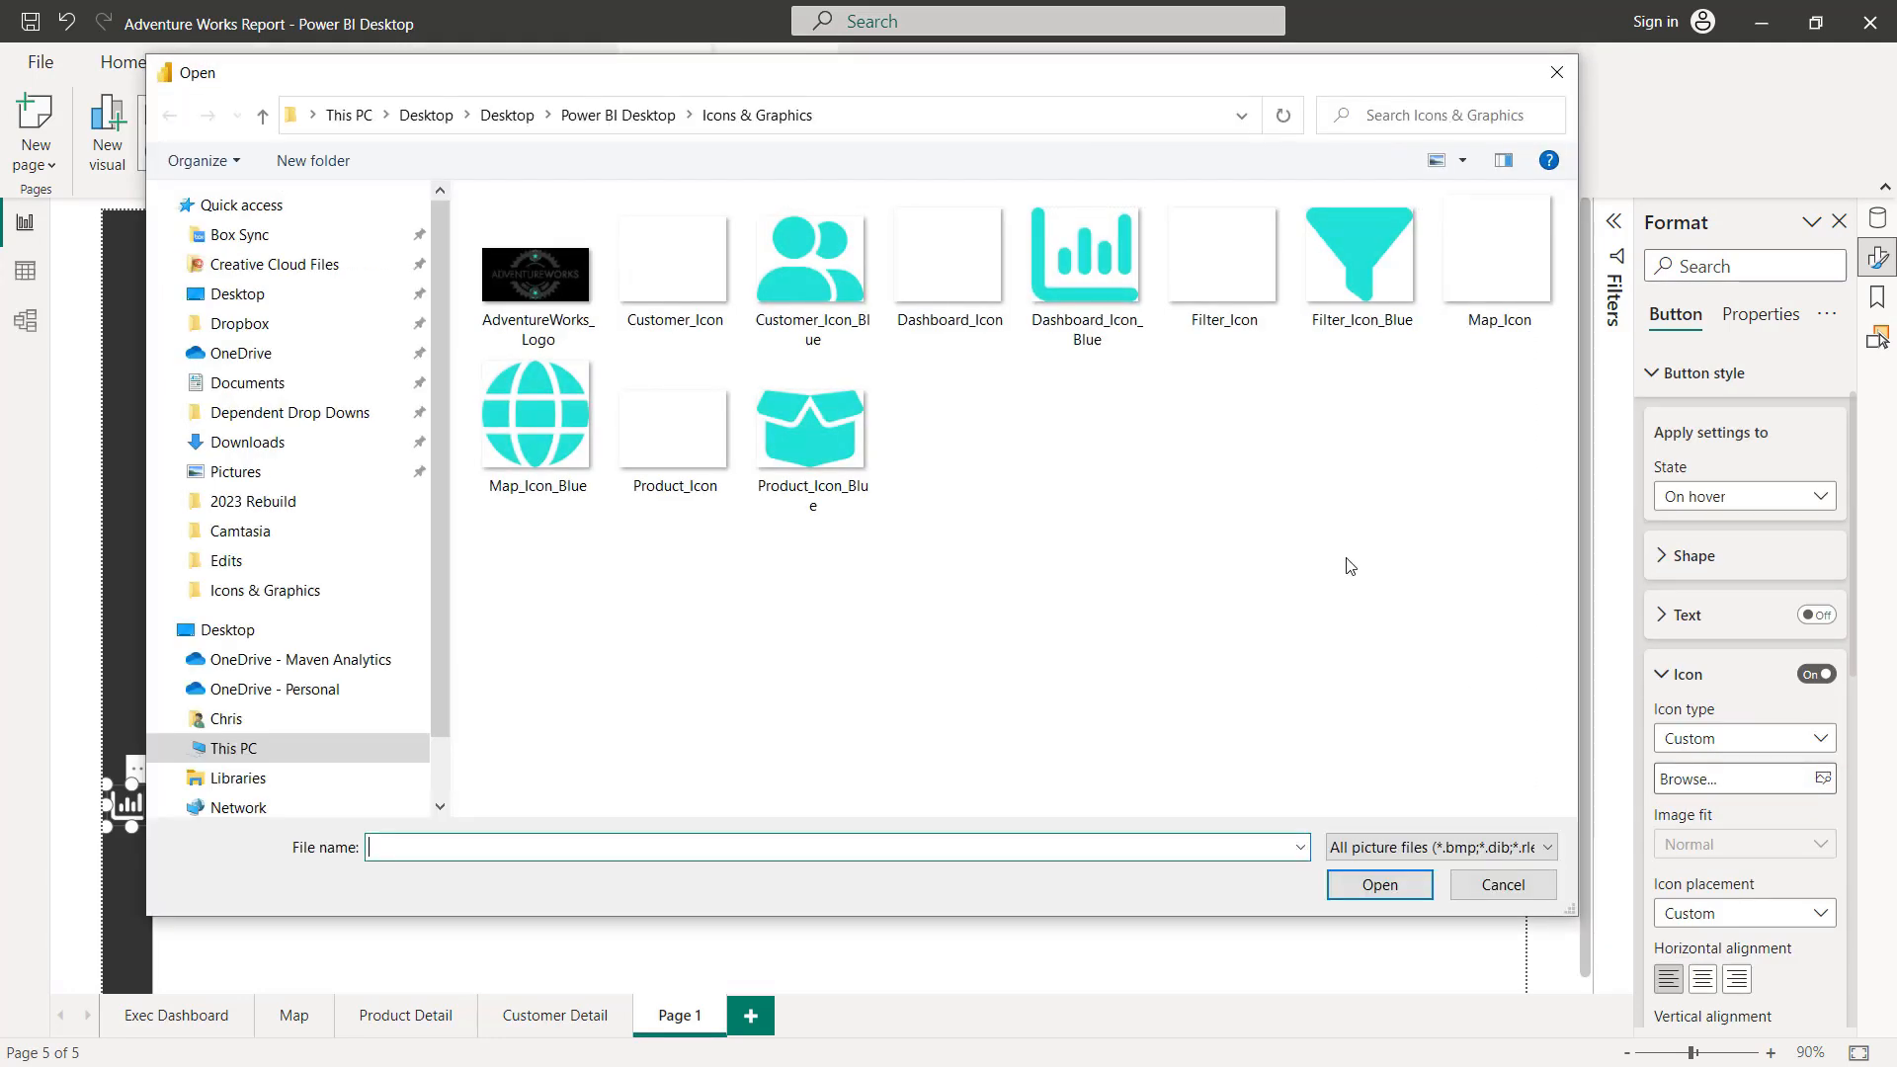
pyautogui.doubleClick(1105, 276)
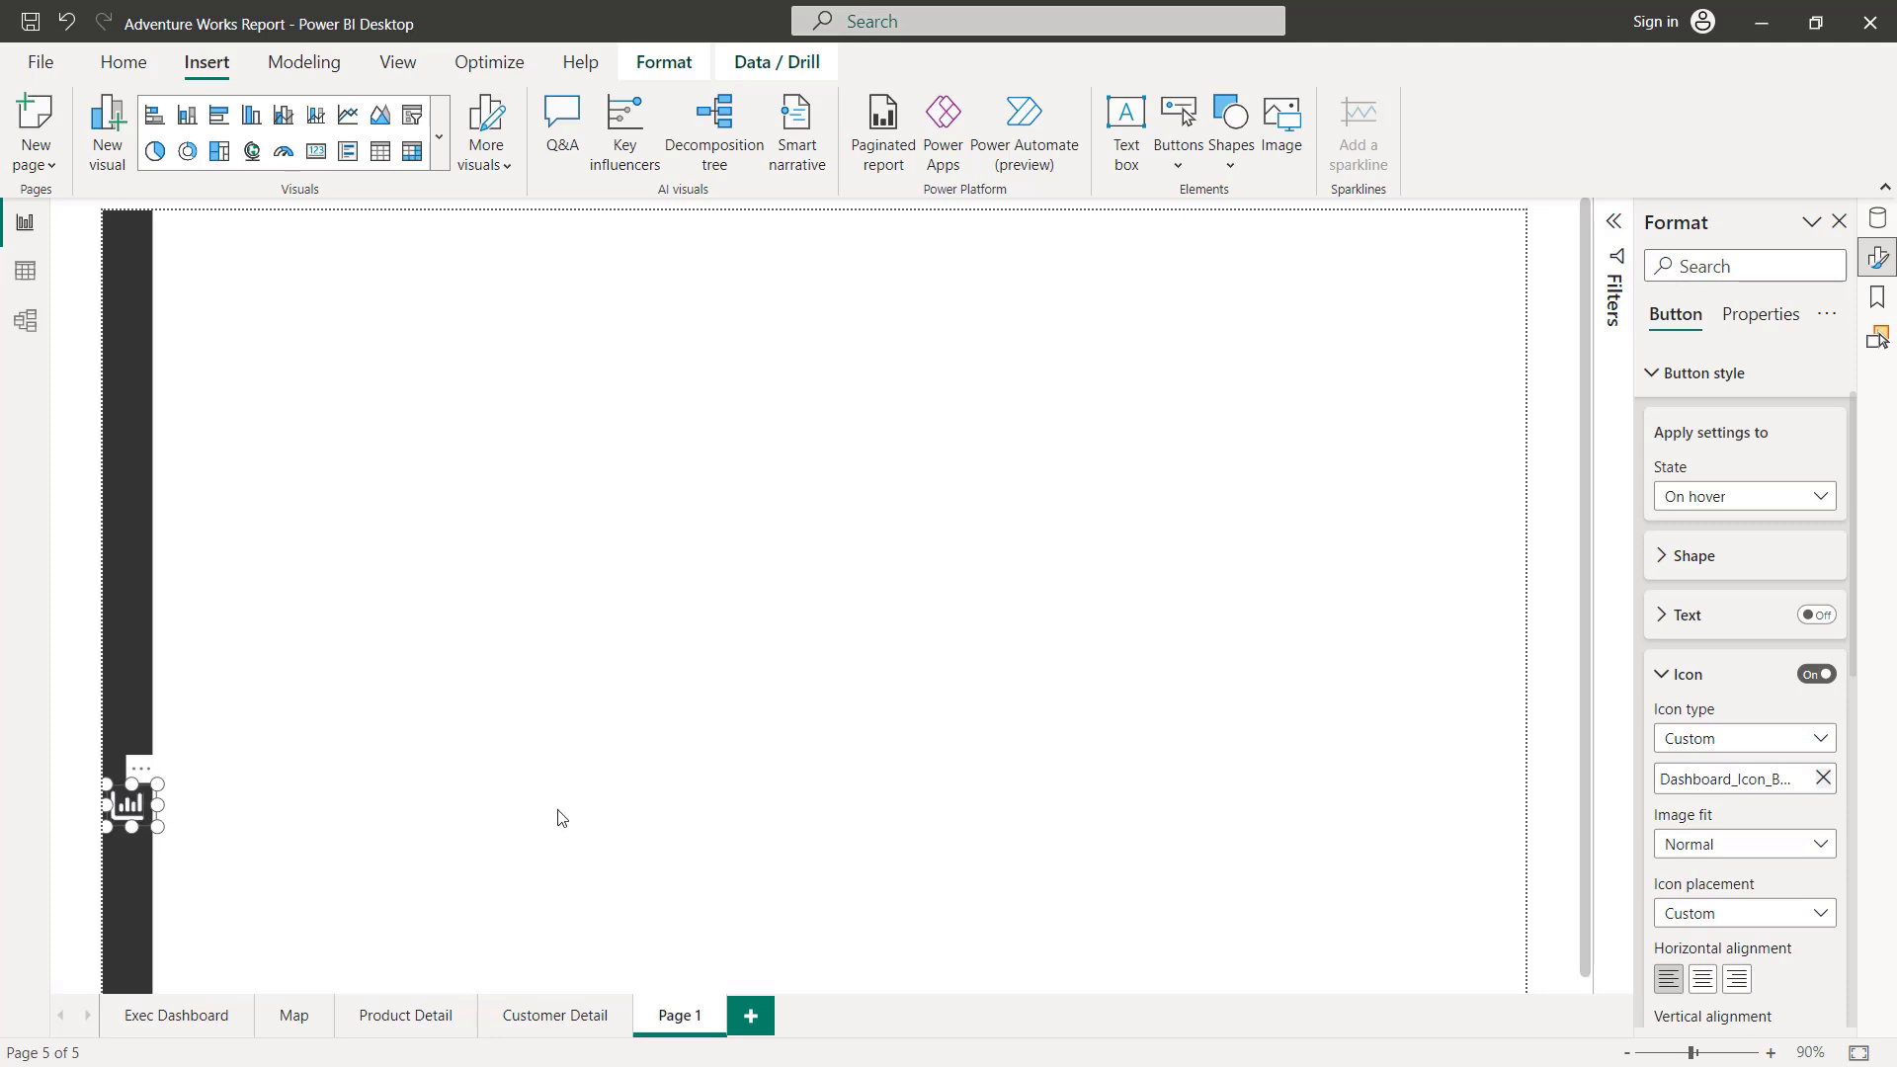
# Step: Replace the dashboard button's On press icon with the Dashboard_Icon_Blue image
pyautogui.click(1759, 502)
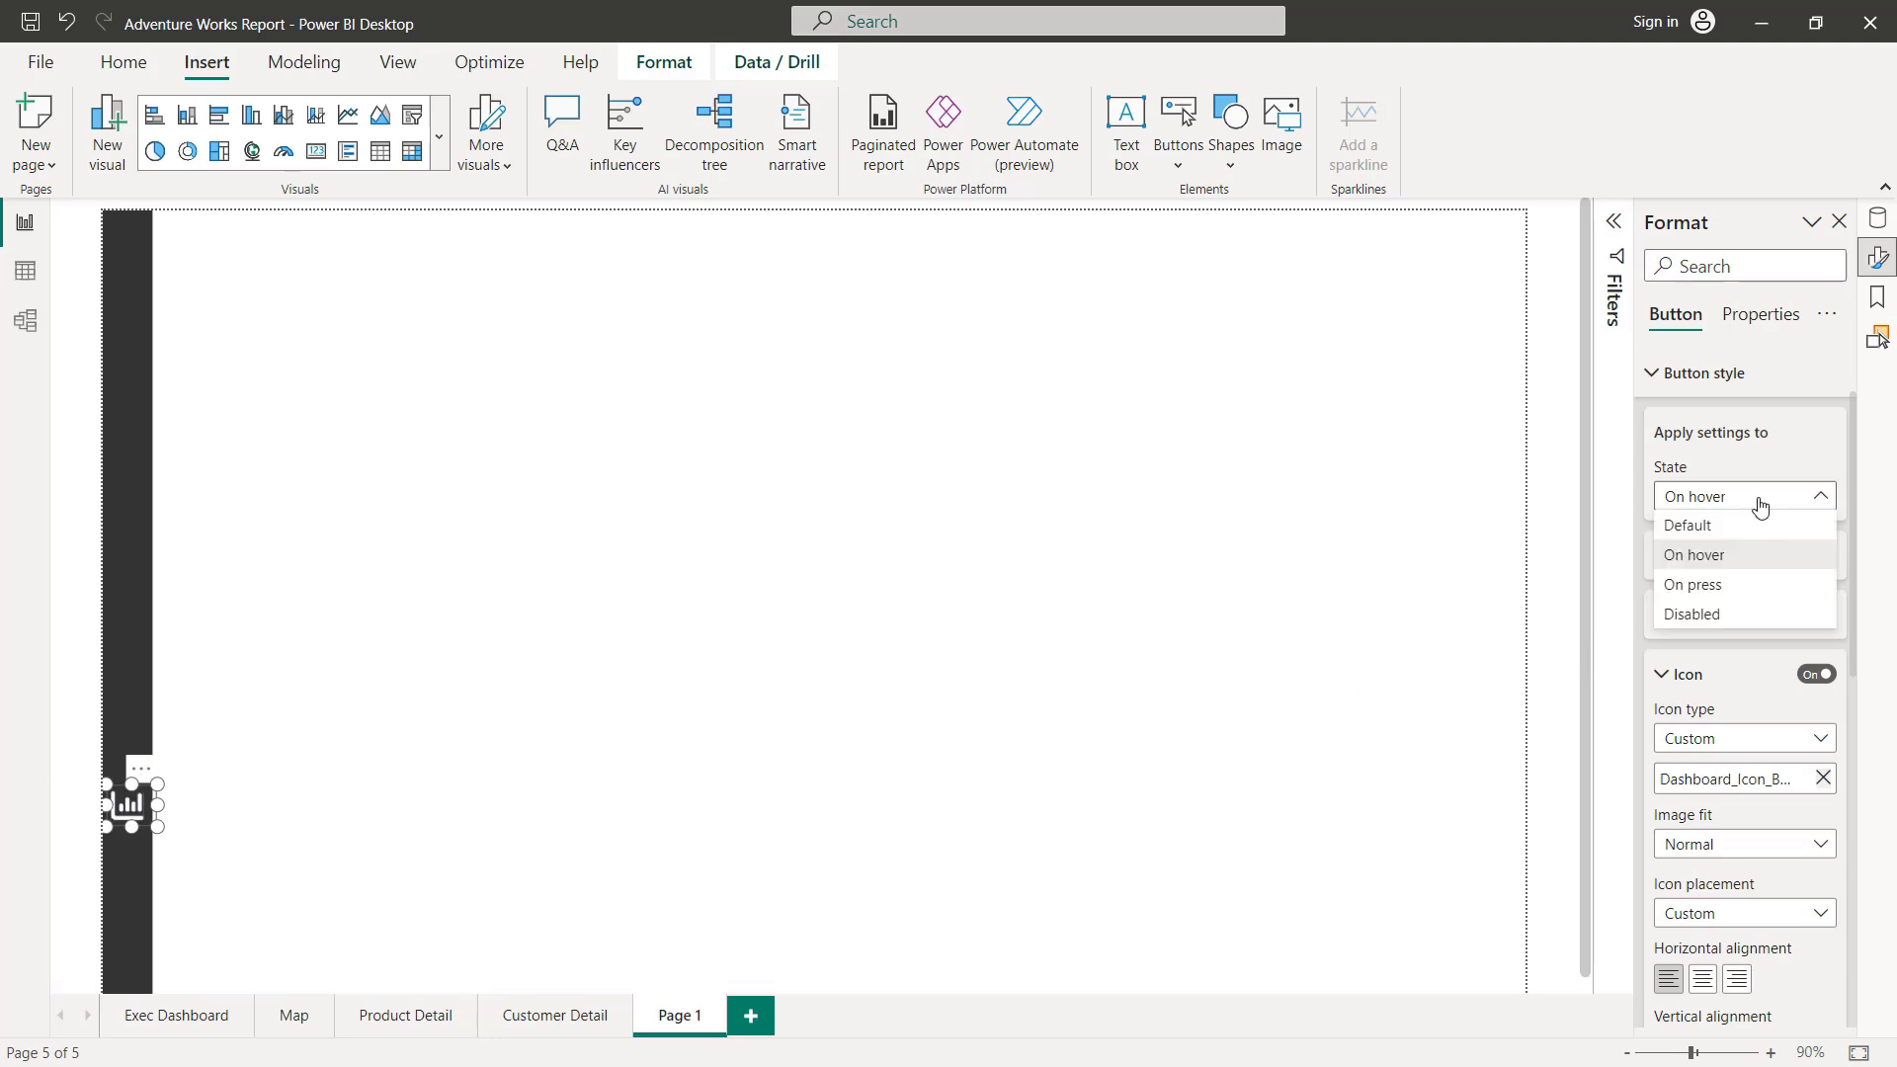
pyautogui.click(1691, 590)
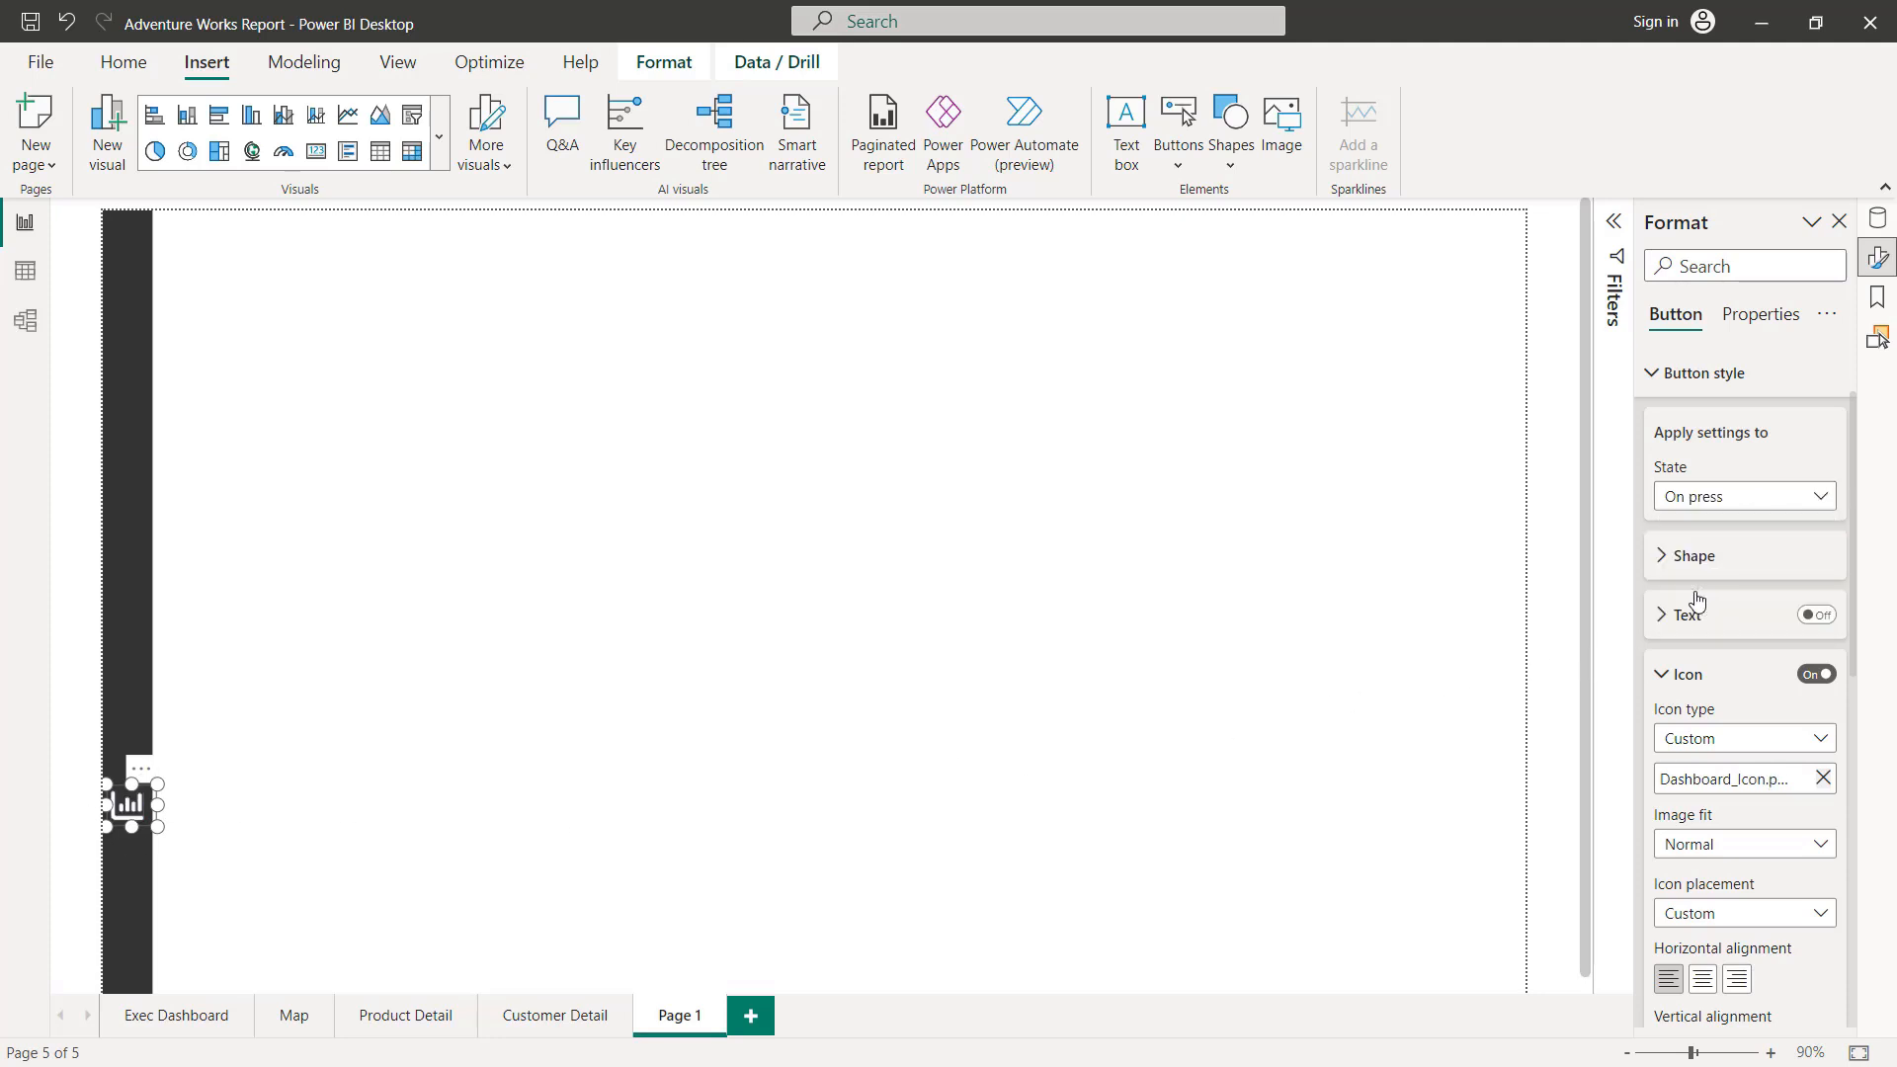
pyautogui.click(1823, 778)
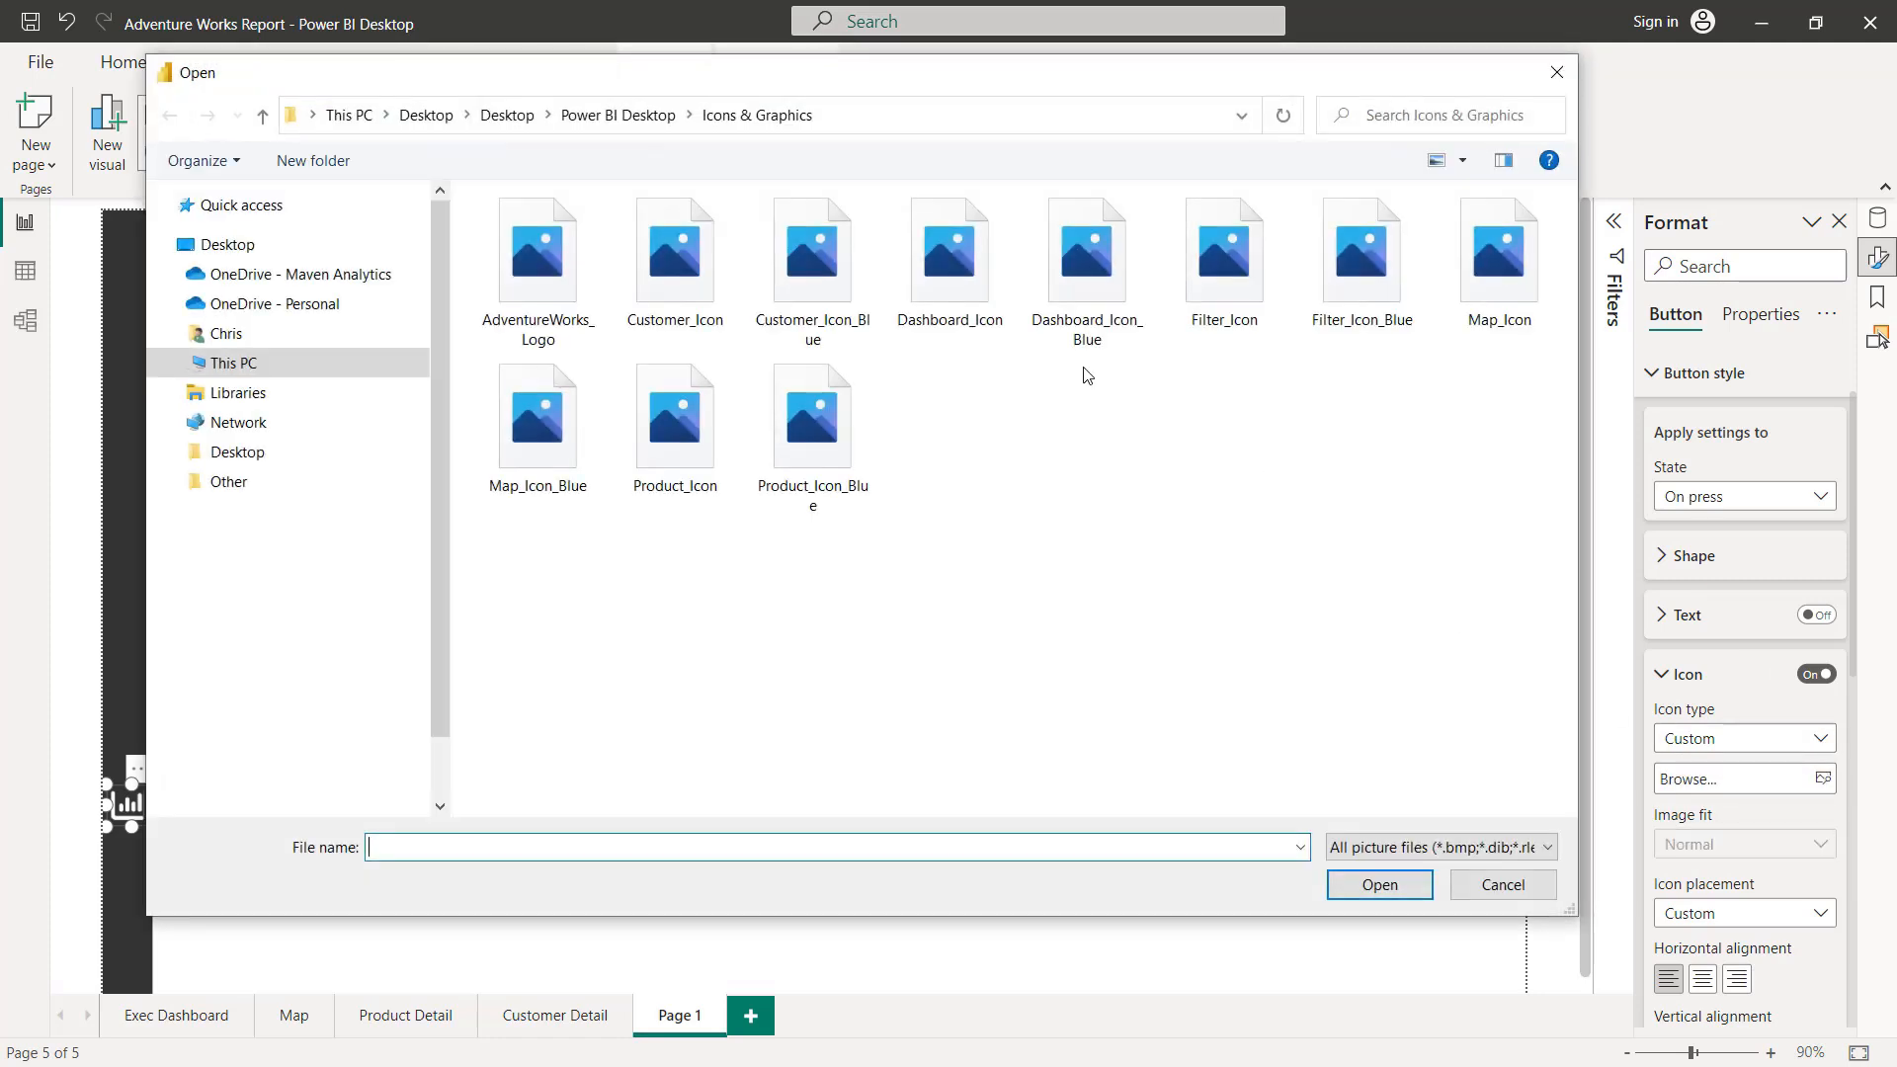
pyautogui.doubleClick(1045, 269)
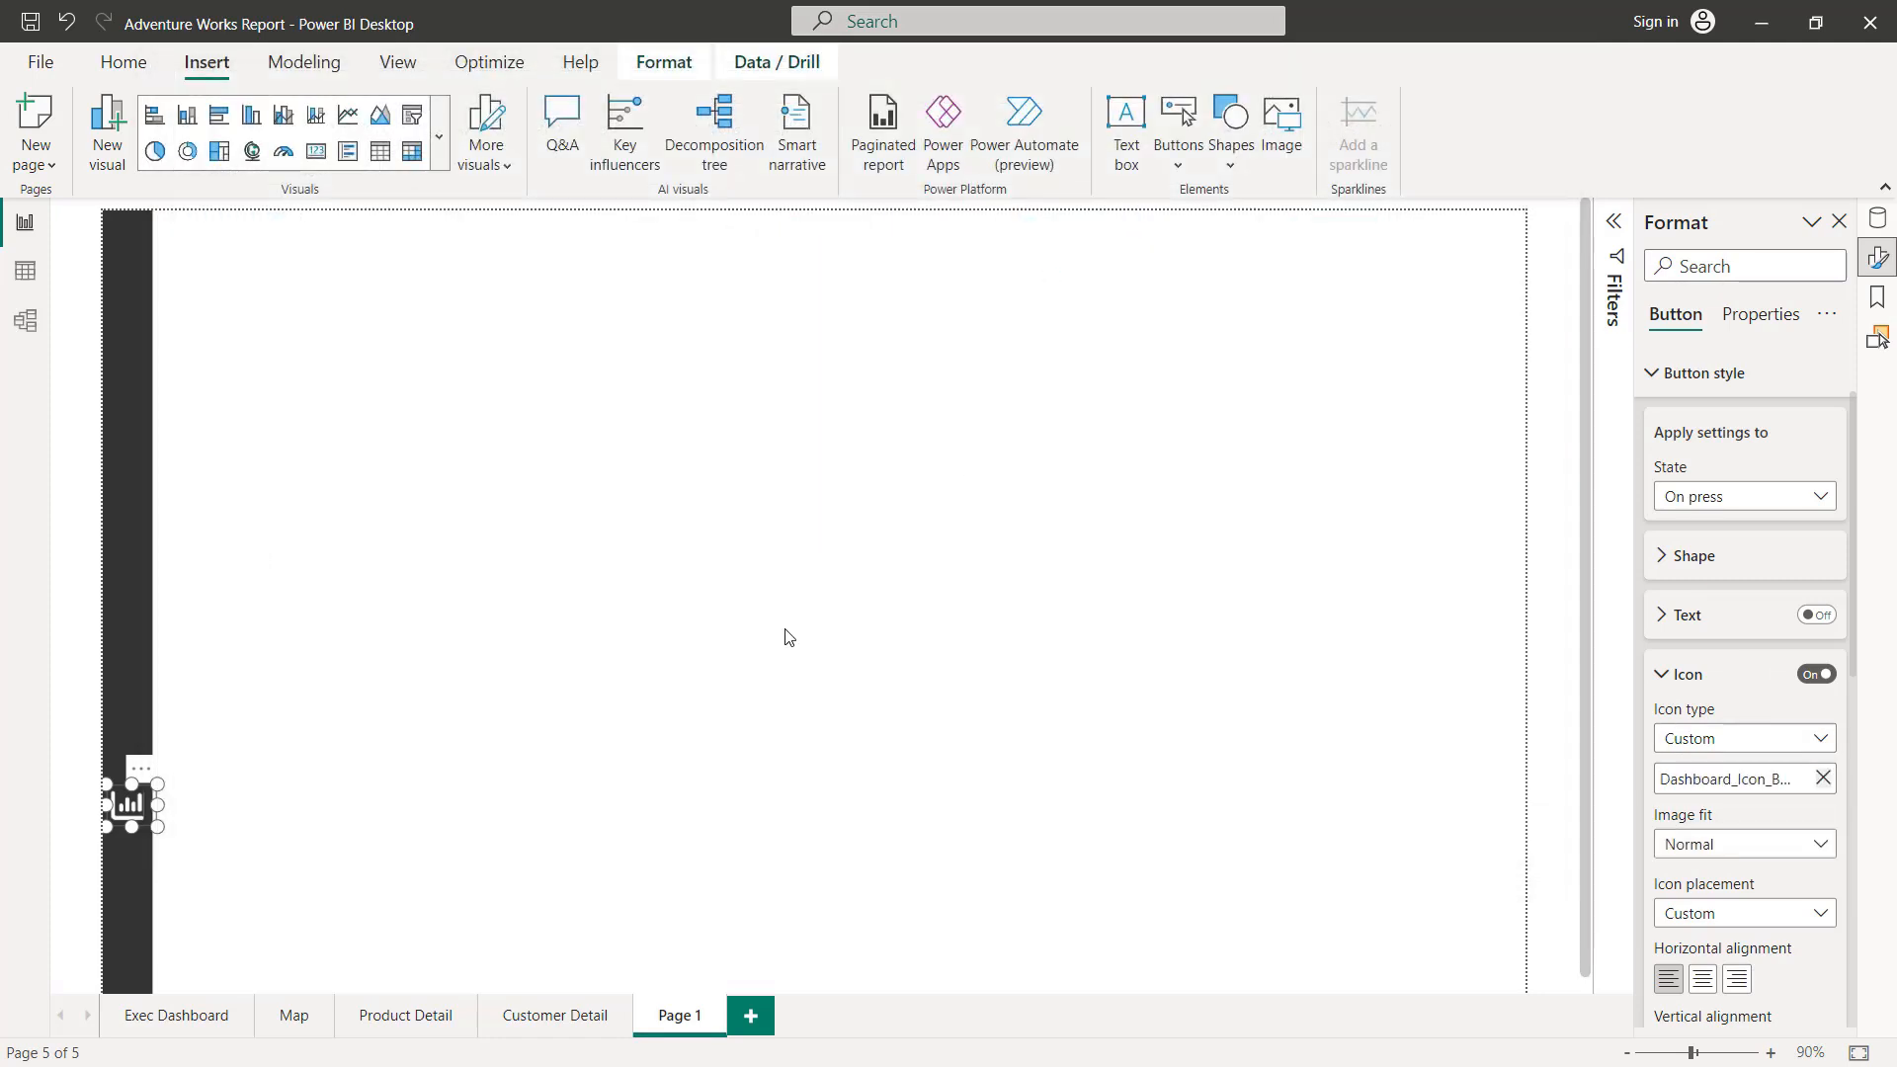
# Step: Turn on the dashboard button's action as Page navigation with Exec Dashboard as the destination
pyautogui.click(1669, 376)
pyautogui.click(1821, 576)
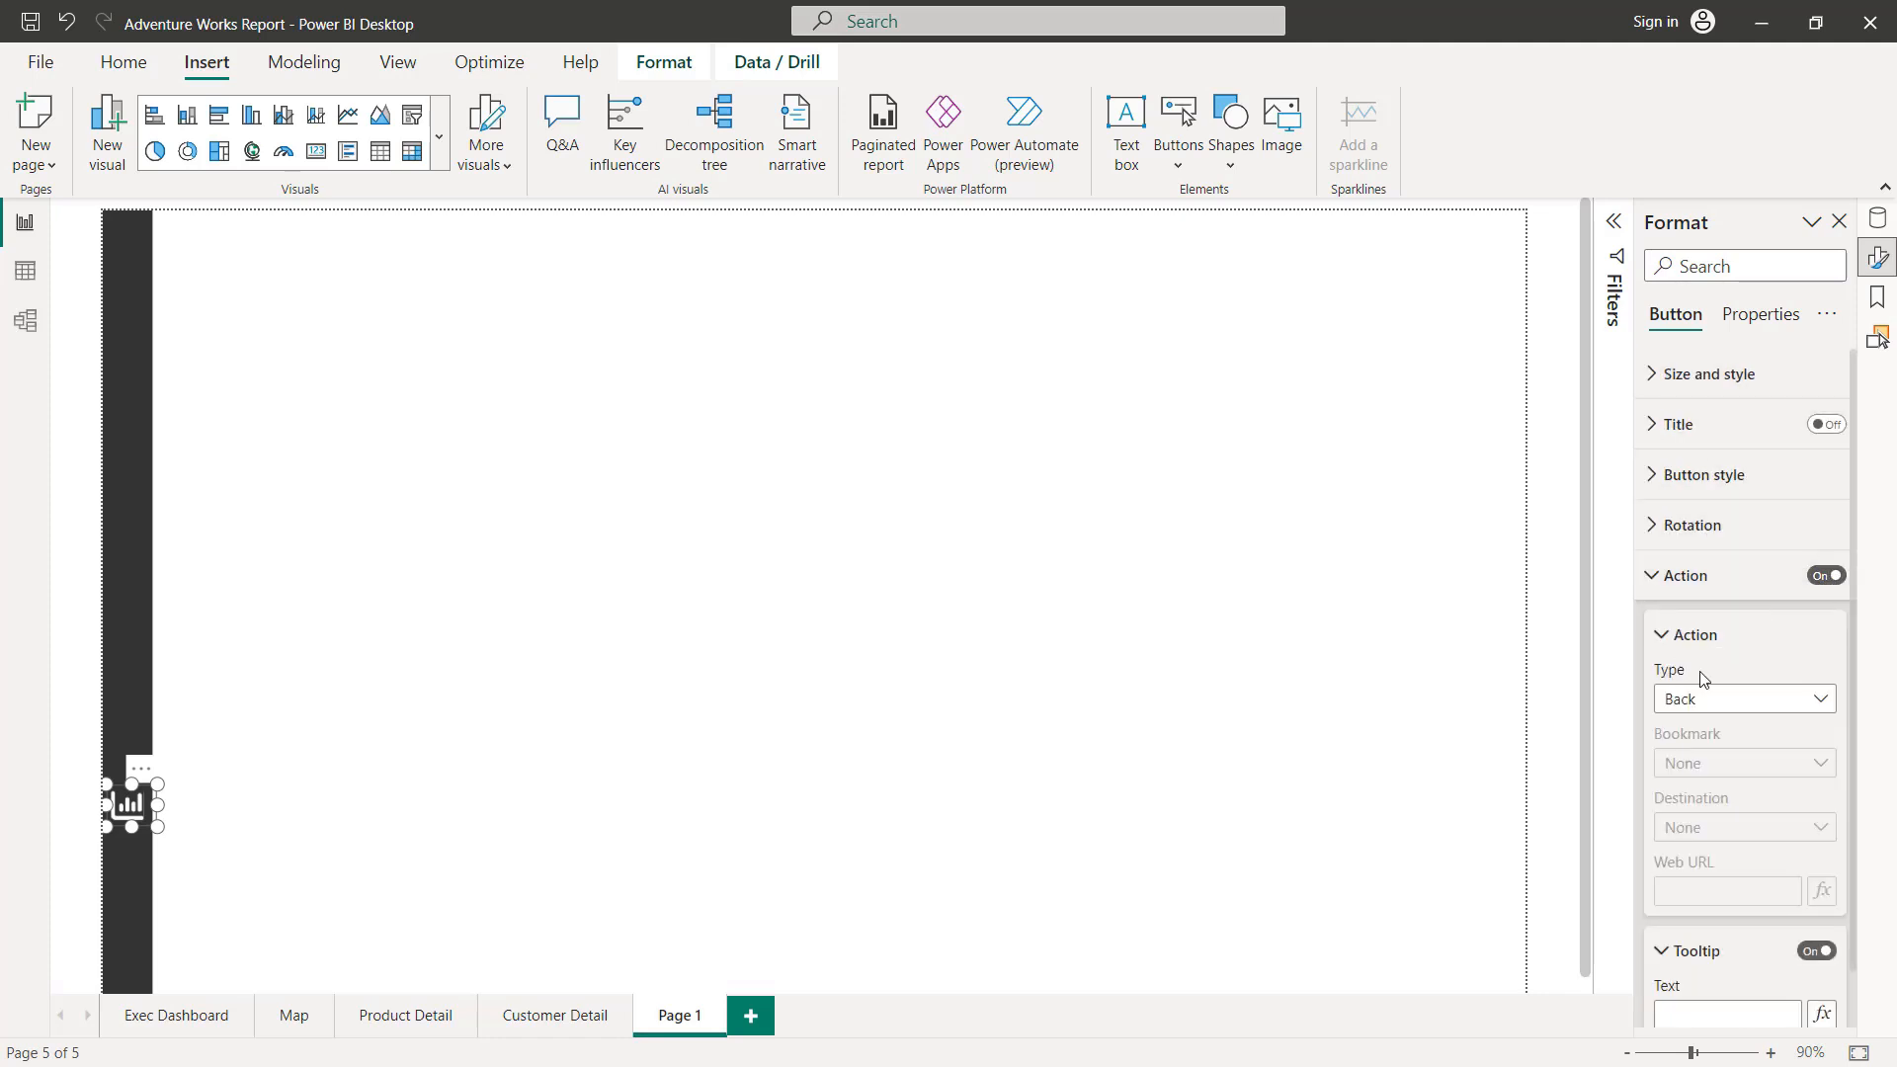
pyautogui.click(1775, 699)
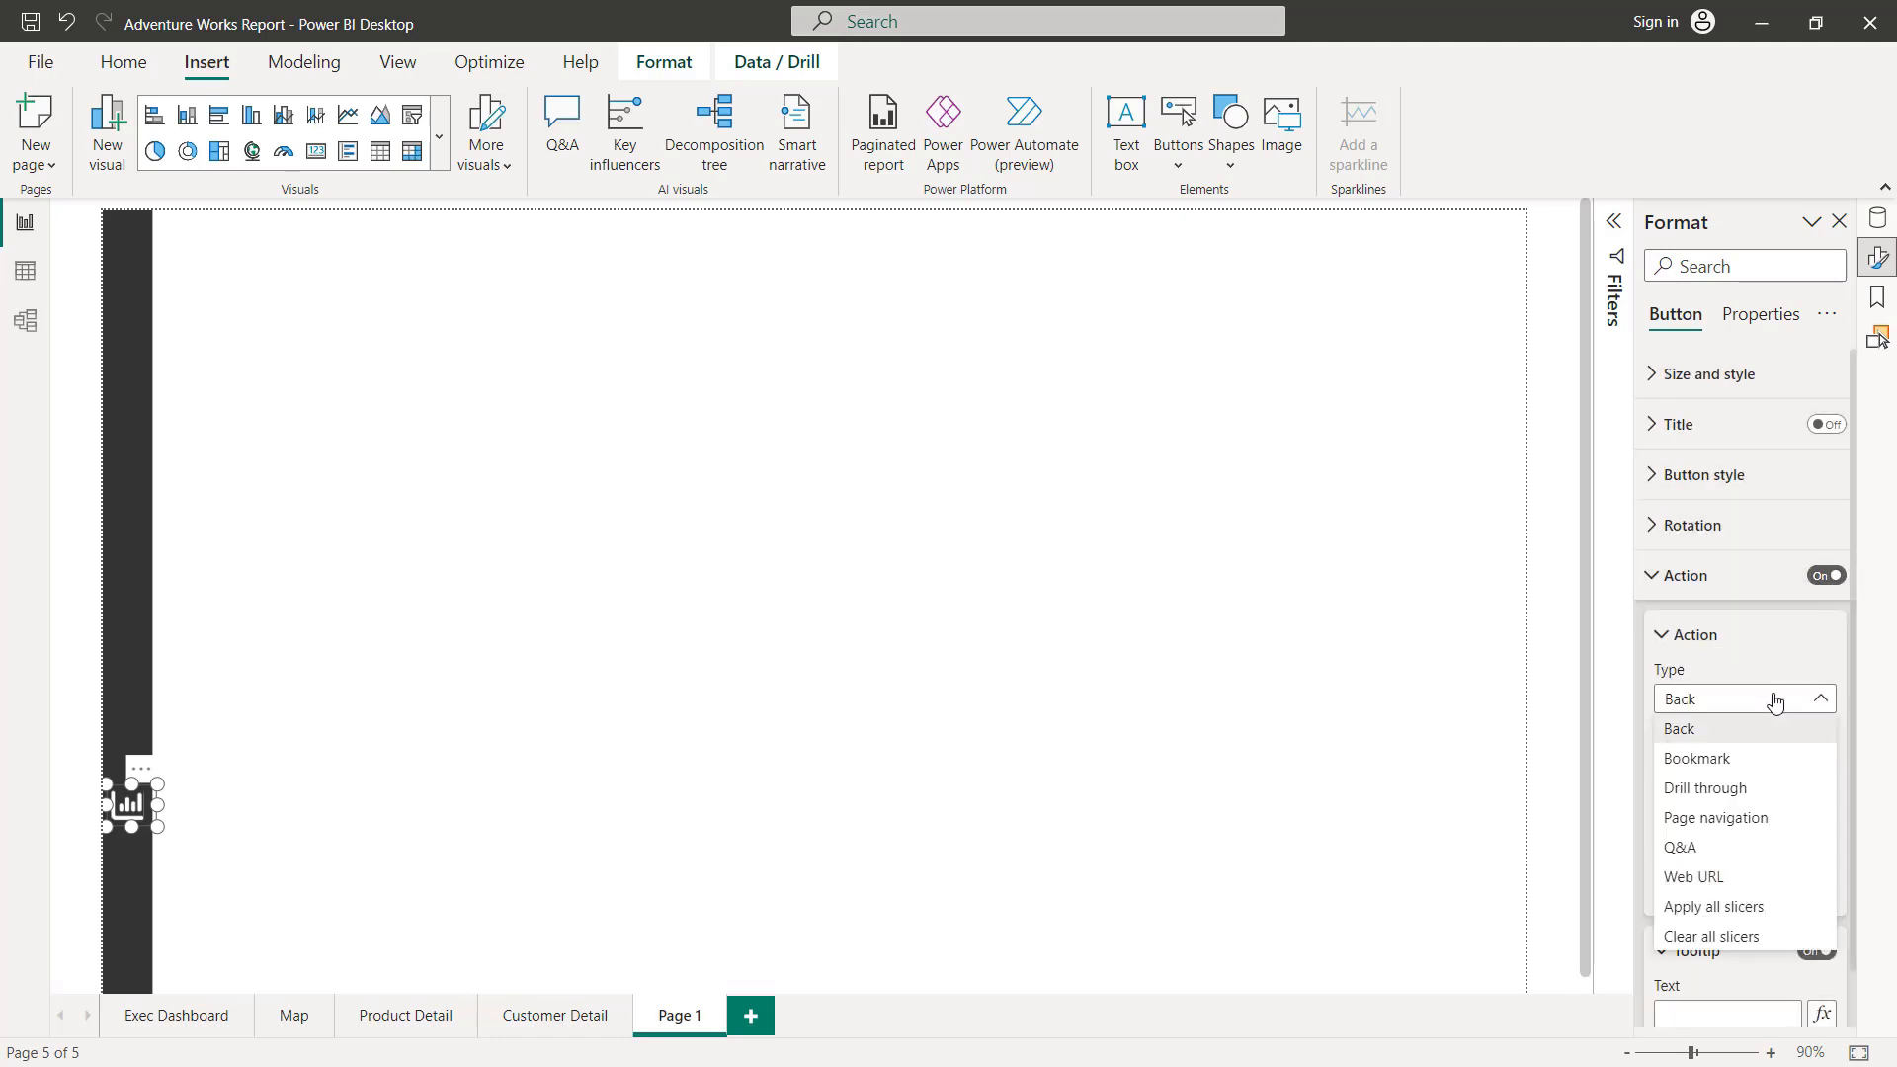
pyautogui.click(1743, 818)
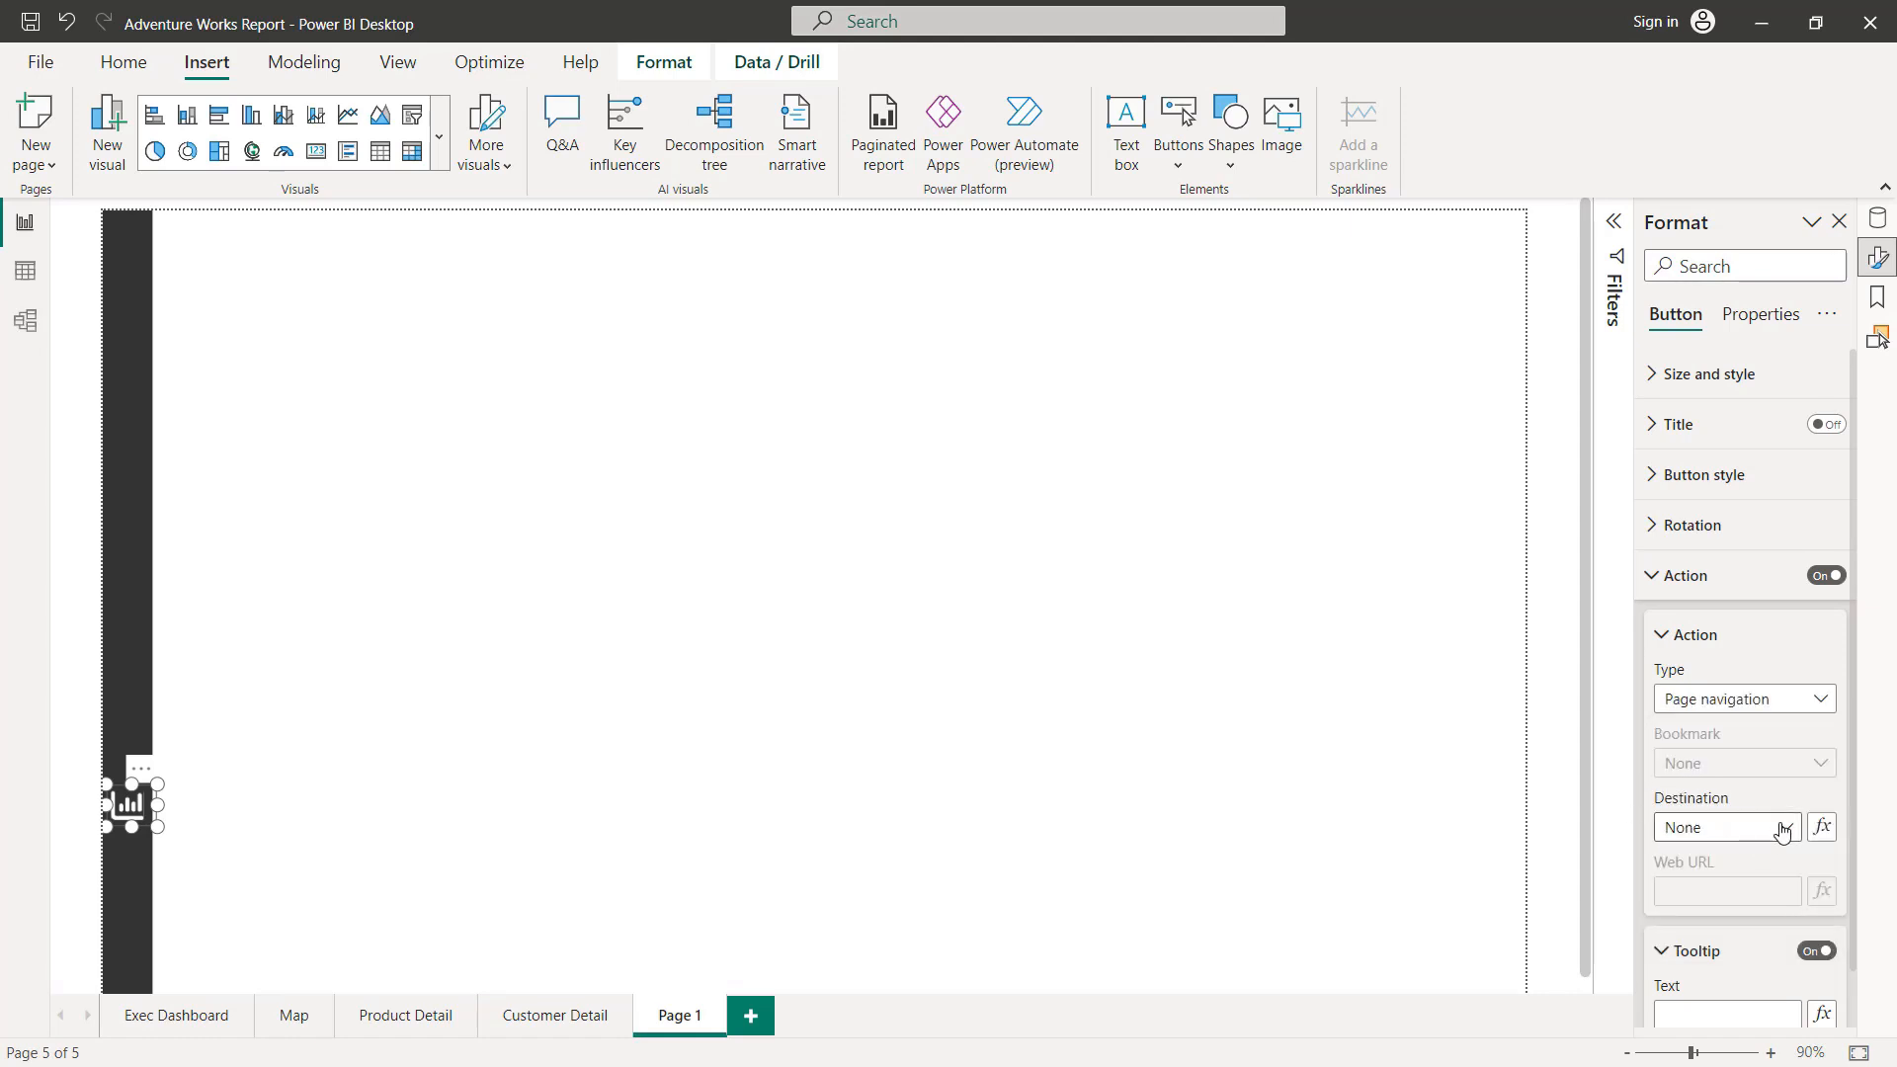
pyautogui.click(1783, 833)
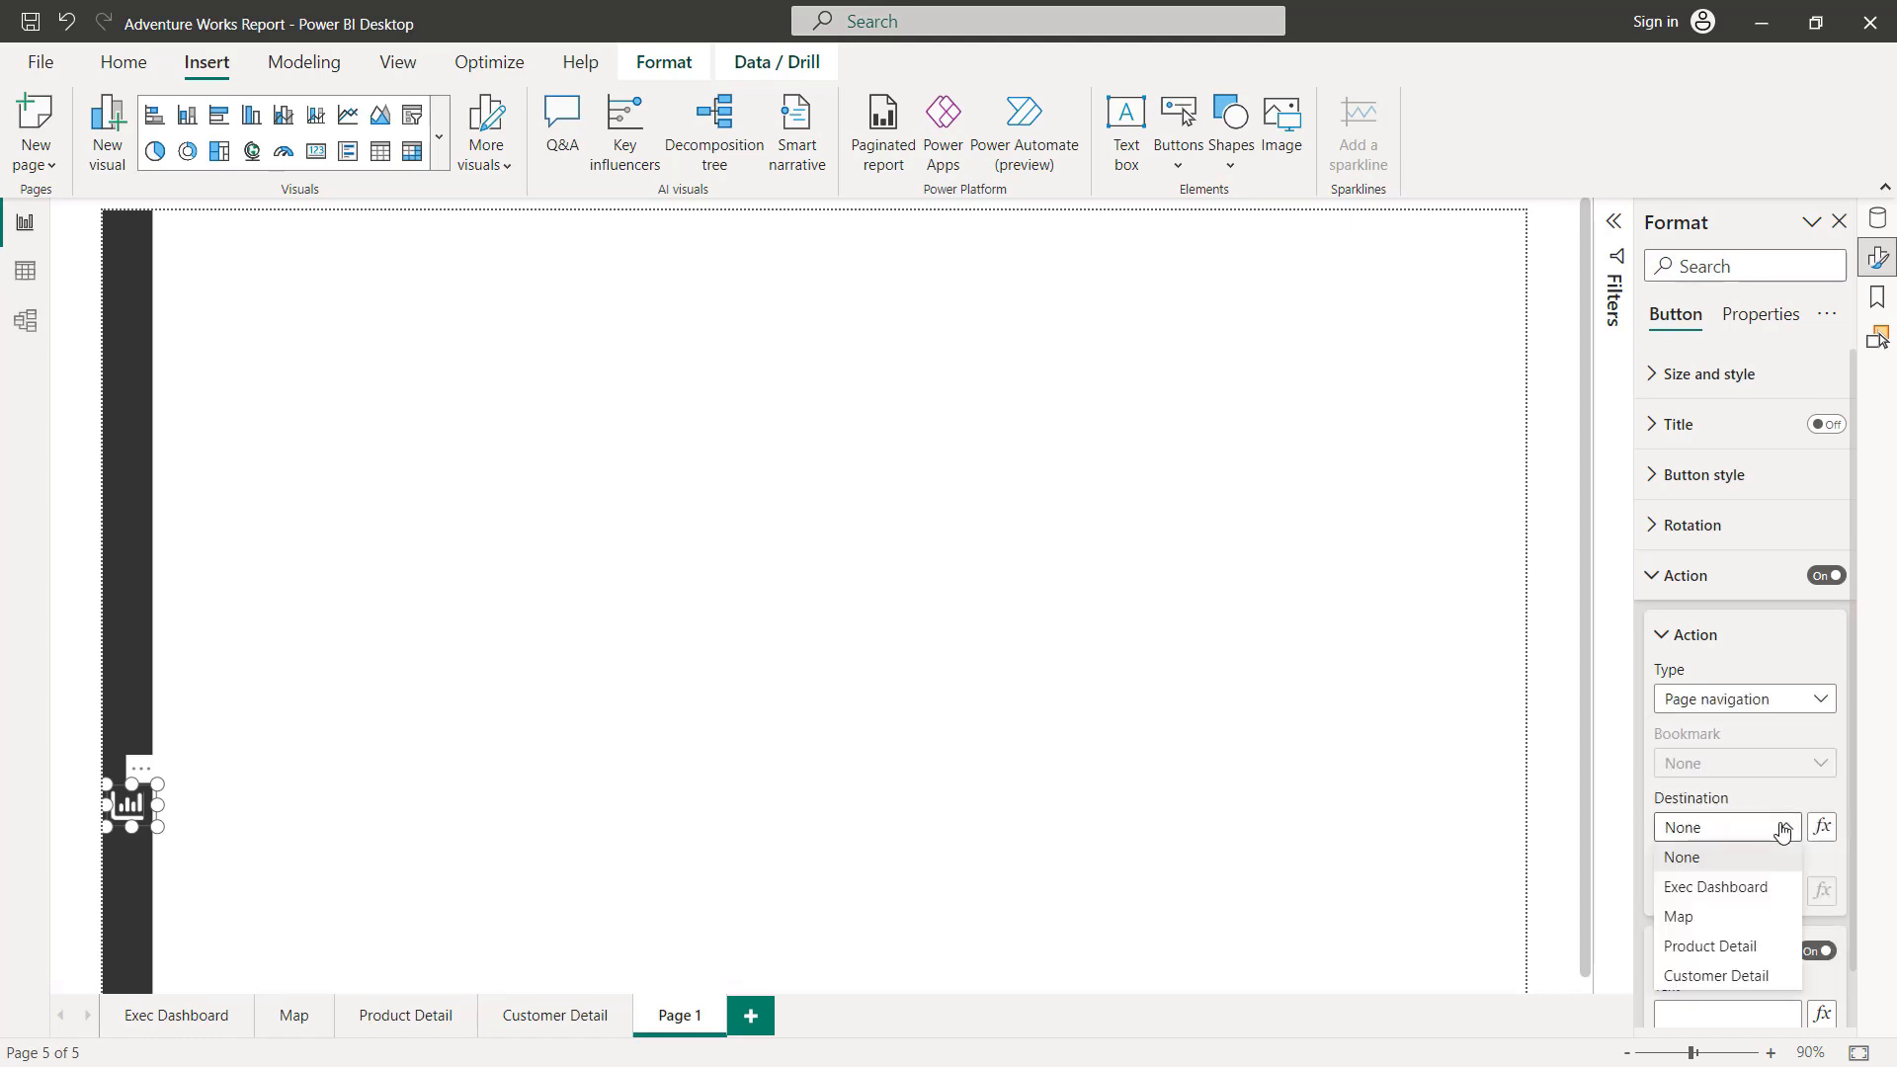
pyautogui.click(1733, 888)
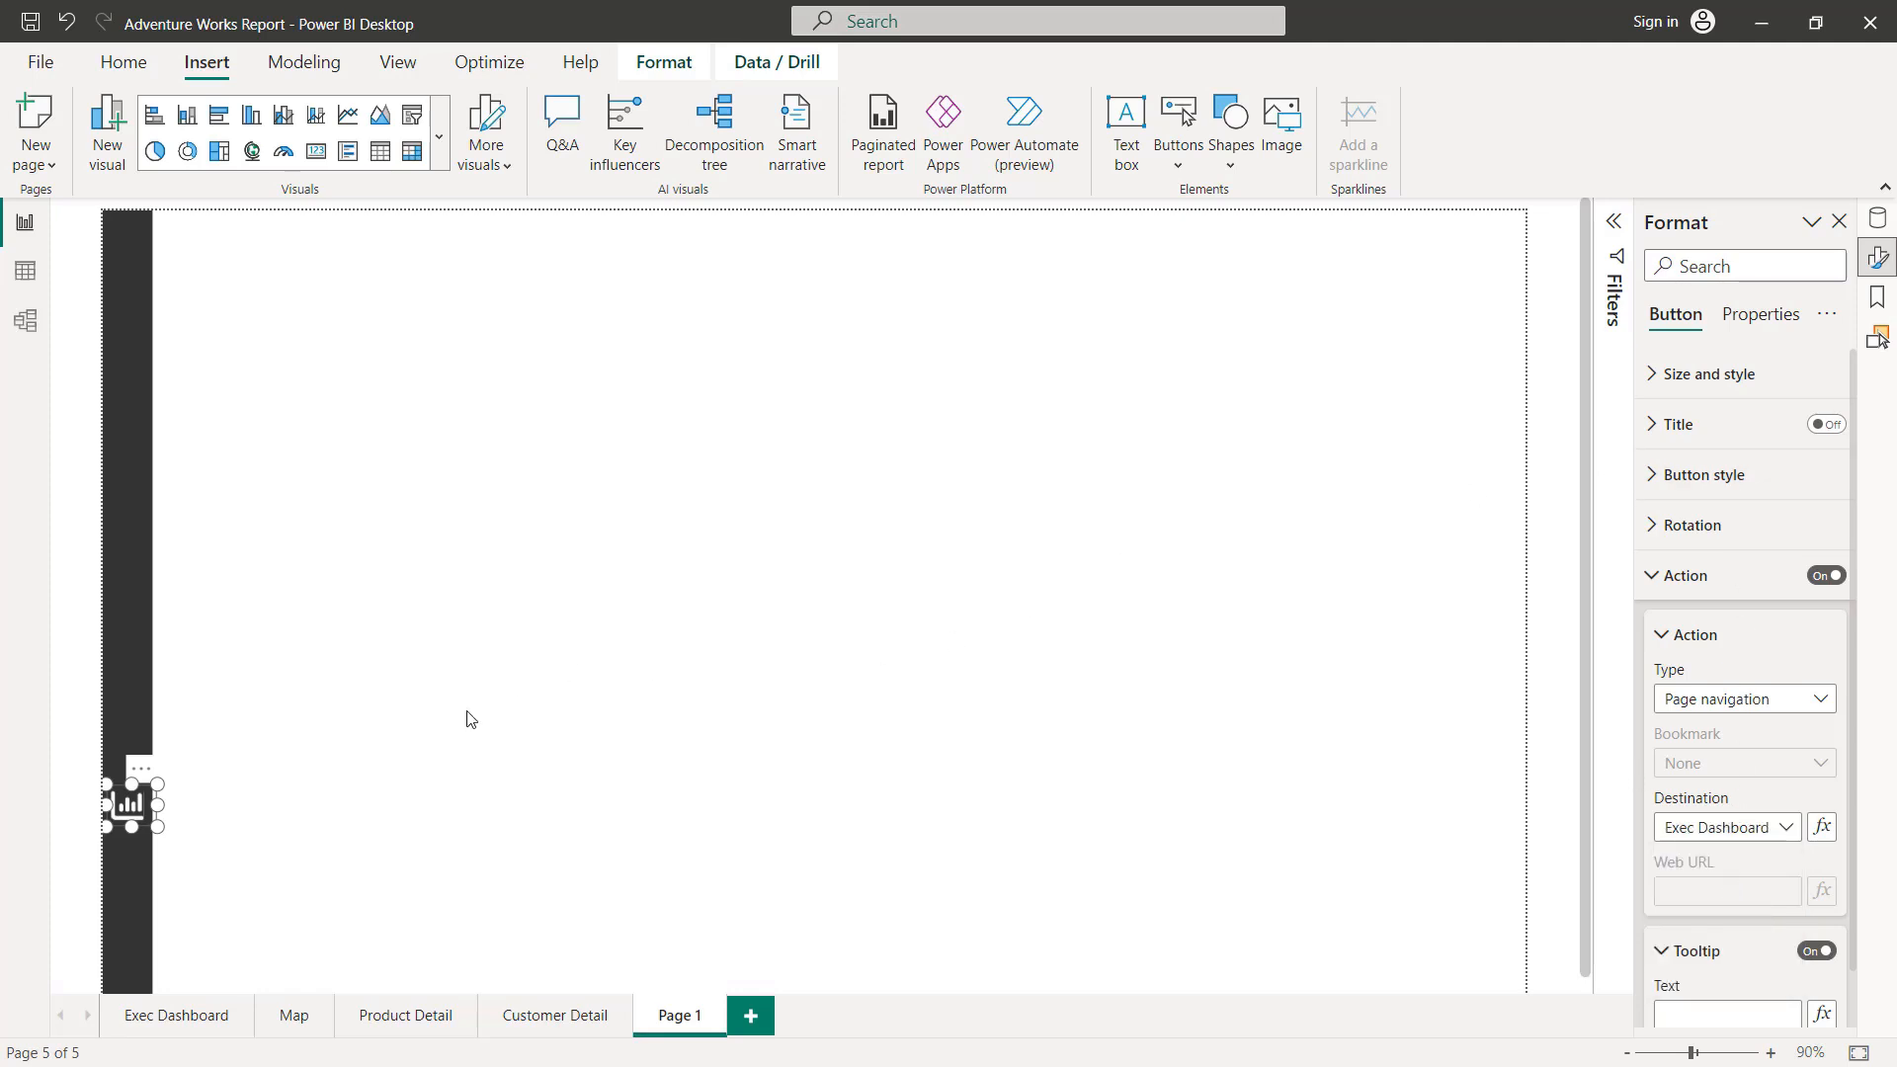
pyautogui.click(250, 783)
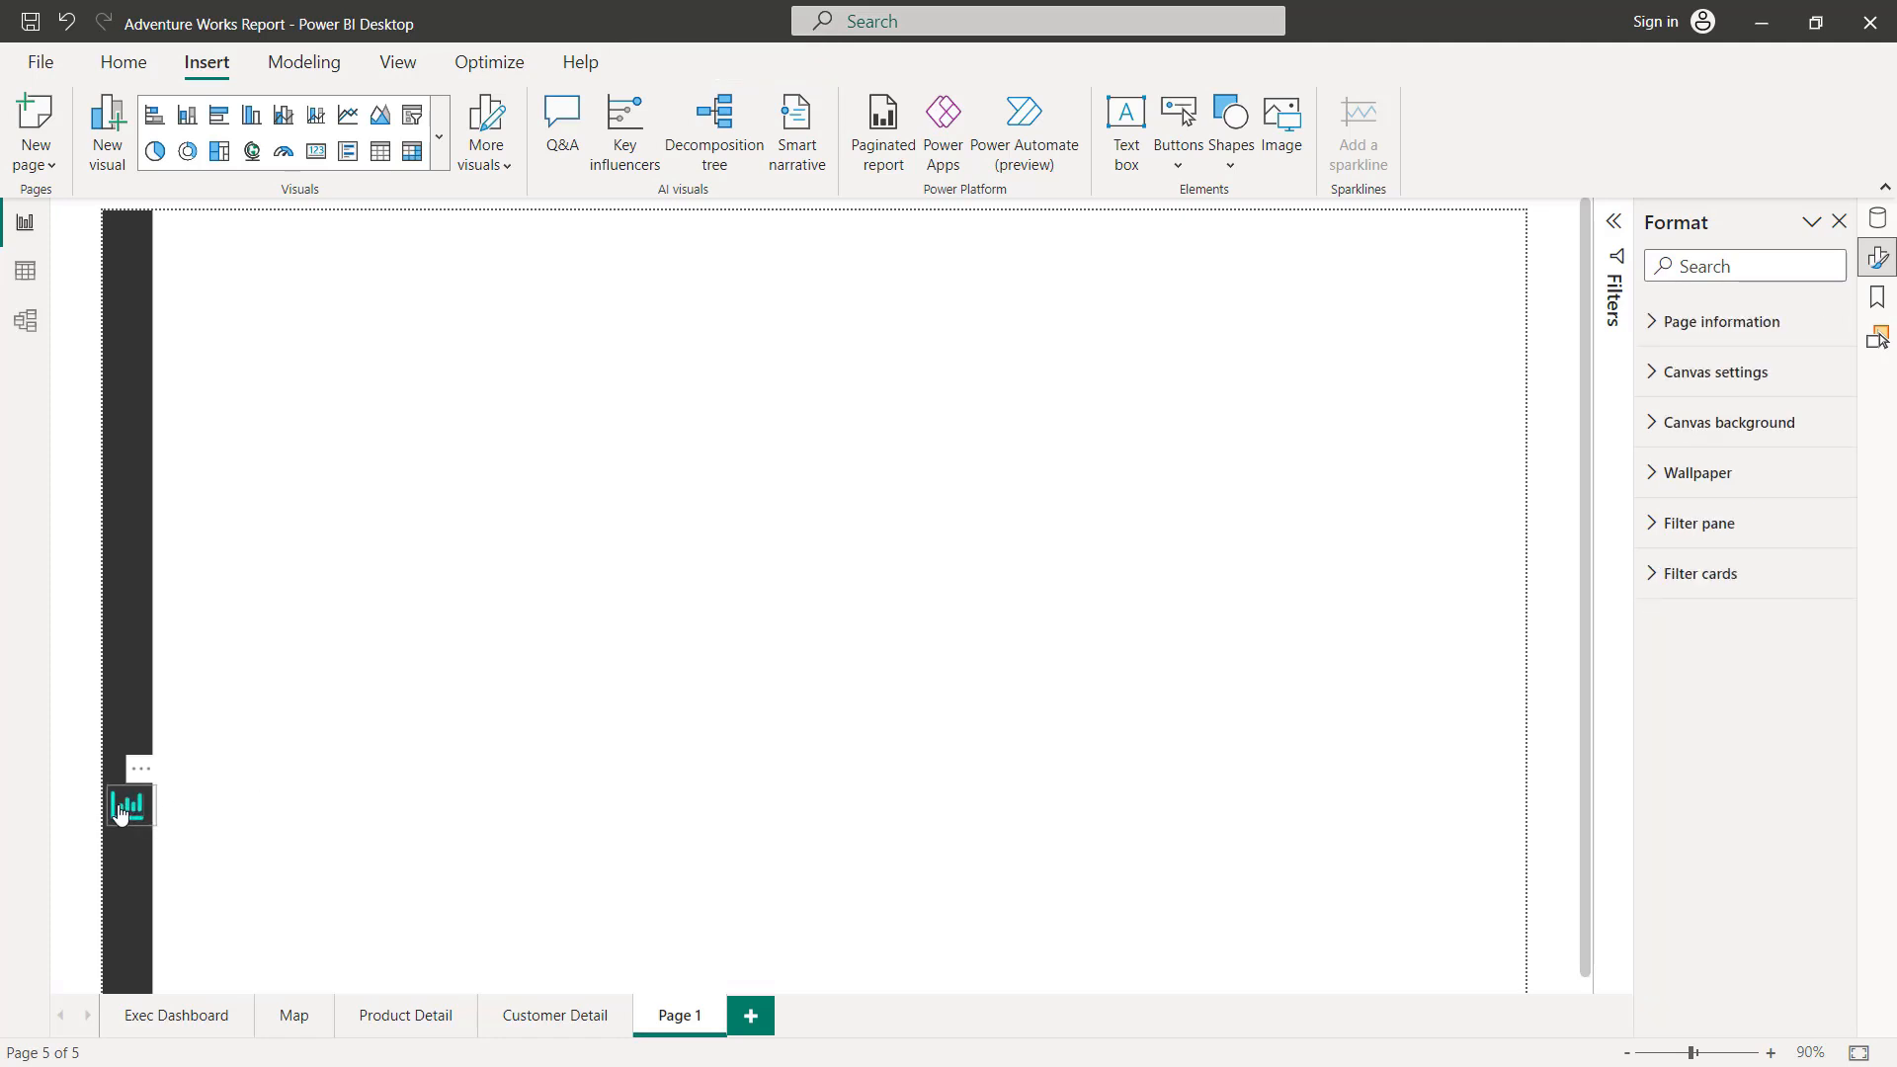
# Step: Make three copies of the dashboard button and stack them below the original along the sidebar
pyautogui.click(196, 758)
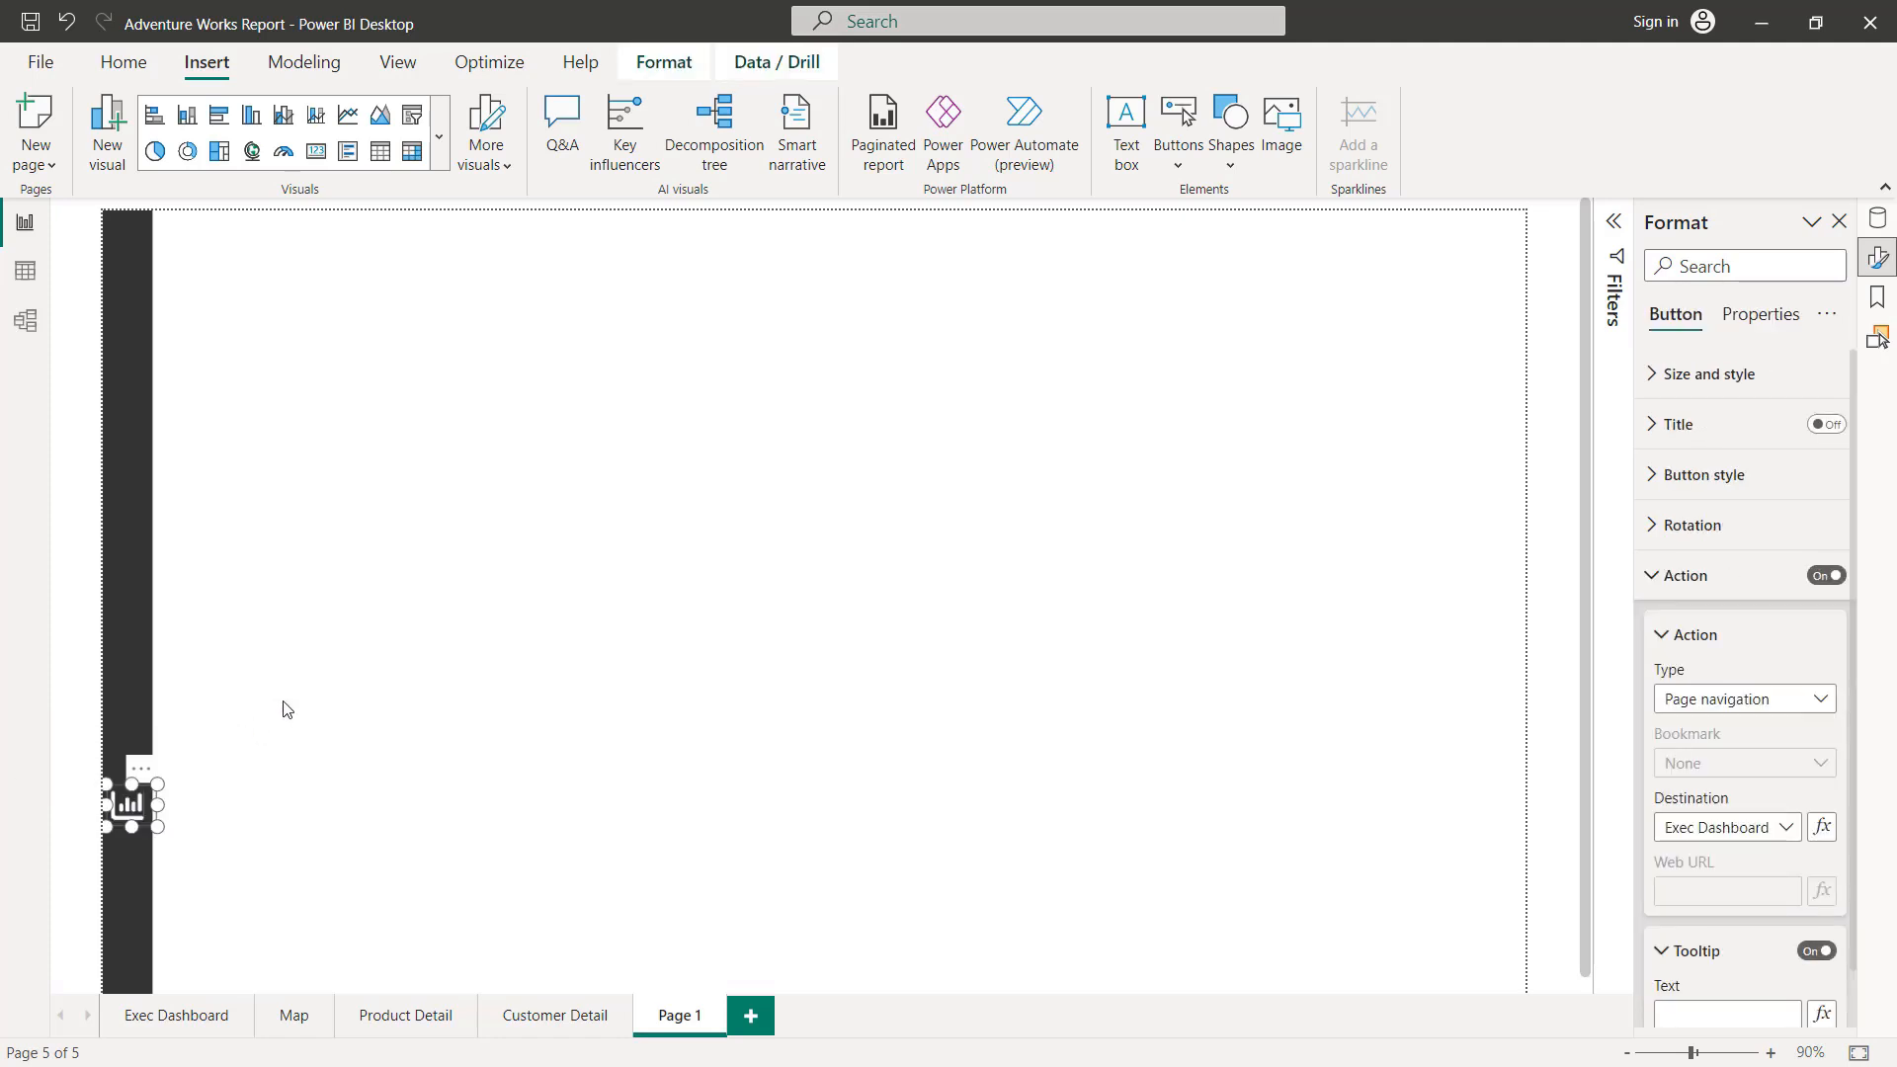
pyautogui.hotkey('ctrl', 'v')
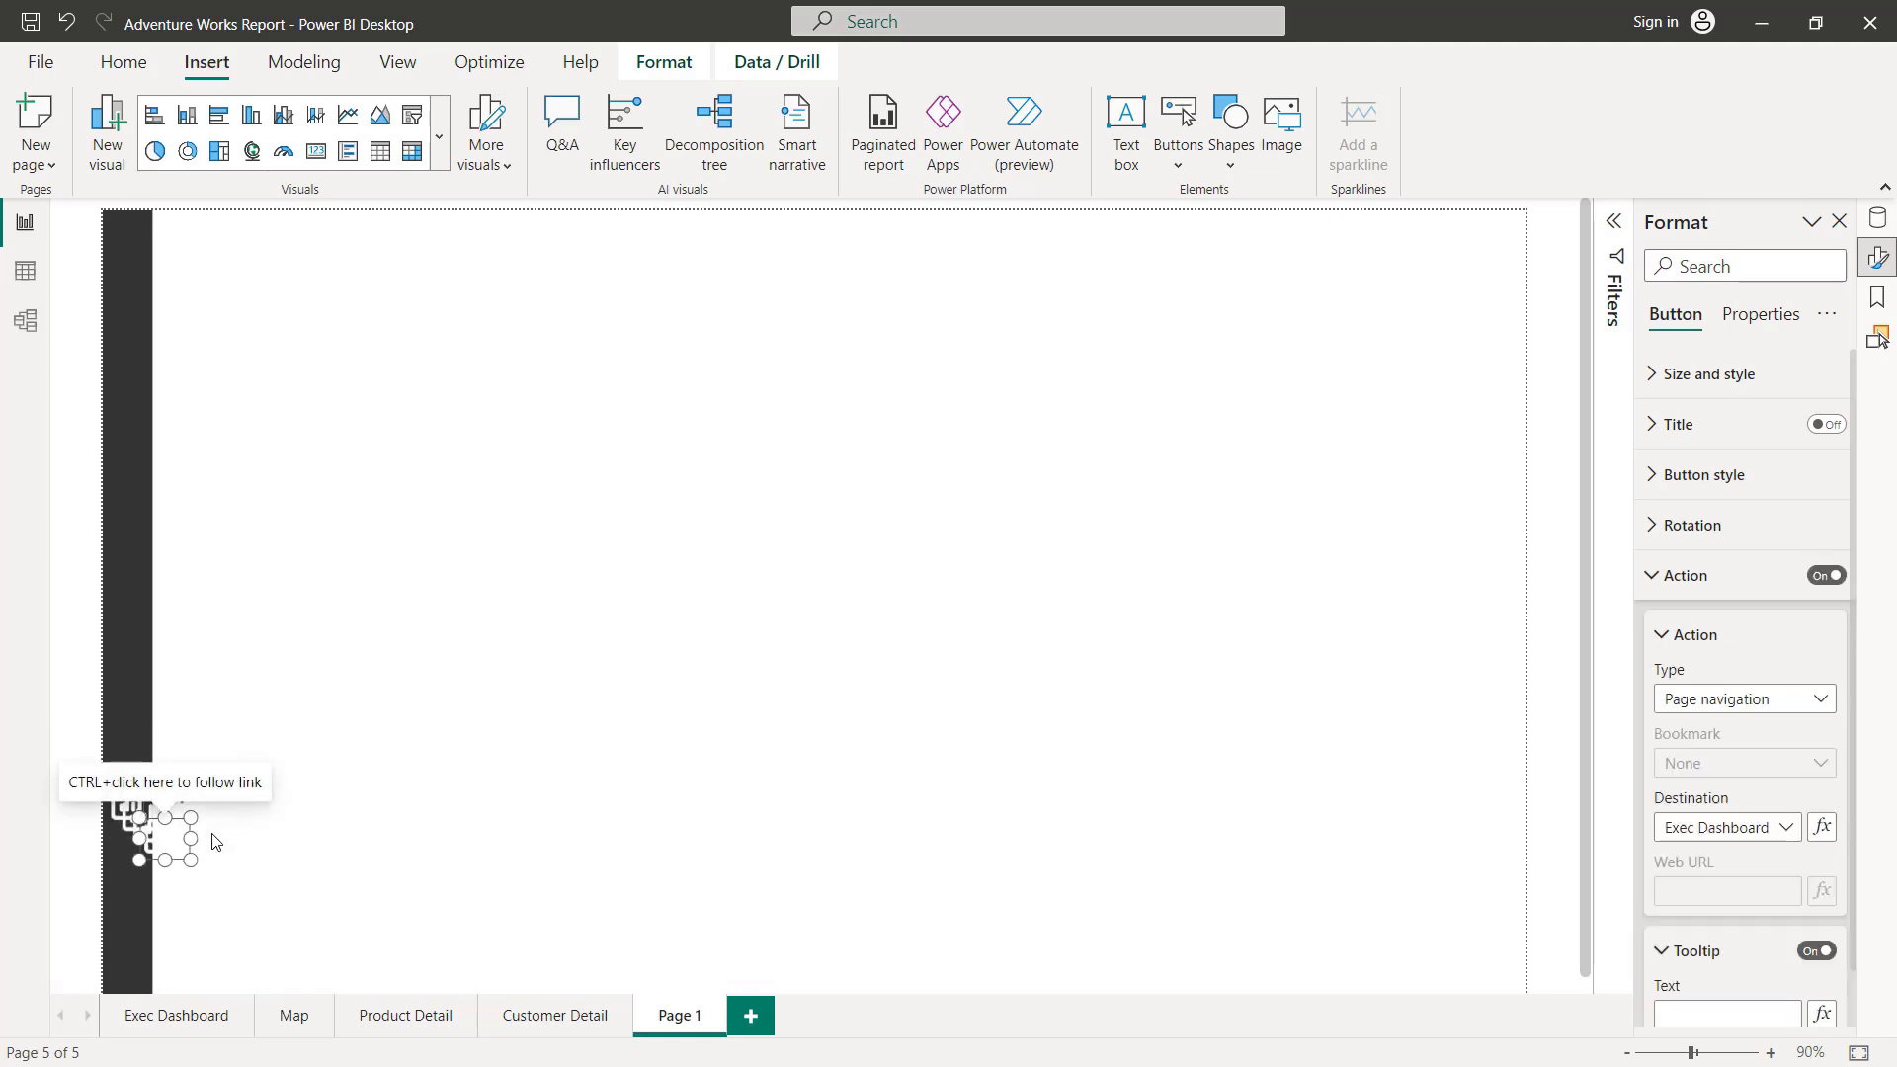
pyautogui.moveTo(143, 820); pyautogui.dragTo(139, 963)
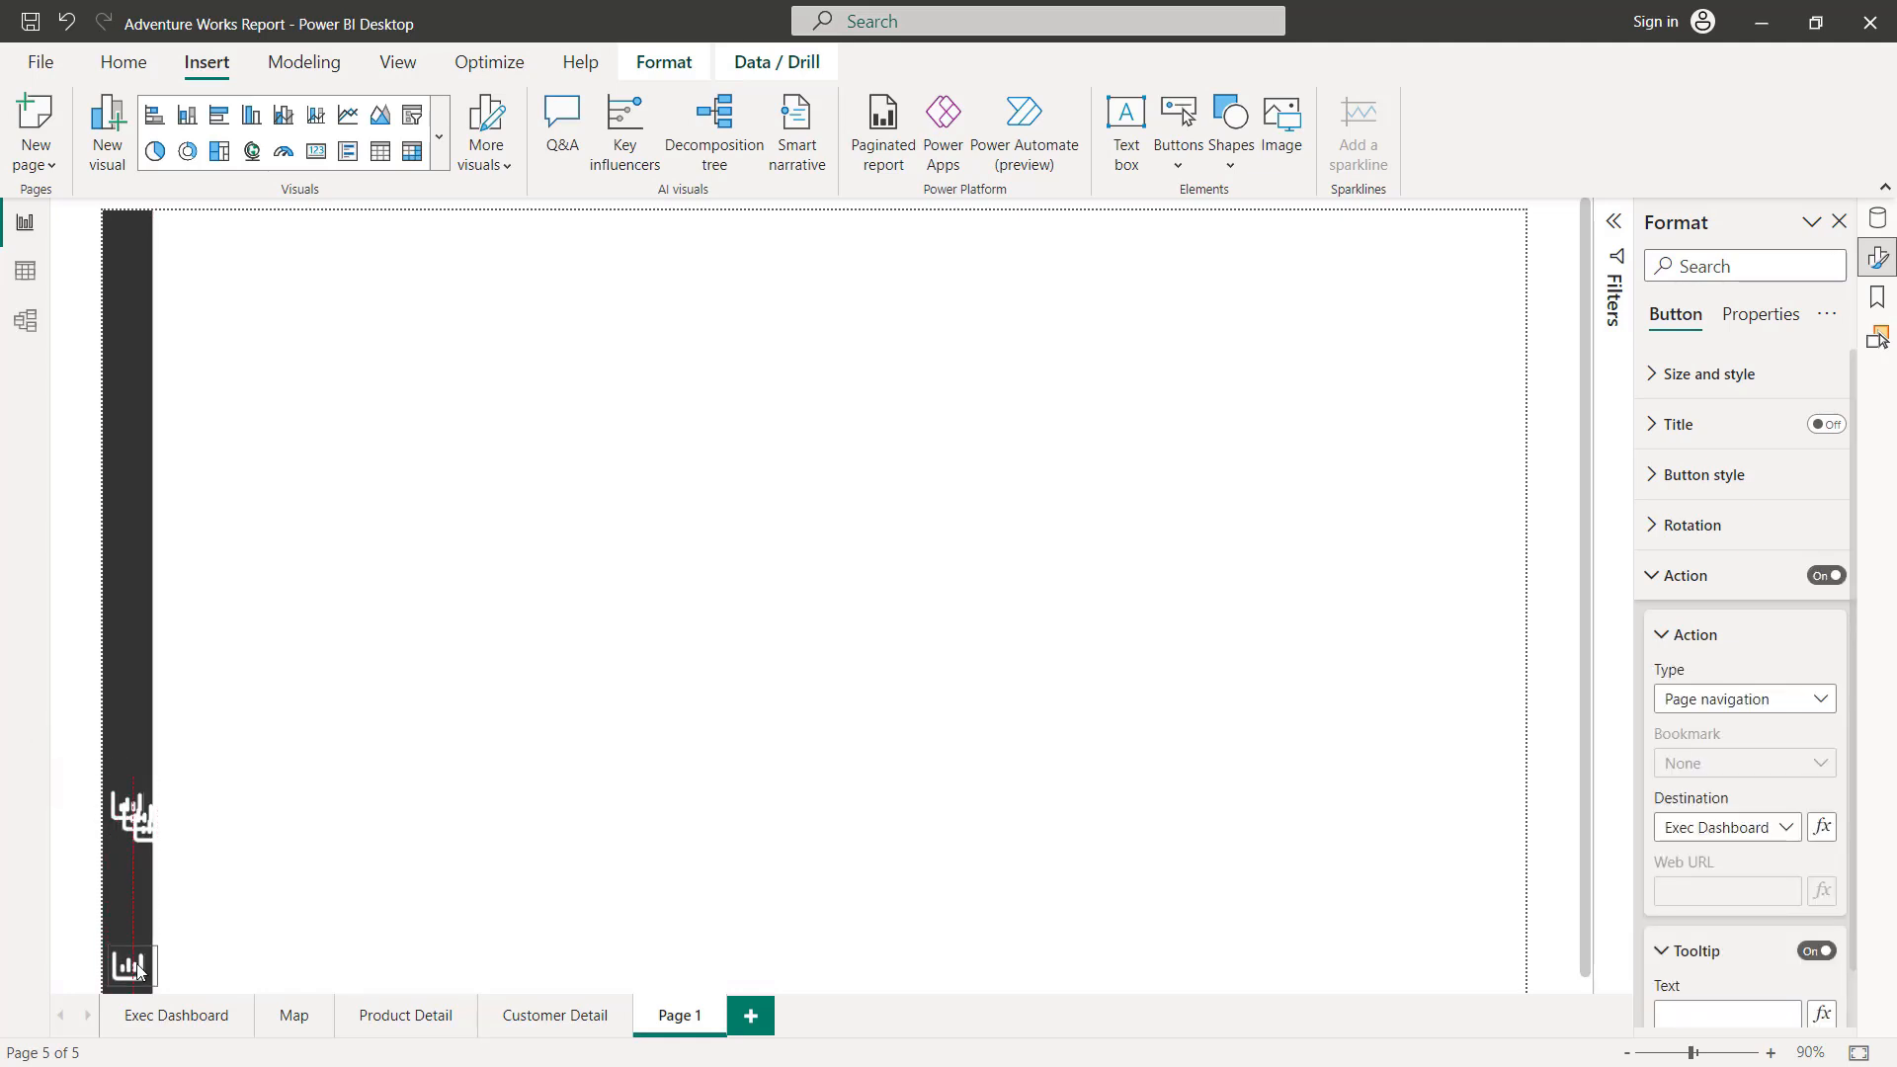
pyautogui.moveTo(156, 830); pyautogui.dragTo(134, 901)
pyautogui.moveTo(148, 823); pyautogui.dragTo(135, 852)
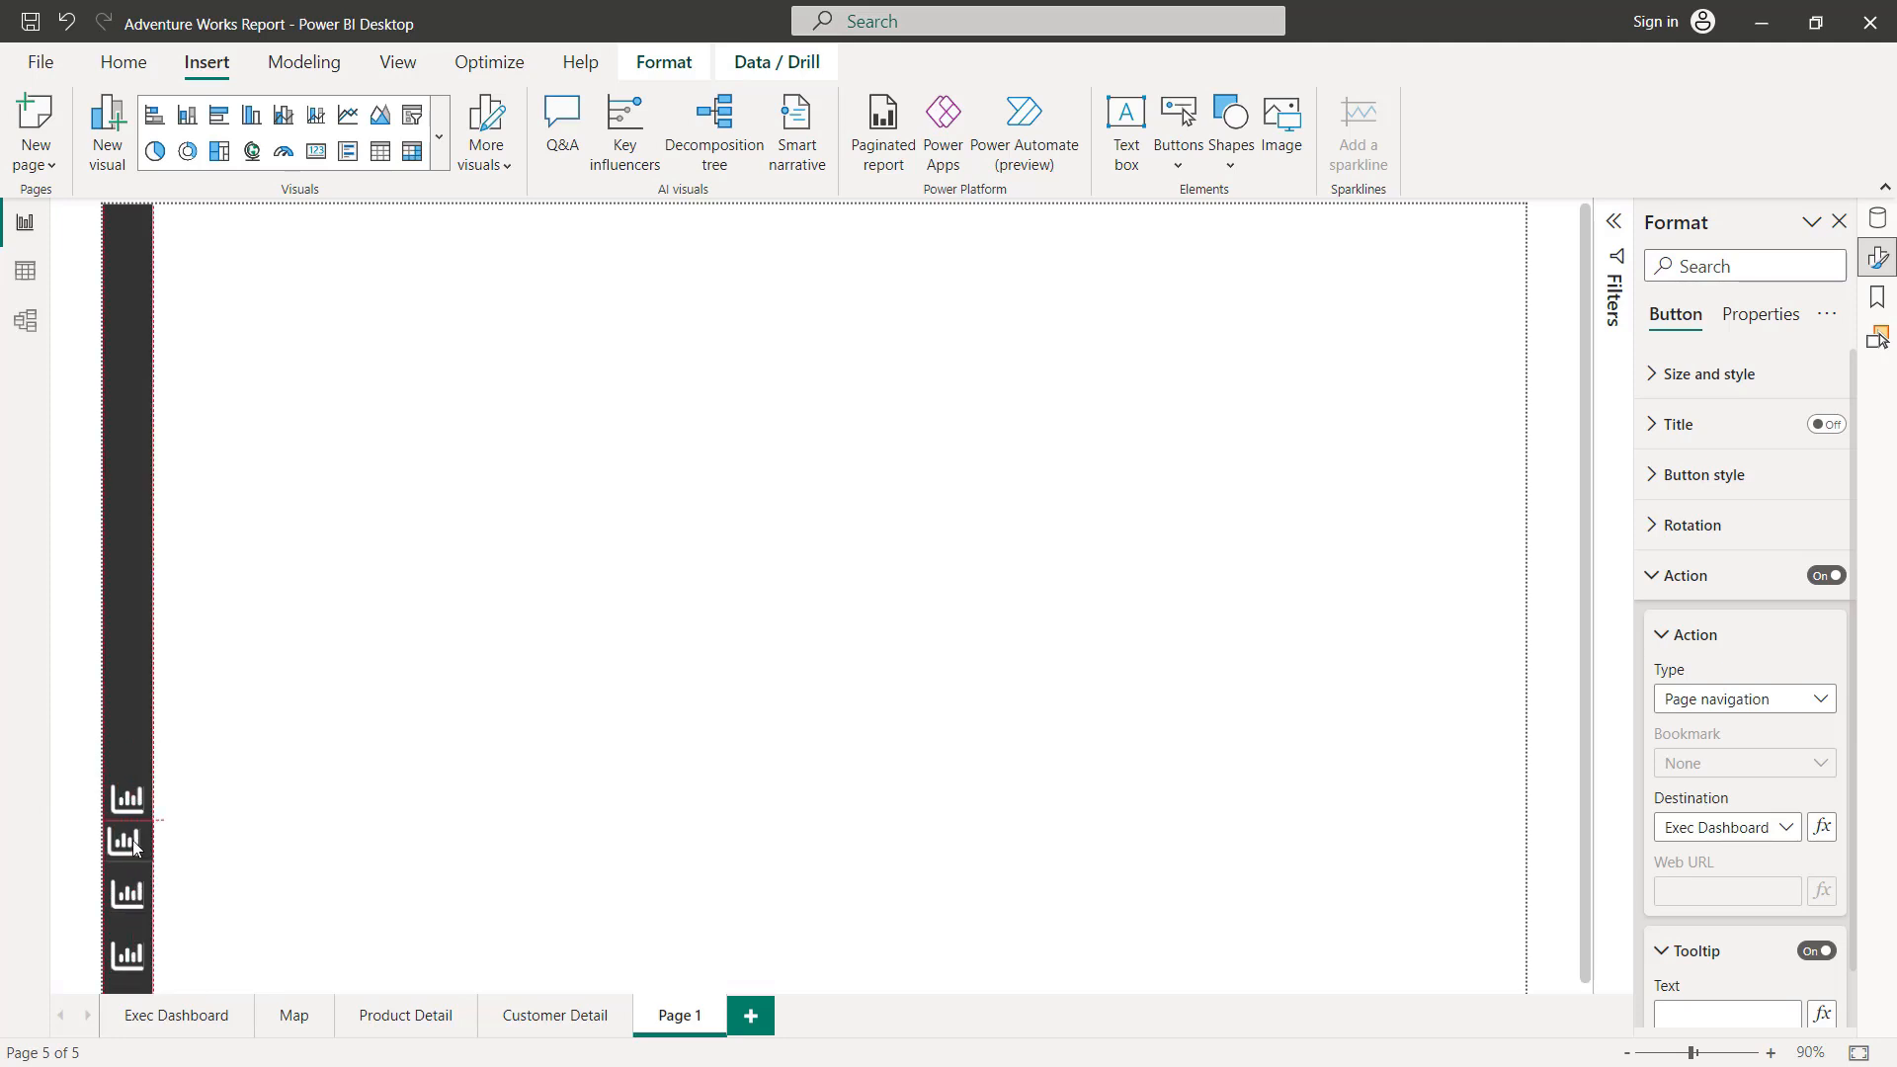
# Step: Align the four sidebar buttons to a common center and distribute them vertically at equal spacing
pyautogui.moveTo(215, 732); pyautogui.dragTo(69, 984)
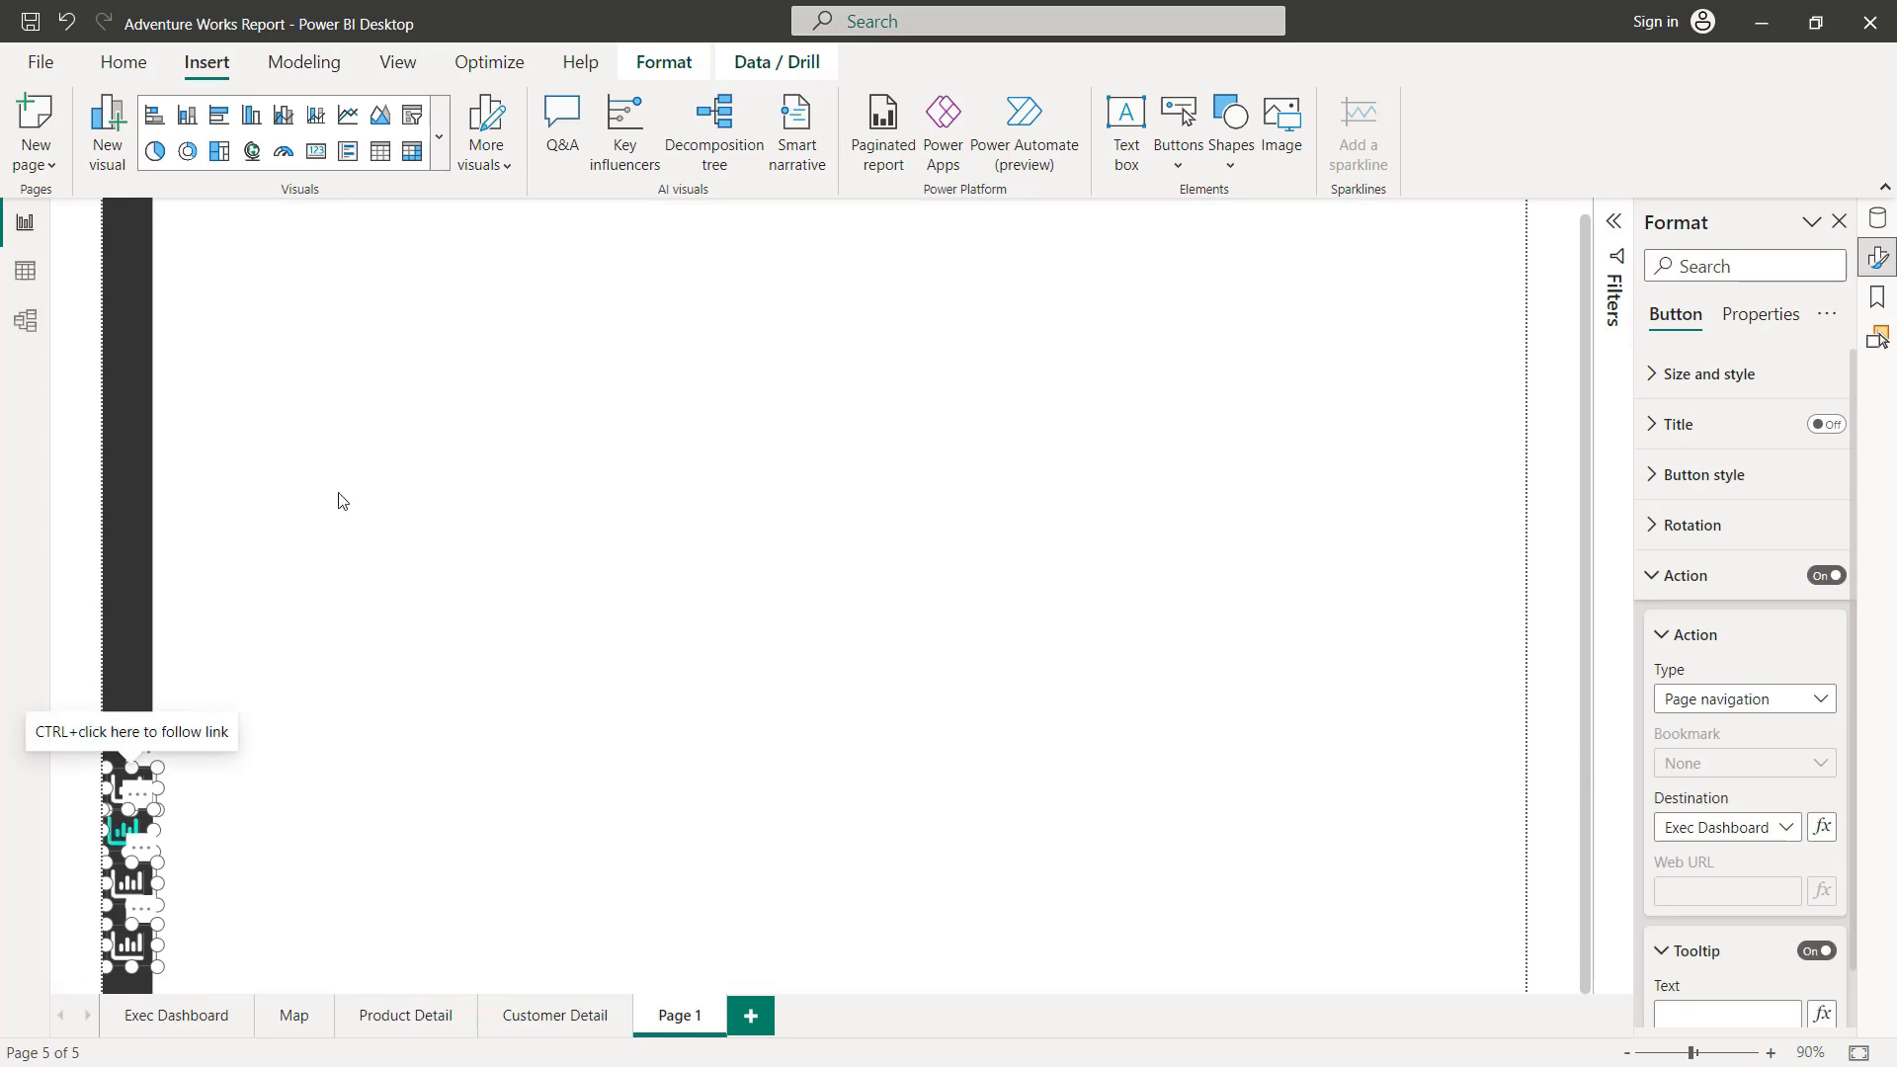
pyautogui.click(664, 63)
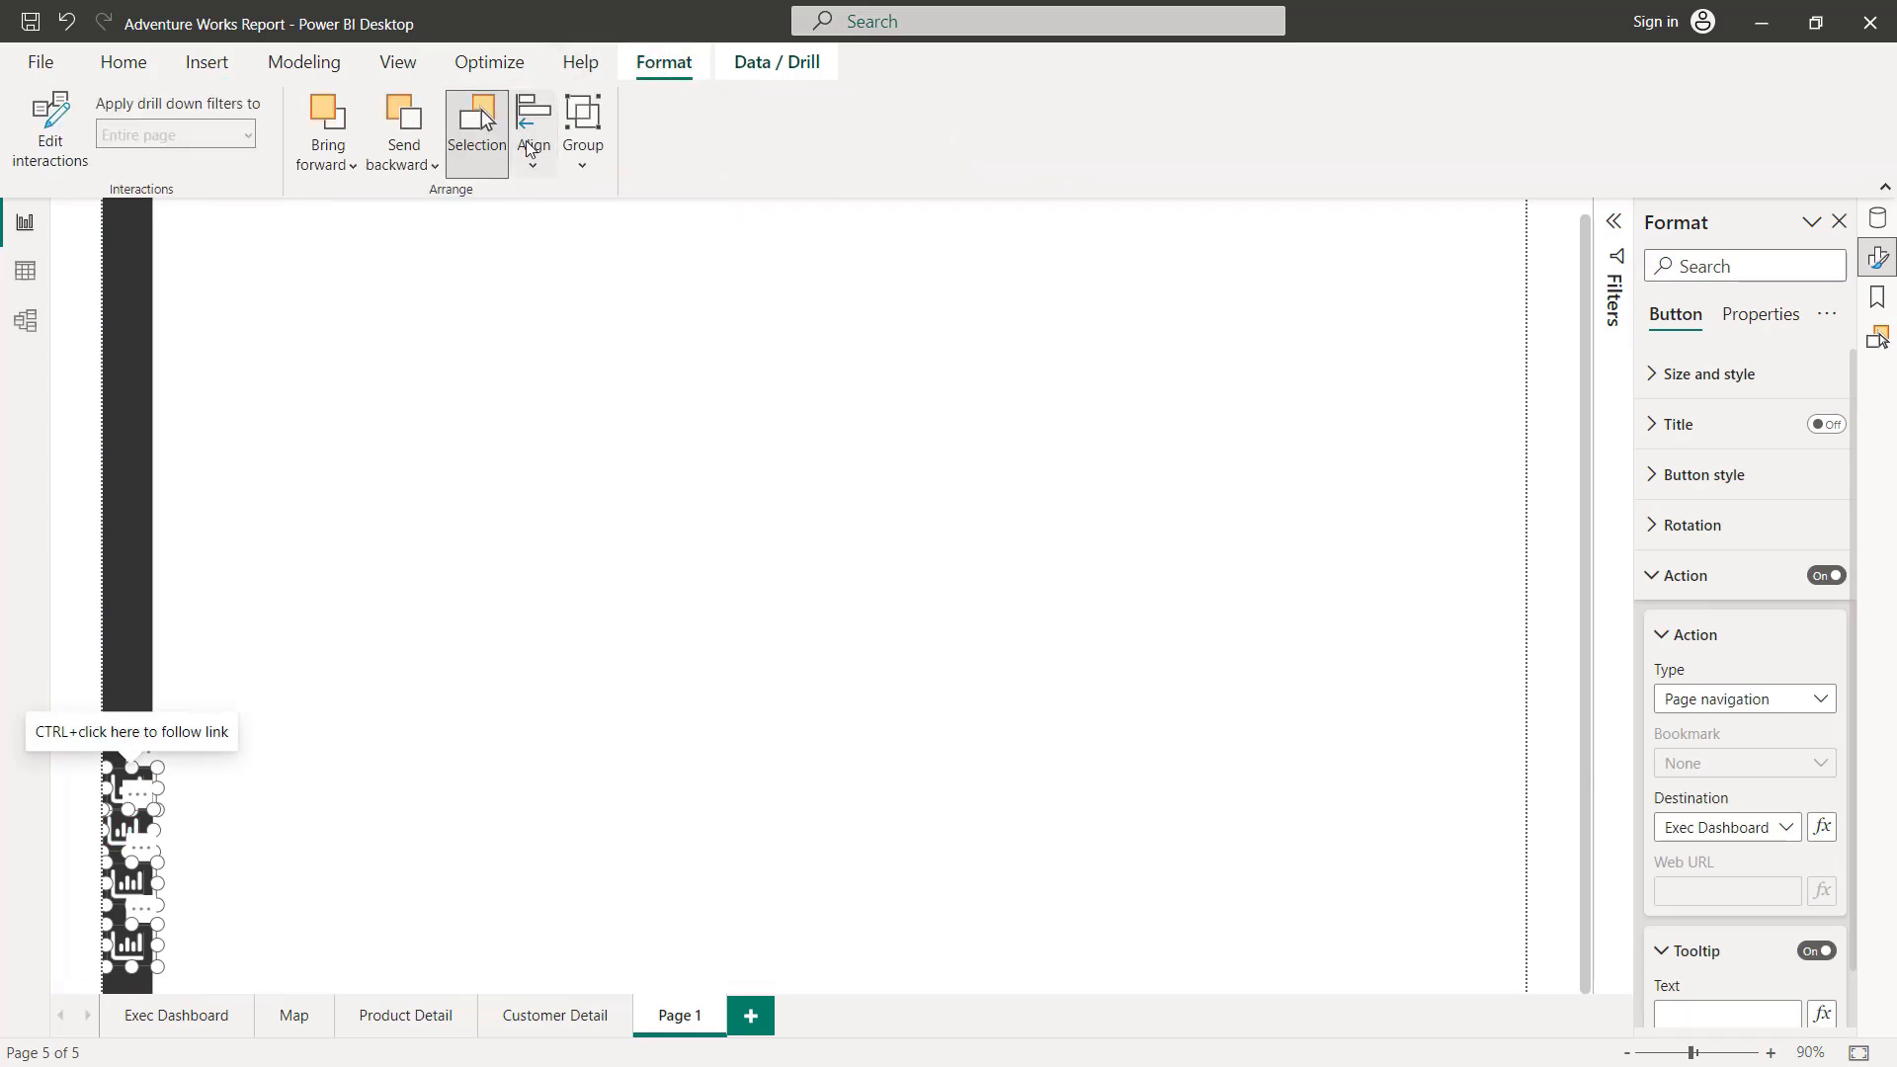
pyautogui.click(530, 141)
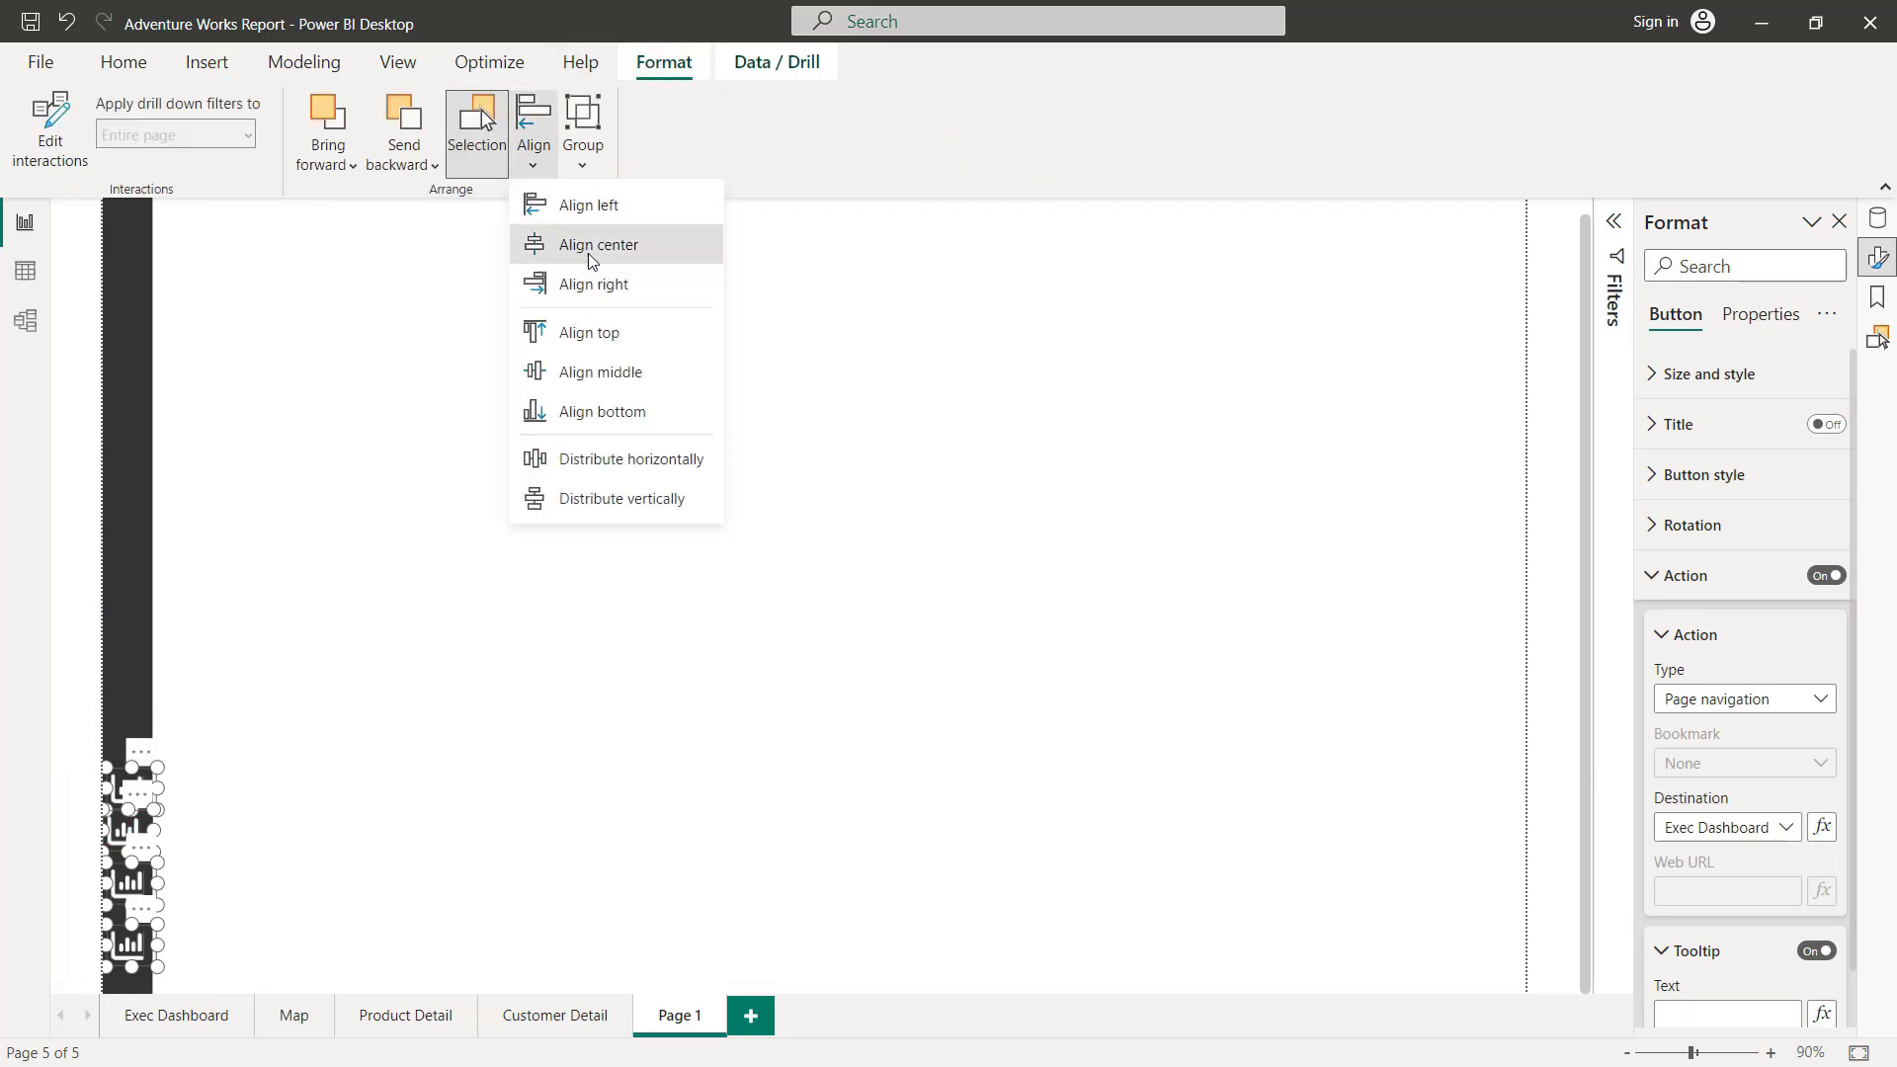
pyautogui.click(591, 258)
pyautogui.click(557, 148)
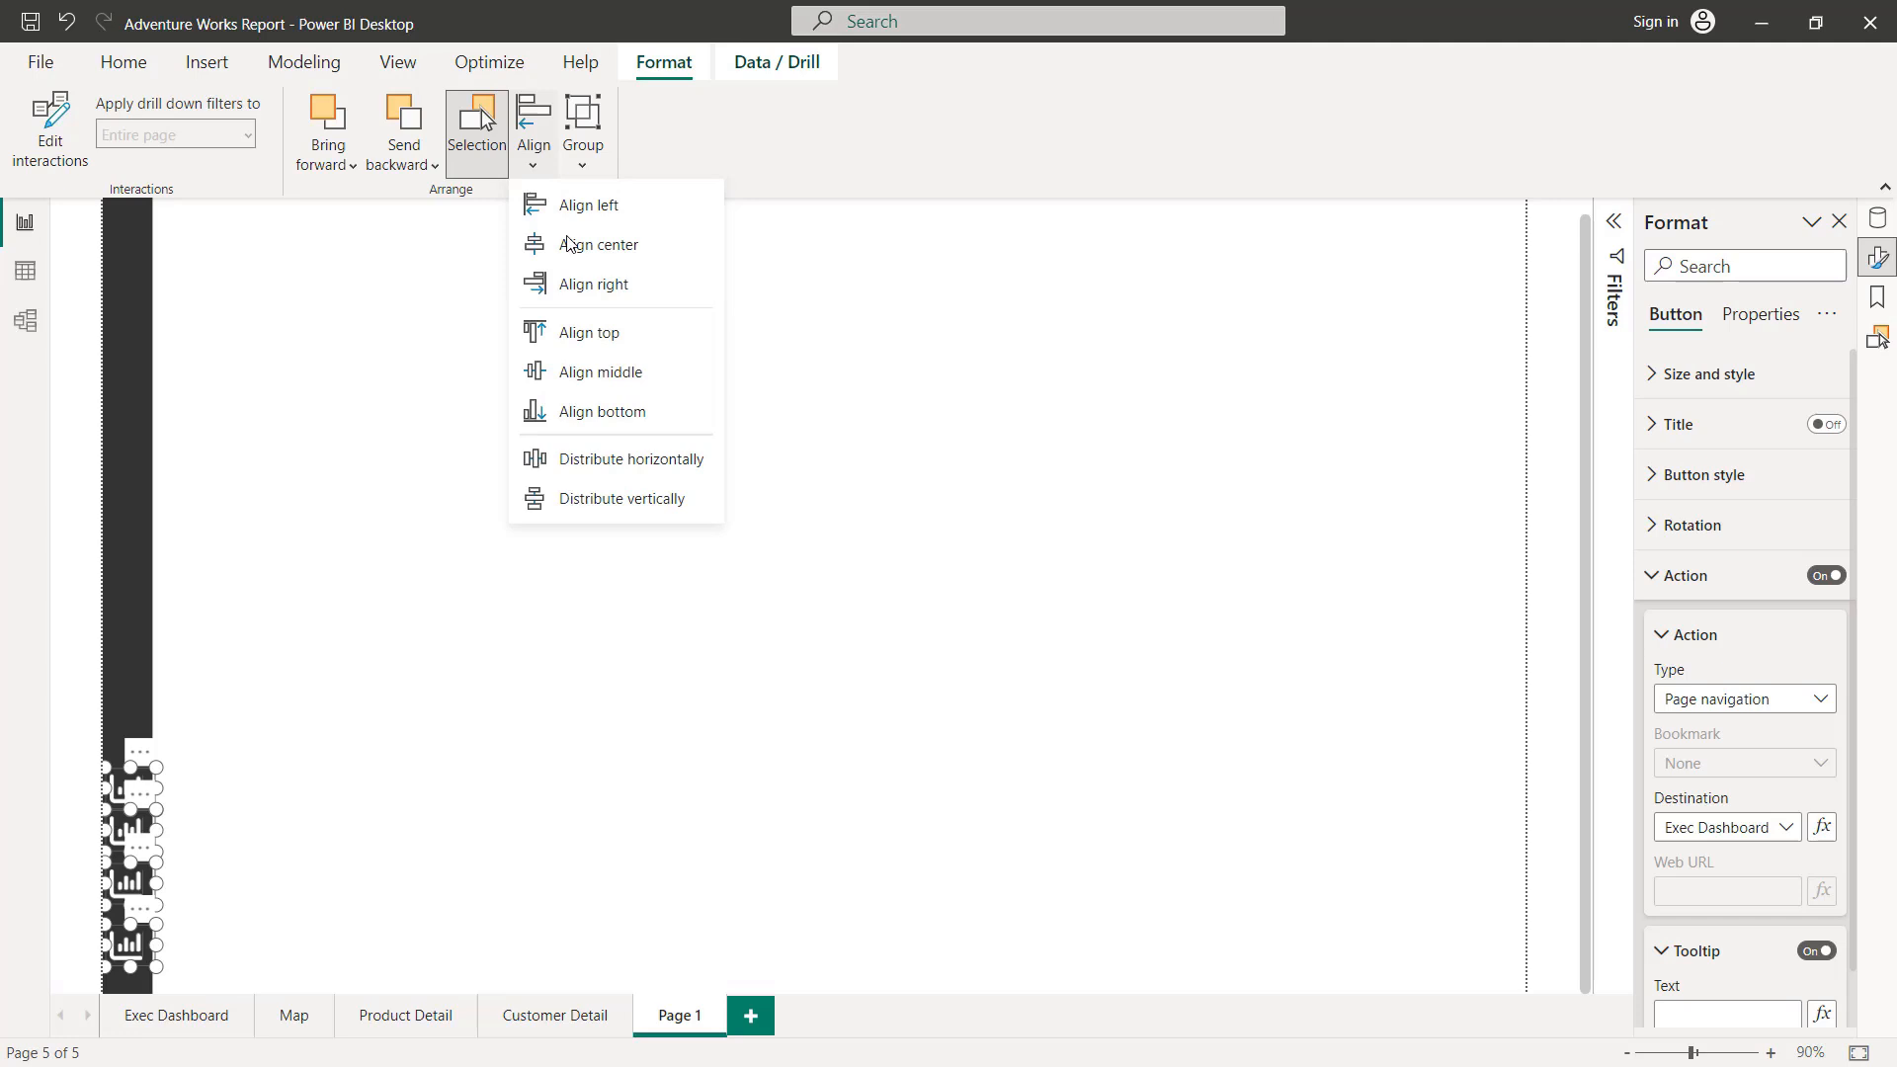
pyautogui.click(611, 496)
pyautogui.click(318, 694)
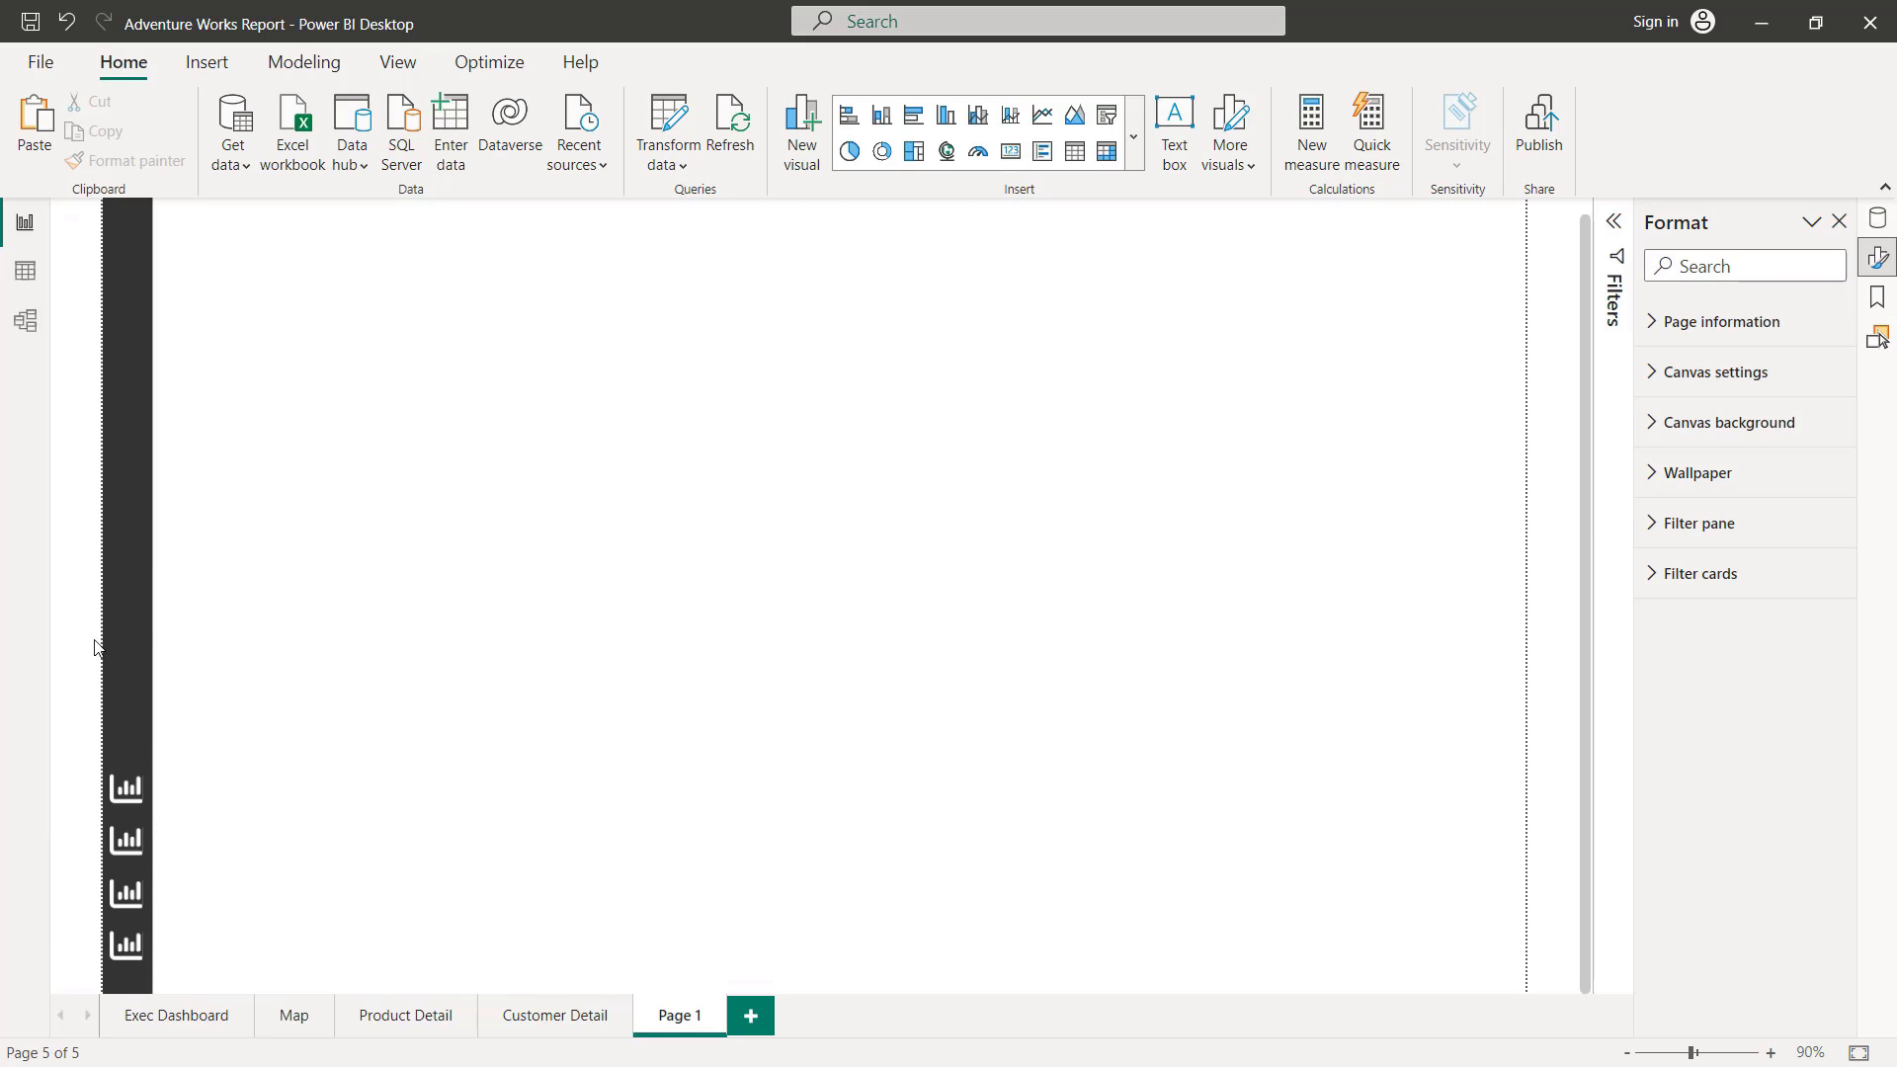
# Step: Replace the Default state icon of the second sidebar button from the top with the Map_Icon image
pyautogui.click(123, 845)
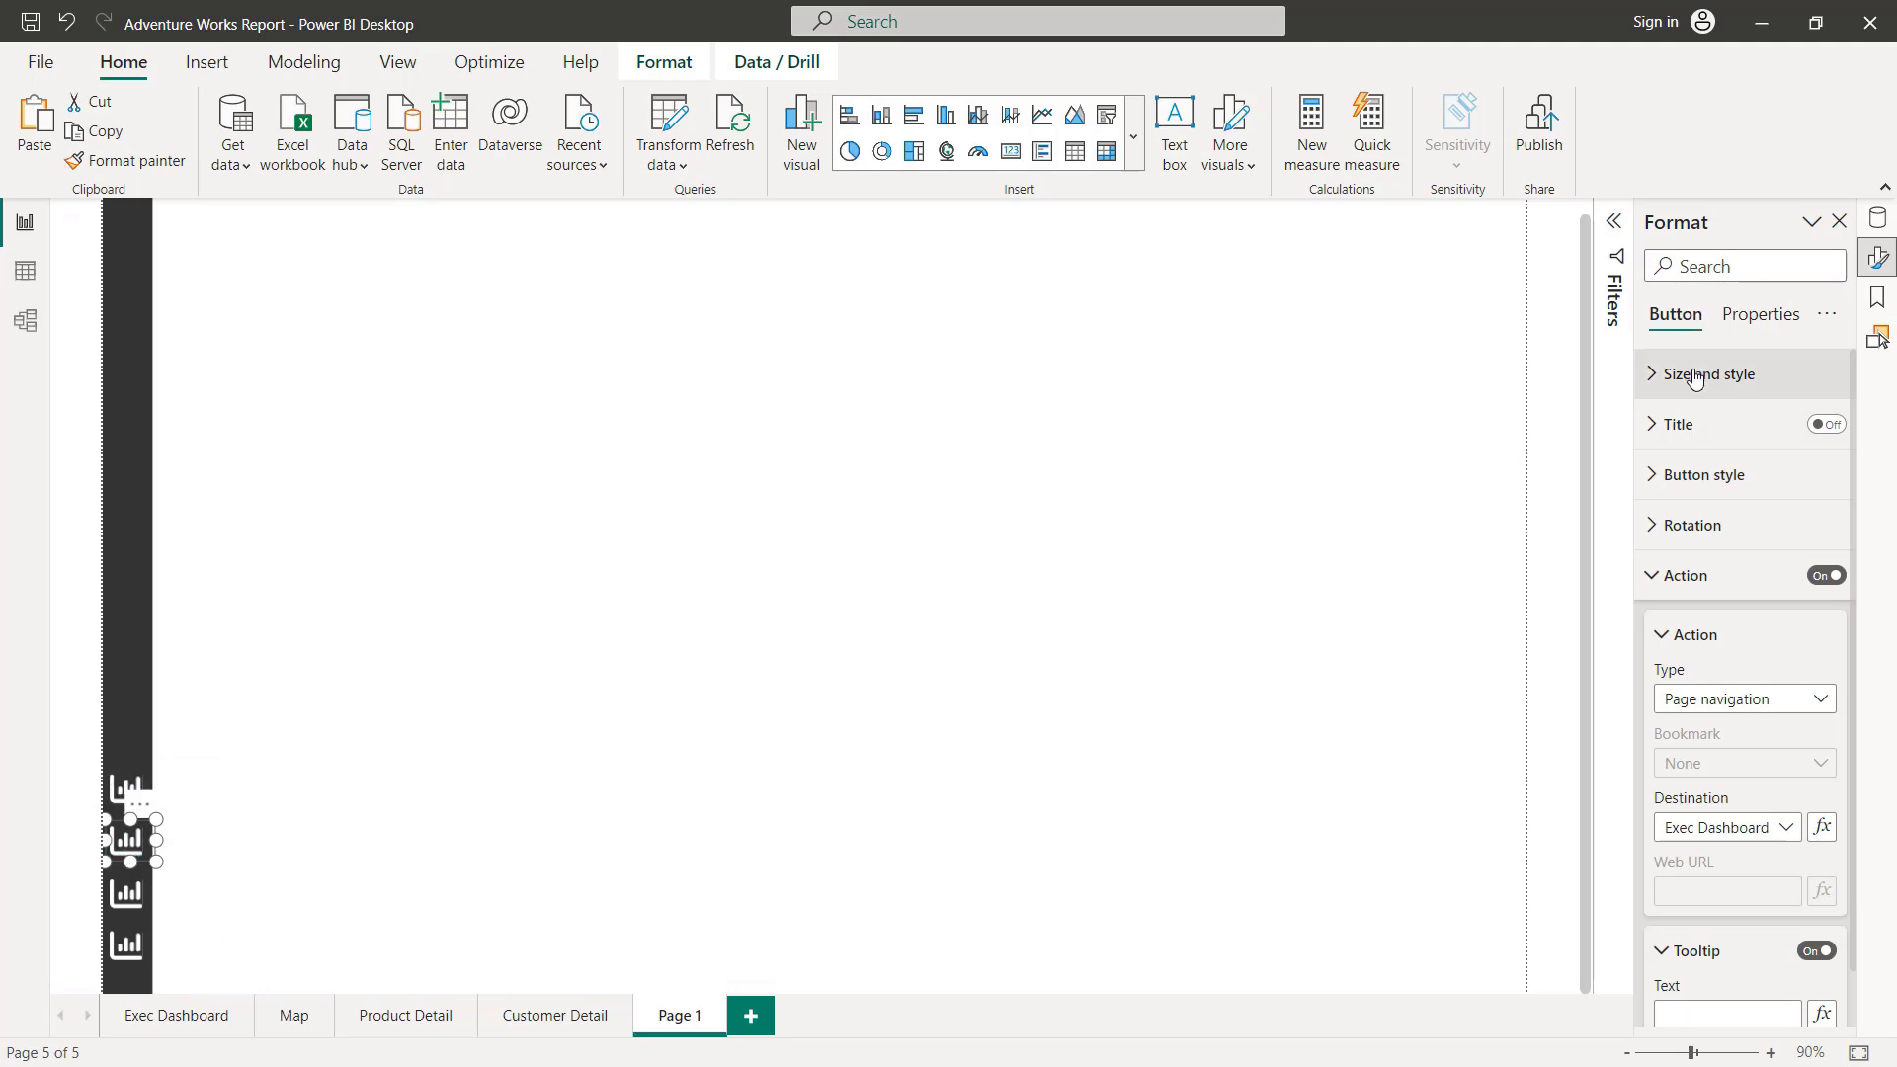
pyautogui.click(1703, 475)
pyautogui.click(1701, 598)
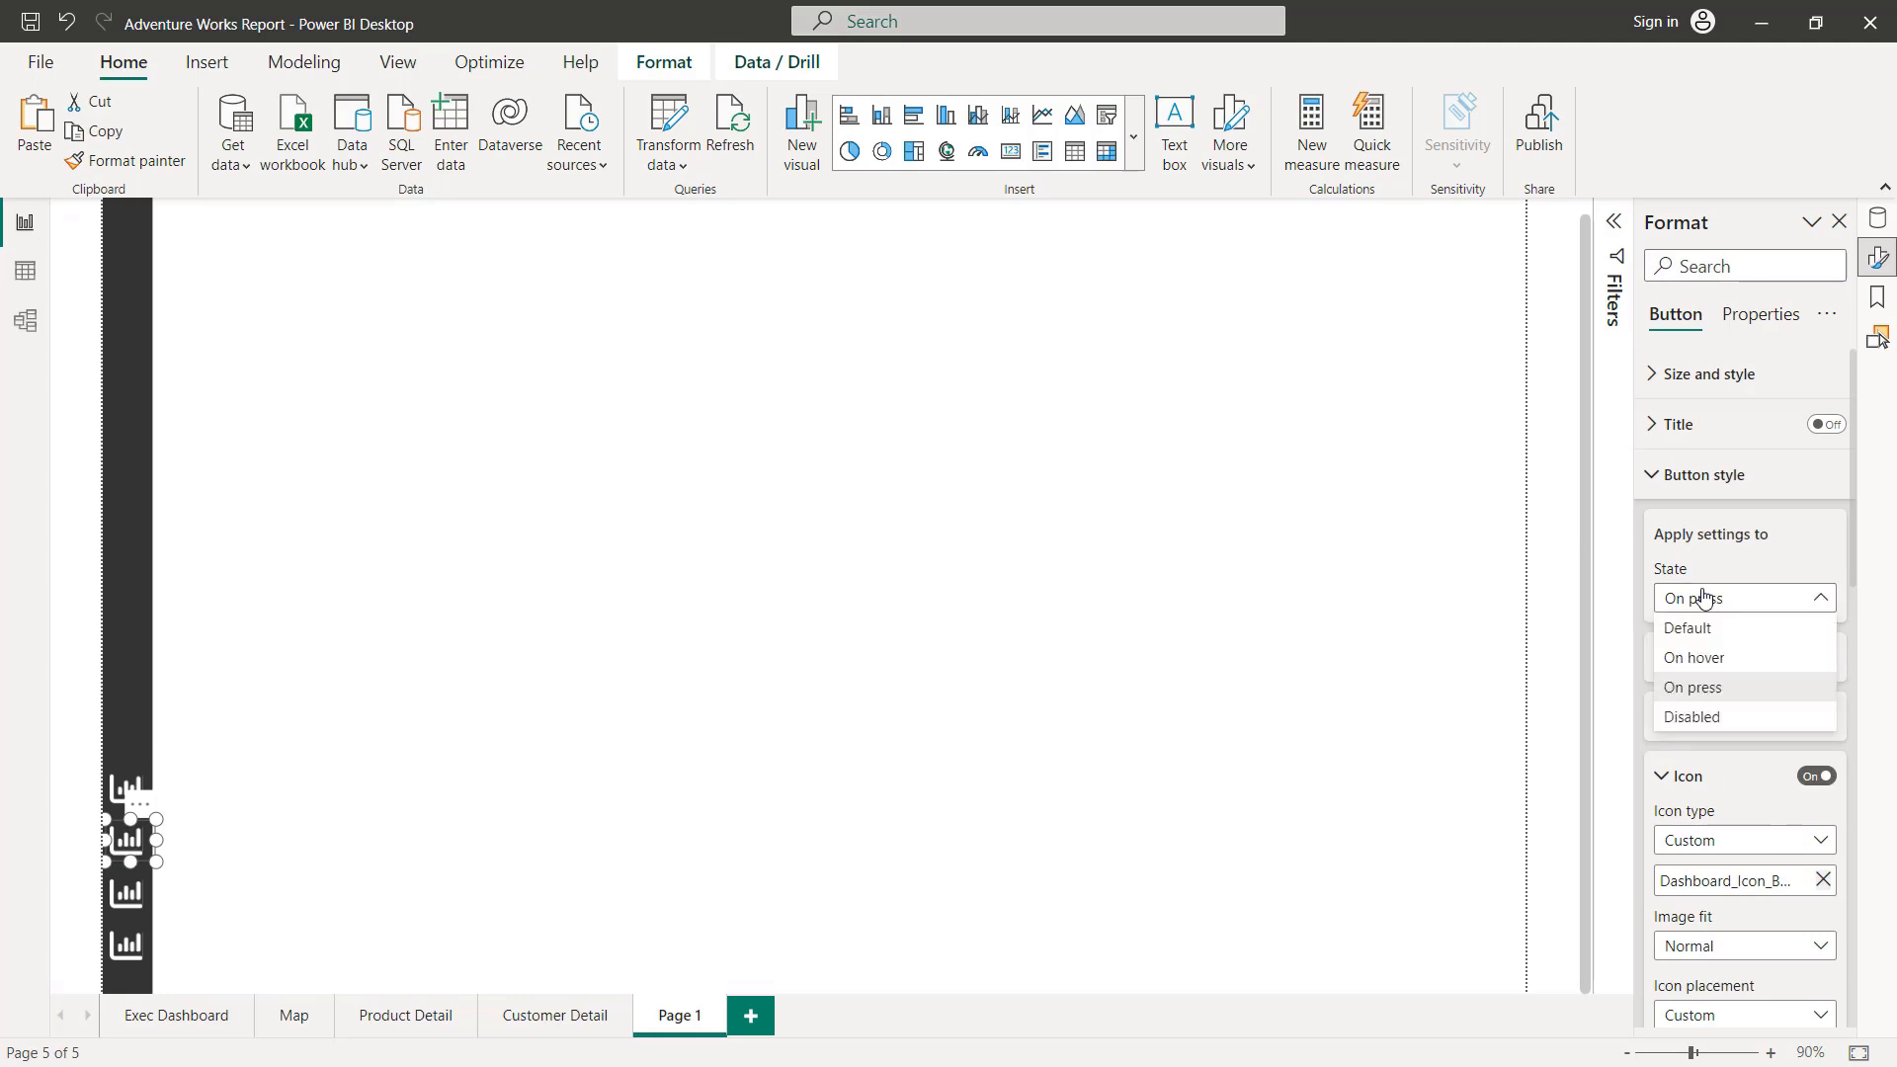
pyautogui.click(1714, 629)
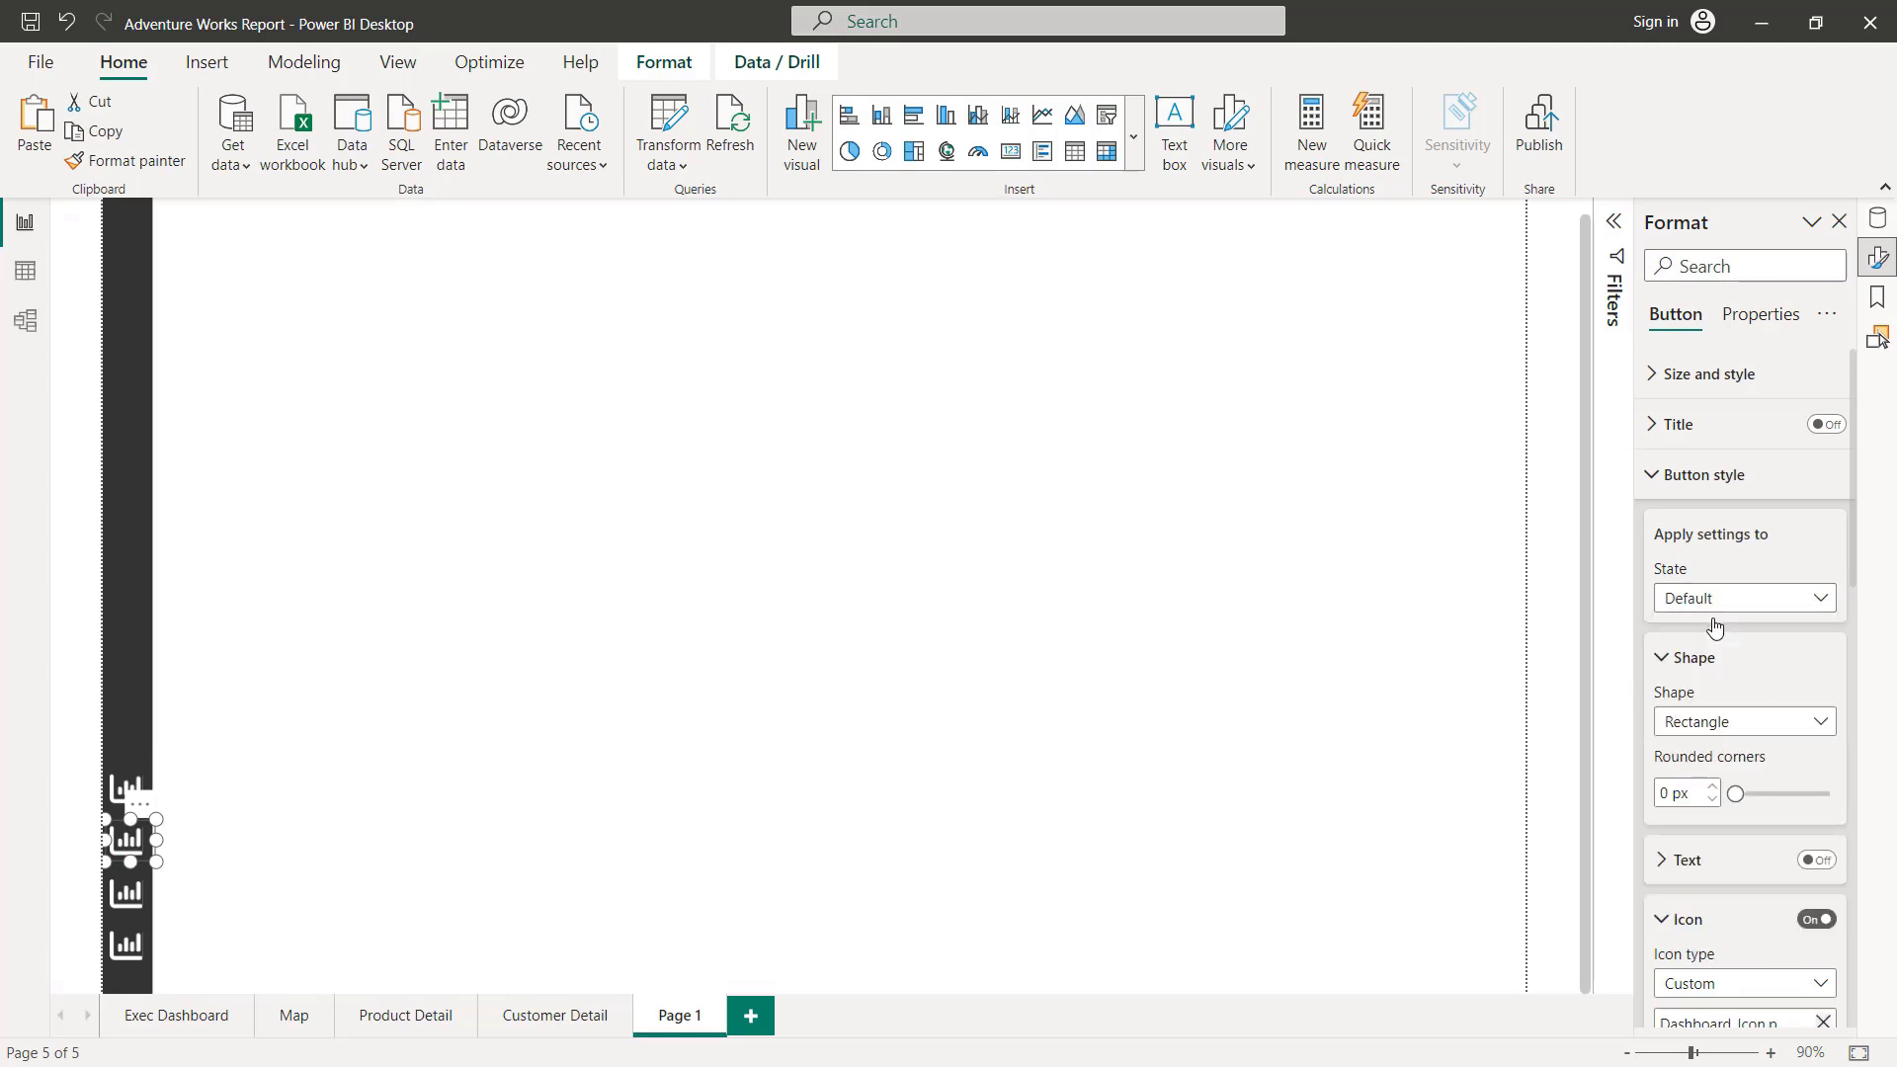
pyautogui.scroll(-3, 1707, 692)
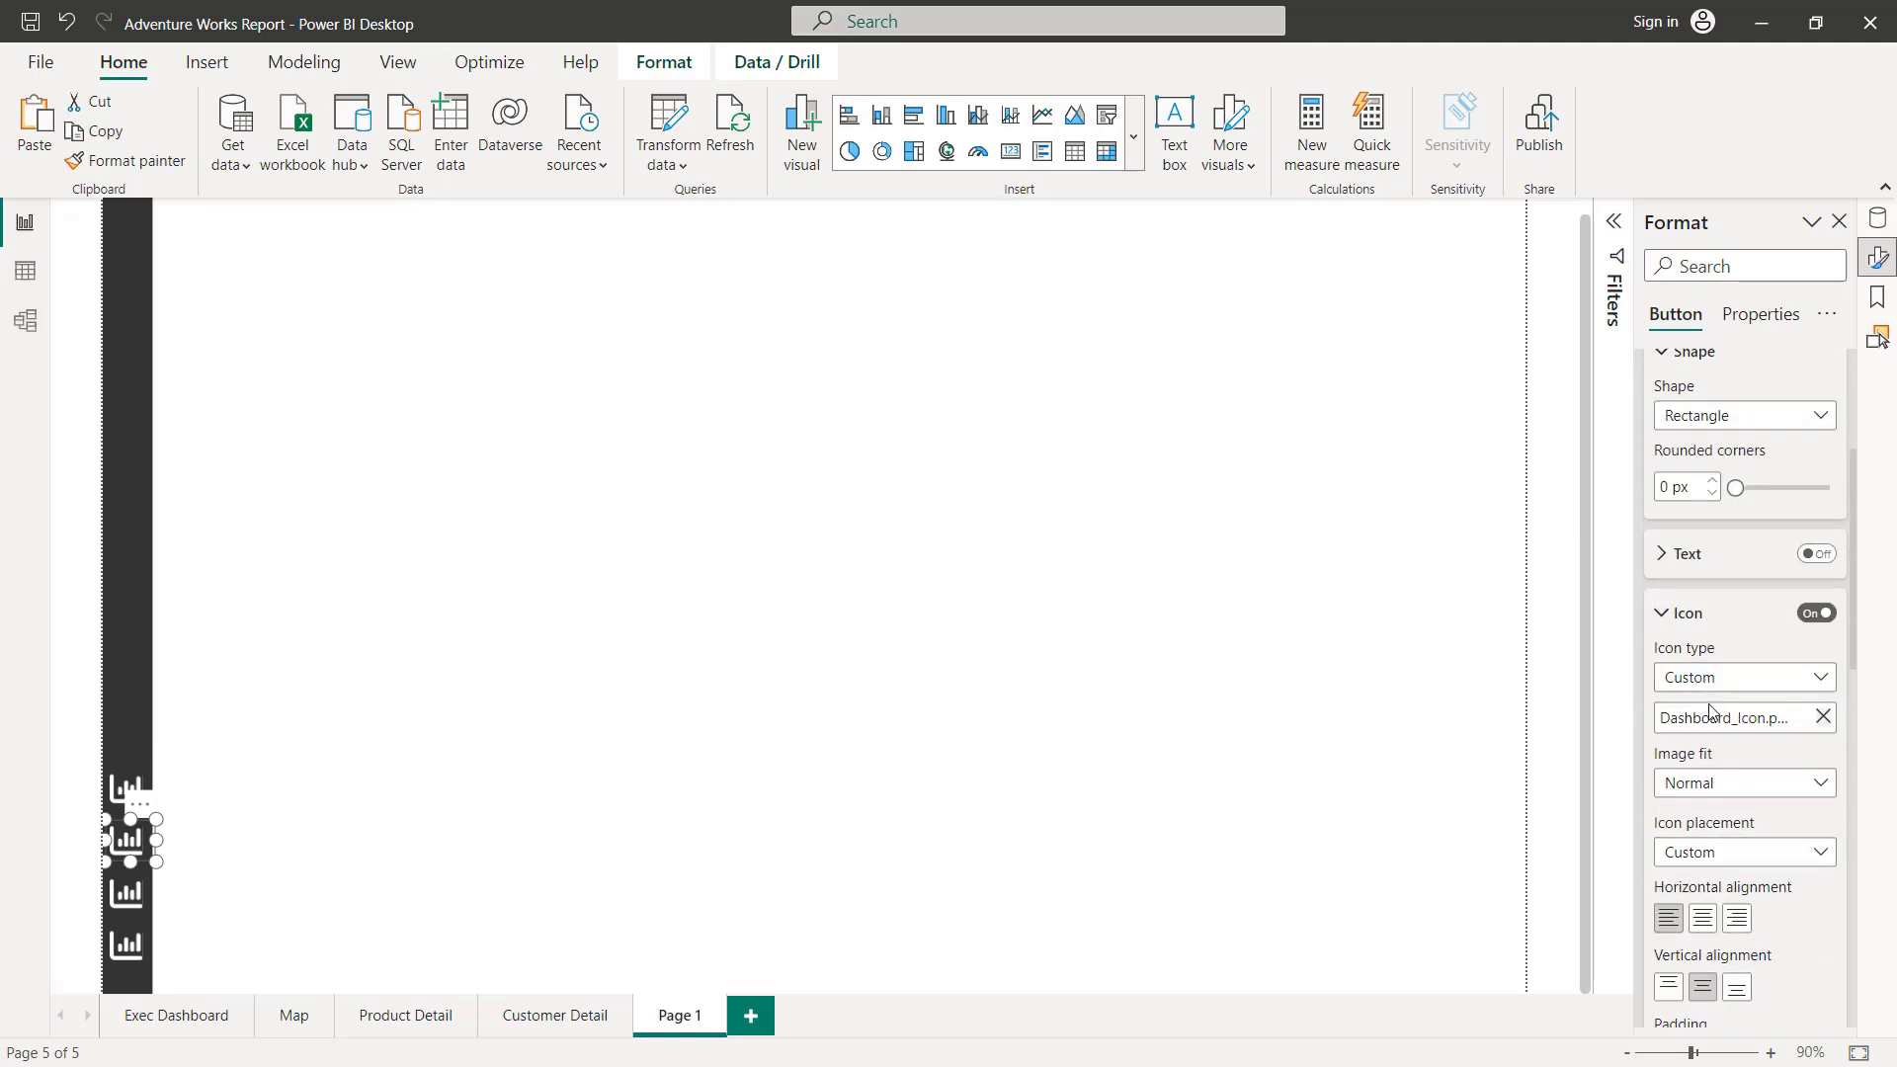
pyautogui.click(1822, 718)
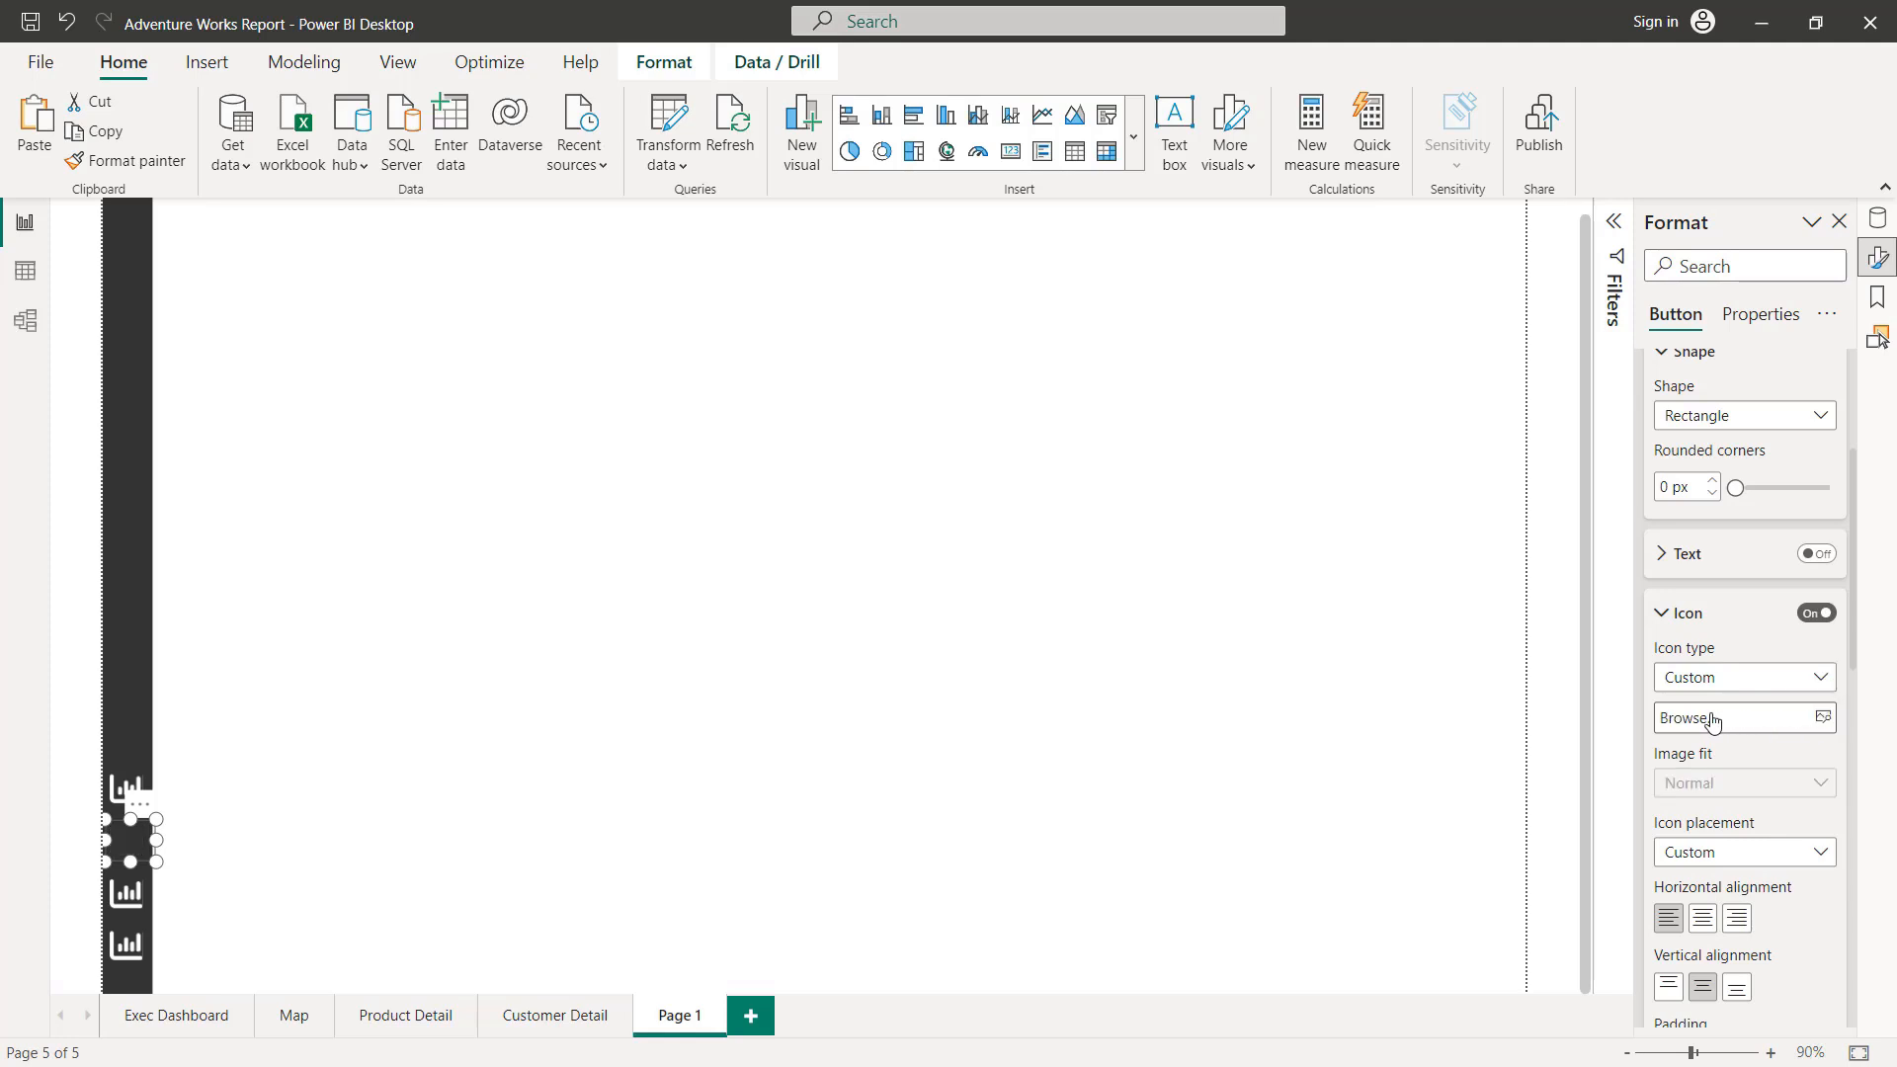
pyautogui.click(1703, 722)
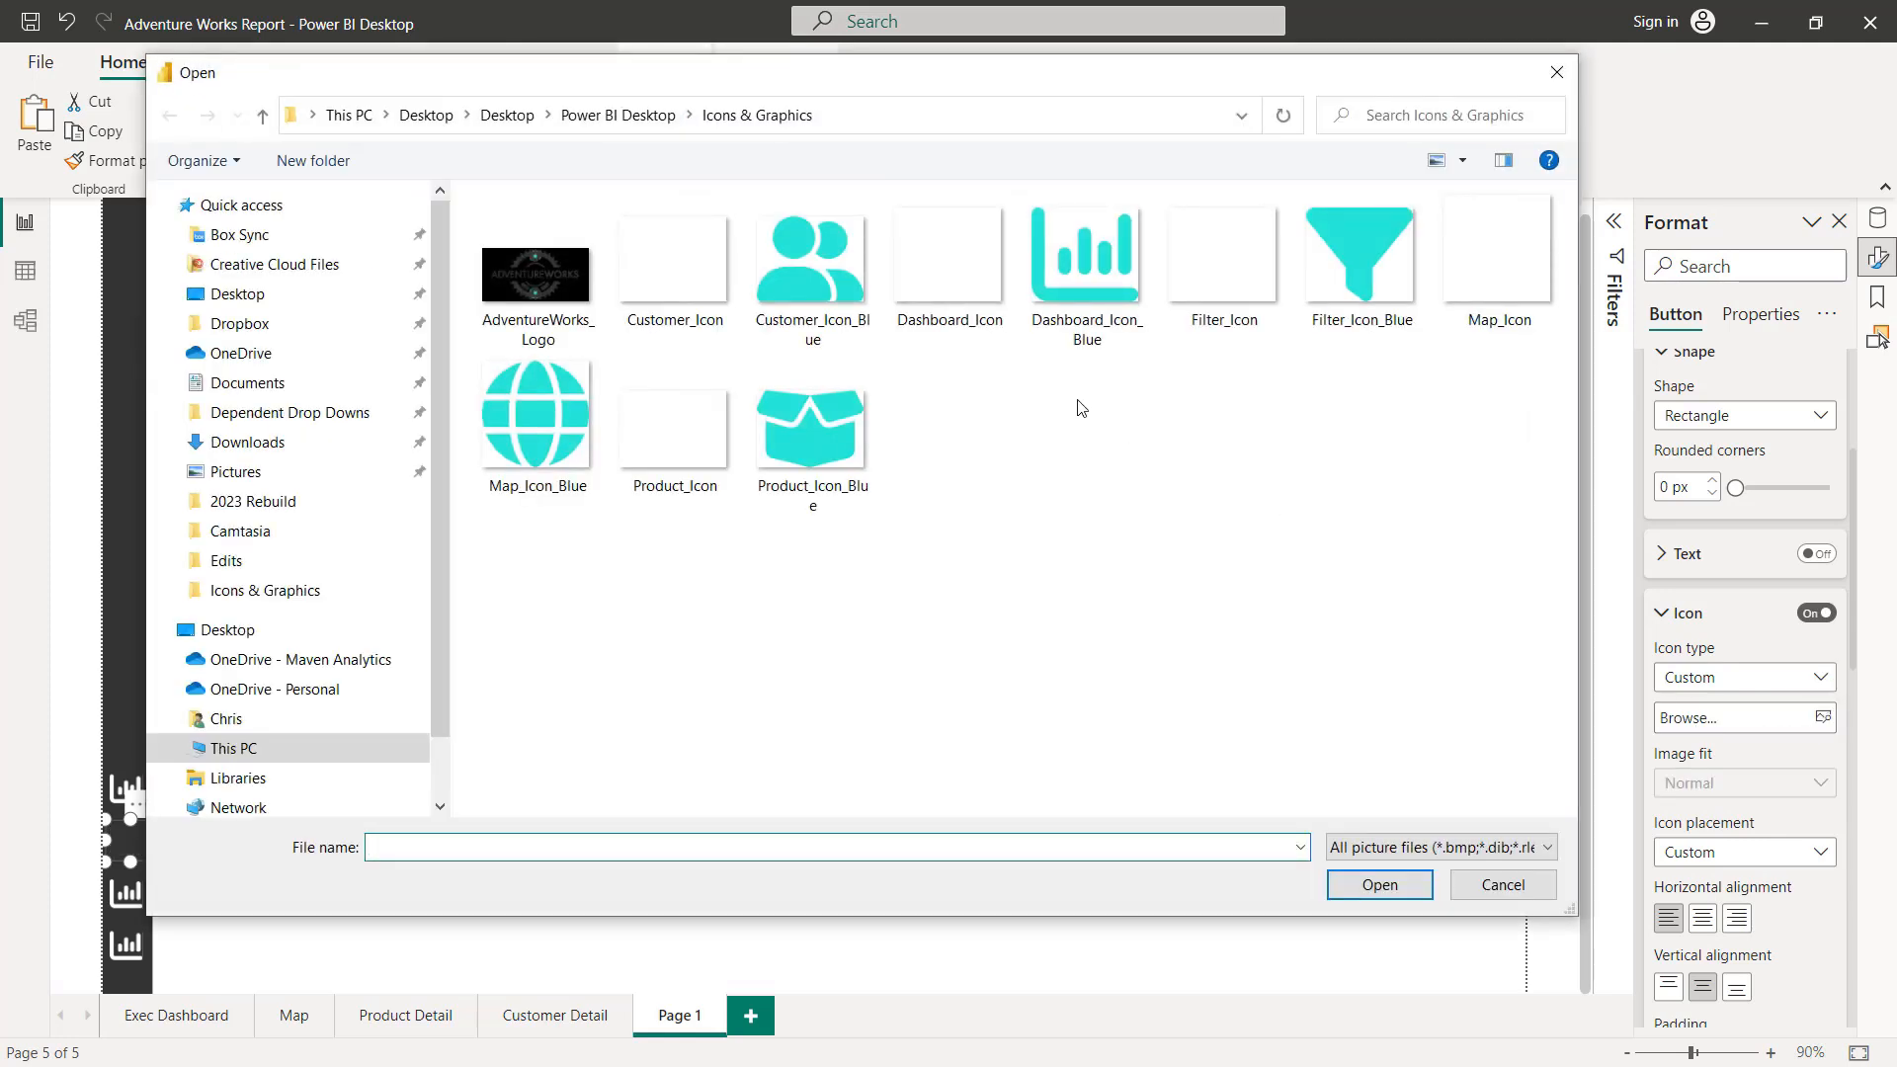
pyautogui.click(1500, 270)
pyautogui.doubleClick(1501, 270)
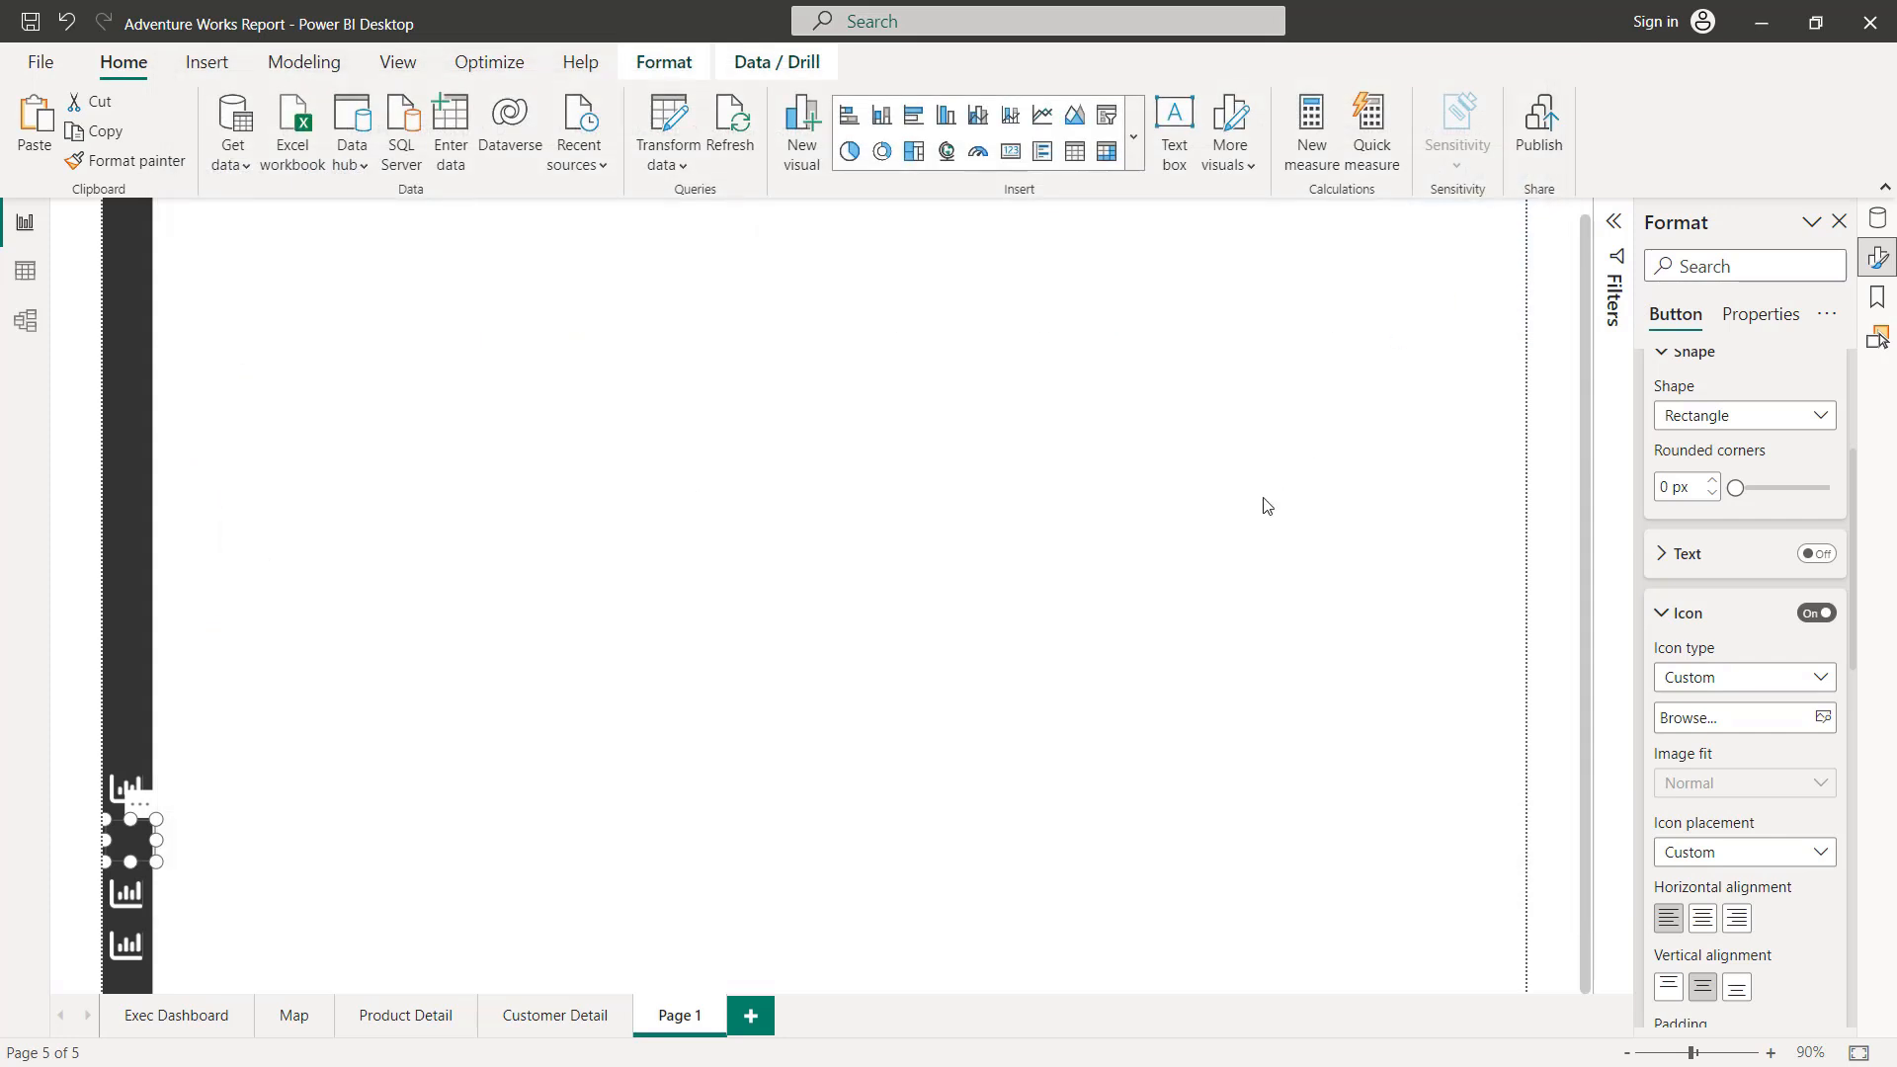
# Step: Replace the map button's On hover icon with the Map_Icon_Blue image
pyautogui.scroll(3, 1686, 583)
pyautogui.click(1696, 598)
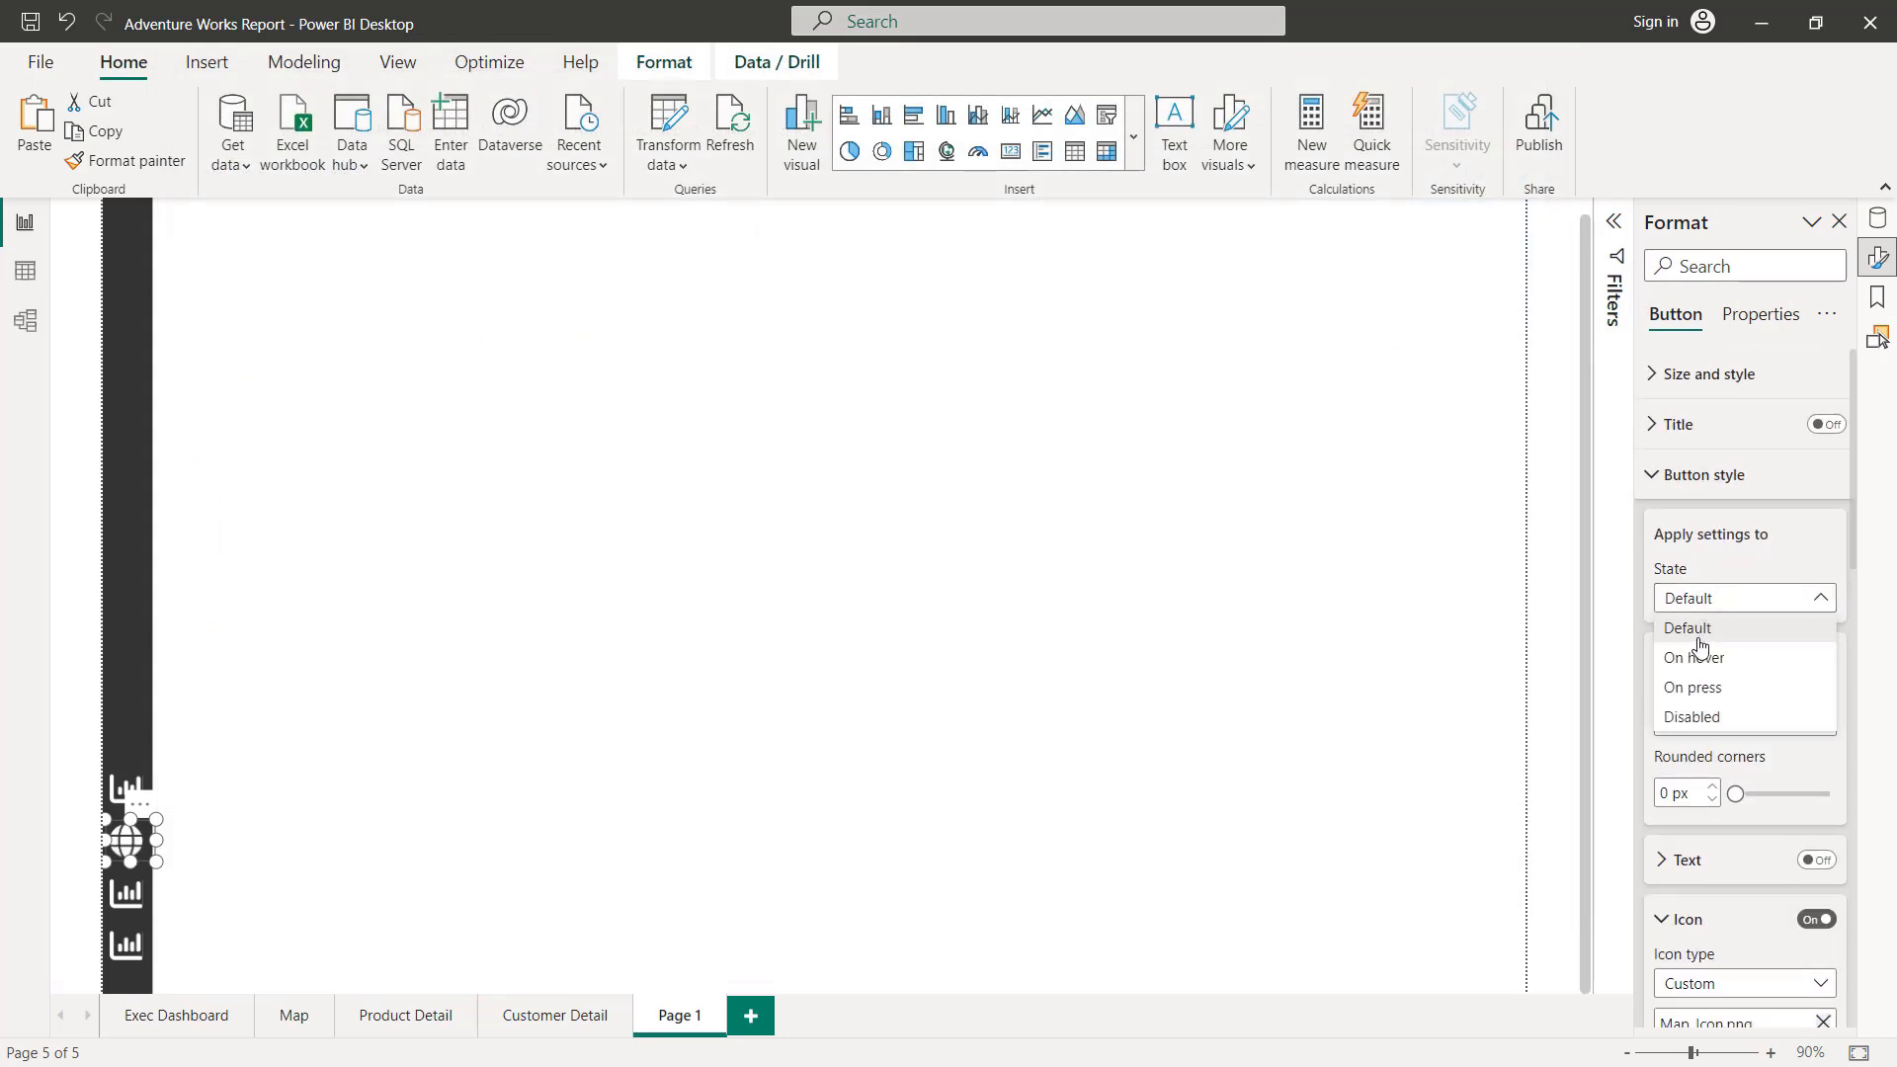
pyautogui.click(1739, 689)
pyautogui.scroll(-3, 1739, 688)
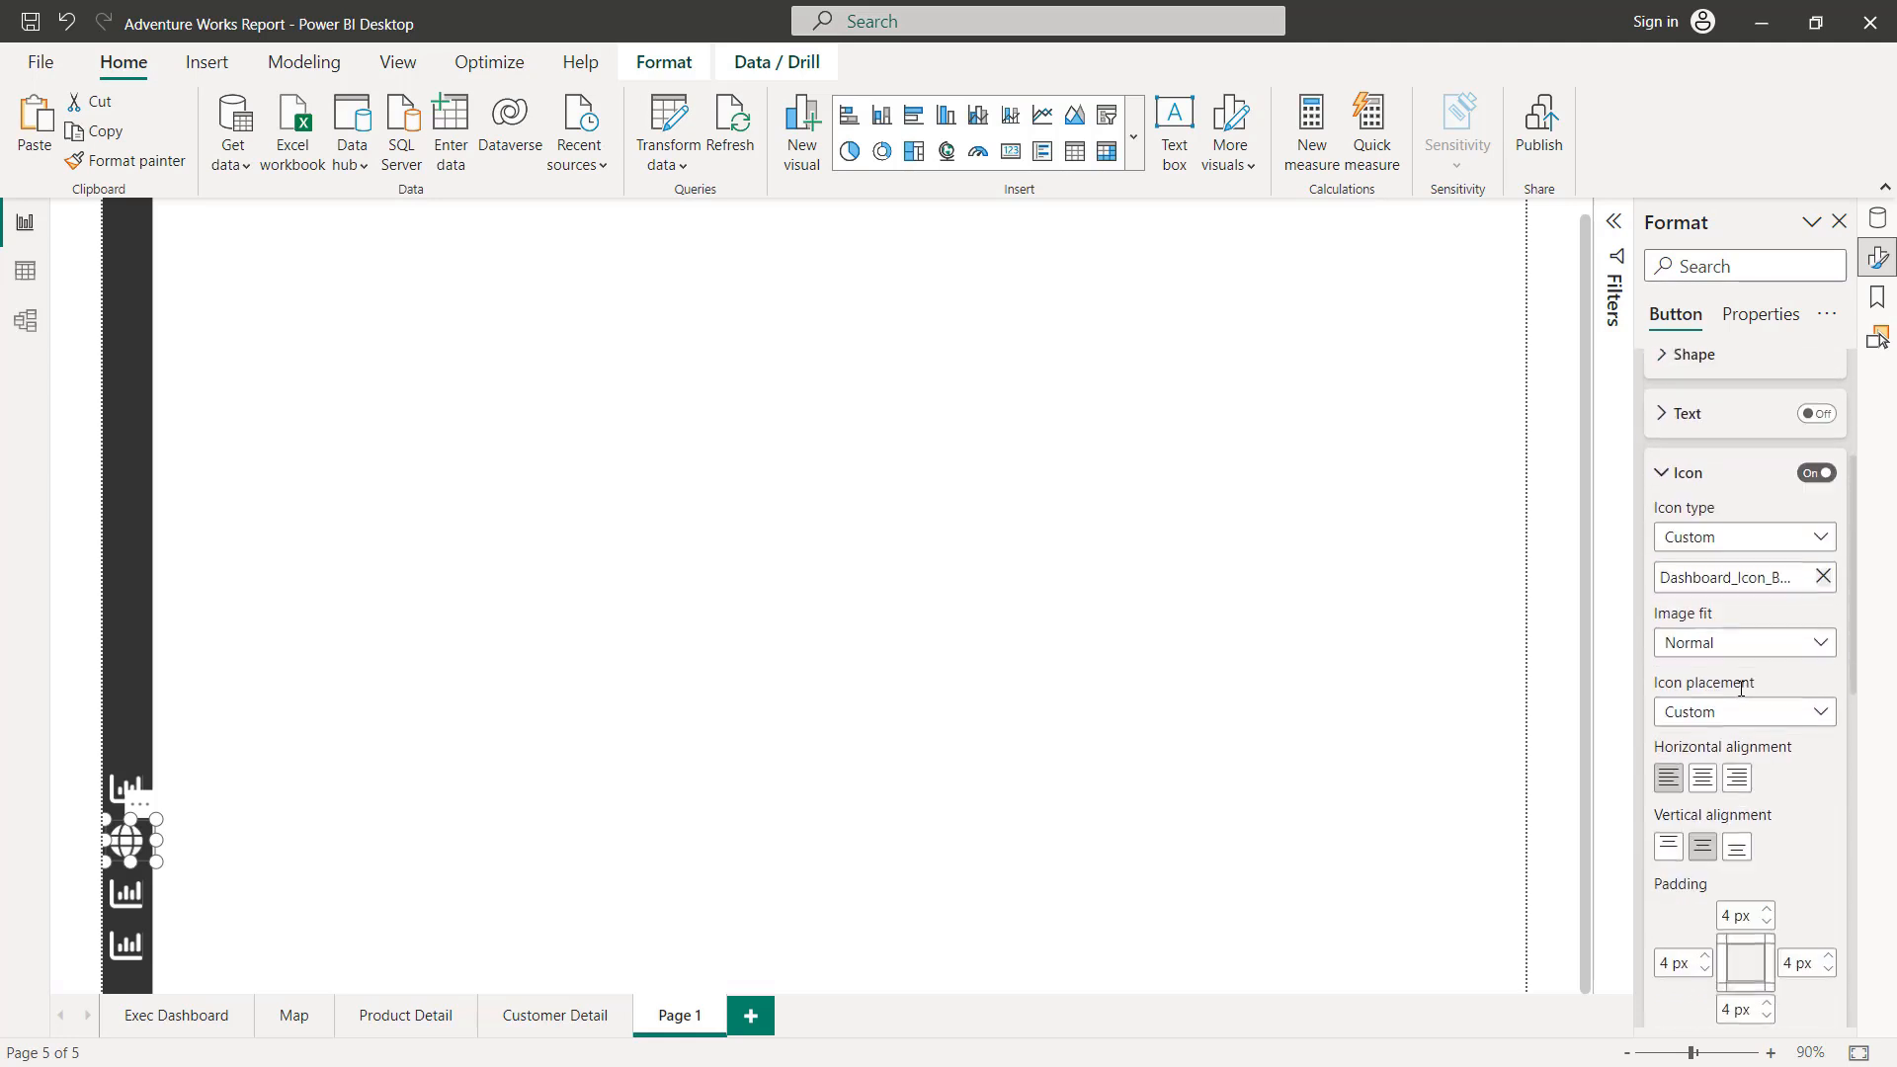
pyautogui.click(1818, 574)
pyautogui.click(1732, 579)
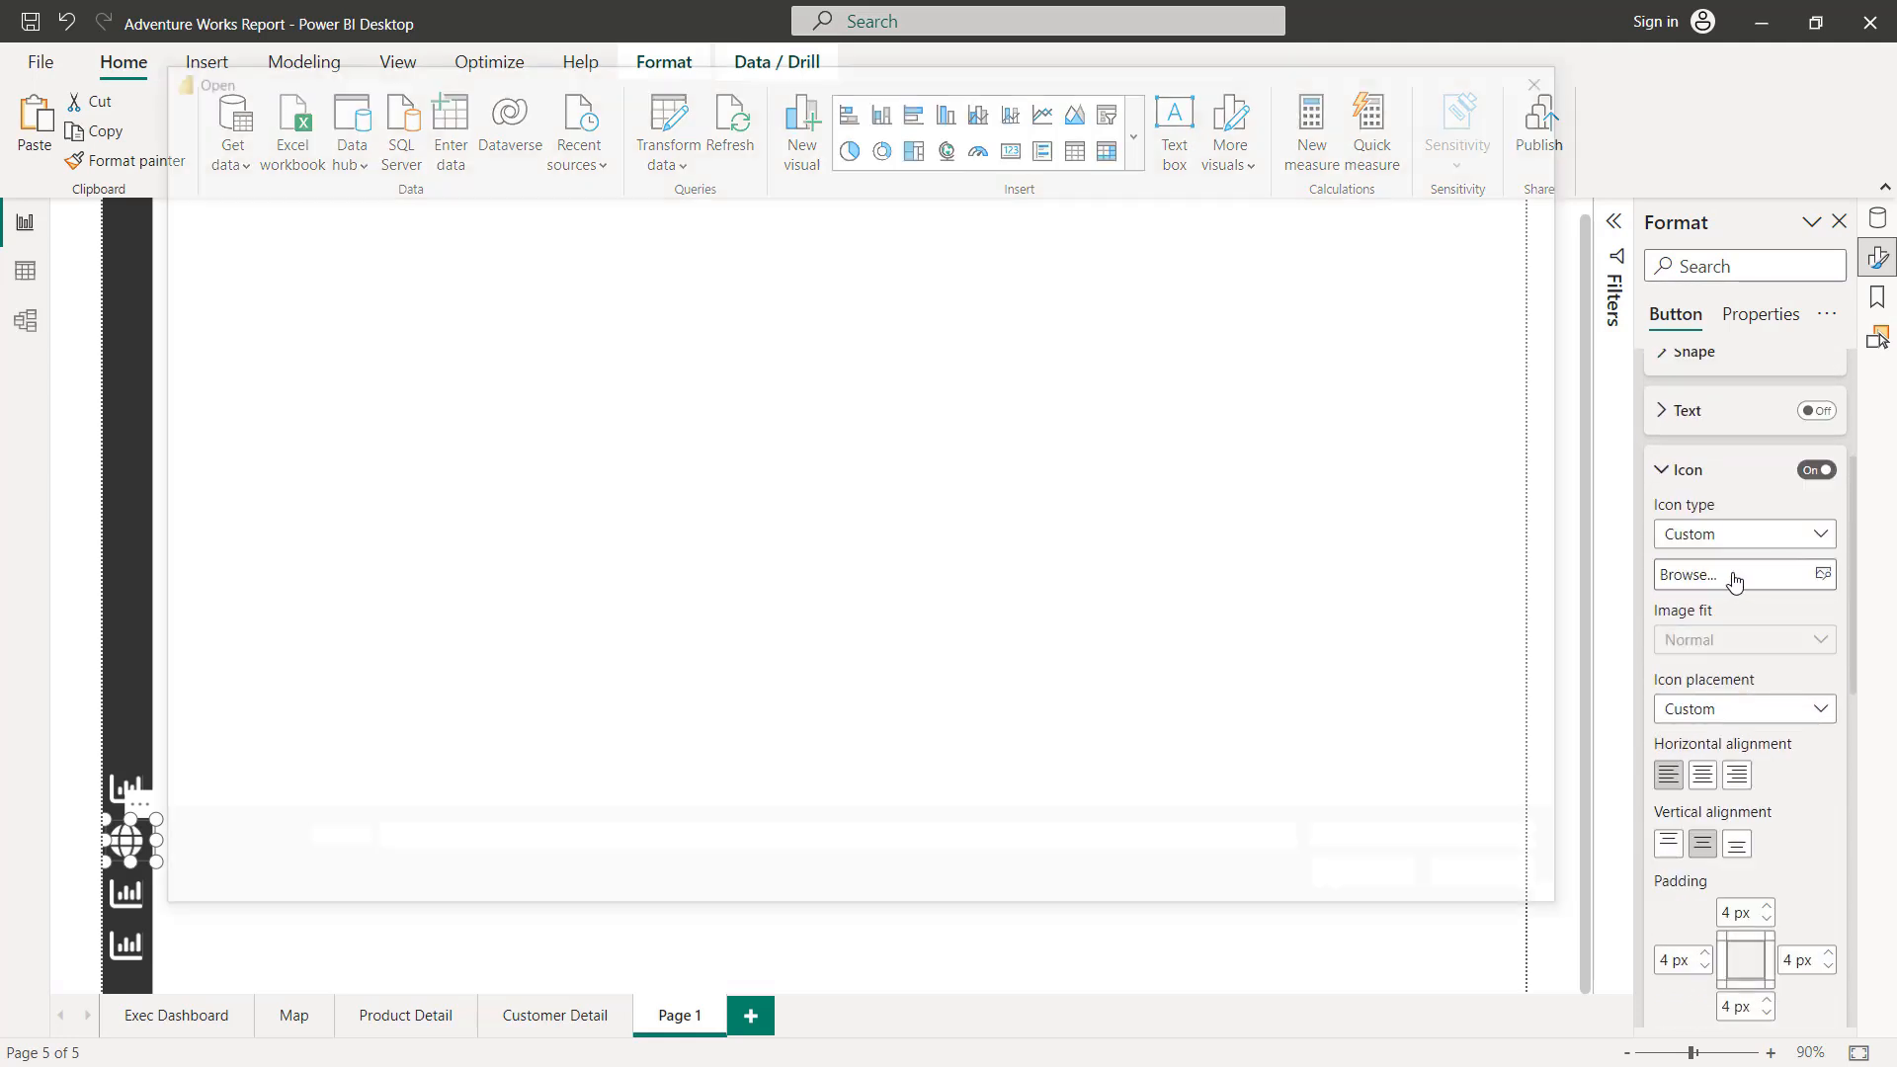
pyautogui.doubleClick(568, 435)
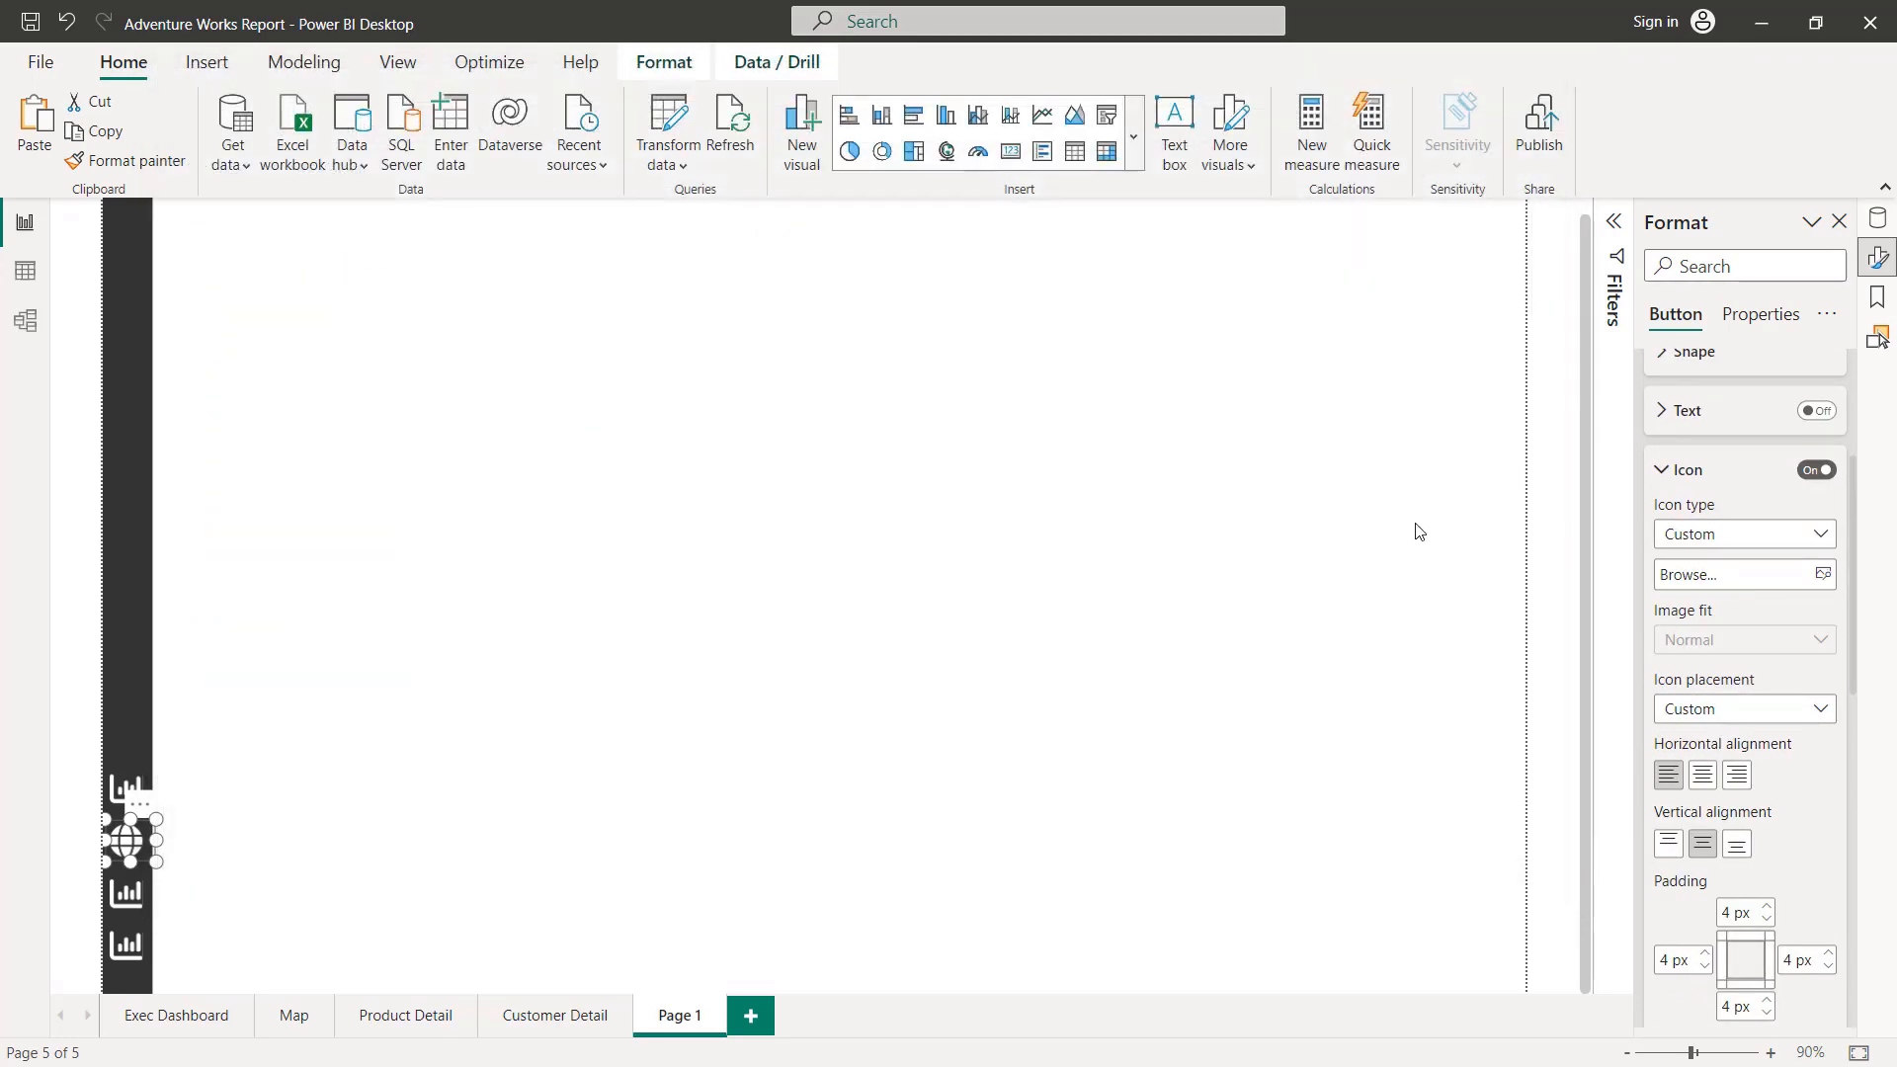
# Step: Replace the map button's On press icon with the Map_Icon_Blue image
pyautogui.click(1684, 598)
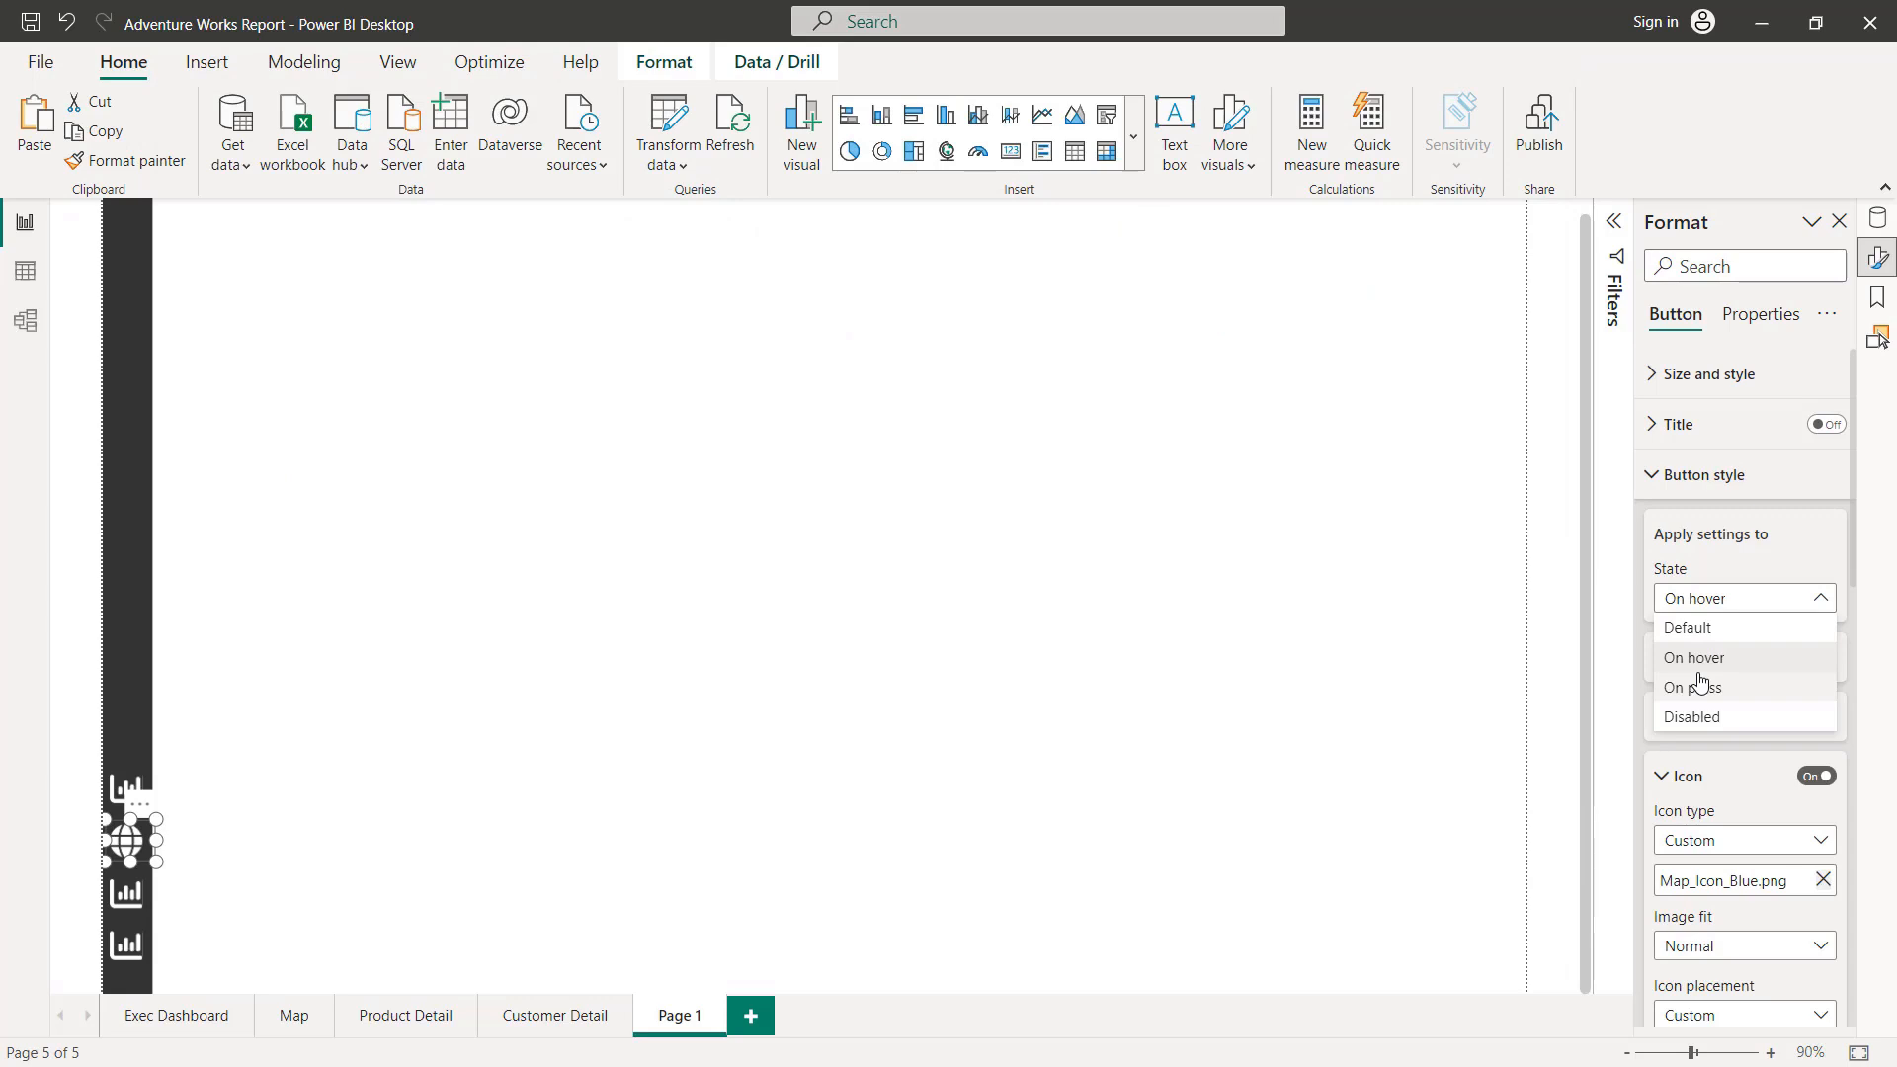
pyautogui.click(1698, 684)
pyautogui.scroll(-2, 1720, 682)
pyautogui.click(1822, 678)
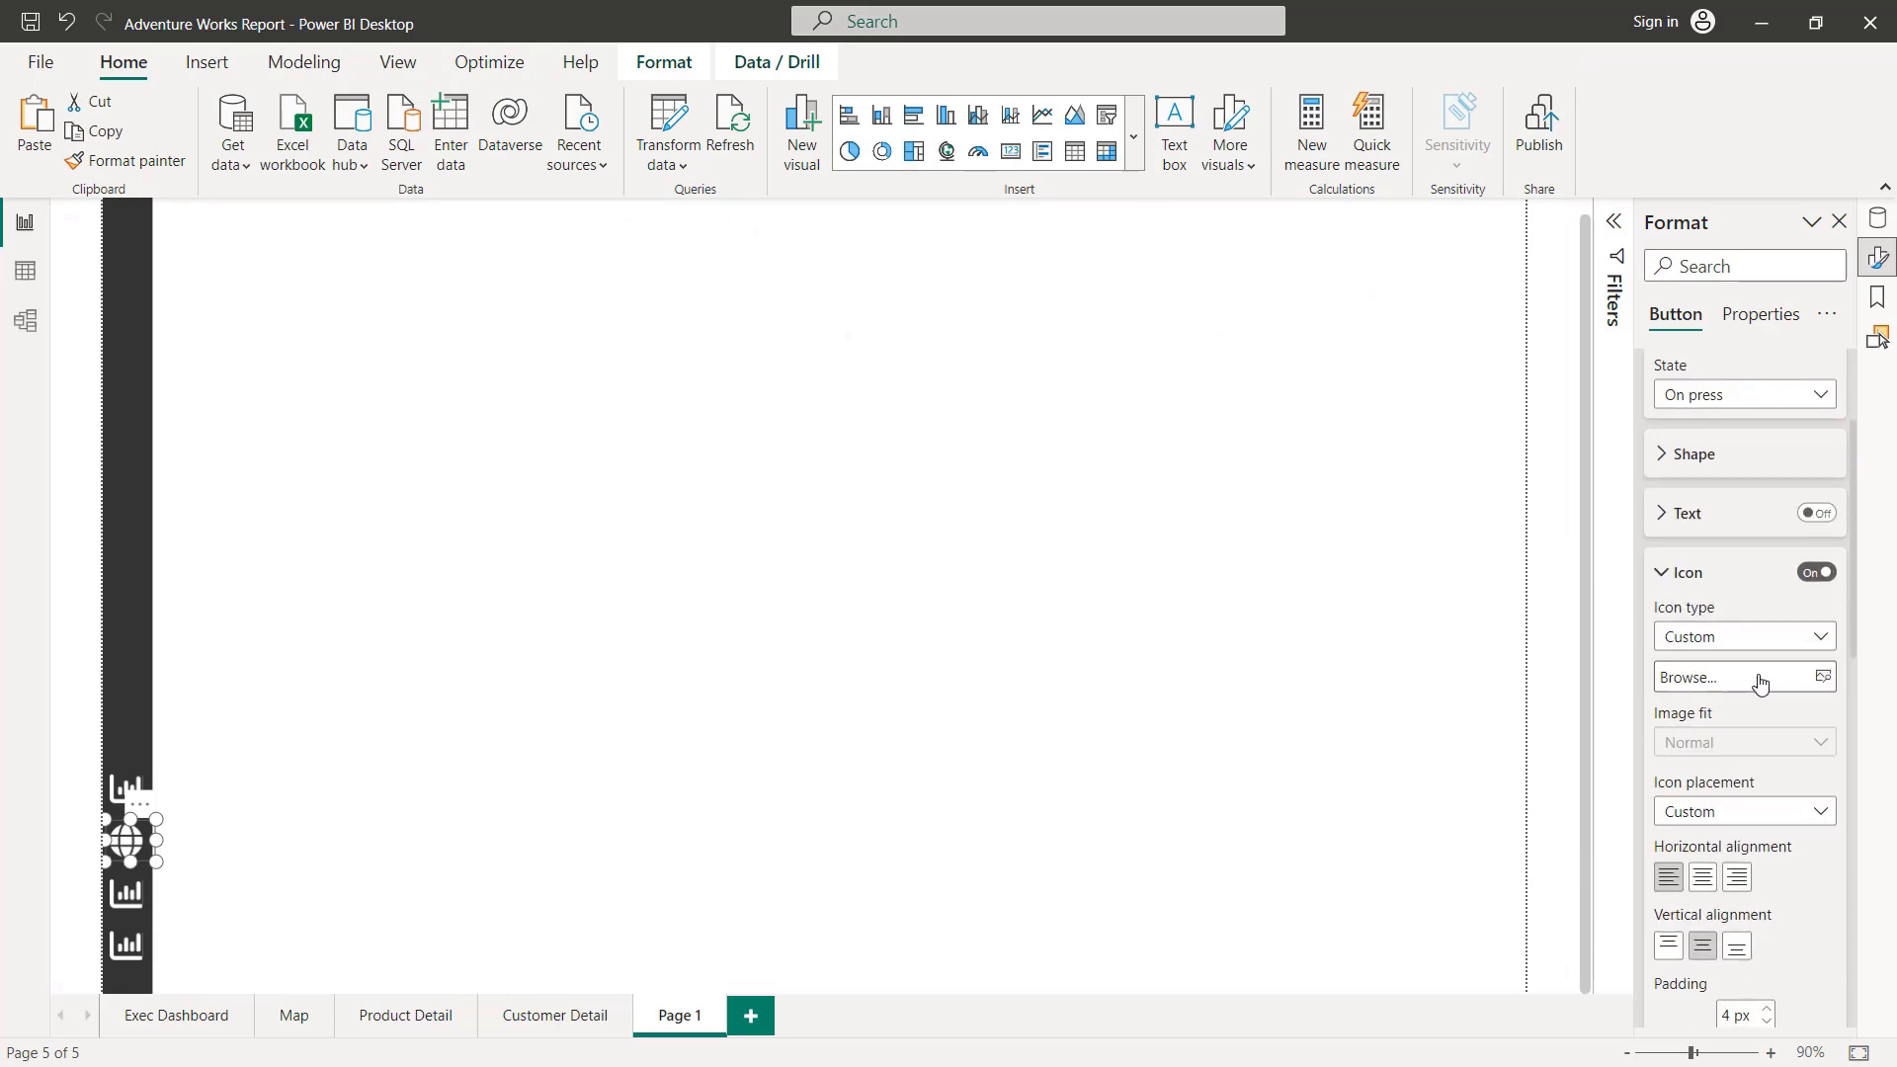
pyautogui.click(1745, 684)
pyautogui.doubleClick(550, 418)
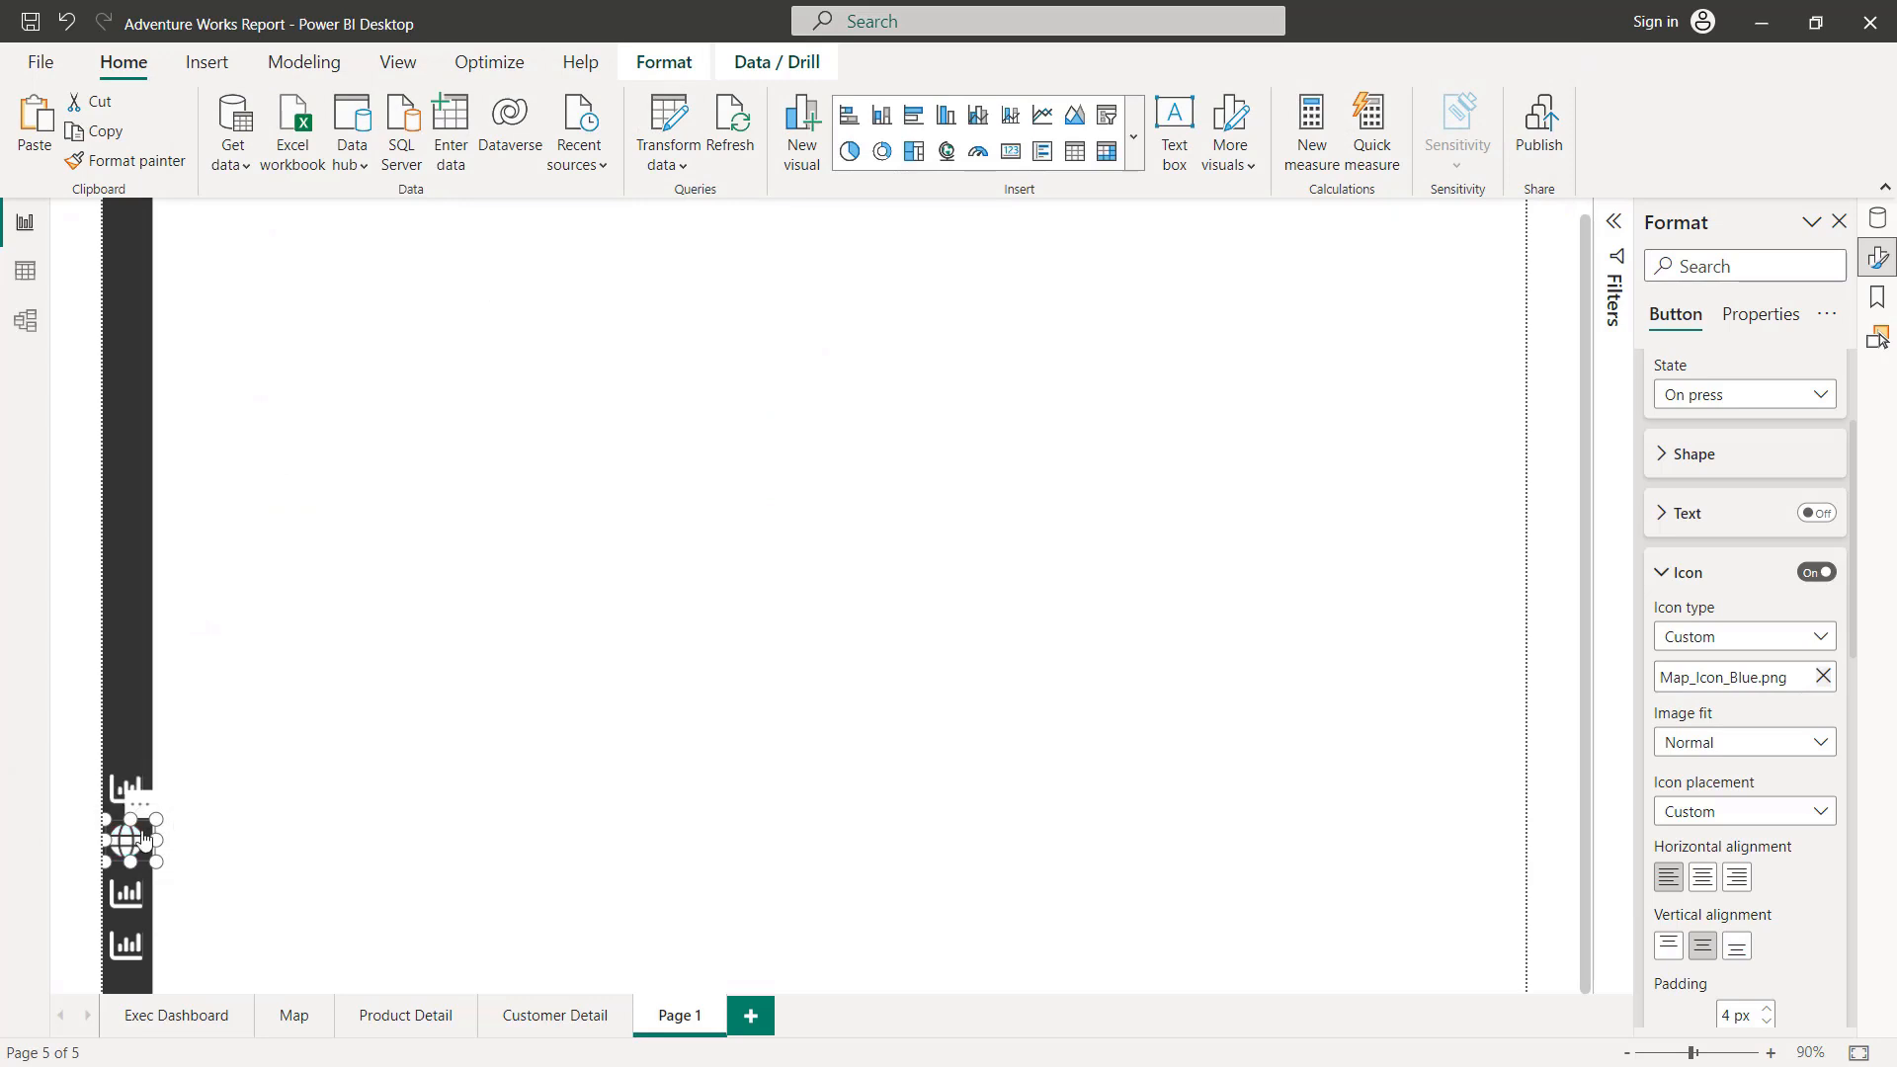
# Step: Set the map button's page navigation destination to Map and check its hover icon on the canvas
pyautogui.scroll(-8, 1724, 780)
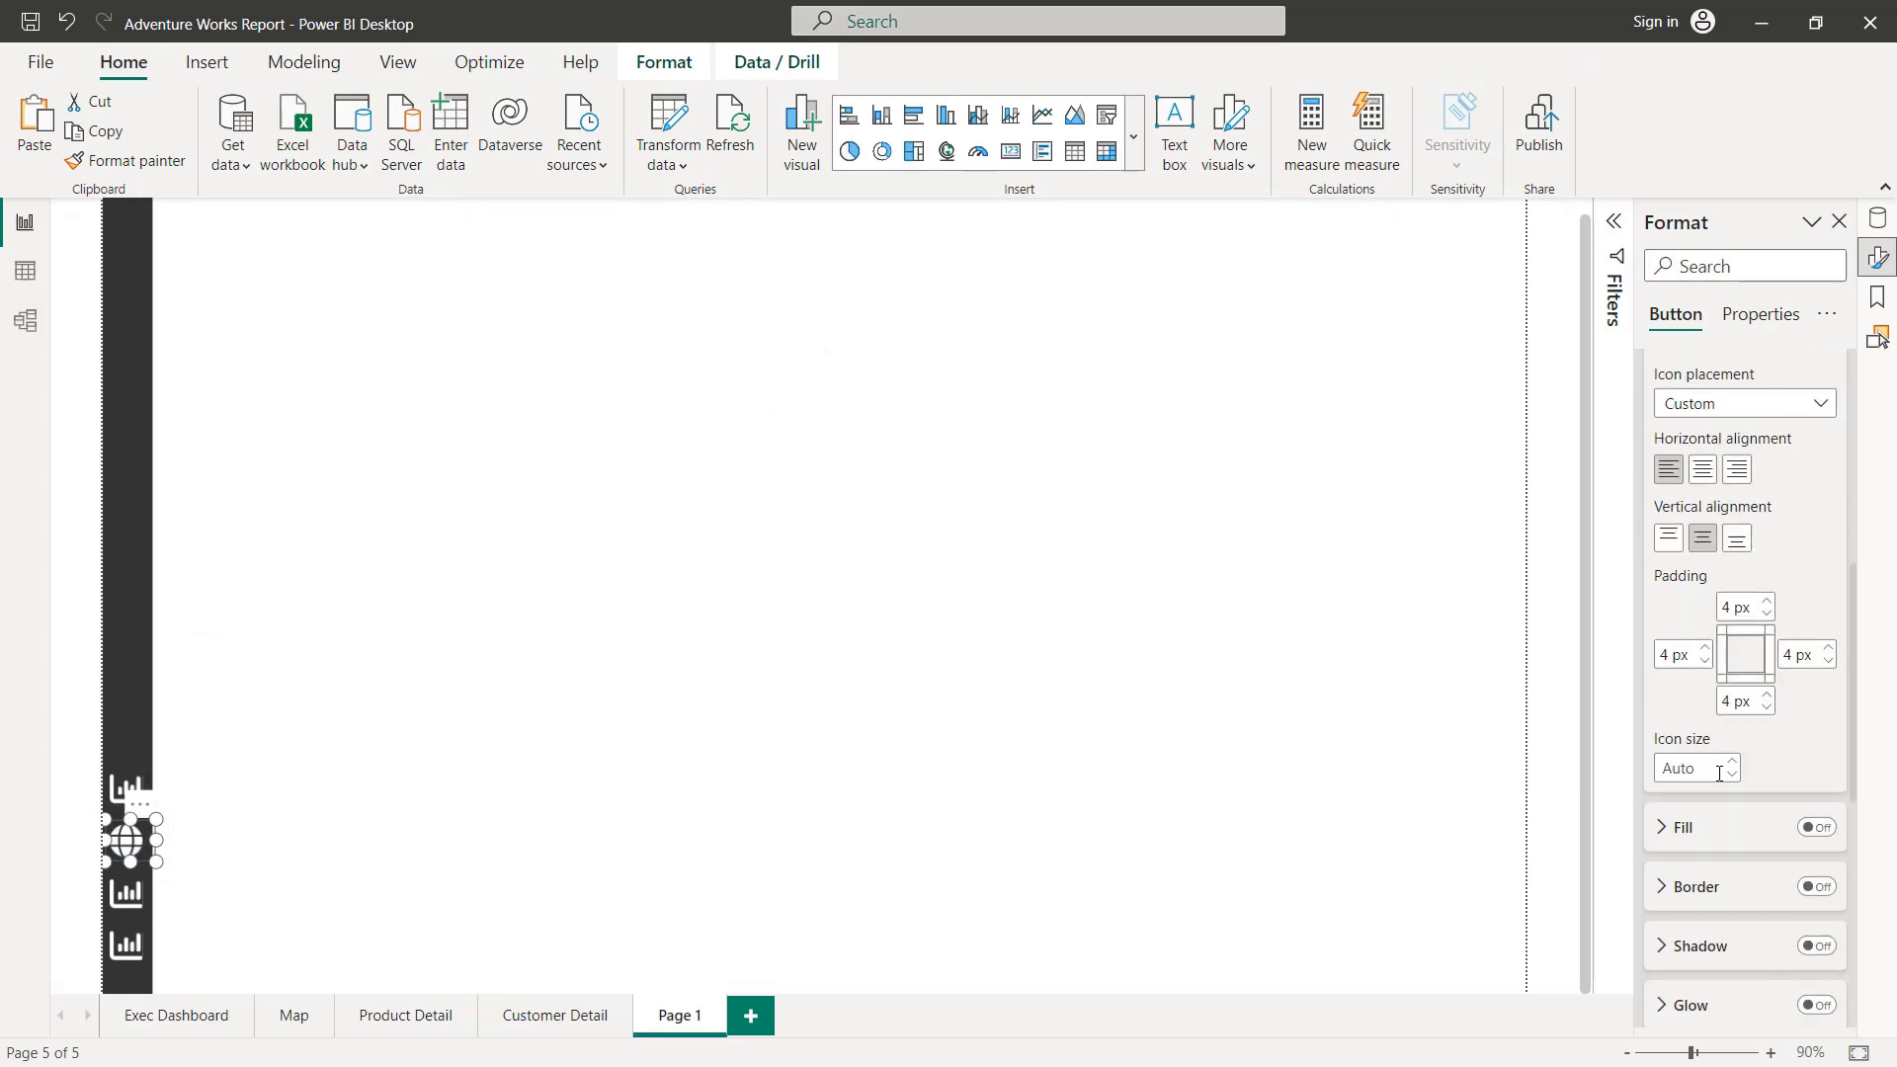
pyautogui.scroll(-3, 1717, 773)
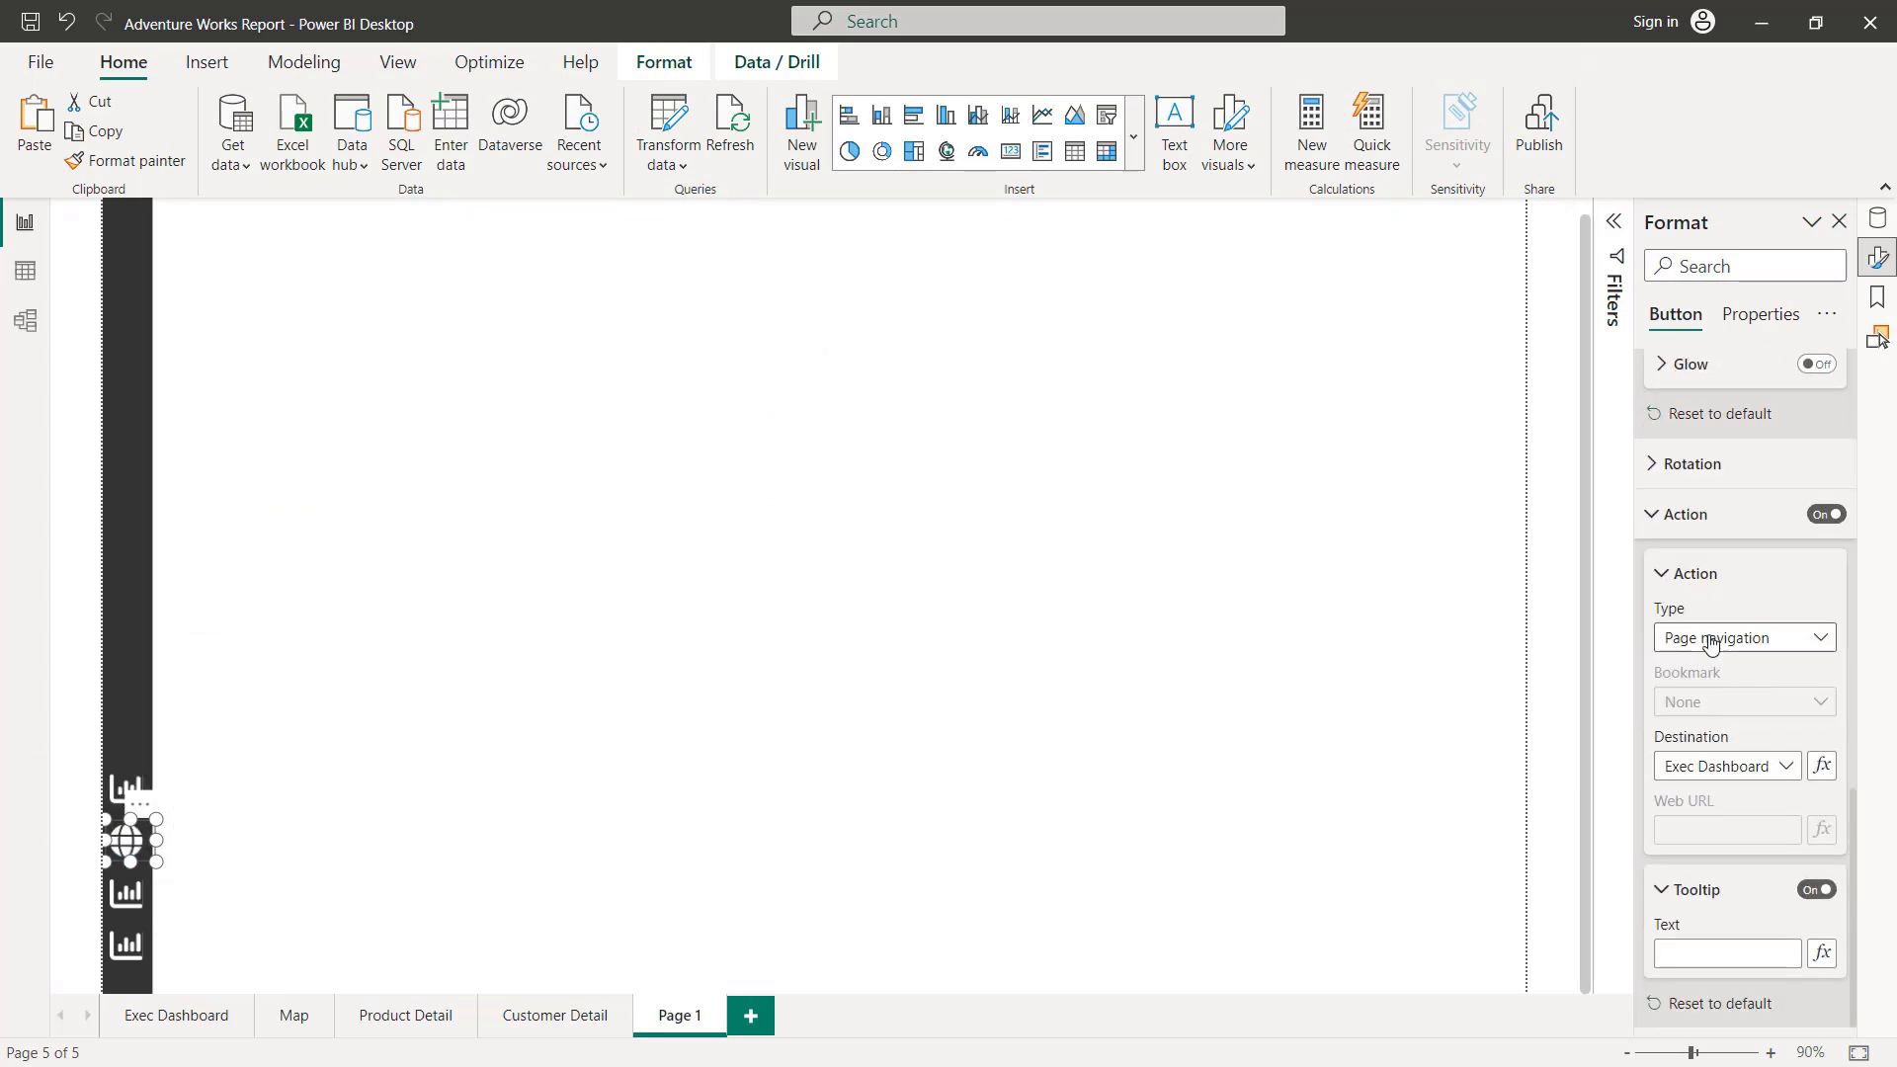
pyautogui.click(1768, 784)
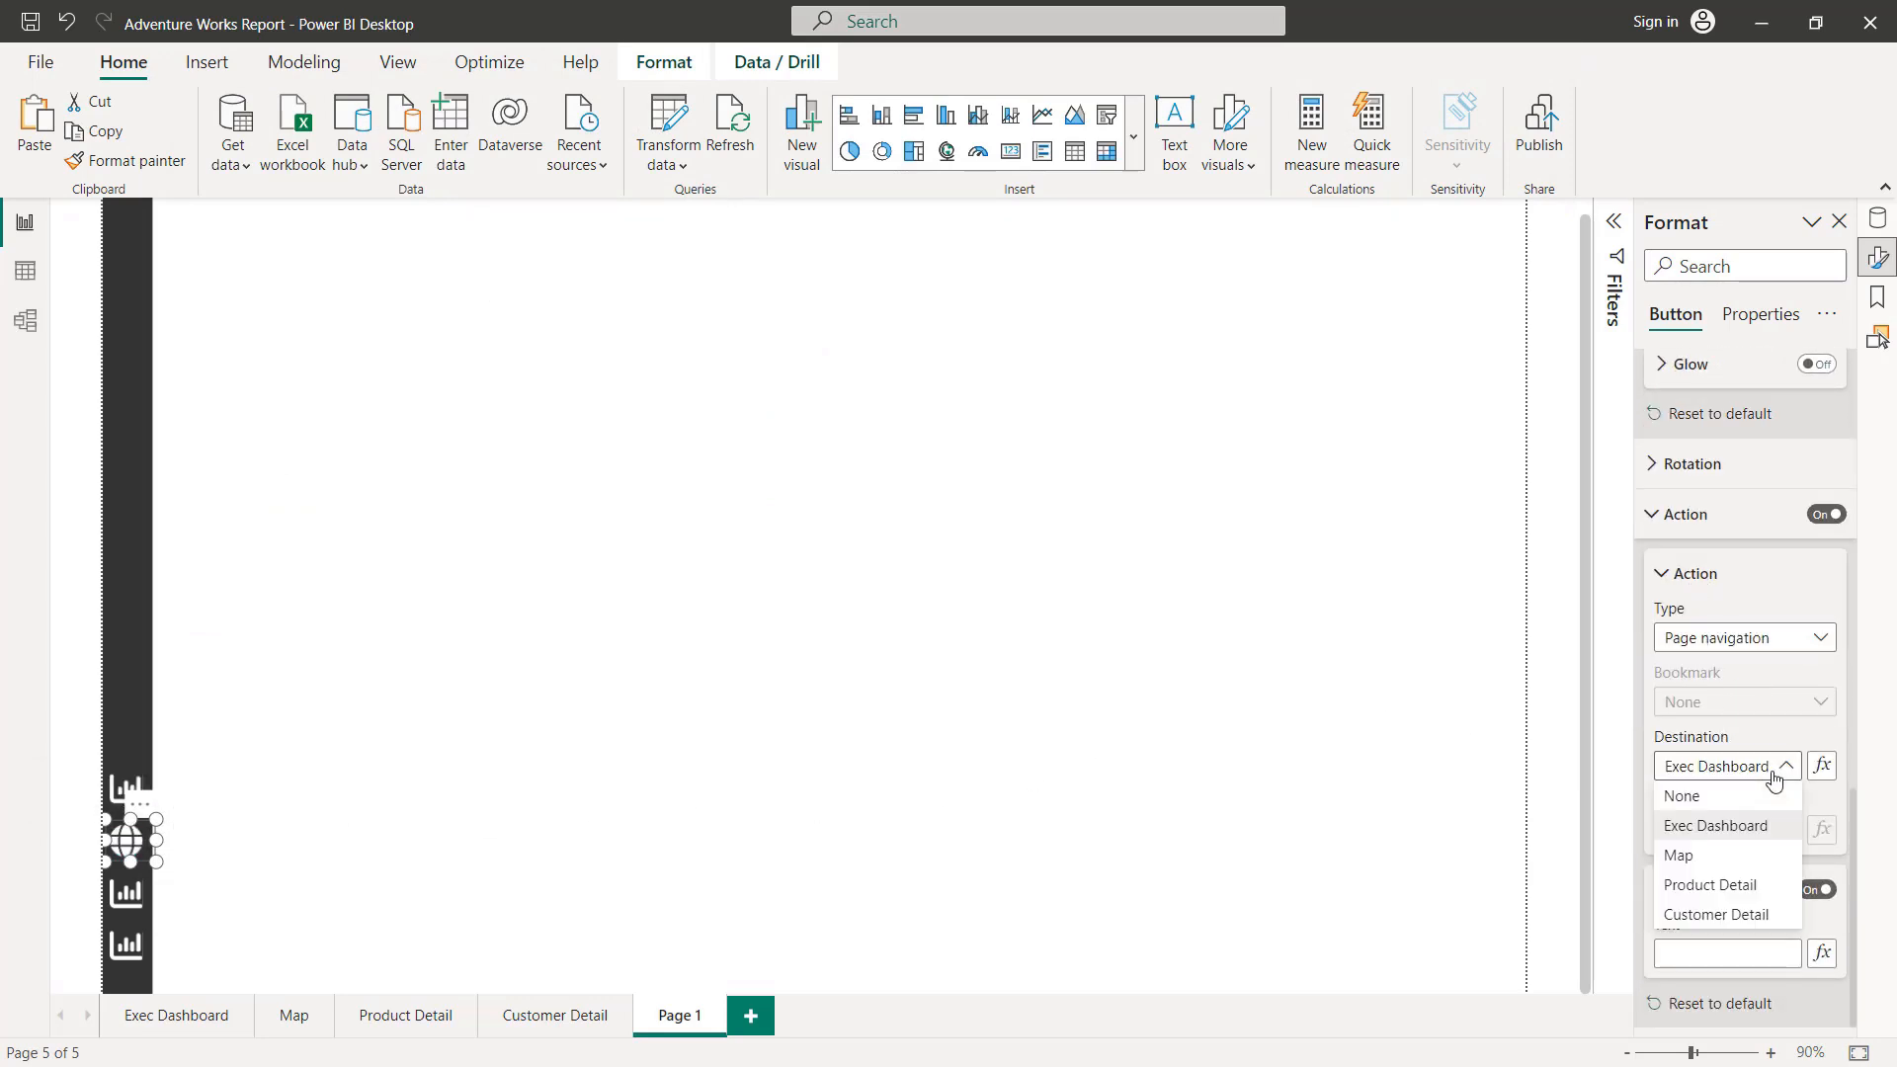
pyautogui.click(1708, 858)
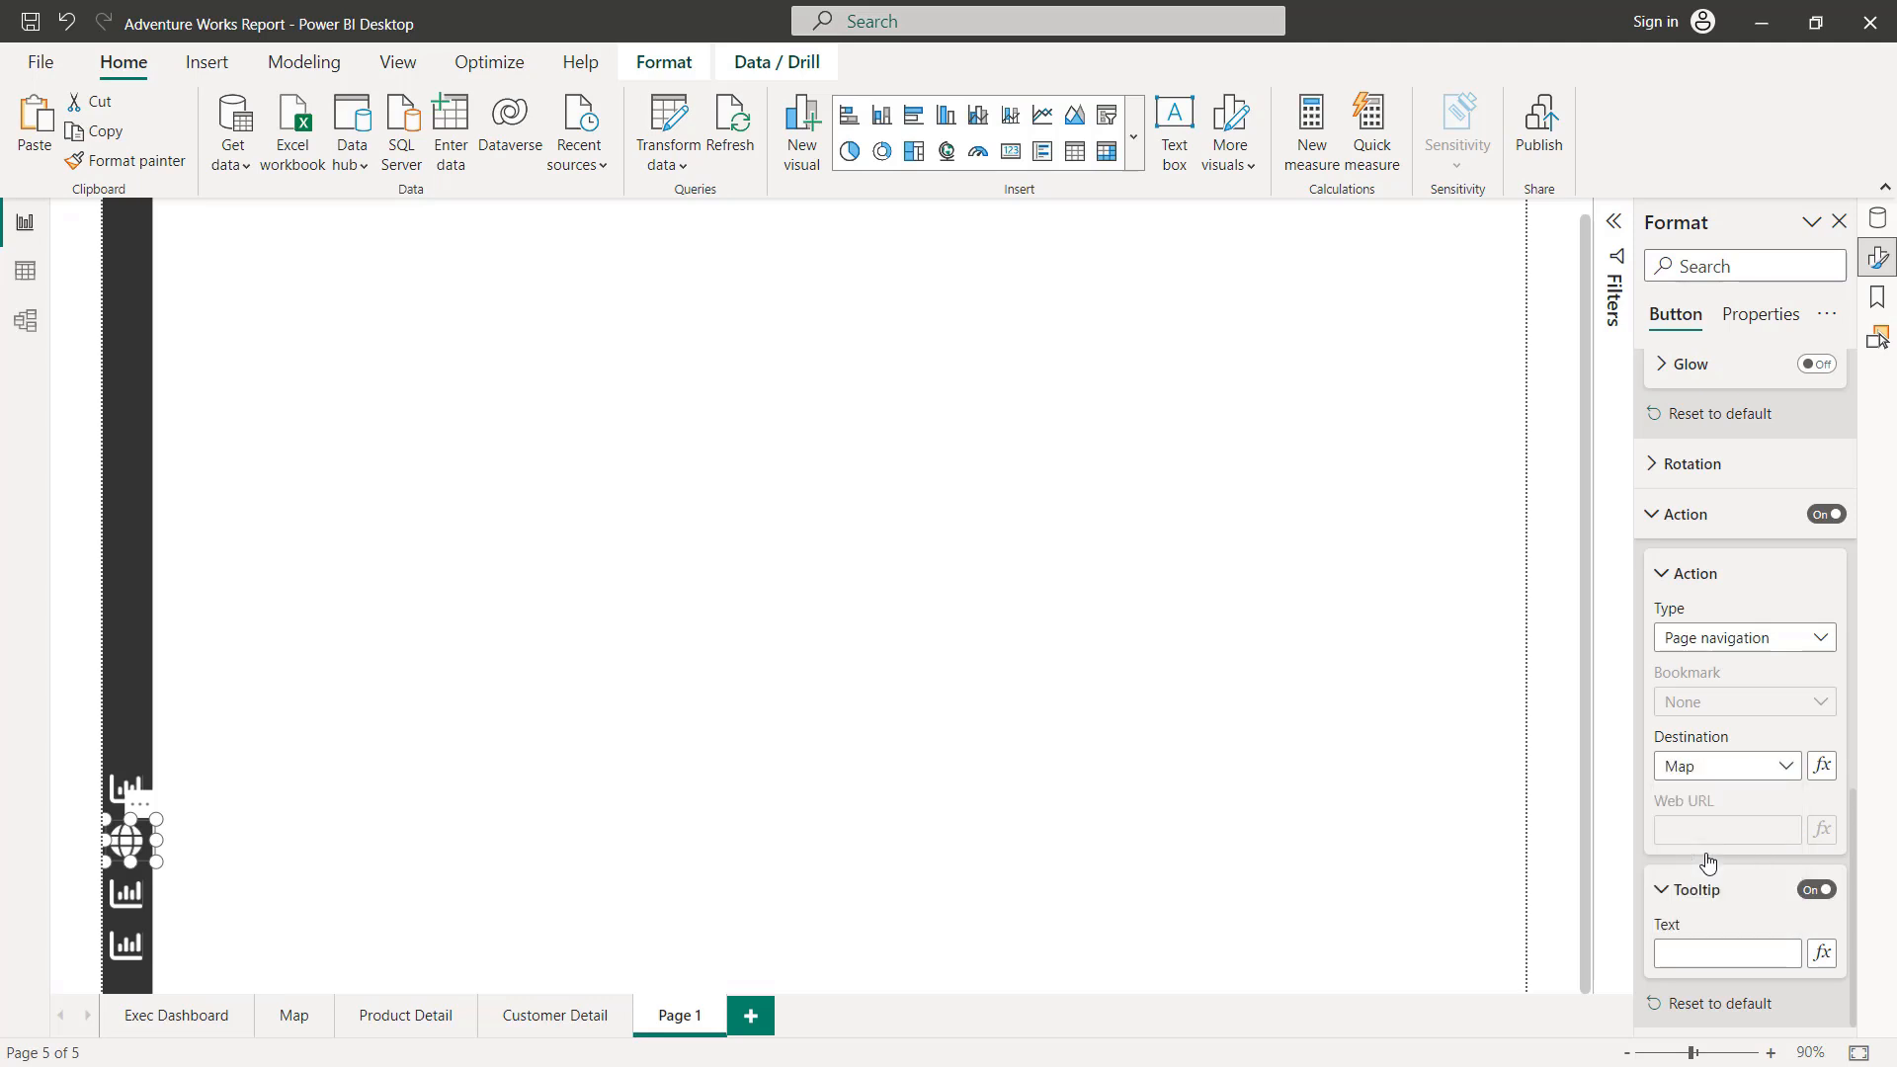
pyautogui.click(262, 631)
pyautogui.click(128, 840)
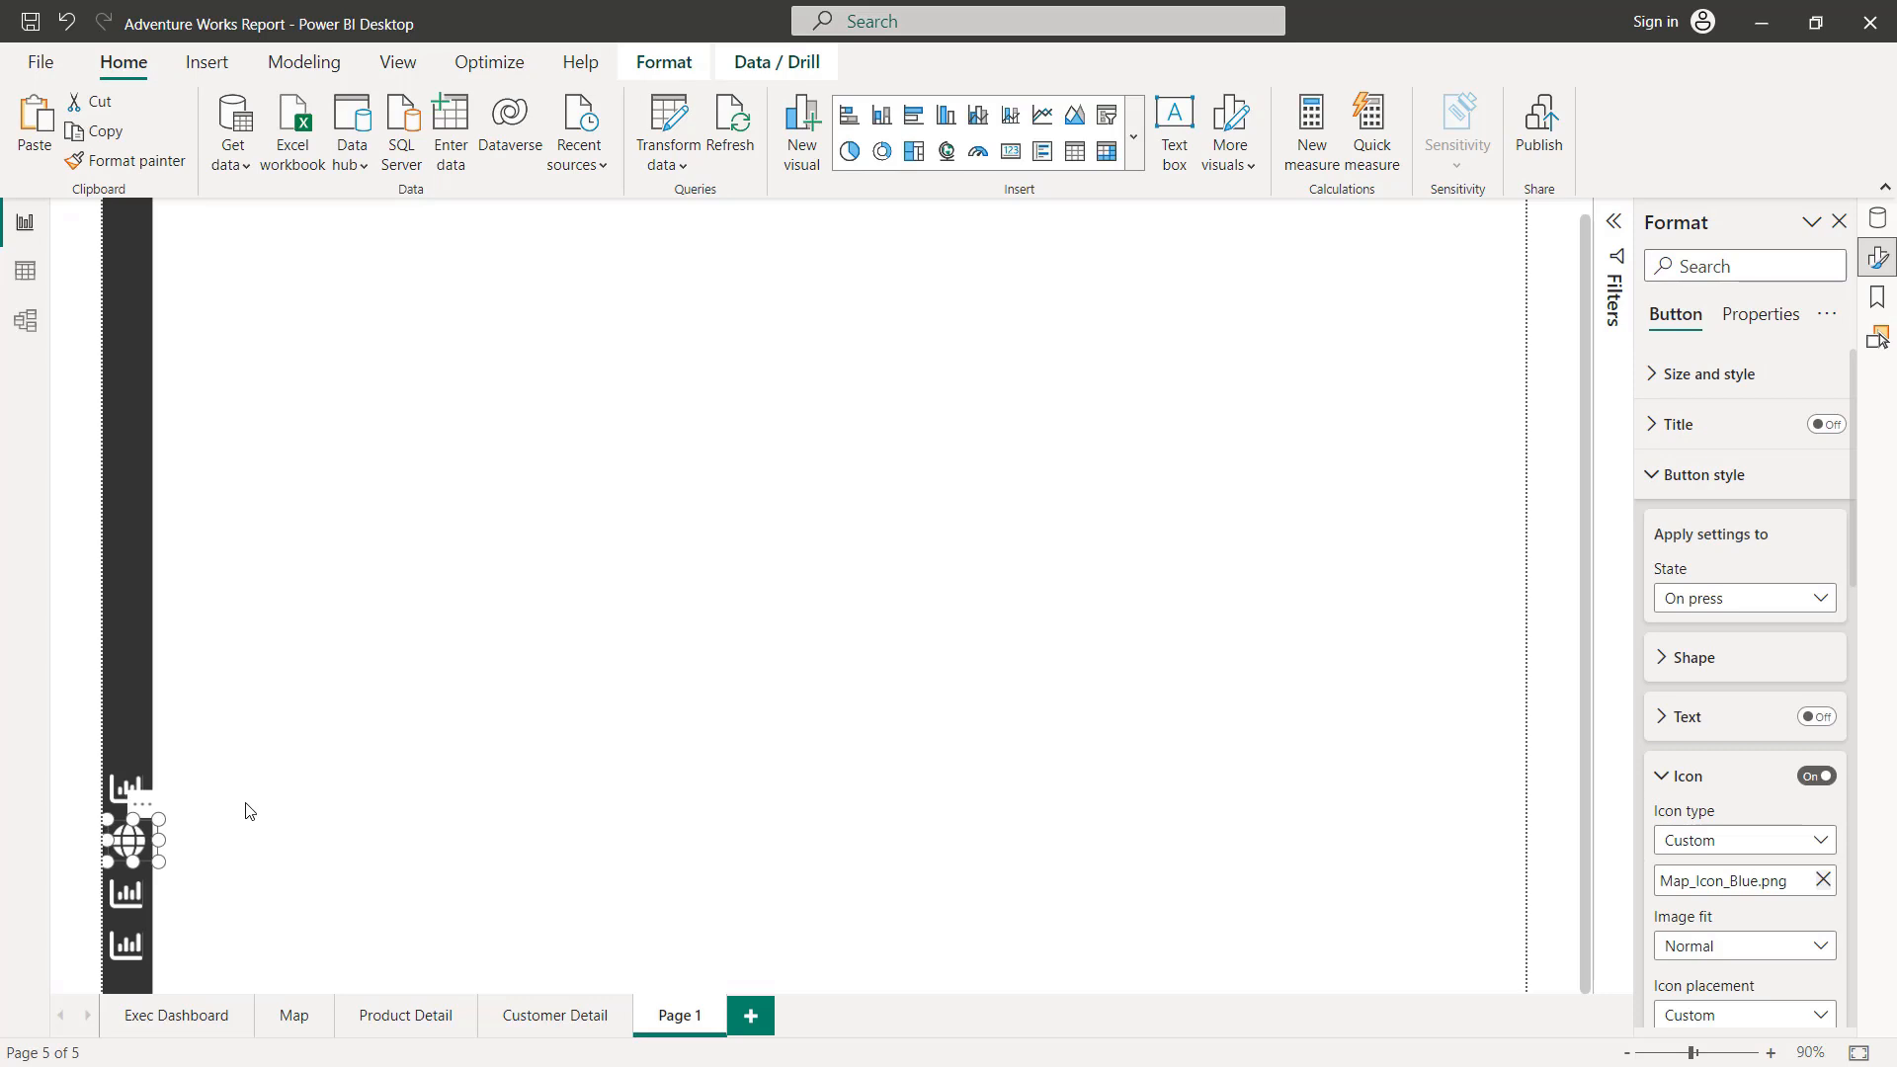
pyautogui.click(248, 811)
pyautogui.click(113, 841)
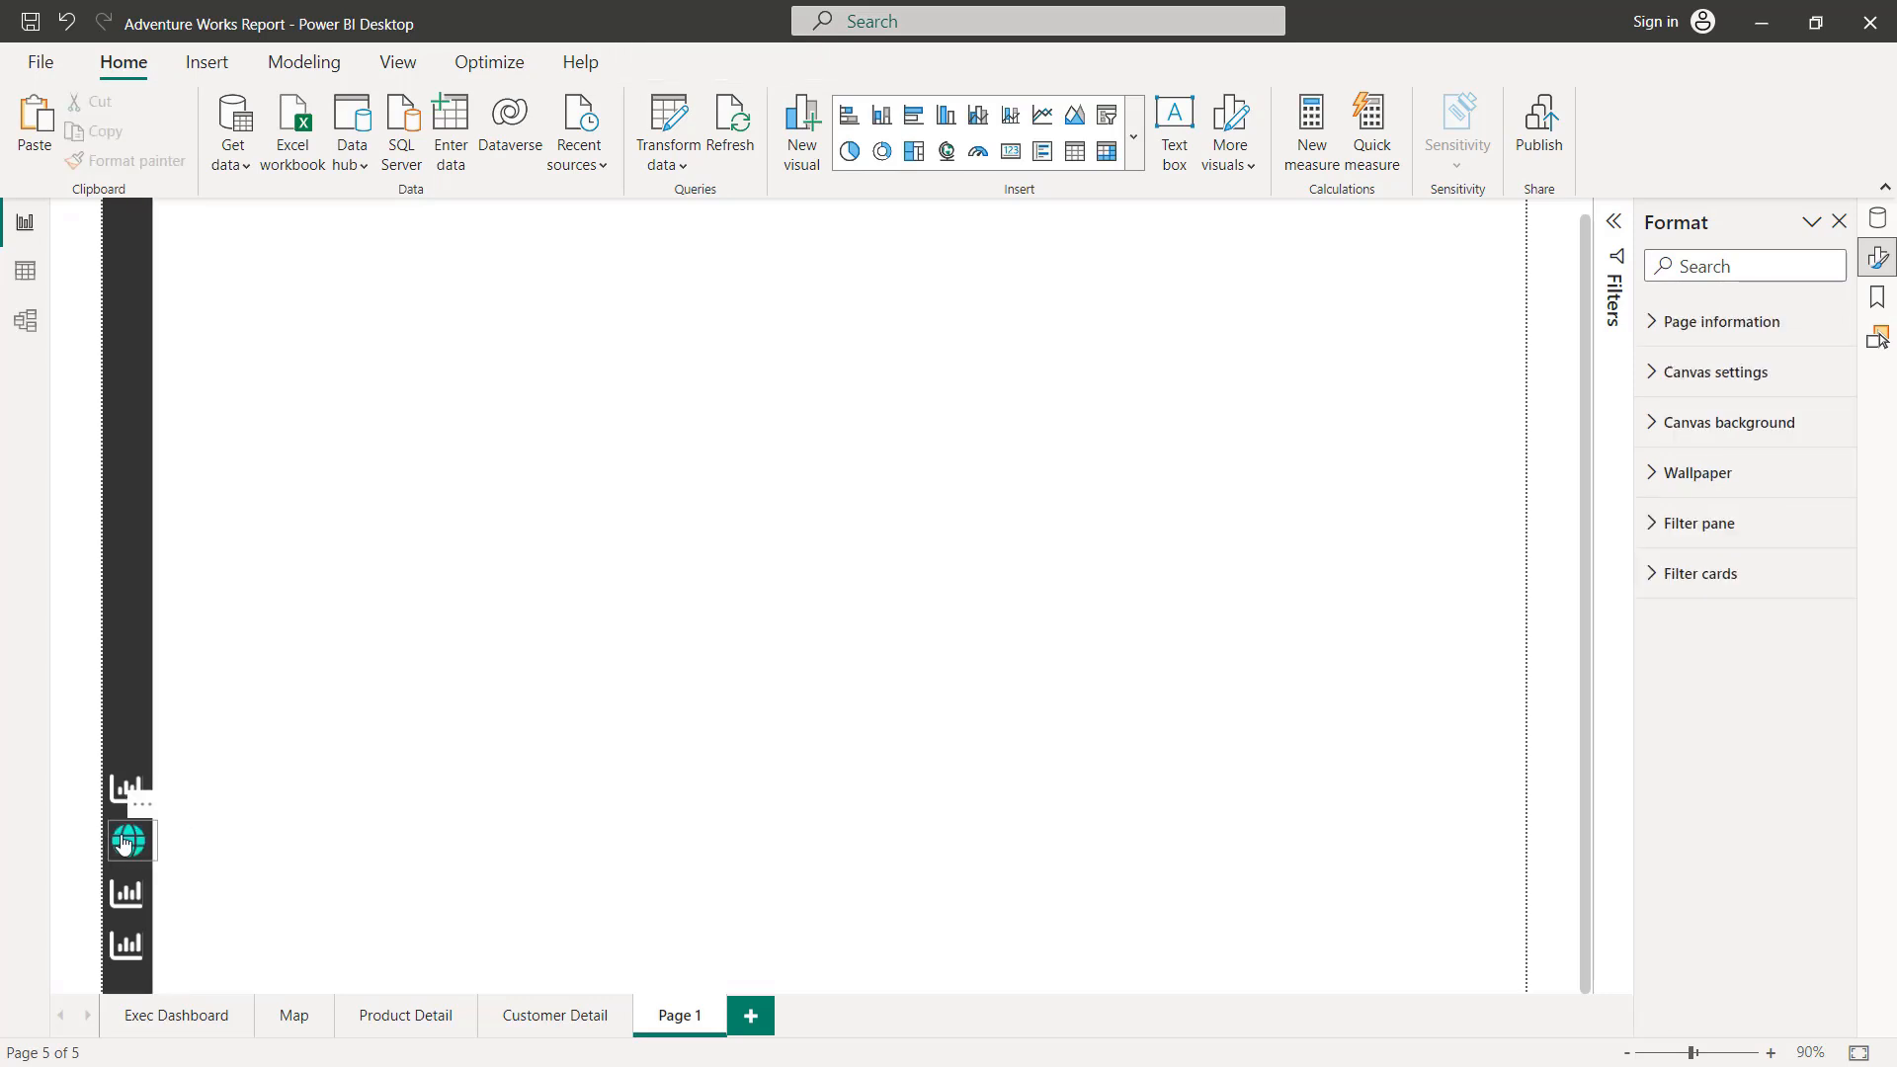
pyautogui.click(272, 799)
# Step: Replace the Default state icon of the third sidebar button from the top with the Product_Icon image
pyautogui.click(131, 904)
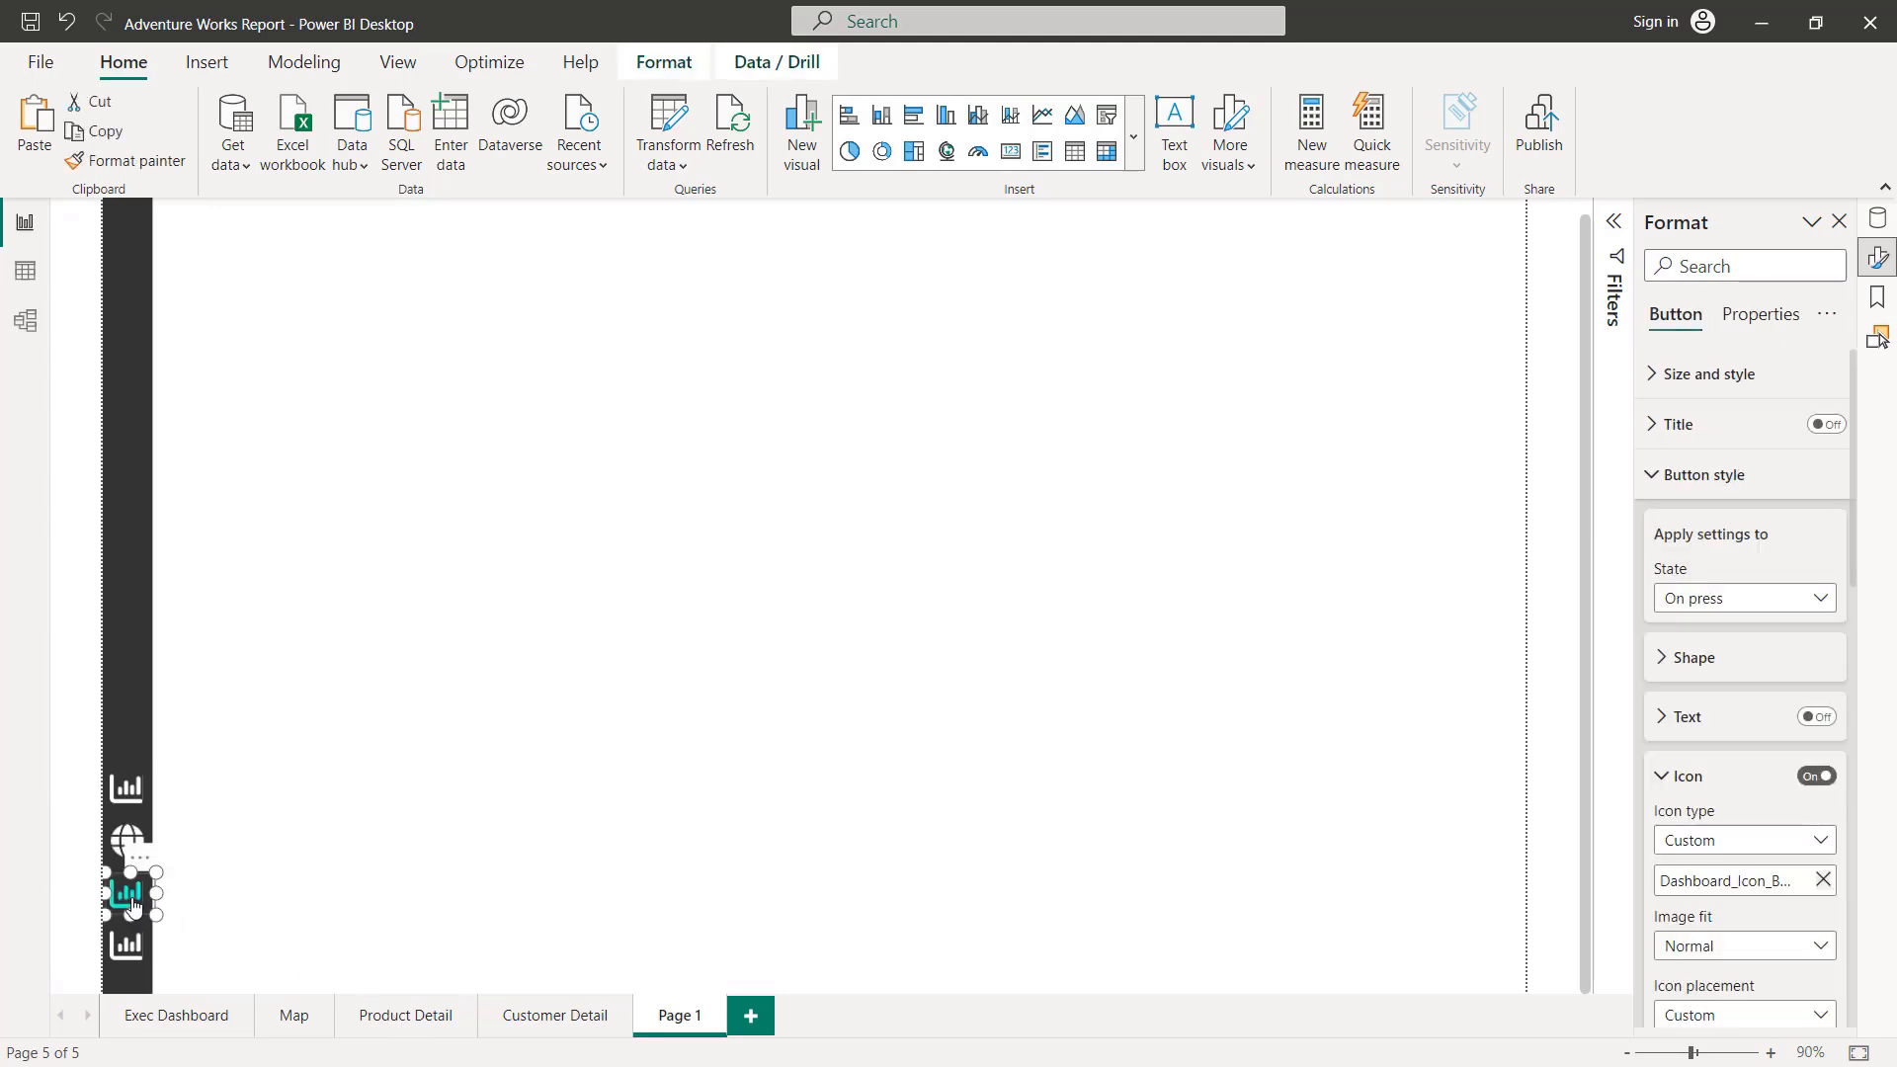
pyautogui.scroll(-2, 1741, 539)
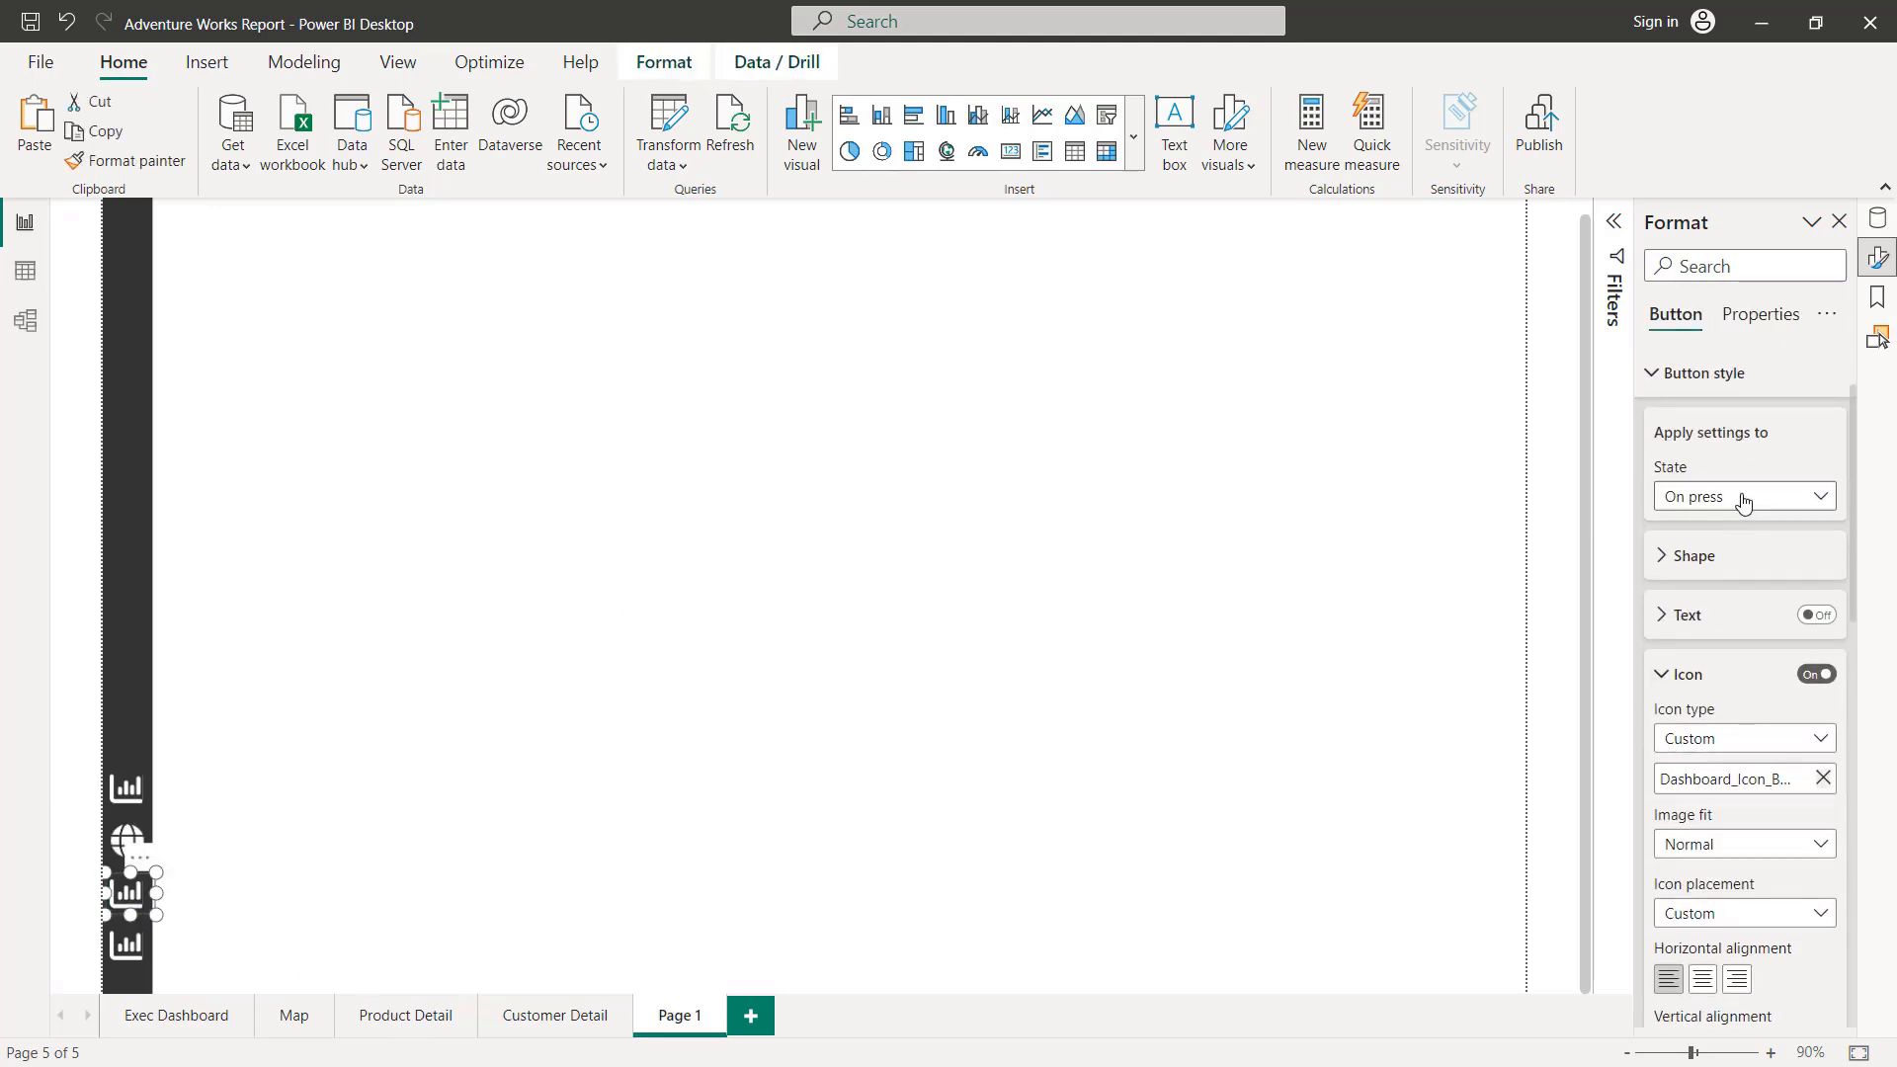
pyautogui.click(1743, 499)
pyautogui.click(1698, 524)
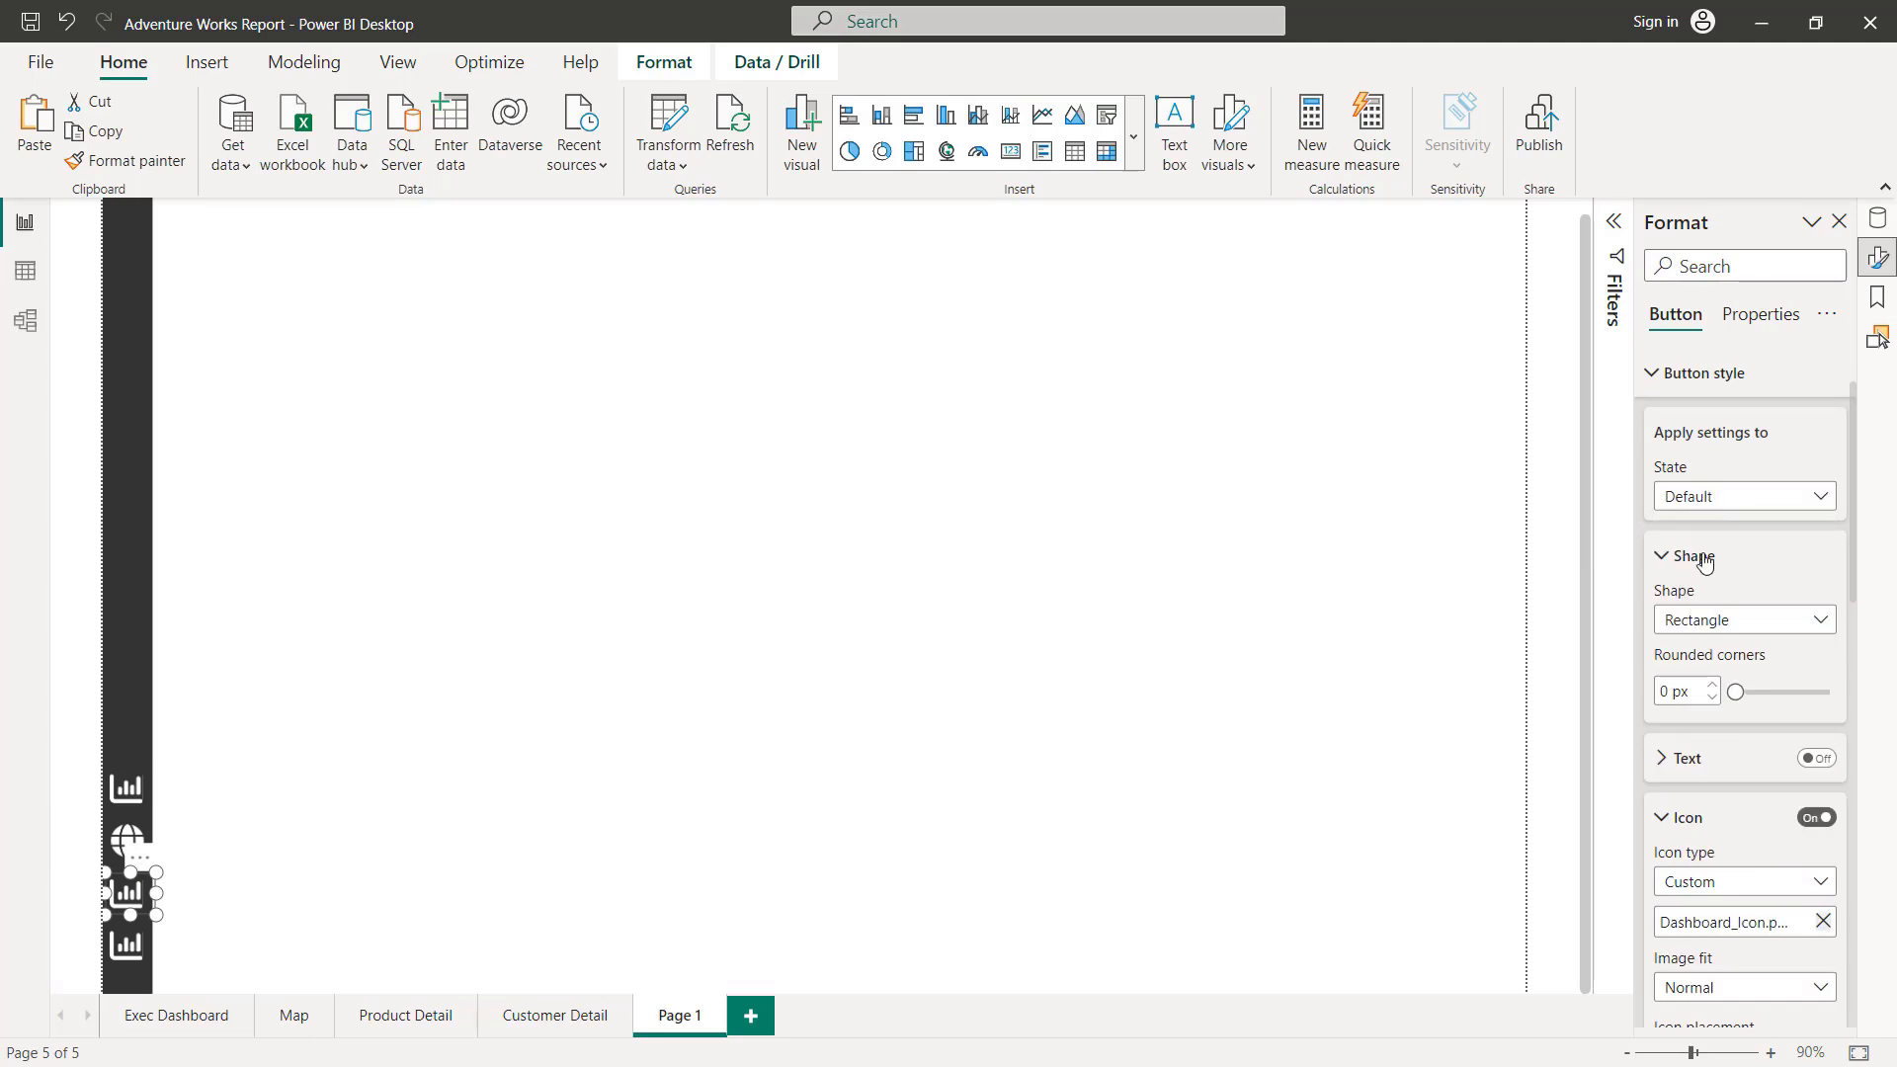
pyautogui.scroll(-2, 1707, 573)
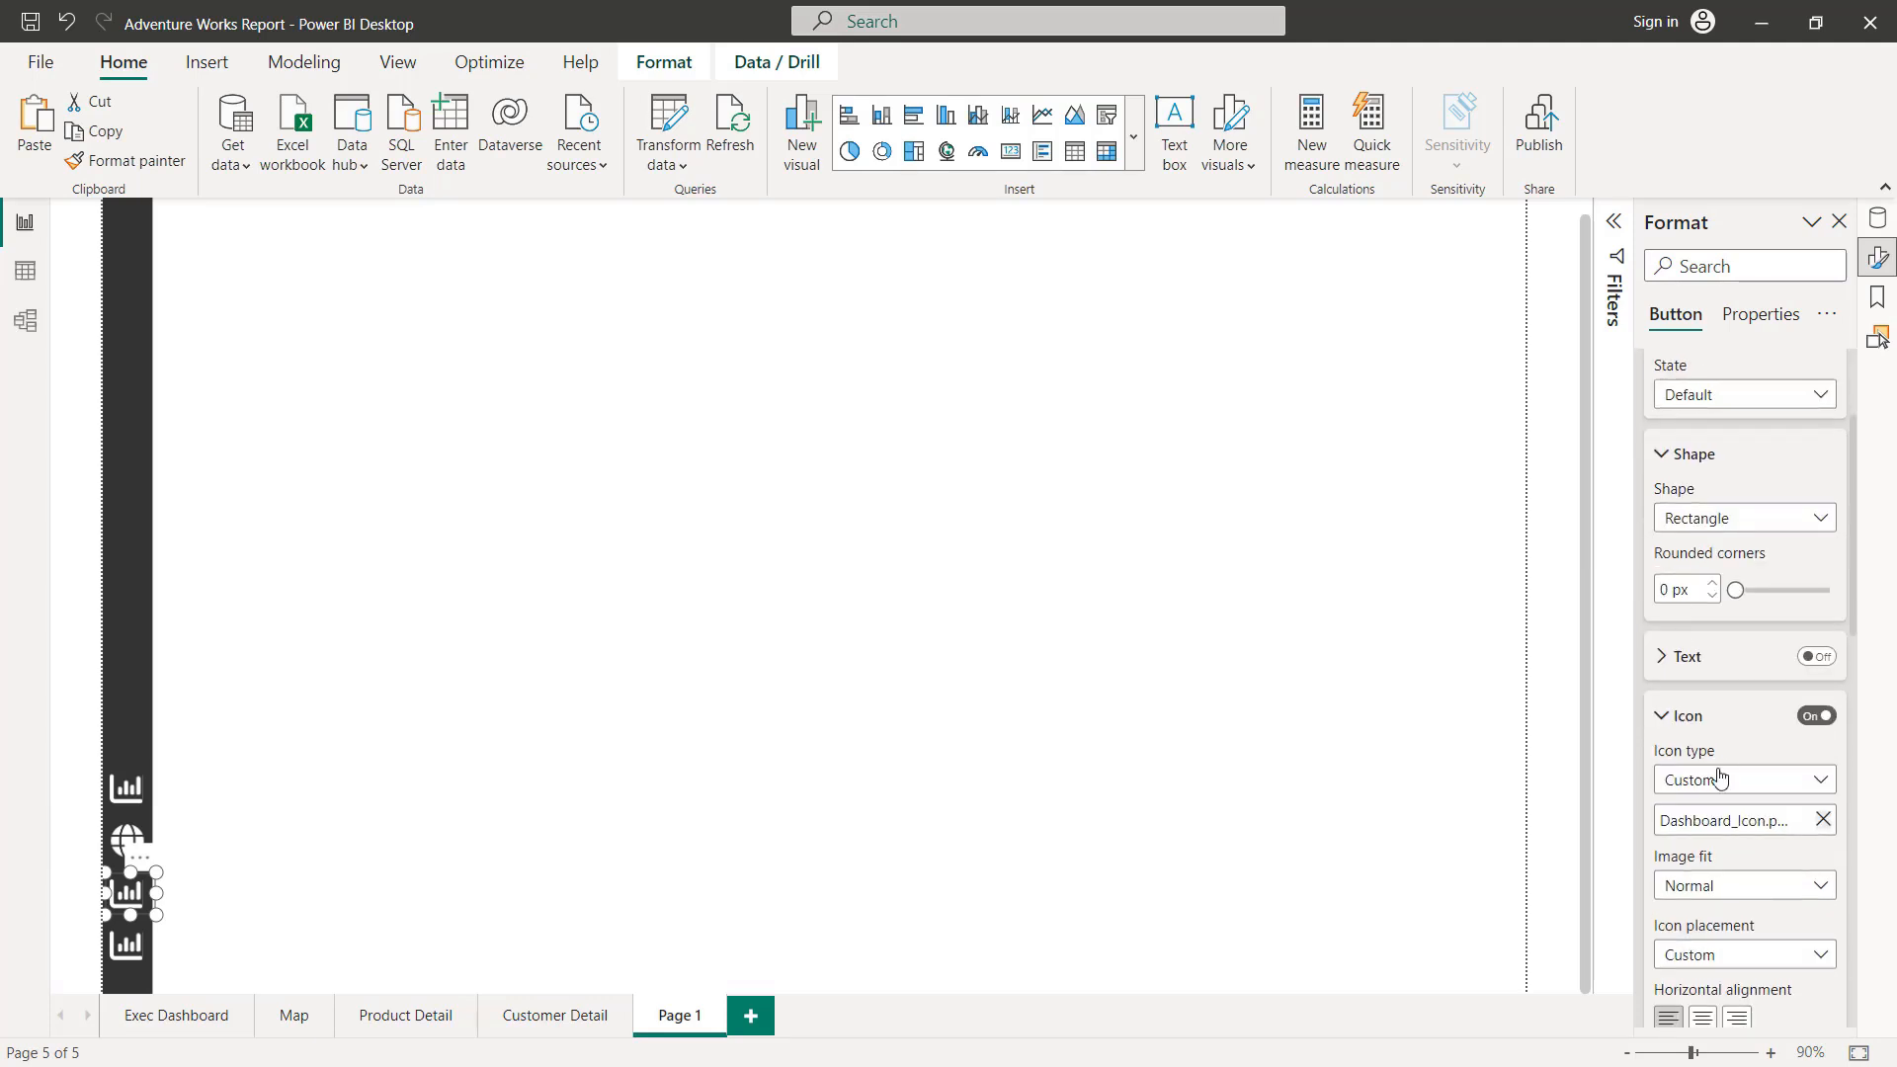
pyautogui.click(1823, 822)
pyautogui.click(1731, 826)
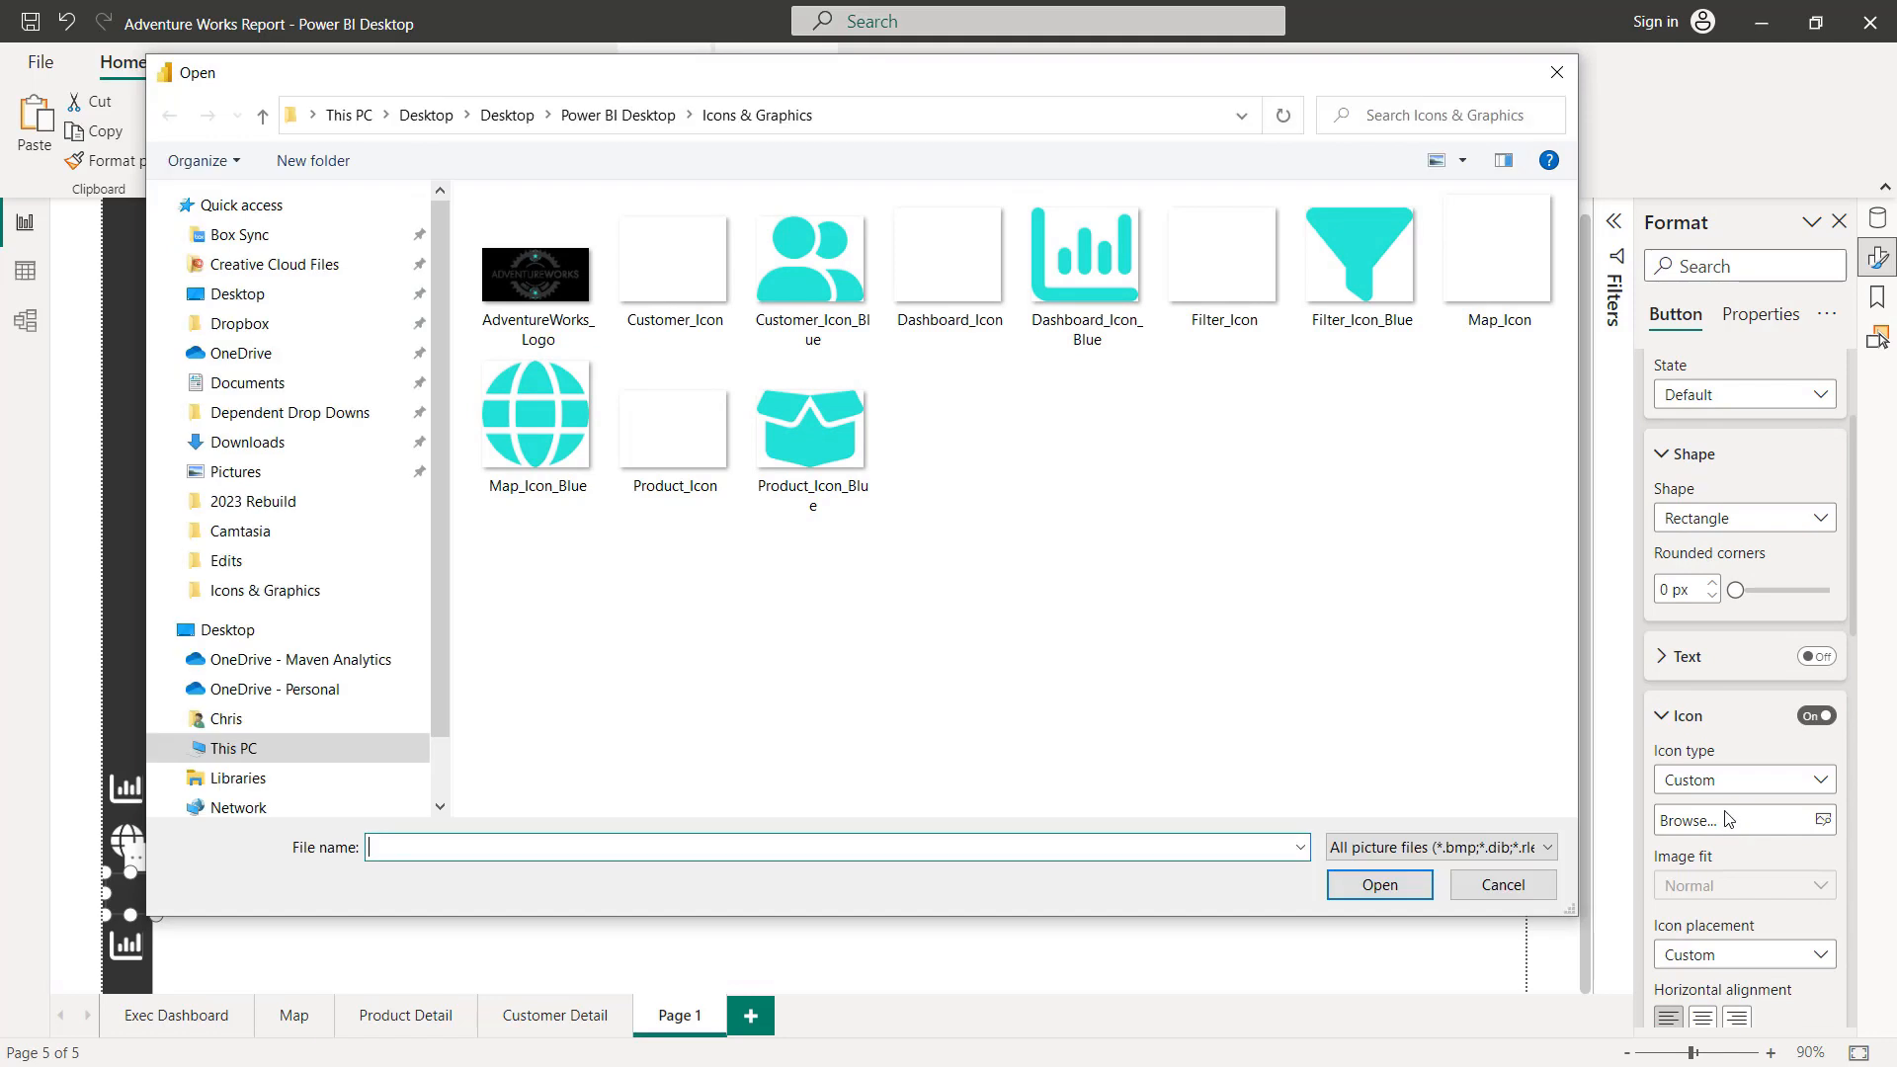
pyautogui.doubleClick(671, 427)
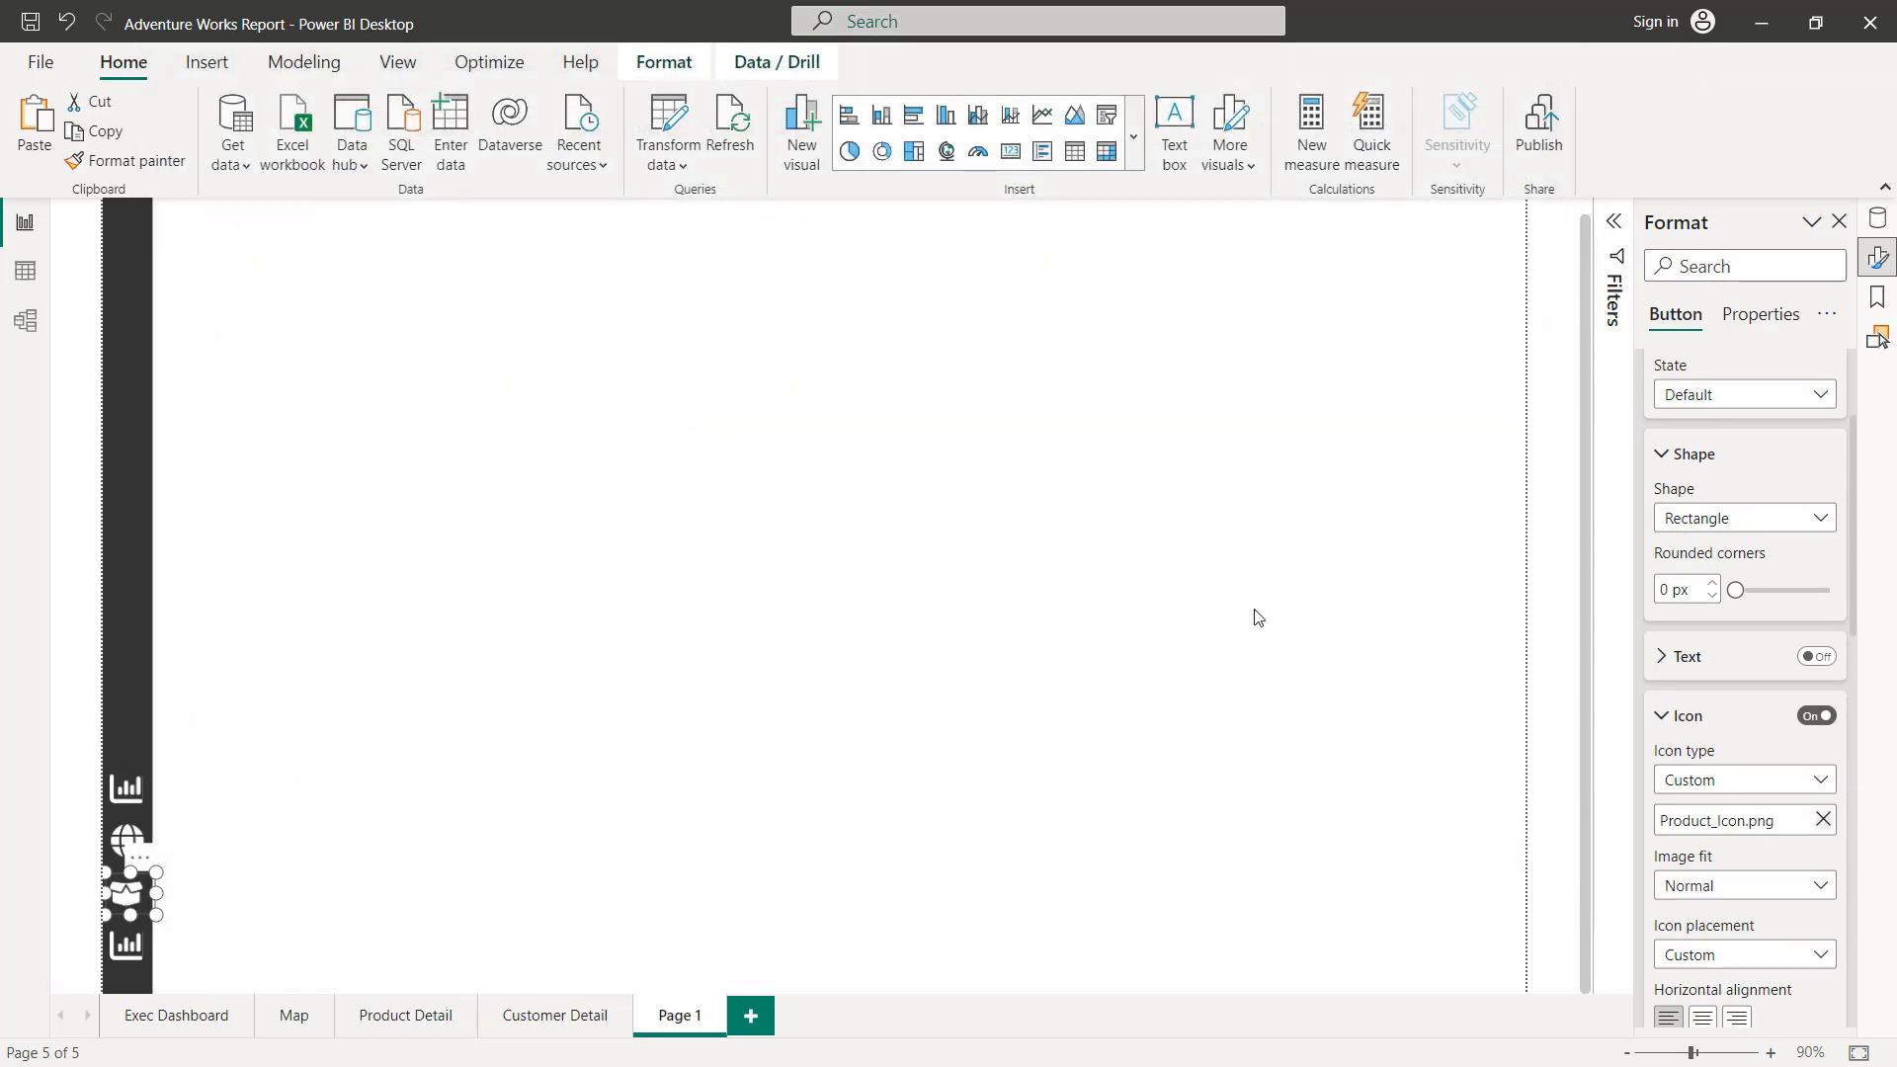
# Step: Replace the product button's On hover icon with the Product_Icon_Blue image
pyautogui.scroll(2, 1729, 542)
pyautogui.click(1717, 596)
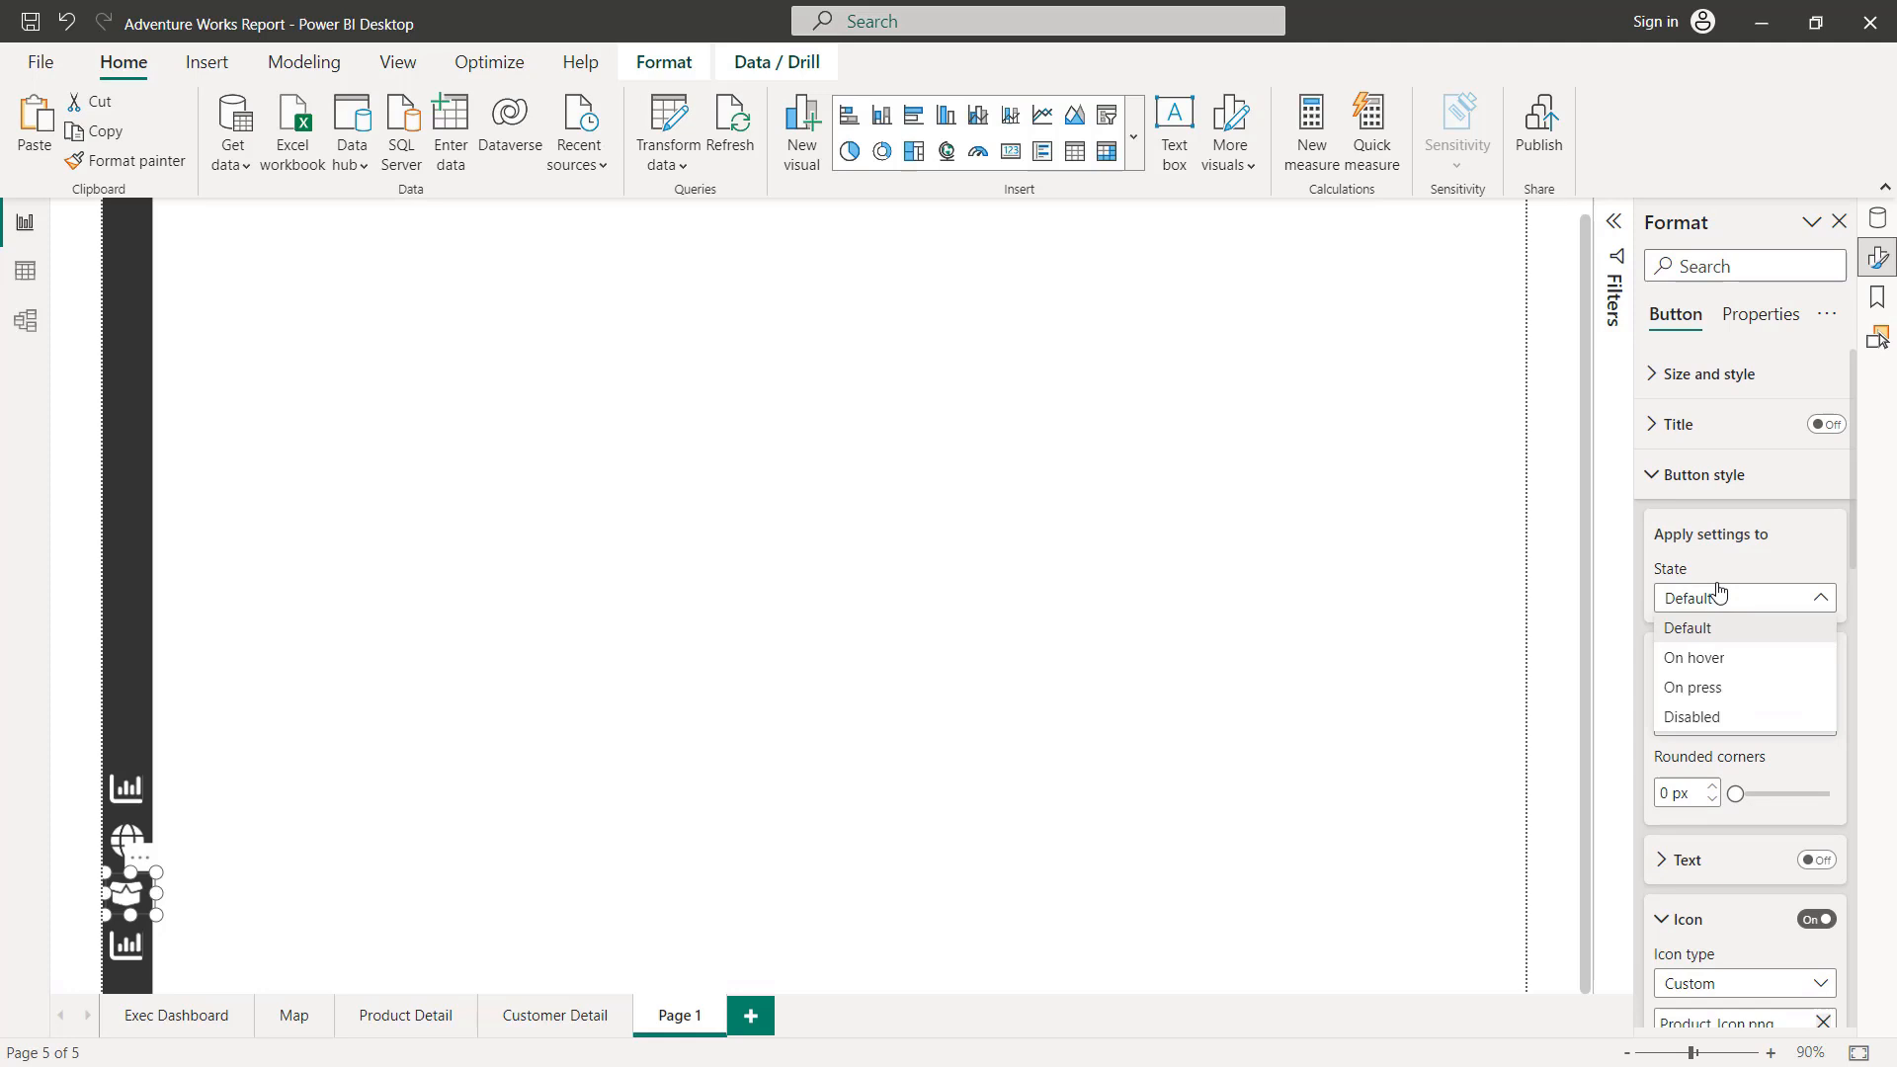
pyautogui.click(1731, 660)
pyautogui.scroll(-2, 1763, 697)
pyautogui.click(1821, 679)
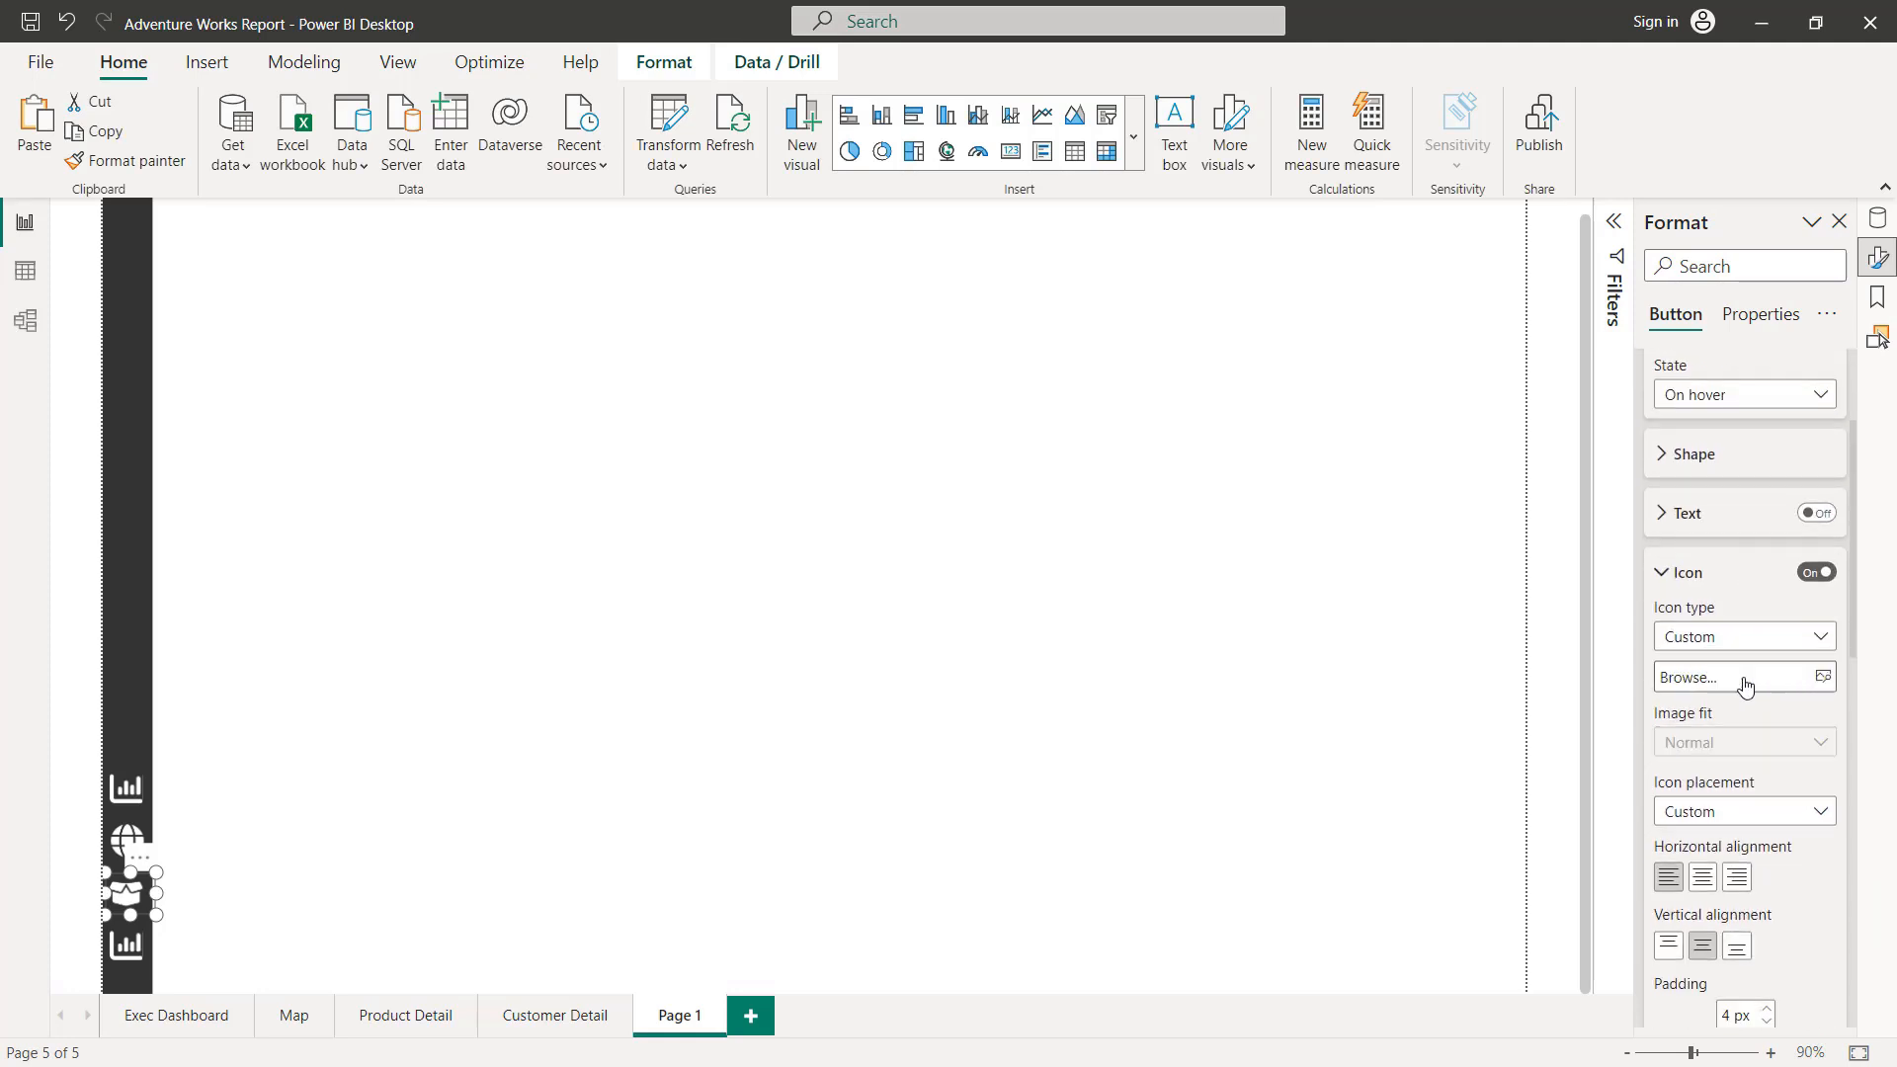
pyautogui.click(1741, 678)
pyautogui.doubleClick(832, 432)
# Step: Replace the product button's On press icon with the Product_Icon_Blue image
pyautogui.scroll(2, 1768, 603)
pyautogui.click(1761, 600)
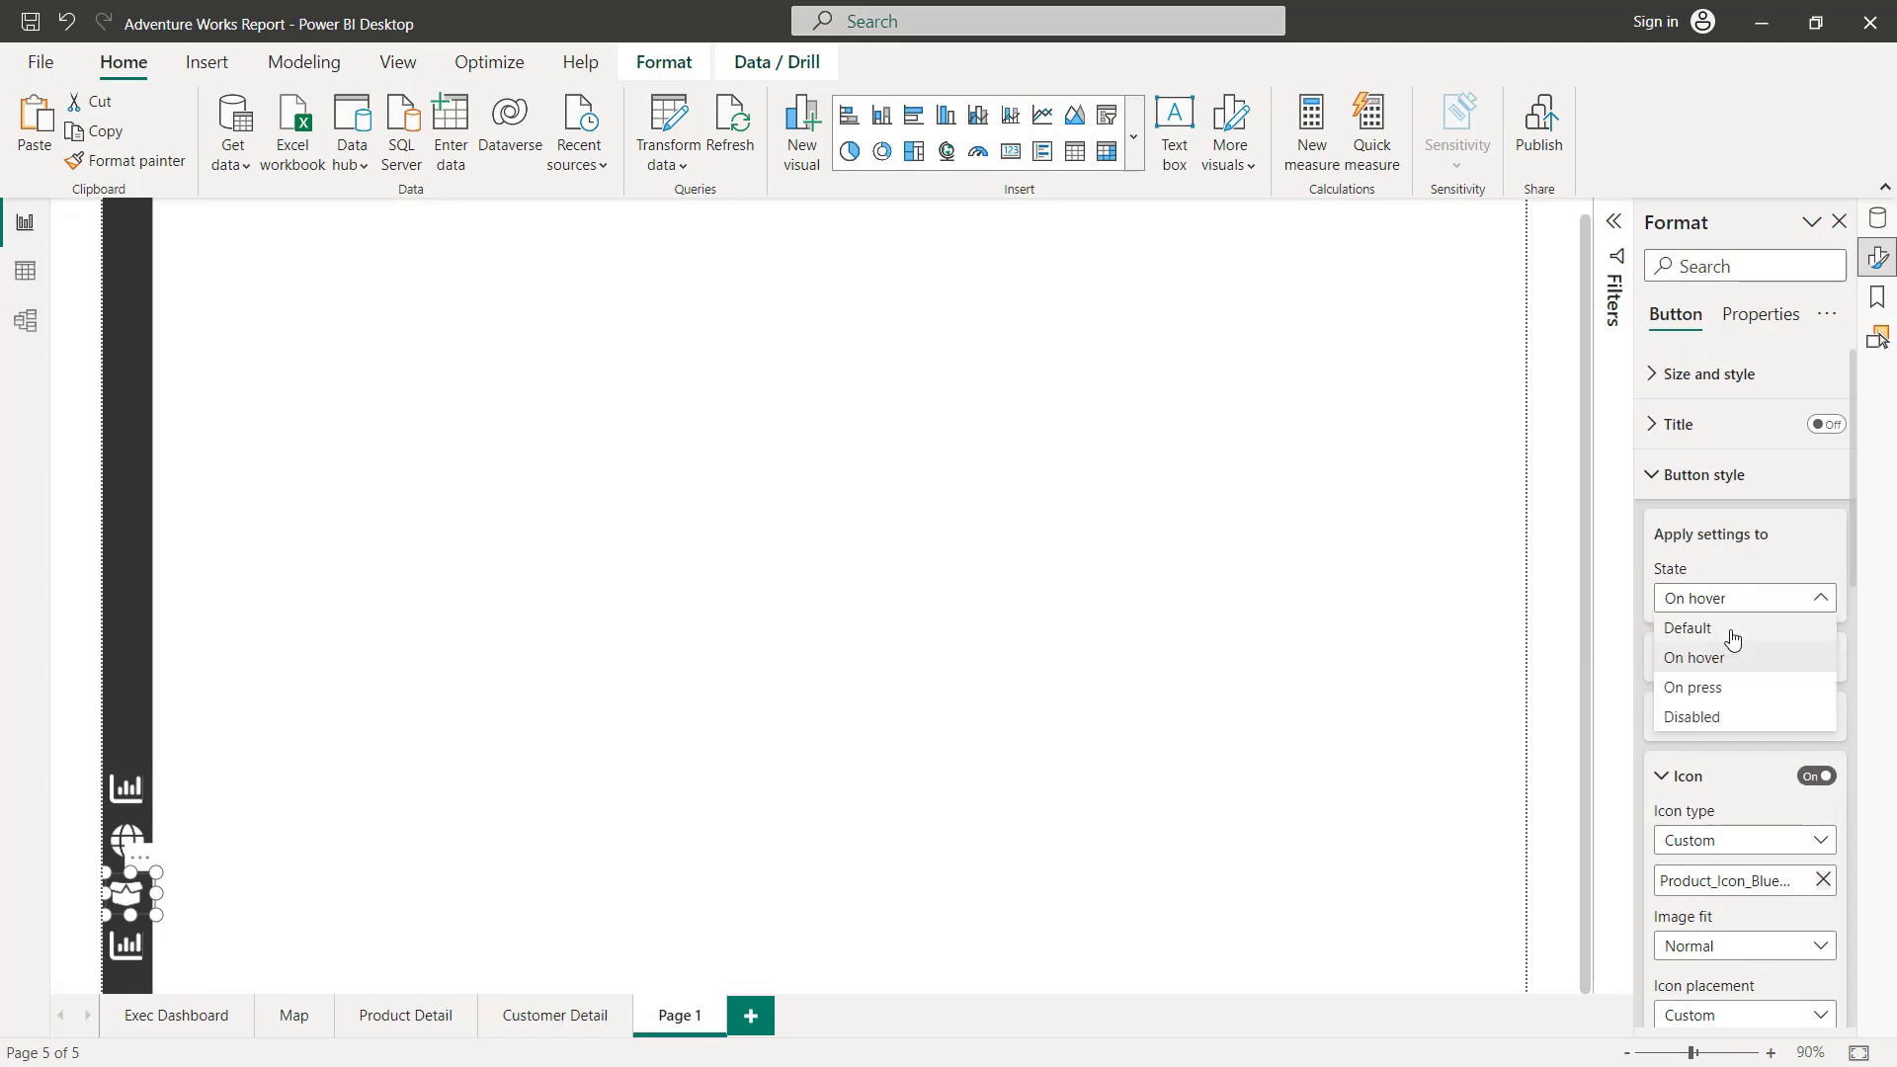
pyautogui.click(1719, 686)
pyautogui.scroll(-2, 1766, 711)
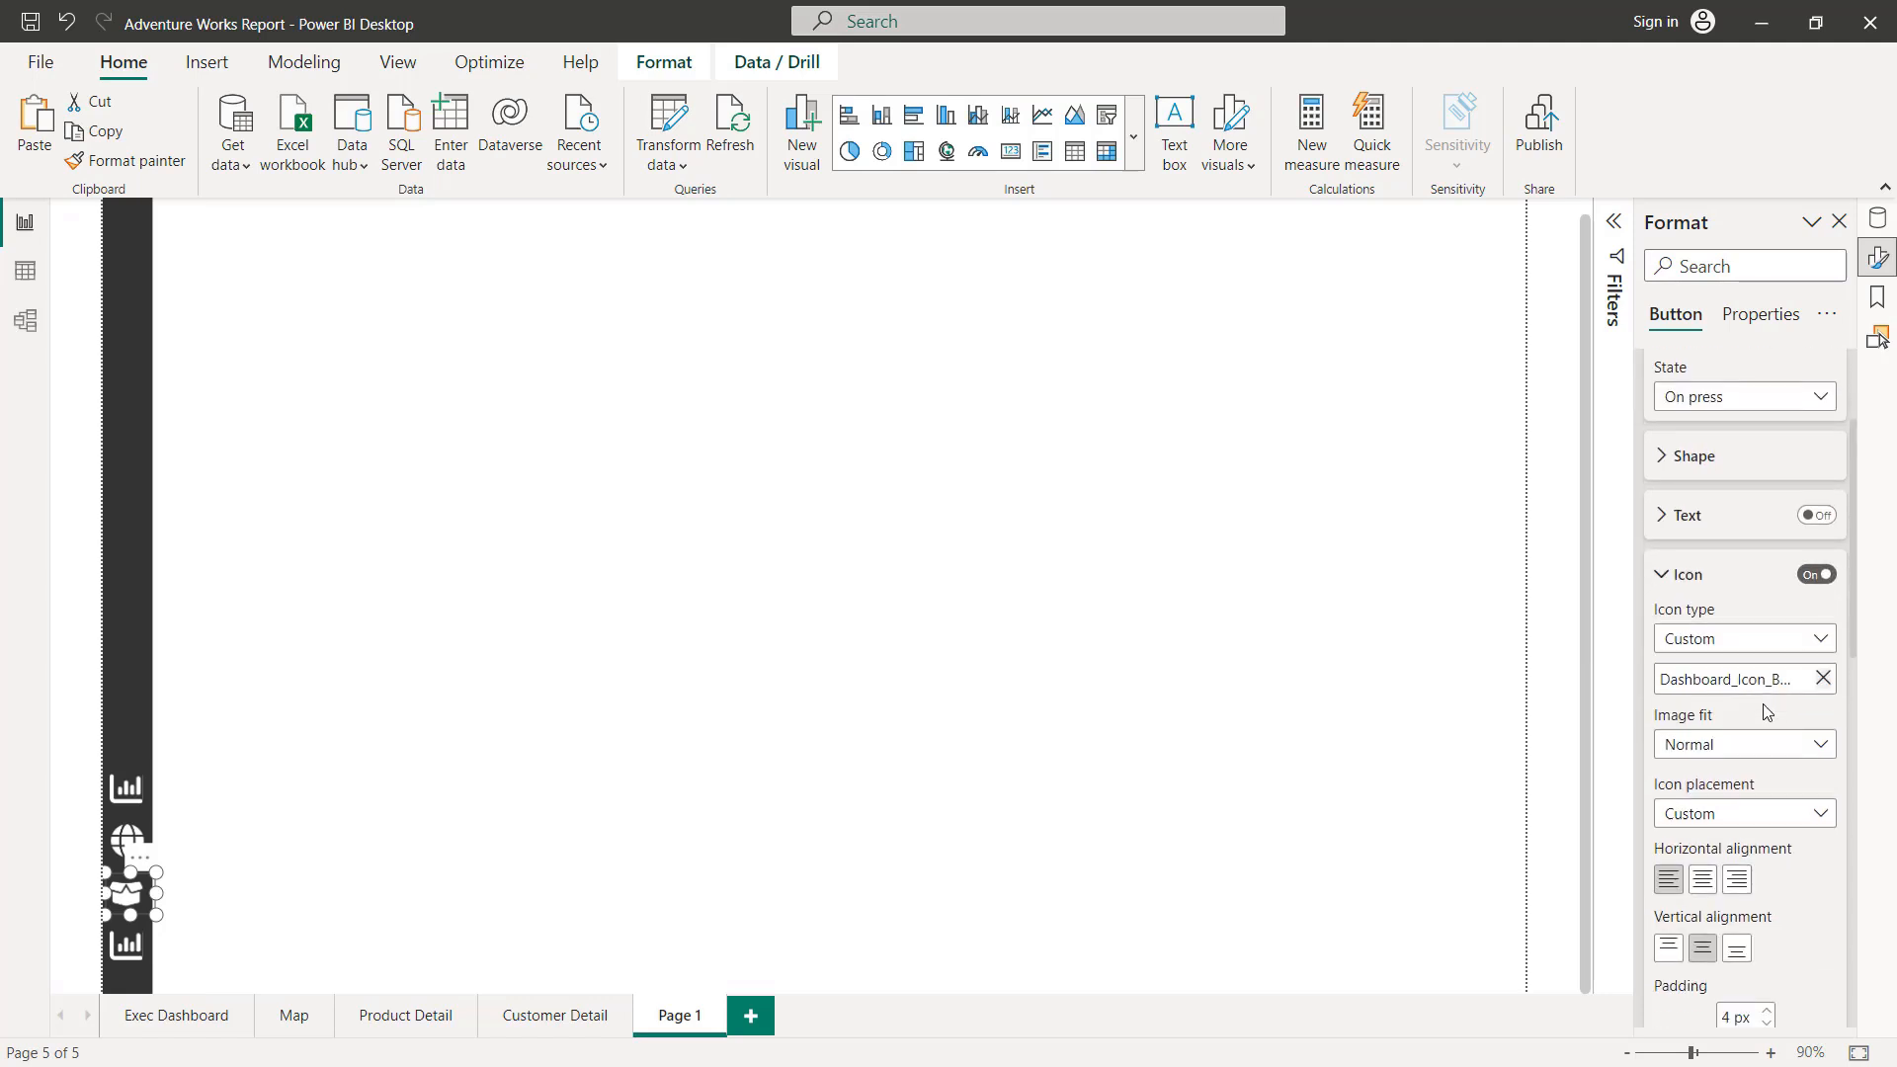
pyautogui.scroll(-1, 1768, 772)
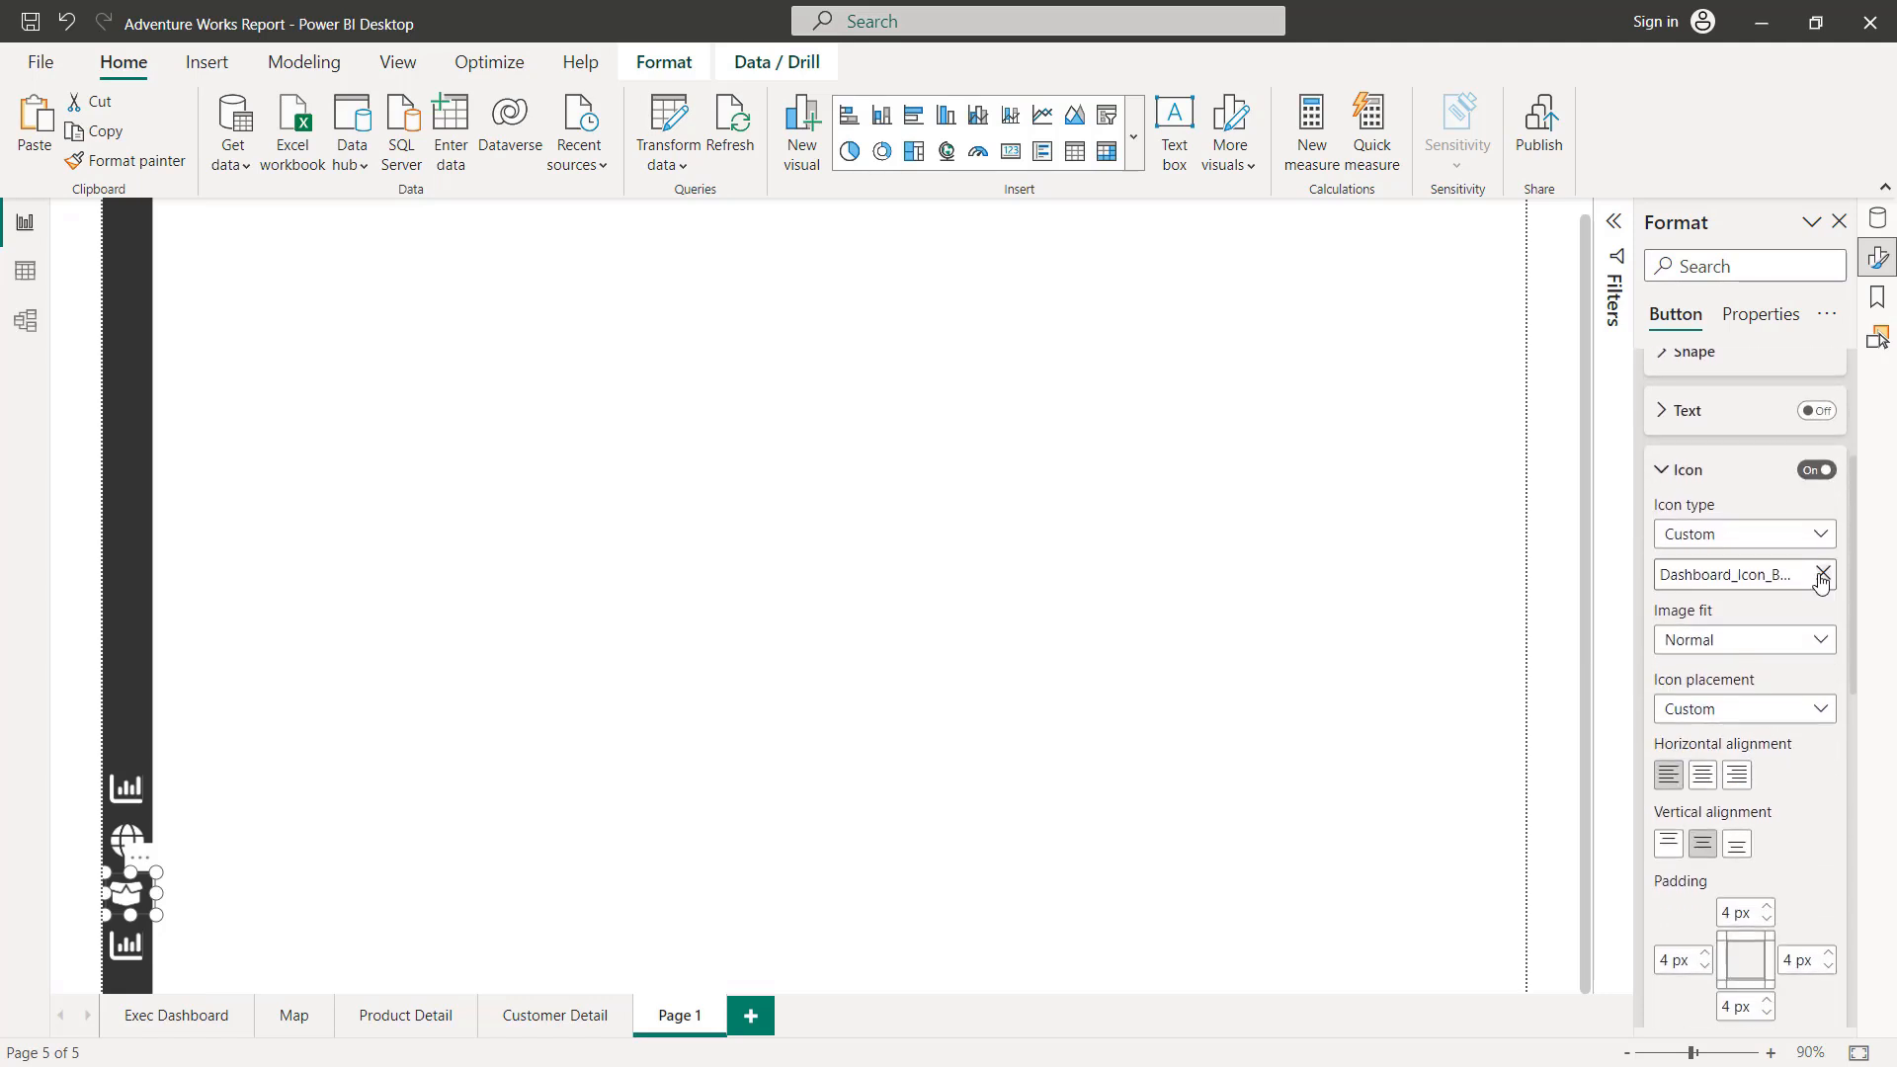
pyautogui.click(1823, 574)
pyautogui.click(1736, 581)
pyautogui.doubleClick(827, 435)
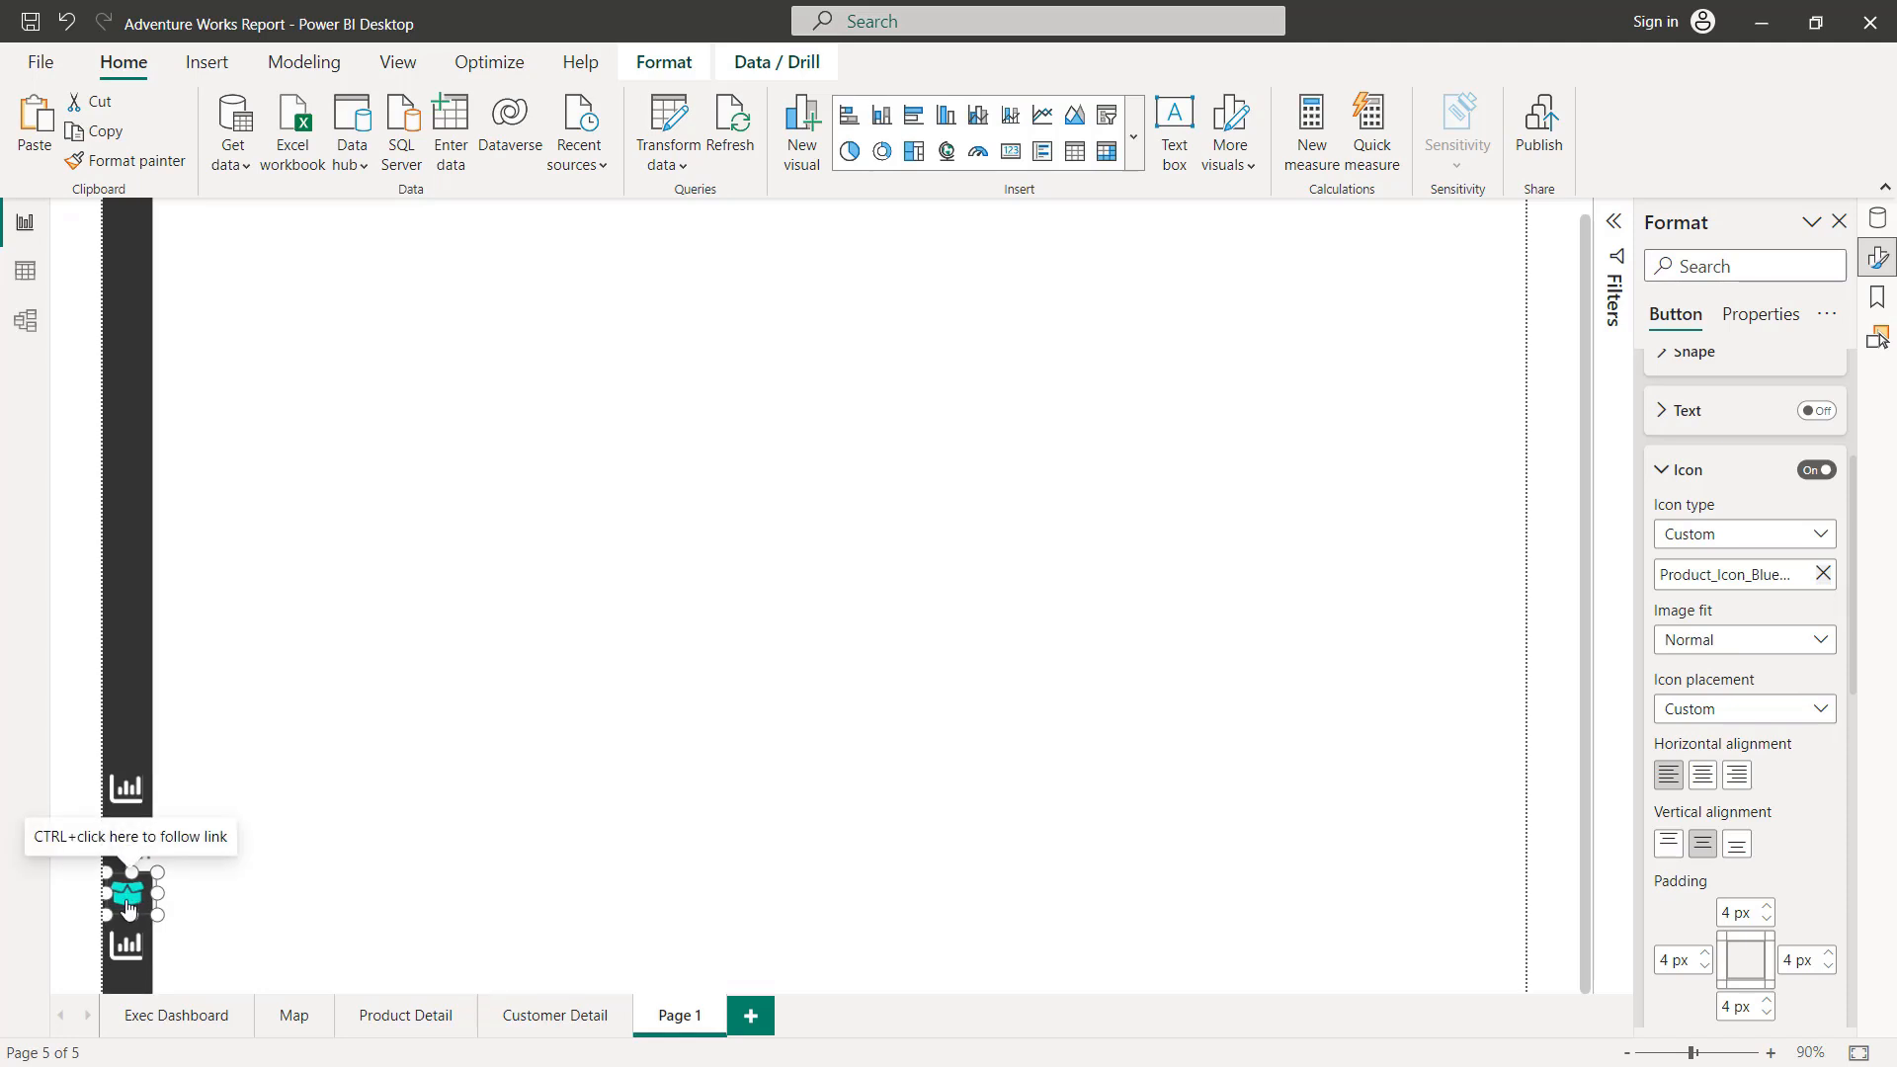
# Step: Set the product button's page navigation destination to Product Detail and deselect the button
pyautogui.click(284, 850)
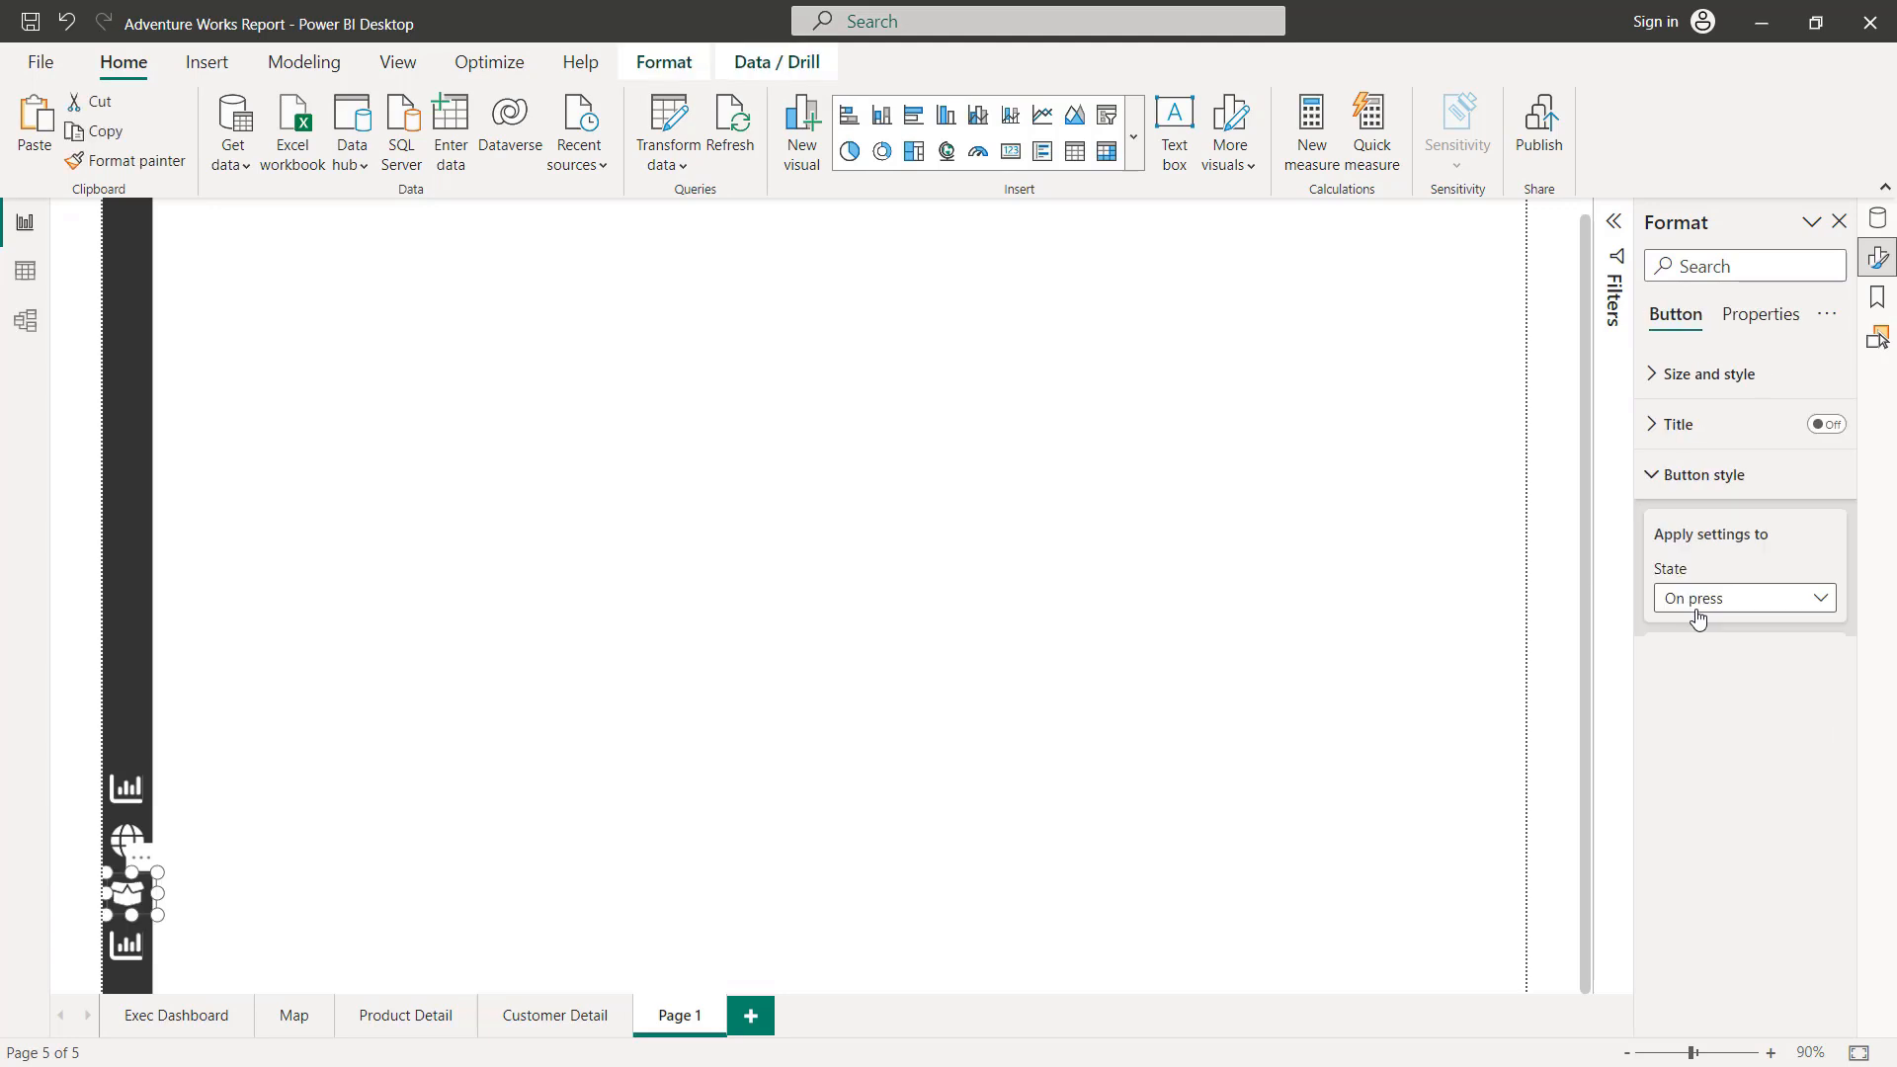
pyautogui.scroll(-3, 1719, 627)
pyautogui.scroll(-10, 1727, 629)
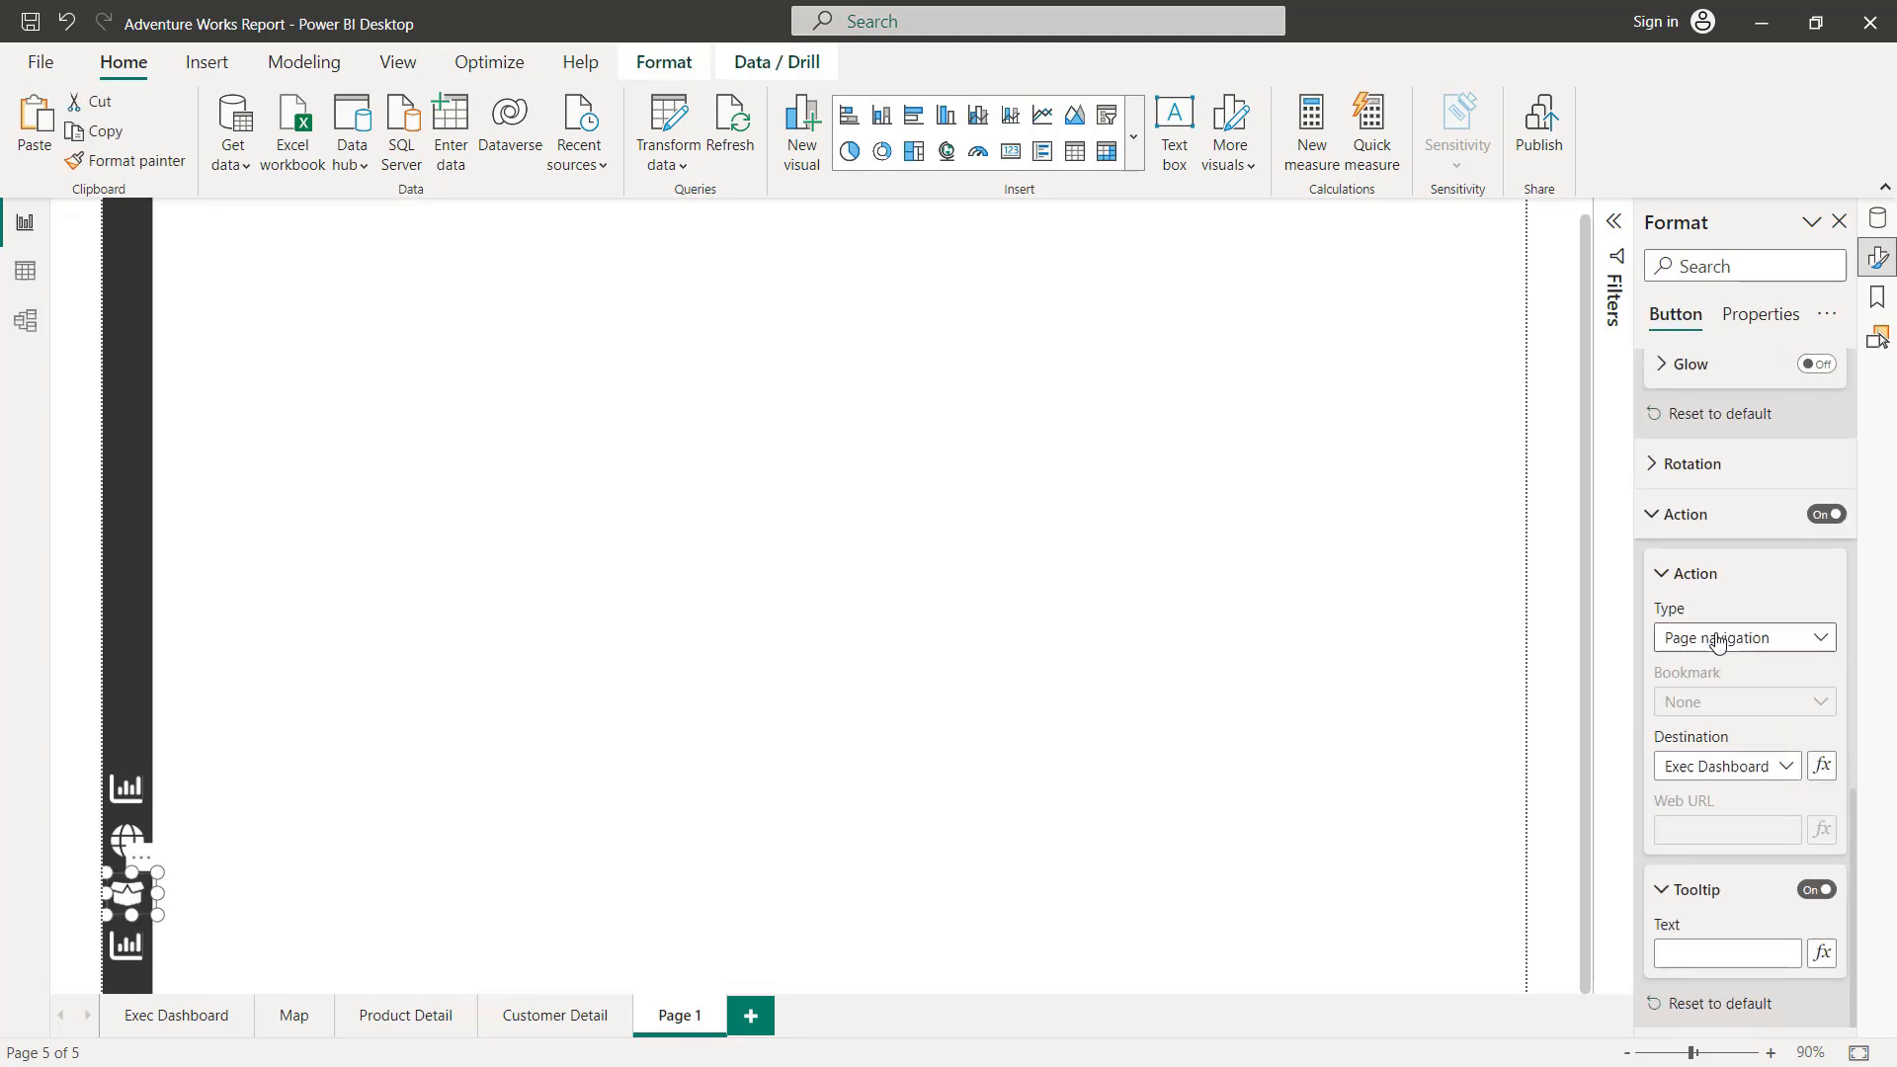
pyautogui.click(1739, 766)
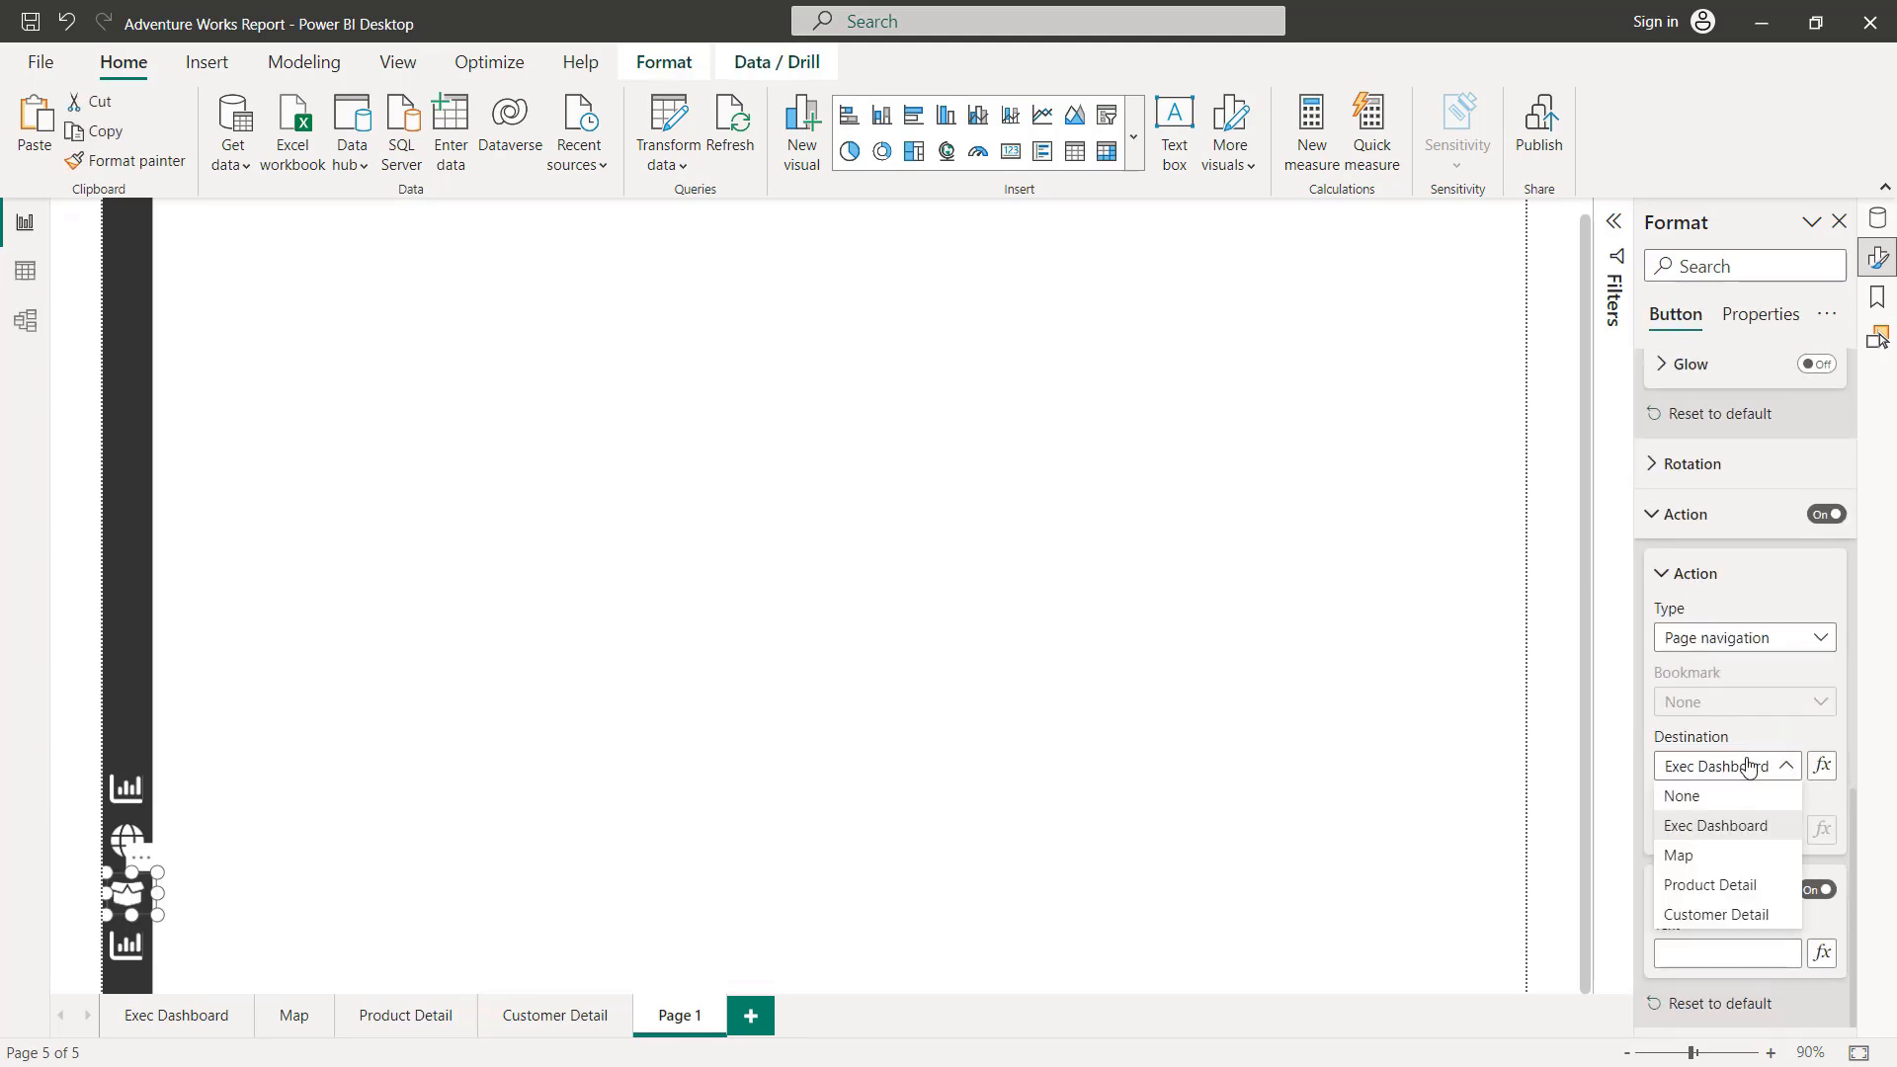
pyautogui.click(1705, 882)
pyautogui.click(599, 793)
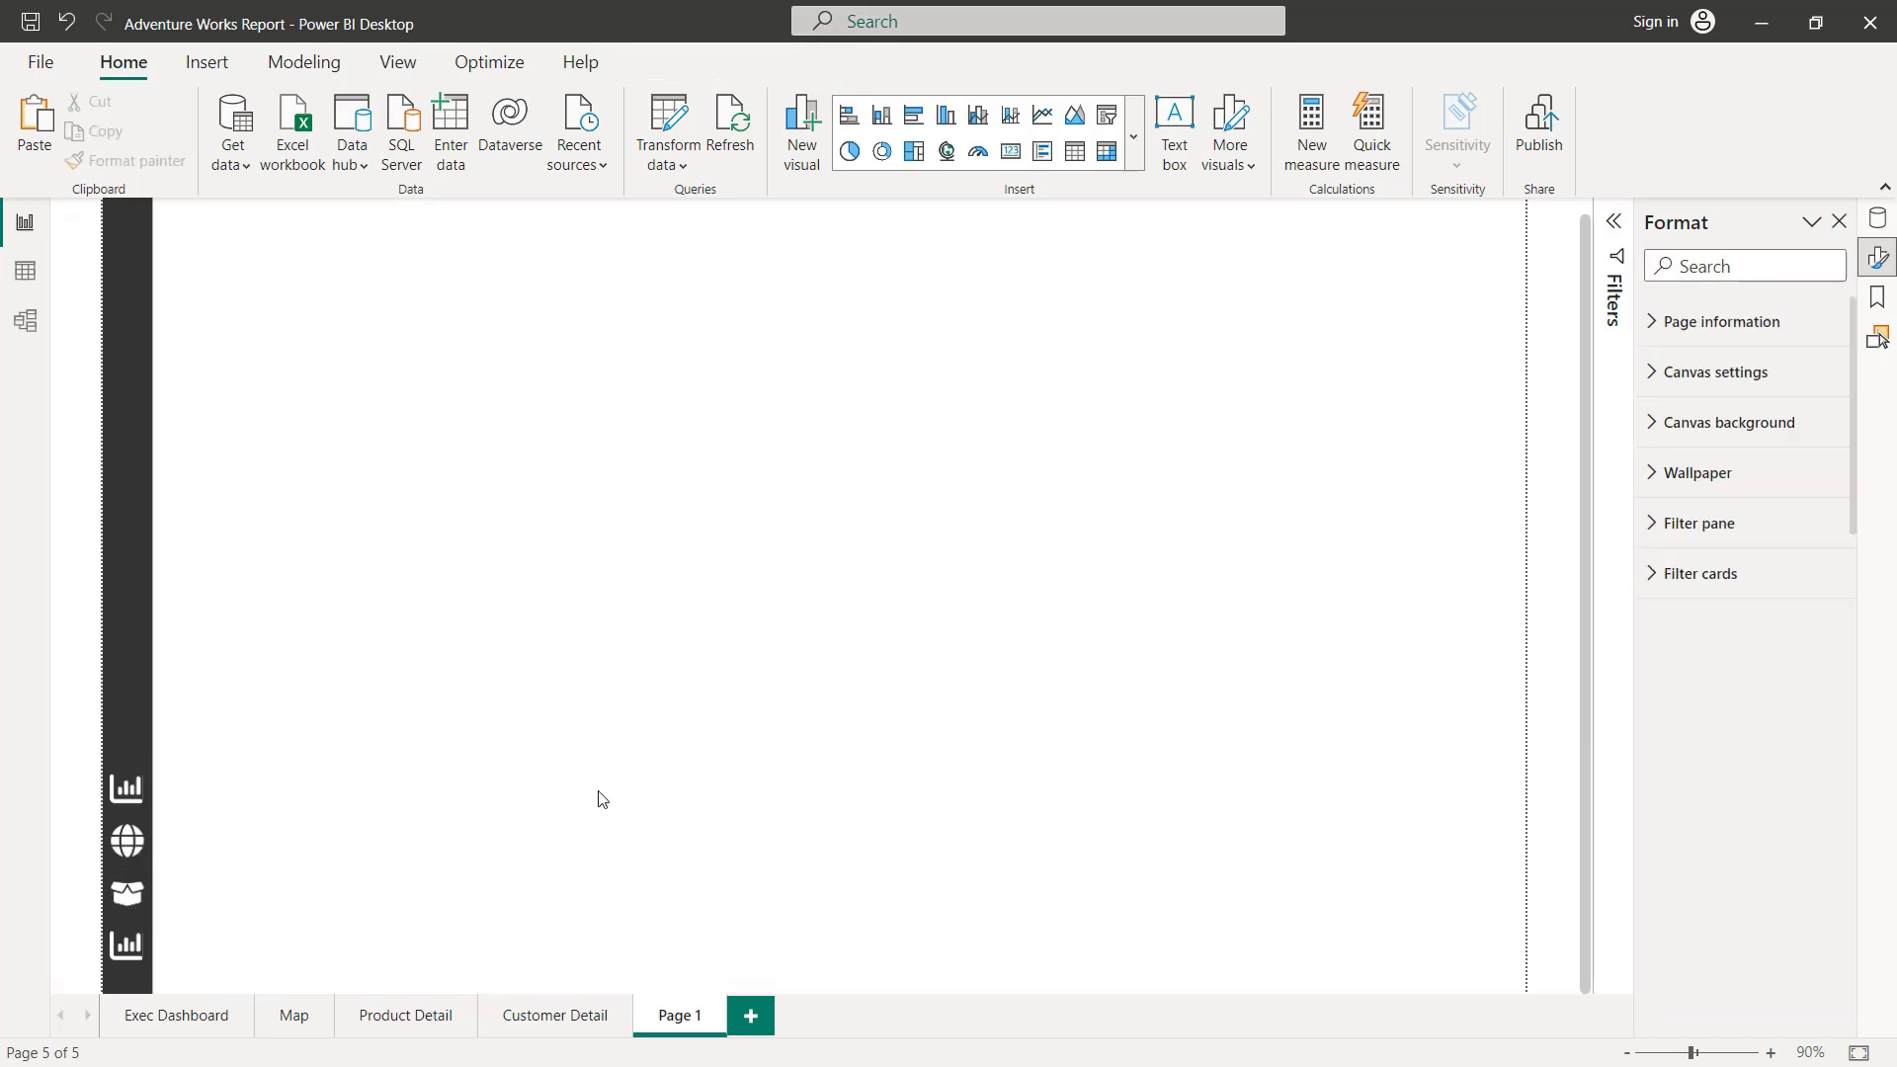
# Step: Replace the Default state icon of the lowest sidebar button with the Customer_Icon image
pyautogui.click(127, 954)
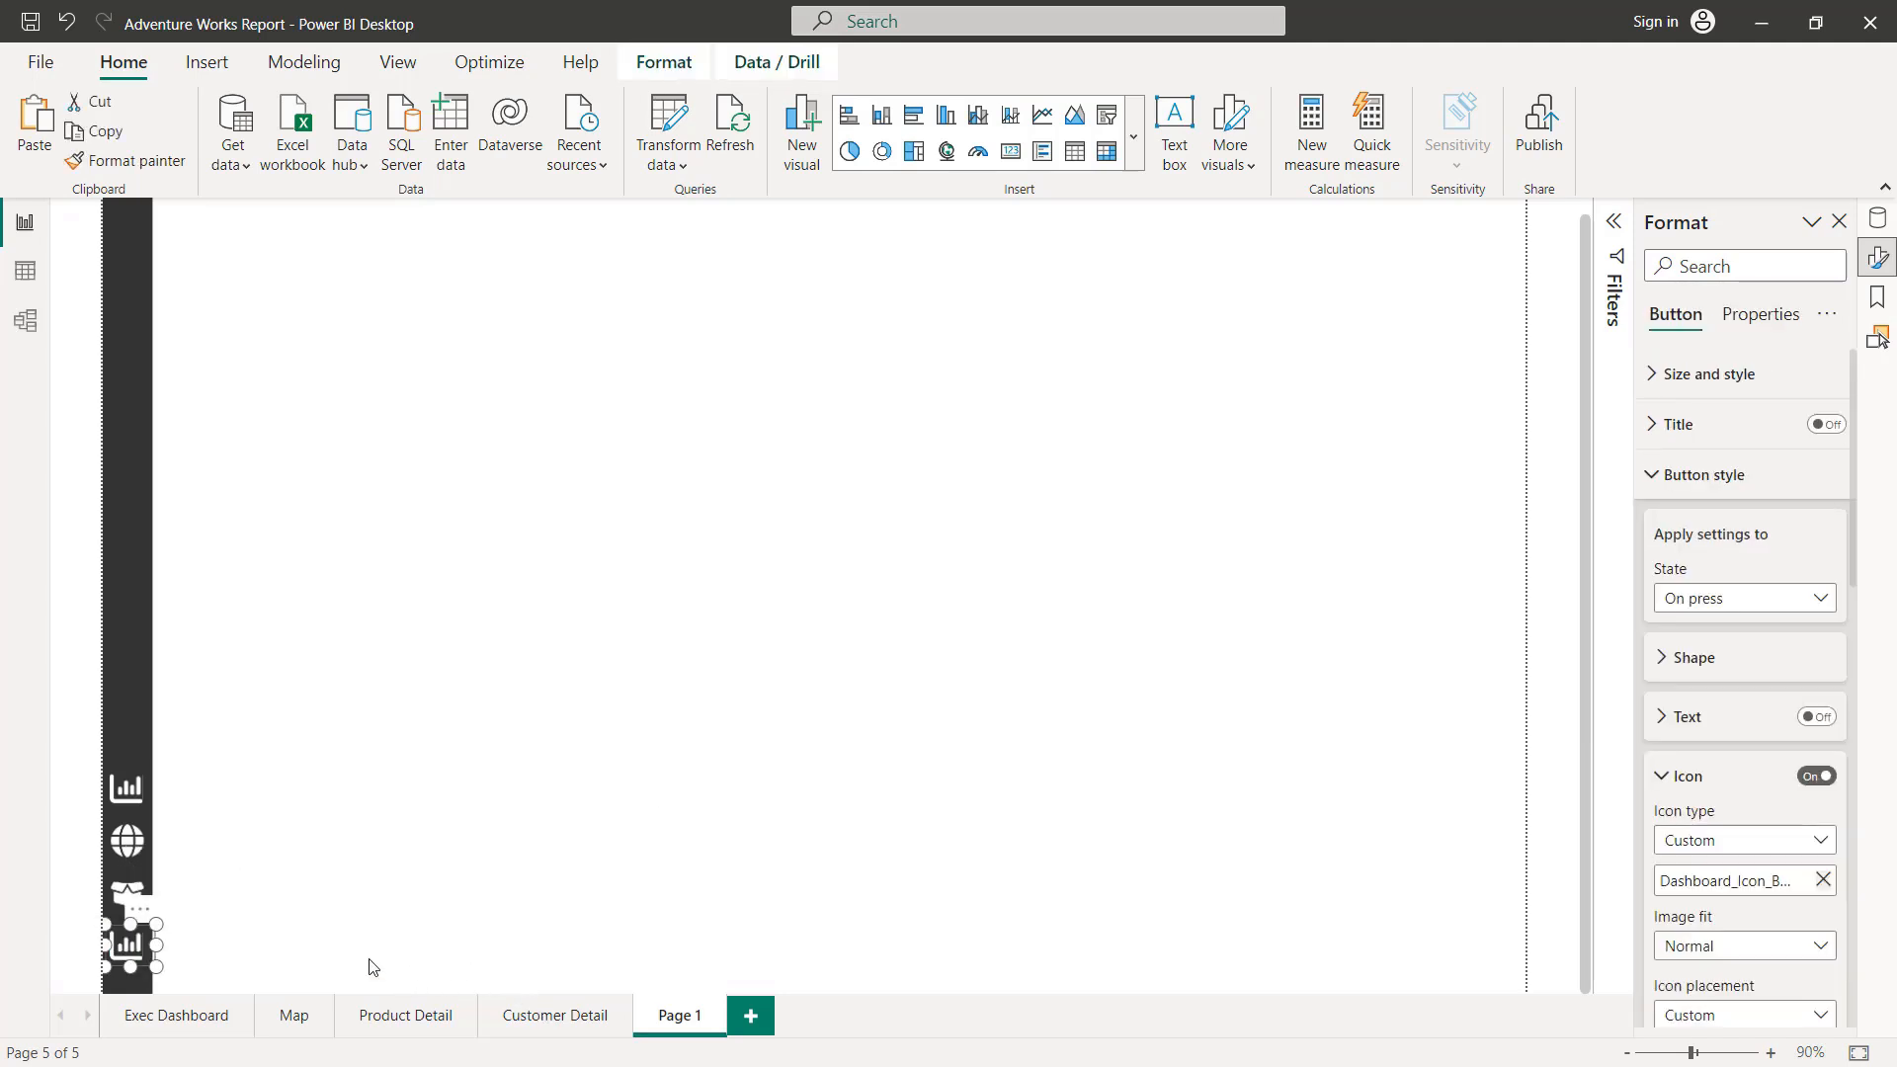
pyautogui.click(1692, 598)
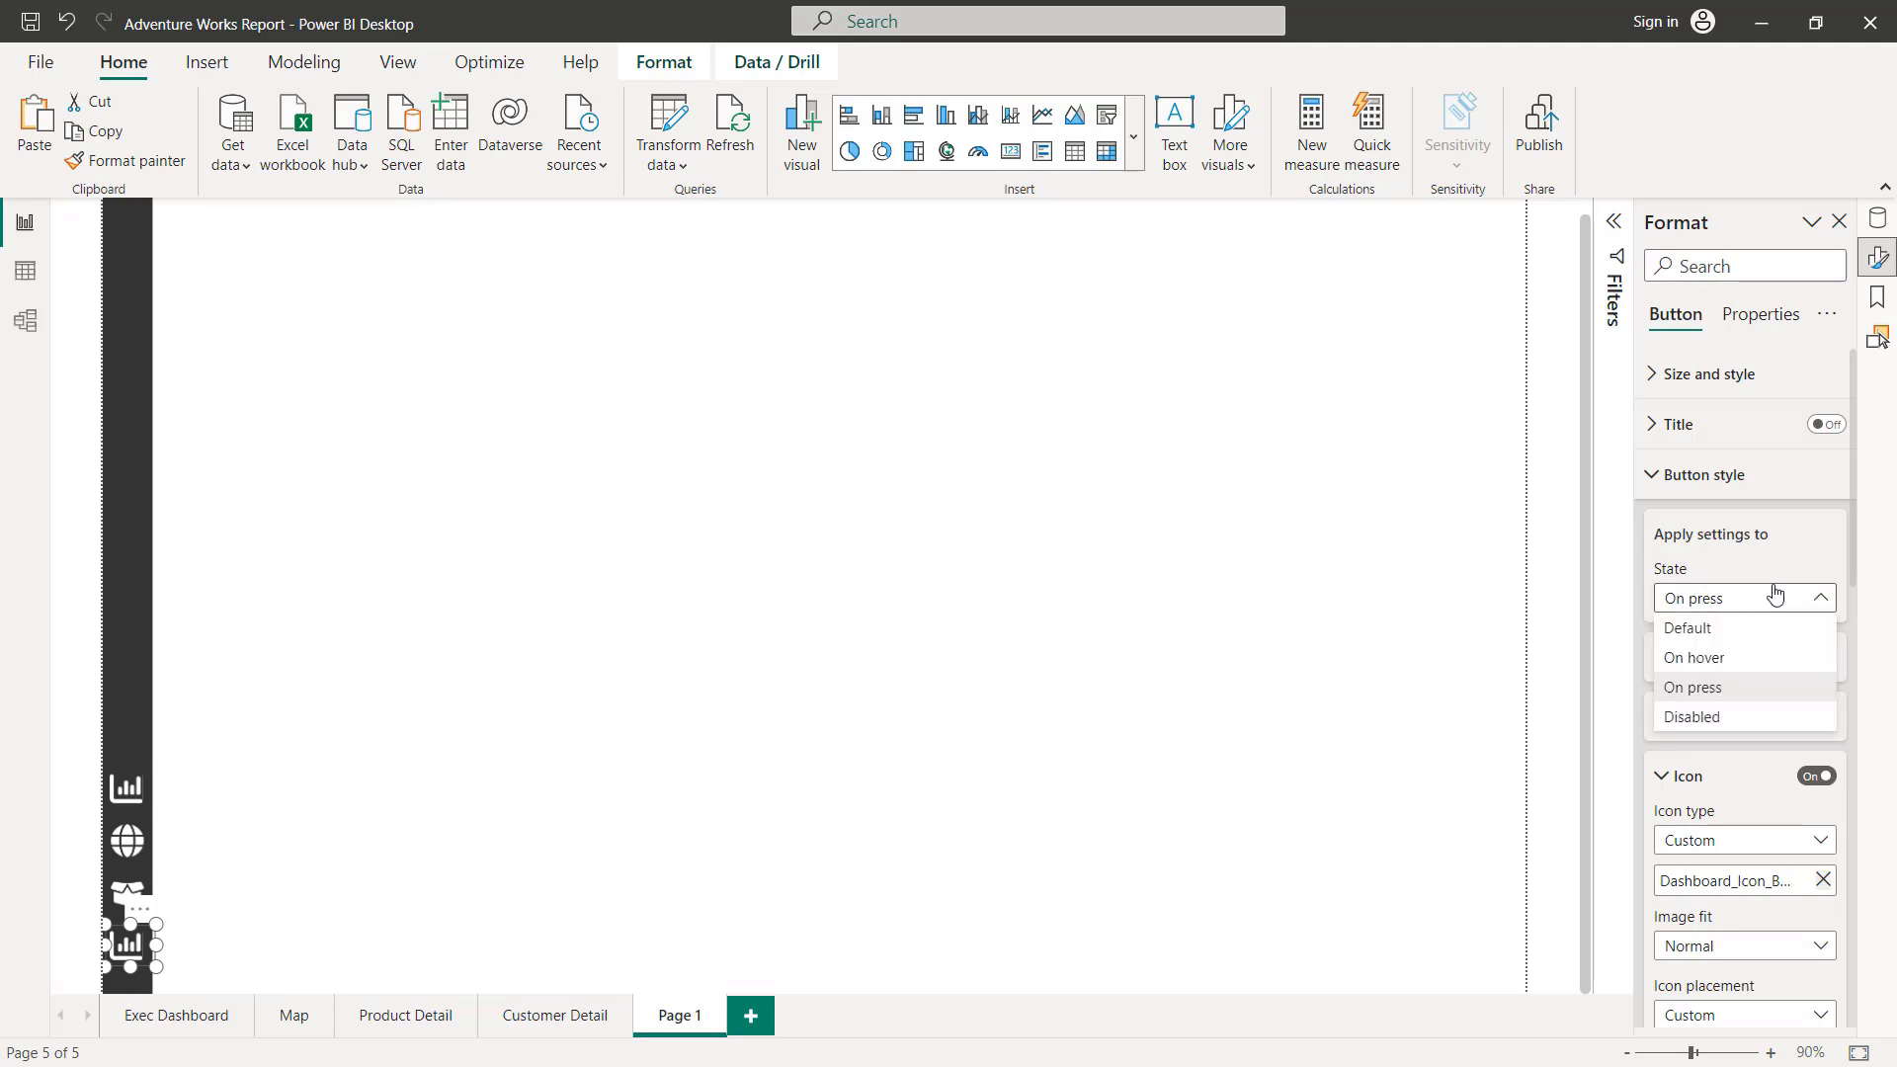
pyautogui.click(1739, 633)
pyautogui.scroll(-3, 1757, 678)
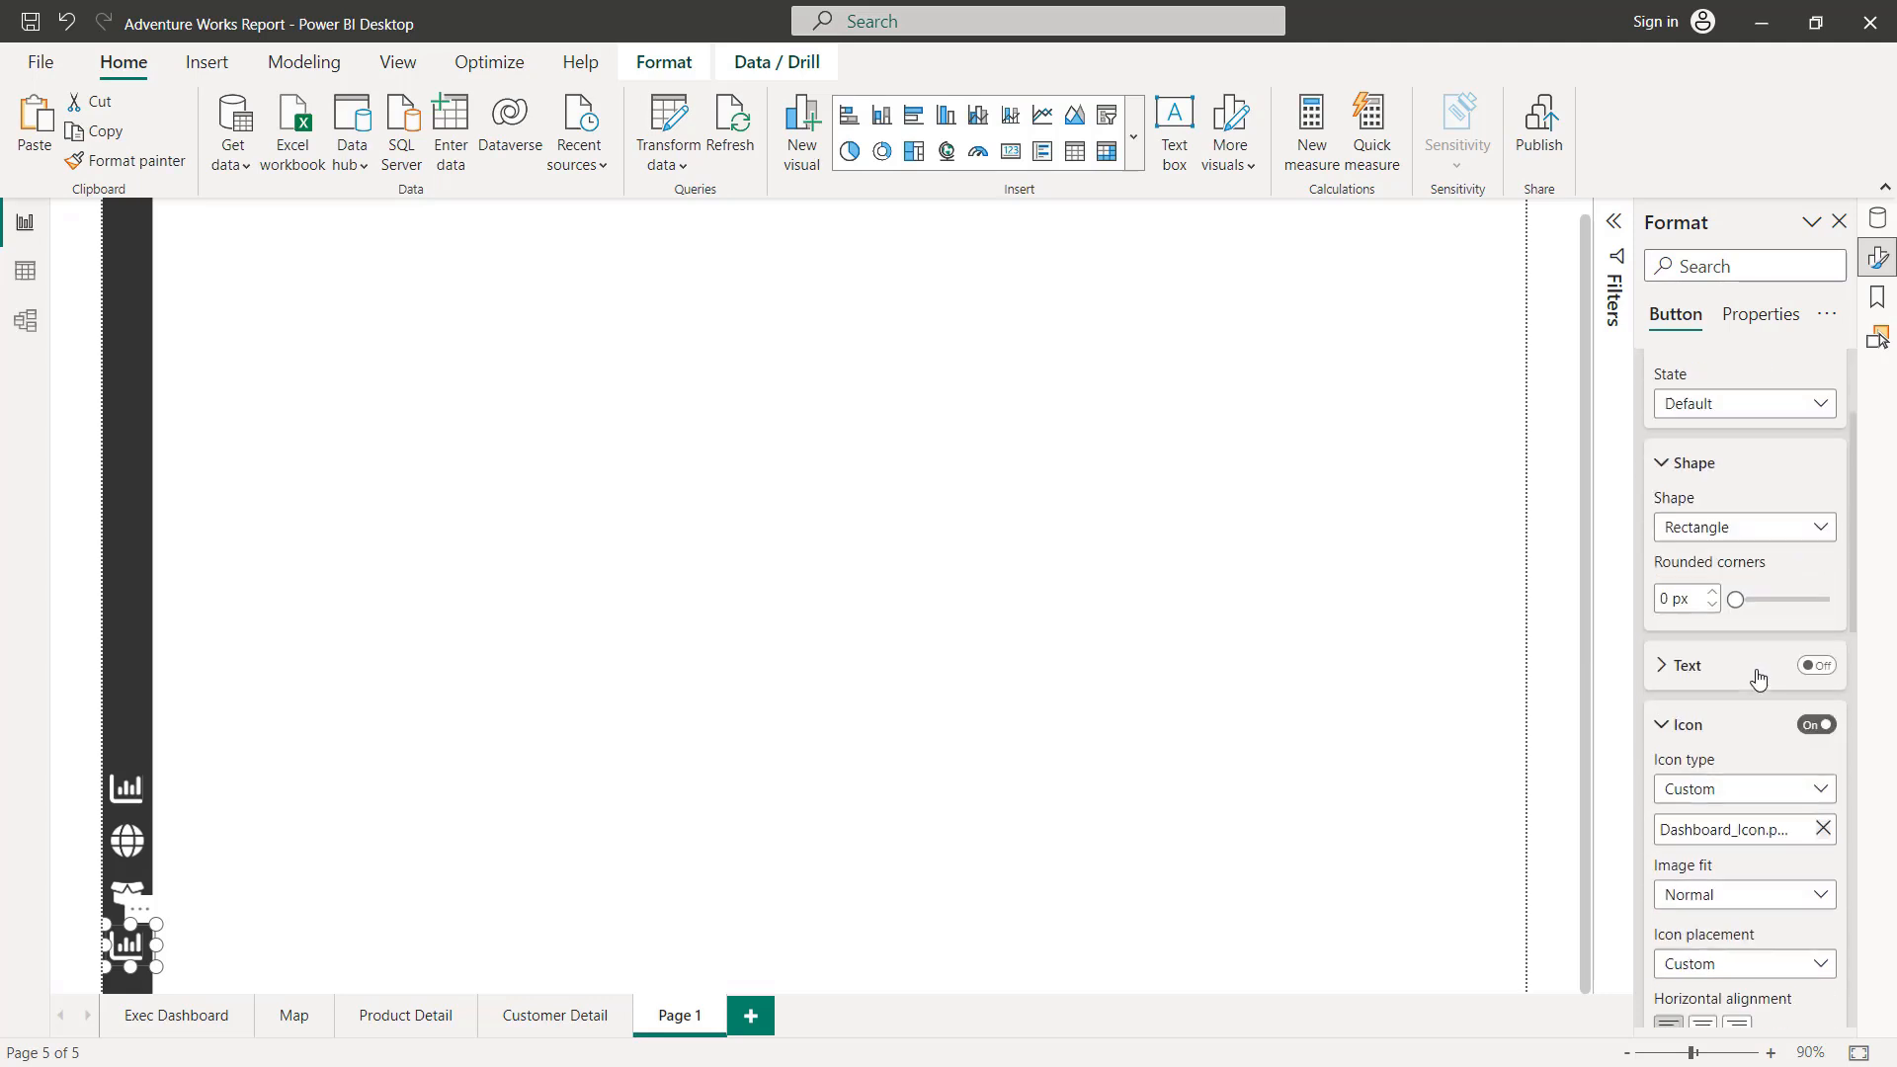
pyautogui.click(1820, 718)
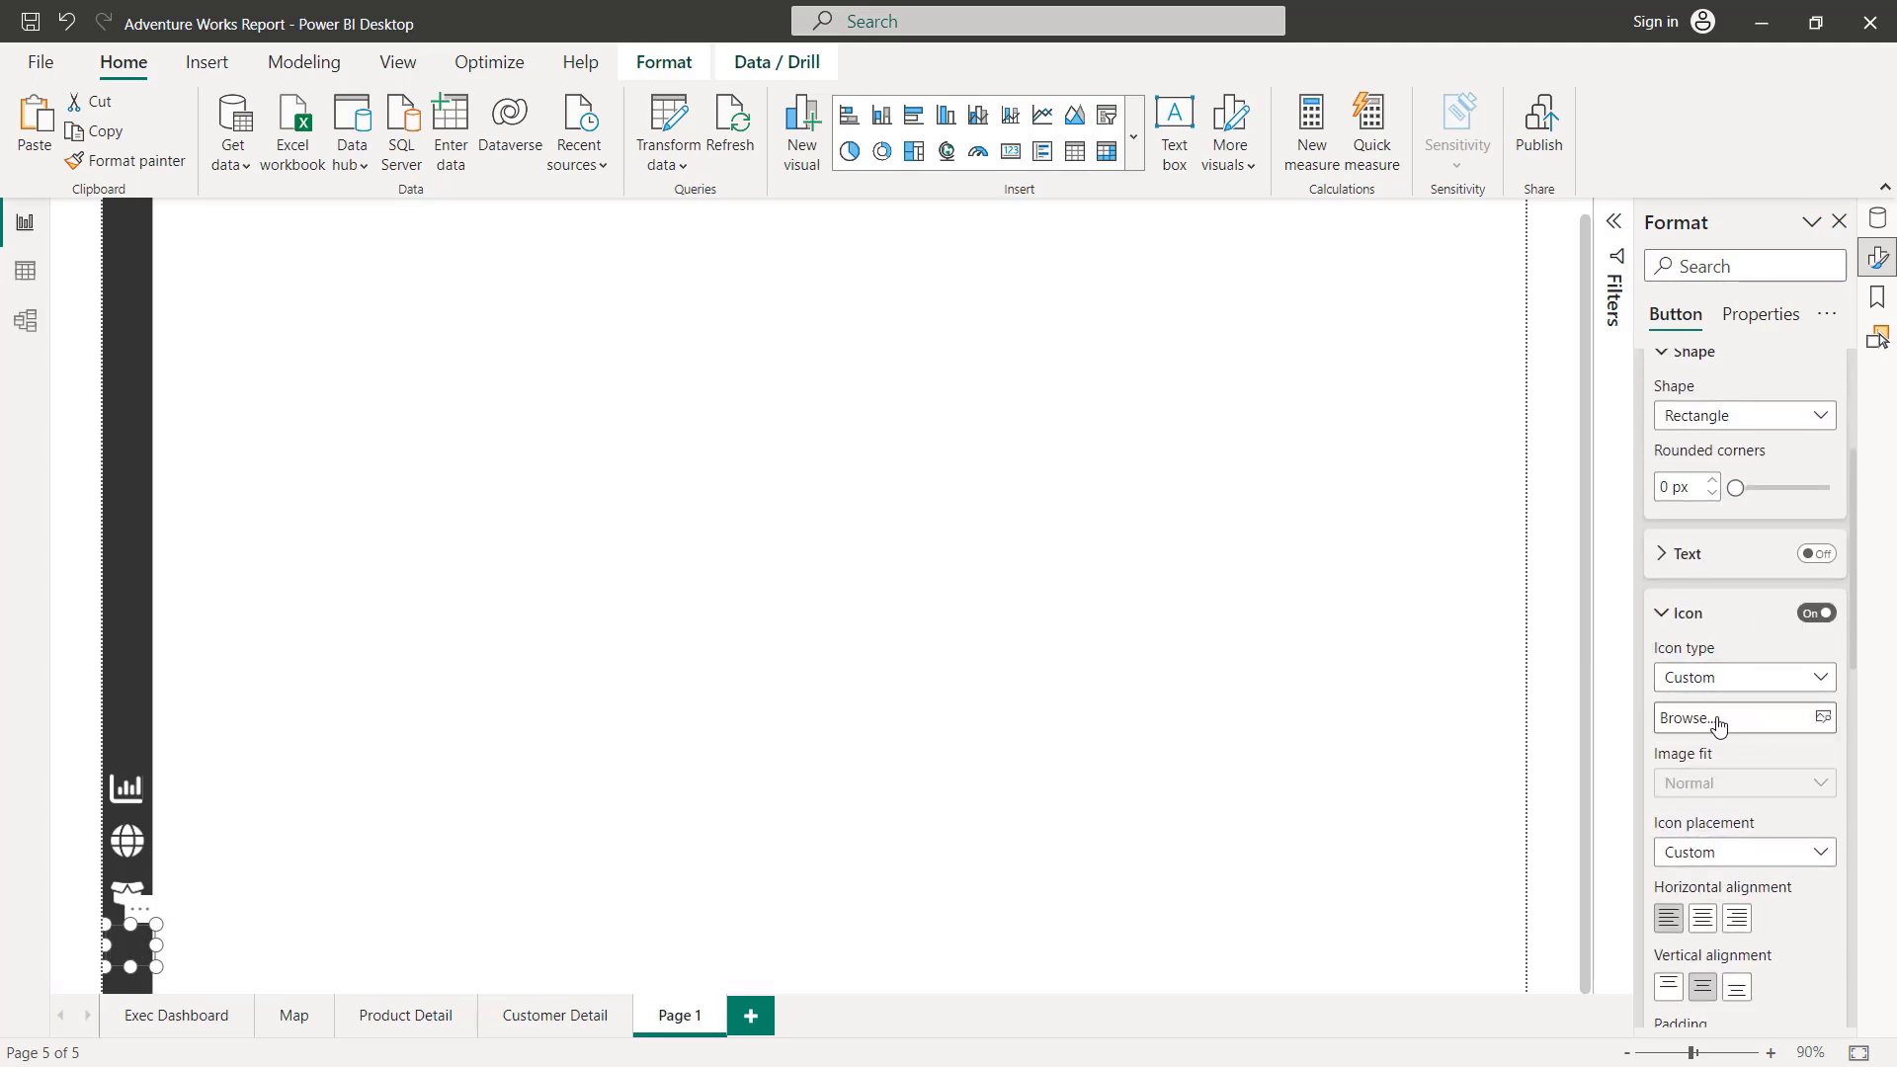
pyautogui.click(1715, 718)
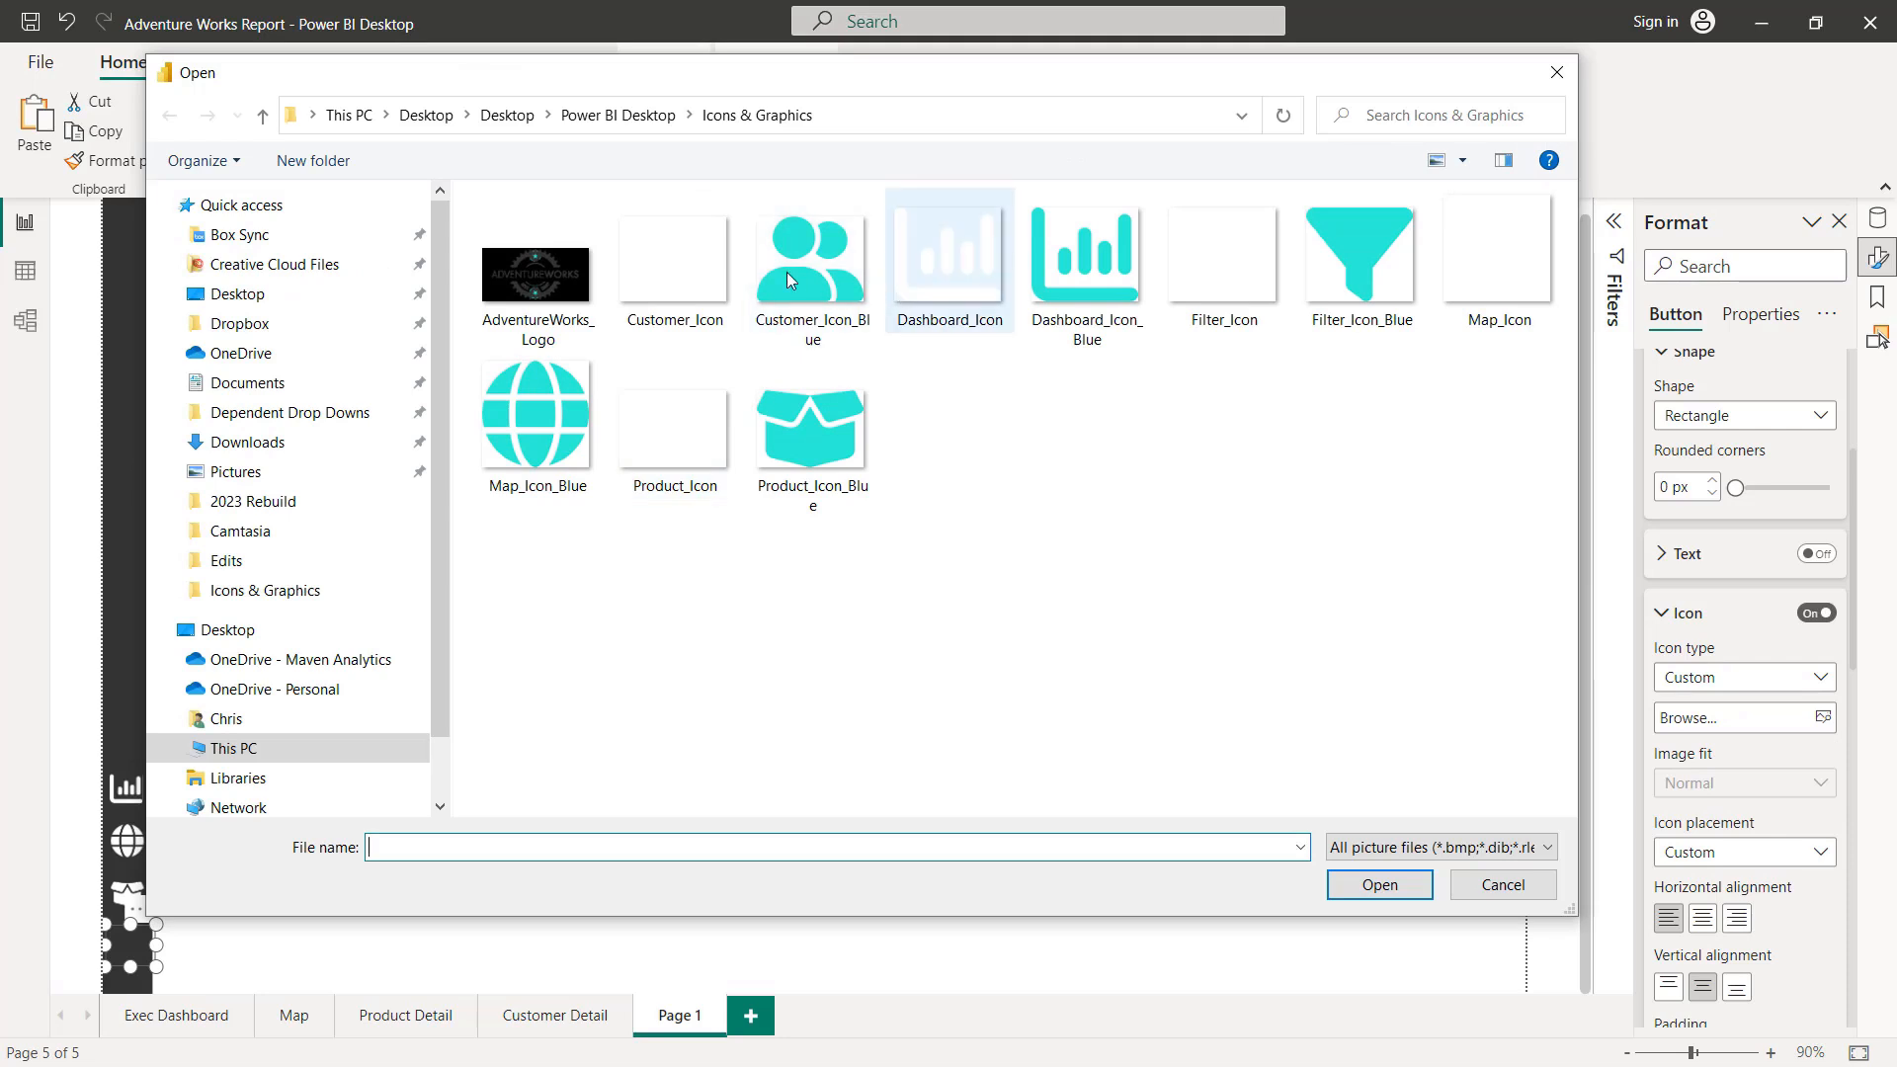
pyautogui.click(677, 272)
pyautogui.doubleClick(677, 274)
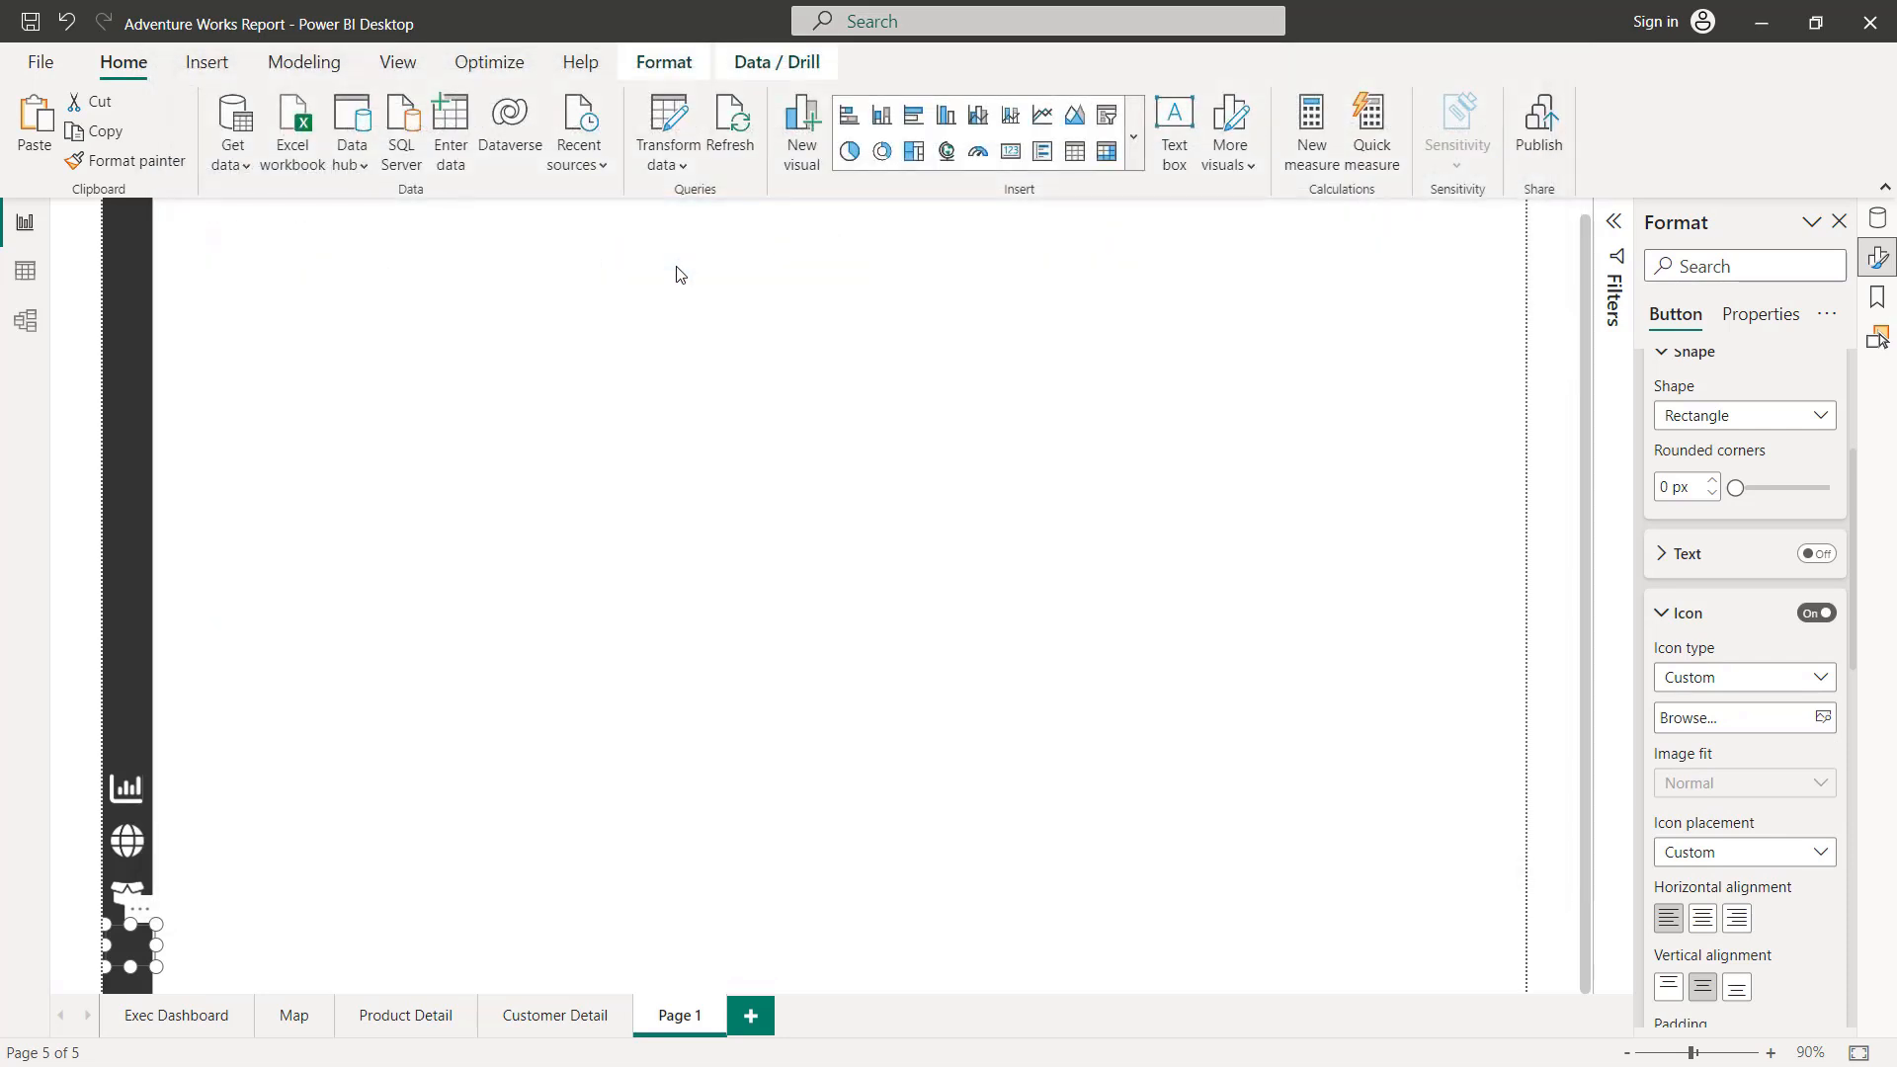
# Step: Replace the customer button's On hover icon with the Customer_Icon_Blue image
pyautogui.scroll(2, 1715, 575)
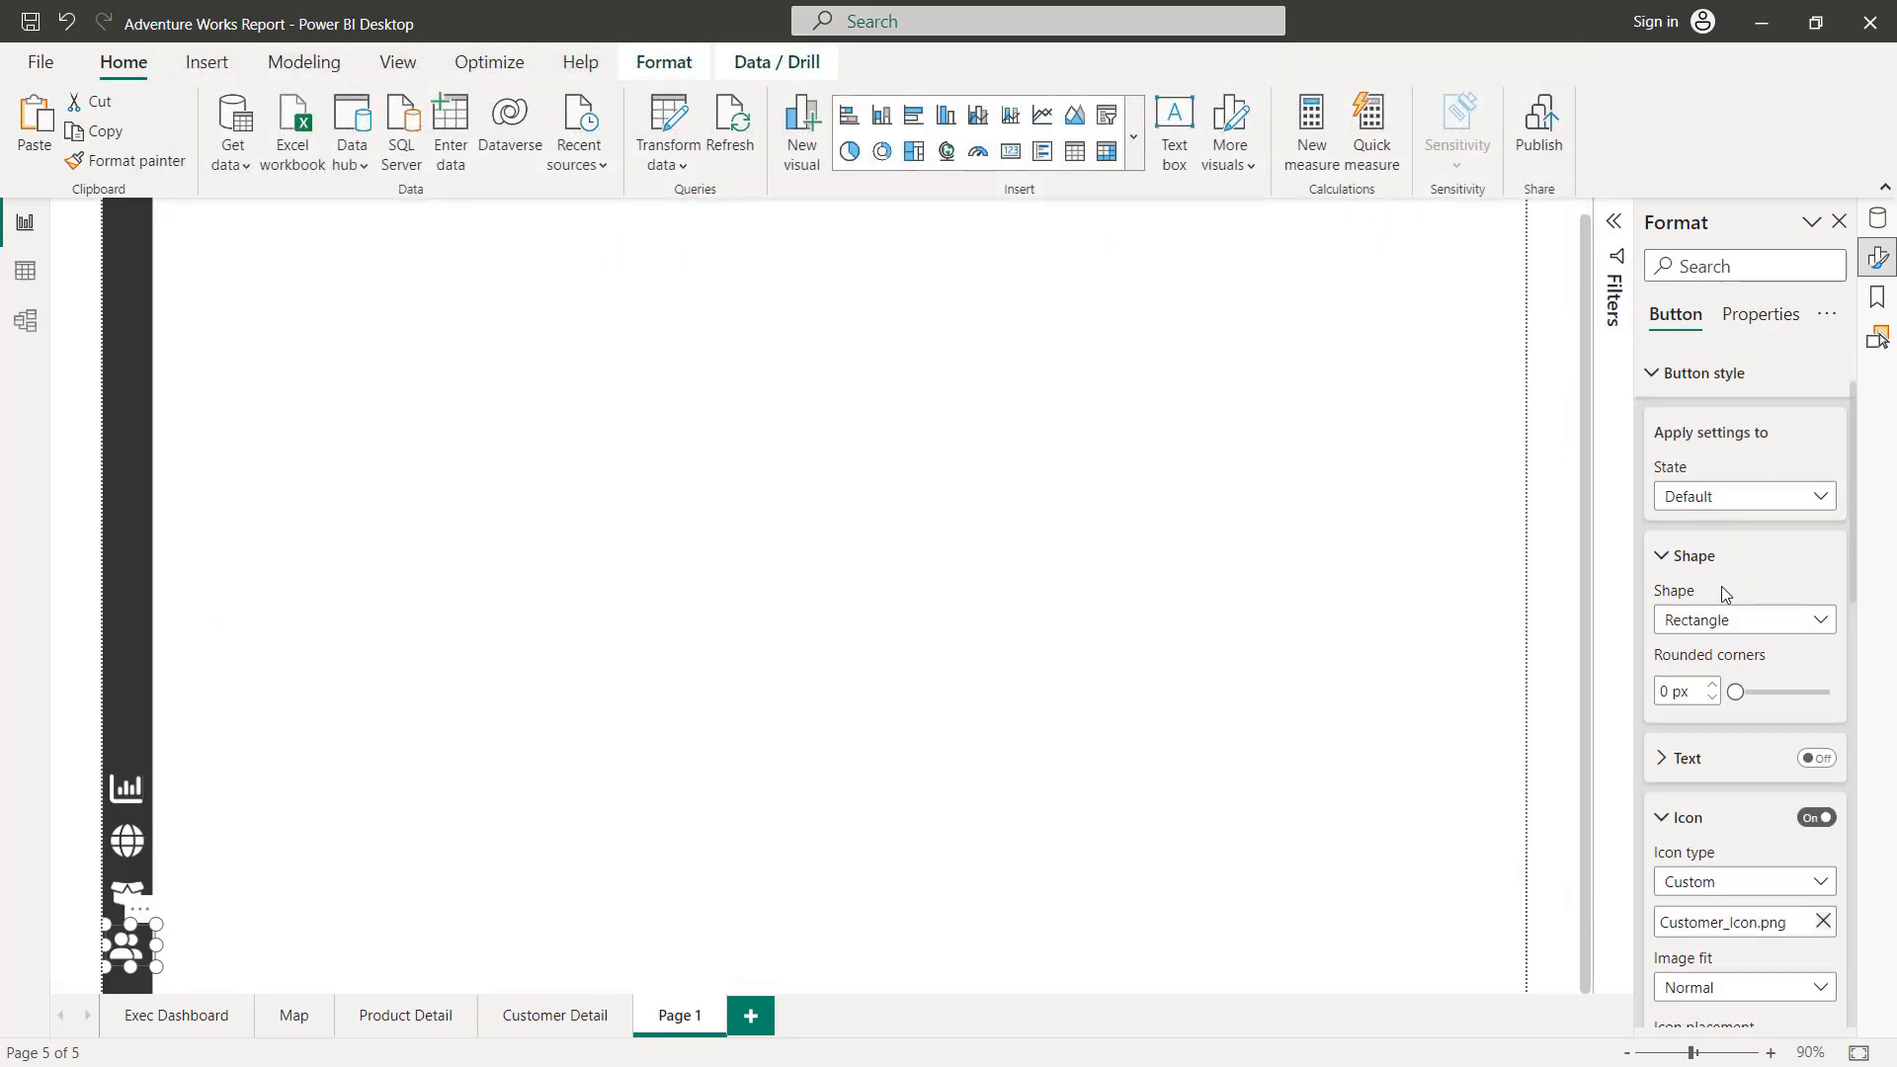
pyautogui.click(1731, 502)
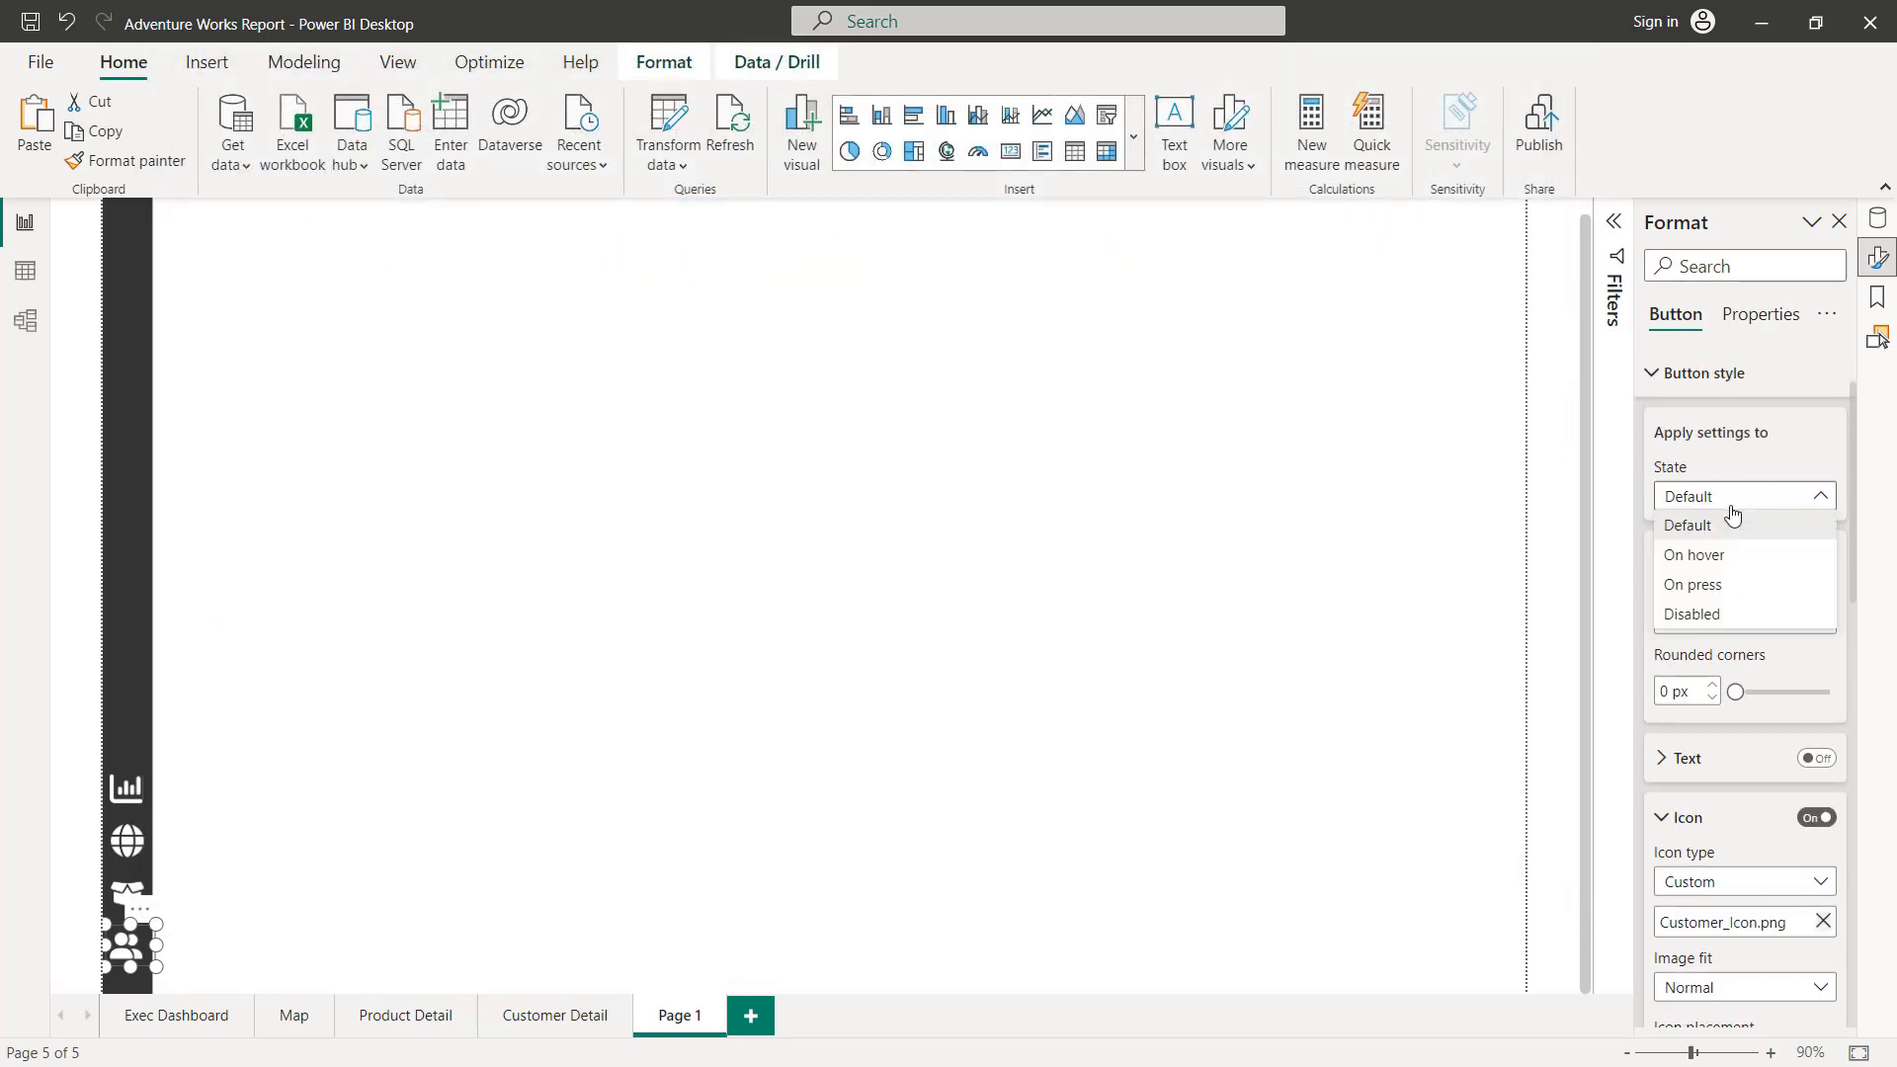
pyautogui.click(1724, 561)
pyautogui.scroll(-3, 1768, 642)
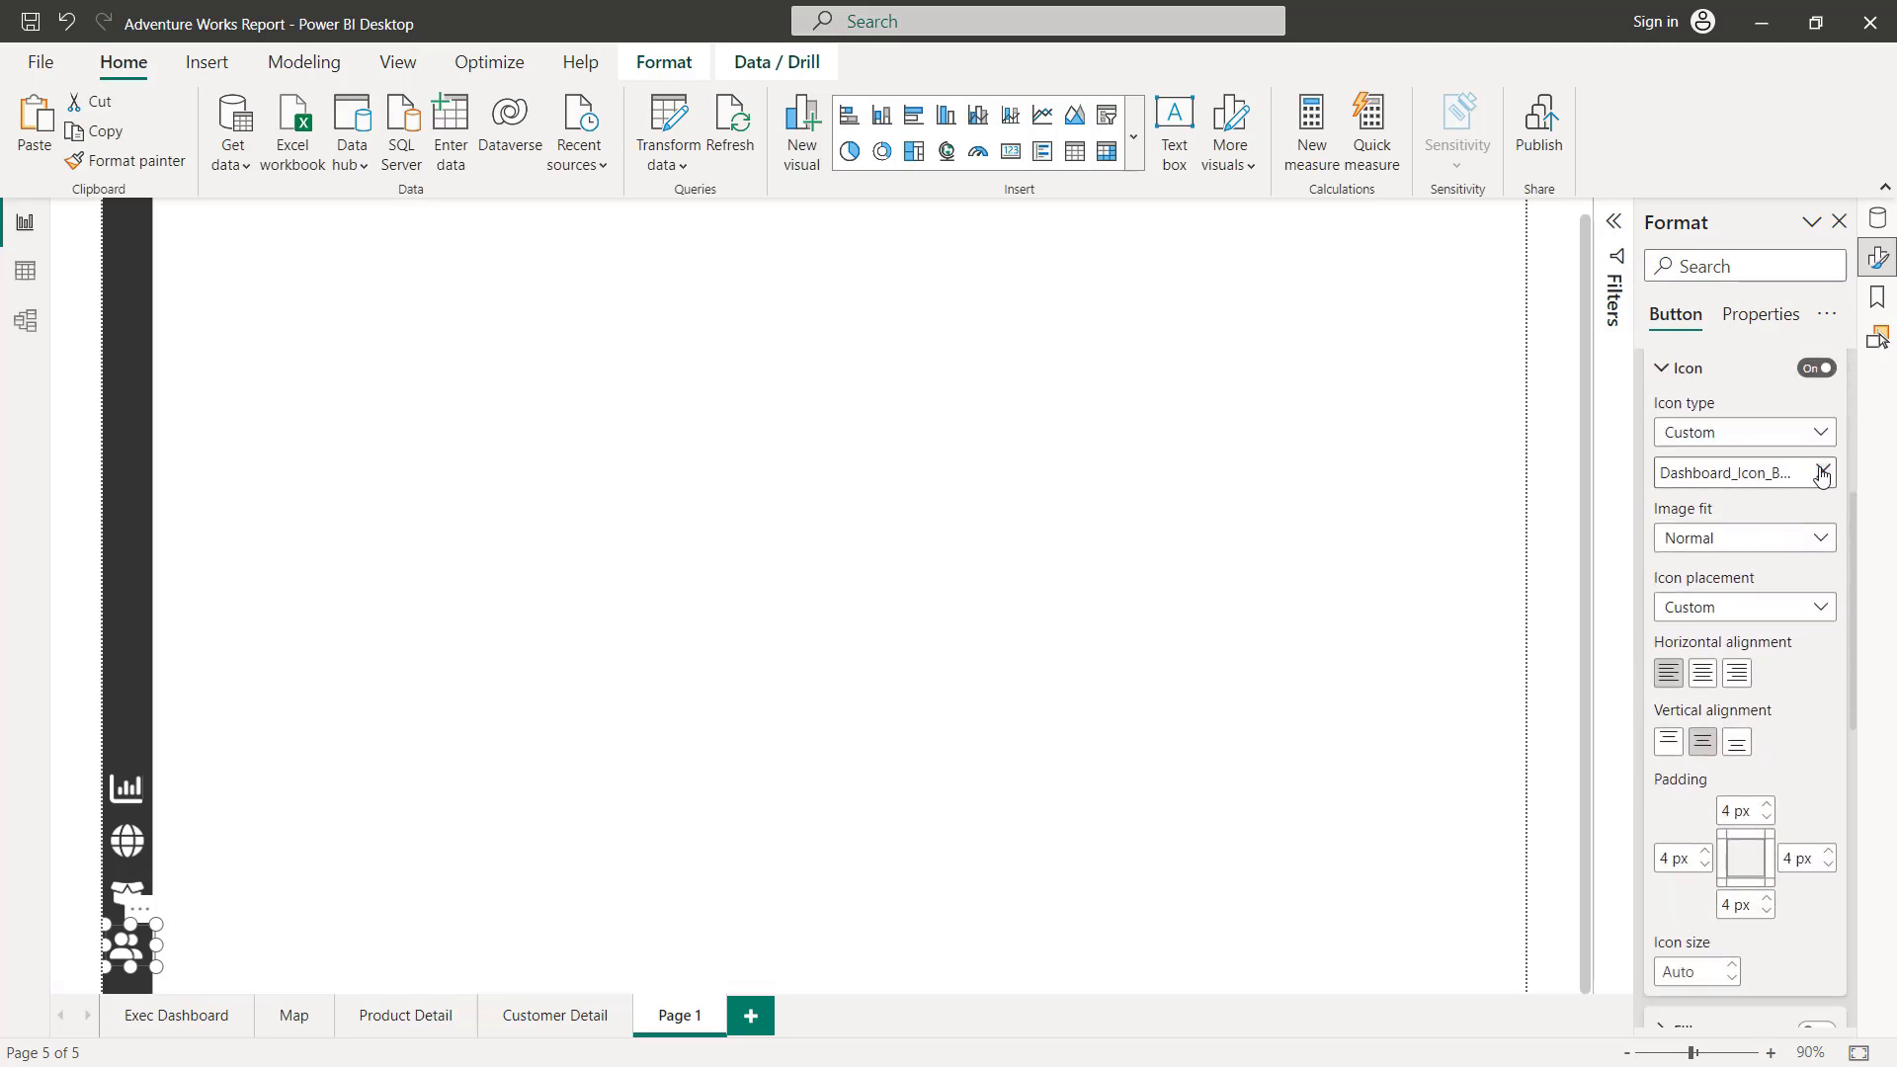
pyautogui.click(1823, 473)
pyautogui.click(1728, 474)
pyautogui.doubleClick(805, 259)
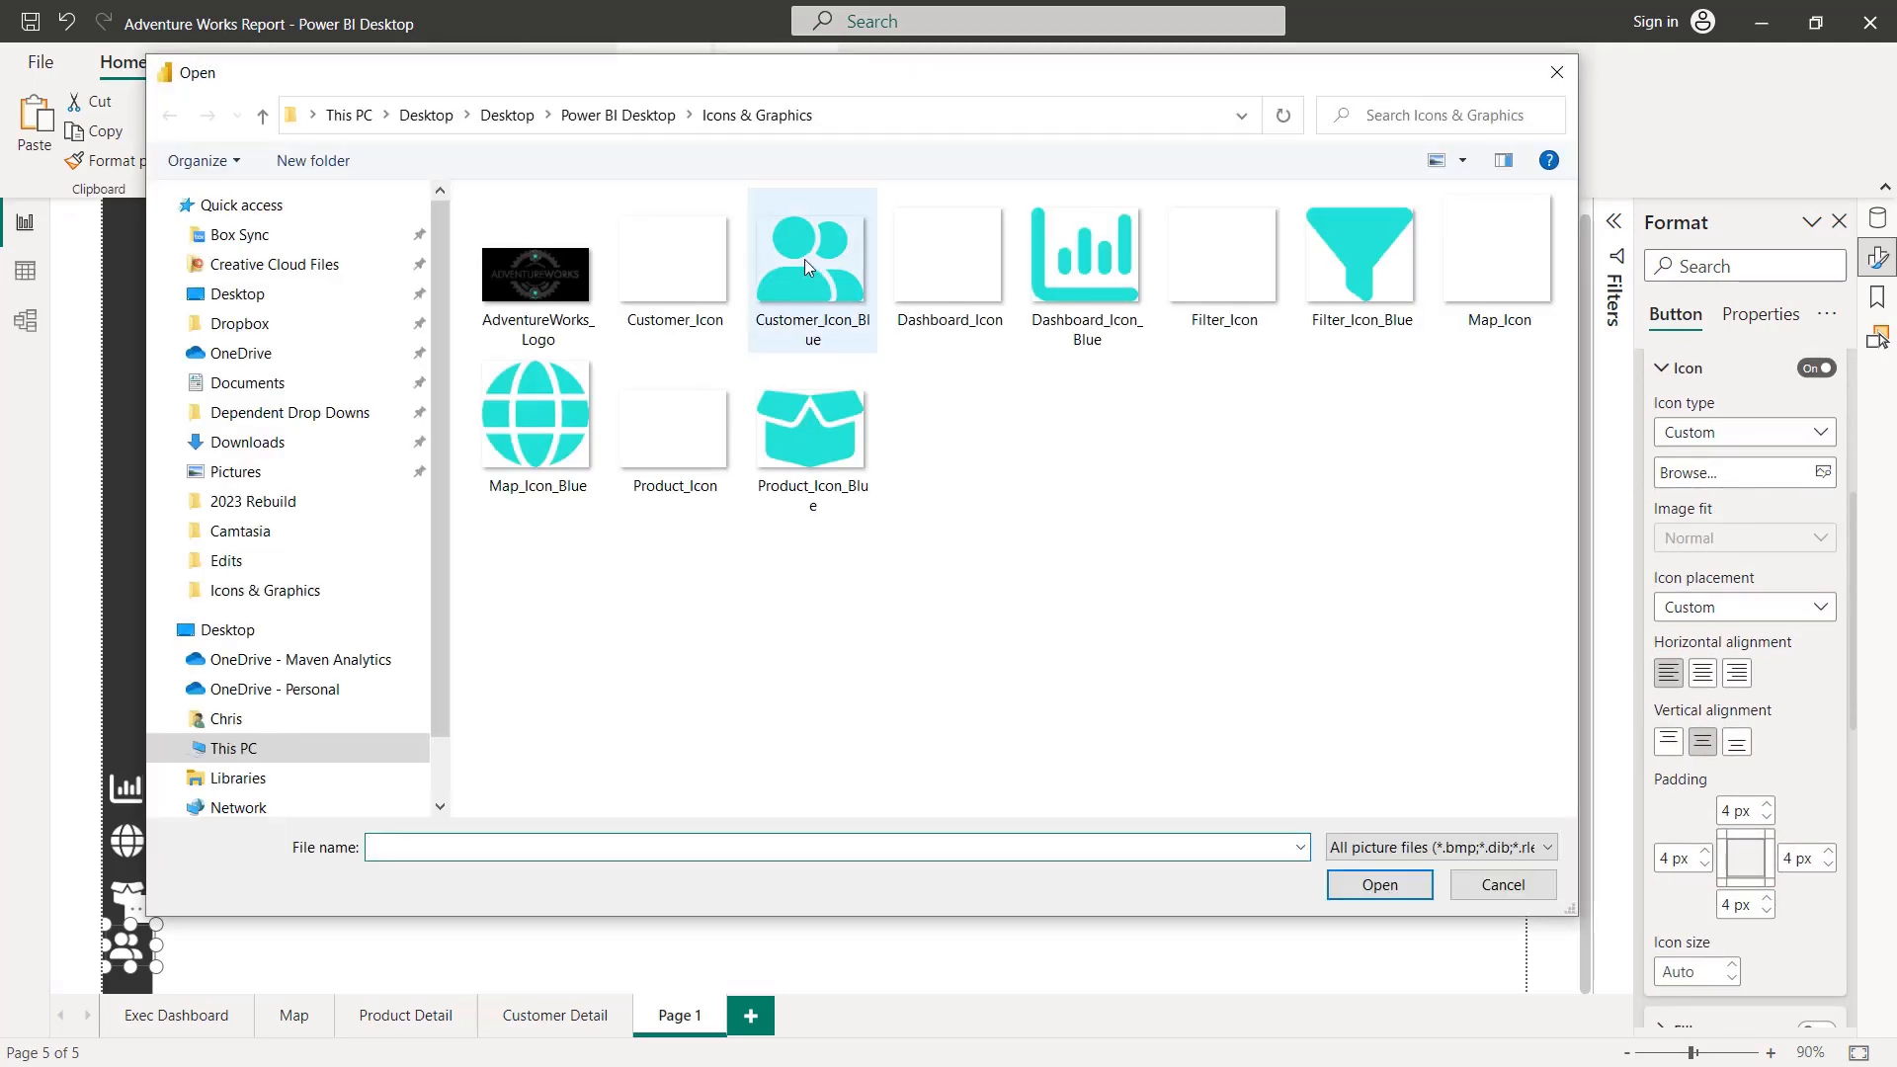
# Step: Replace the customer button's On press icon with the Customer_Icon_Blue image
pyautogui.scroll(5, 1719, 554)
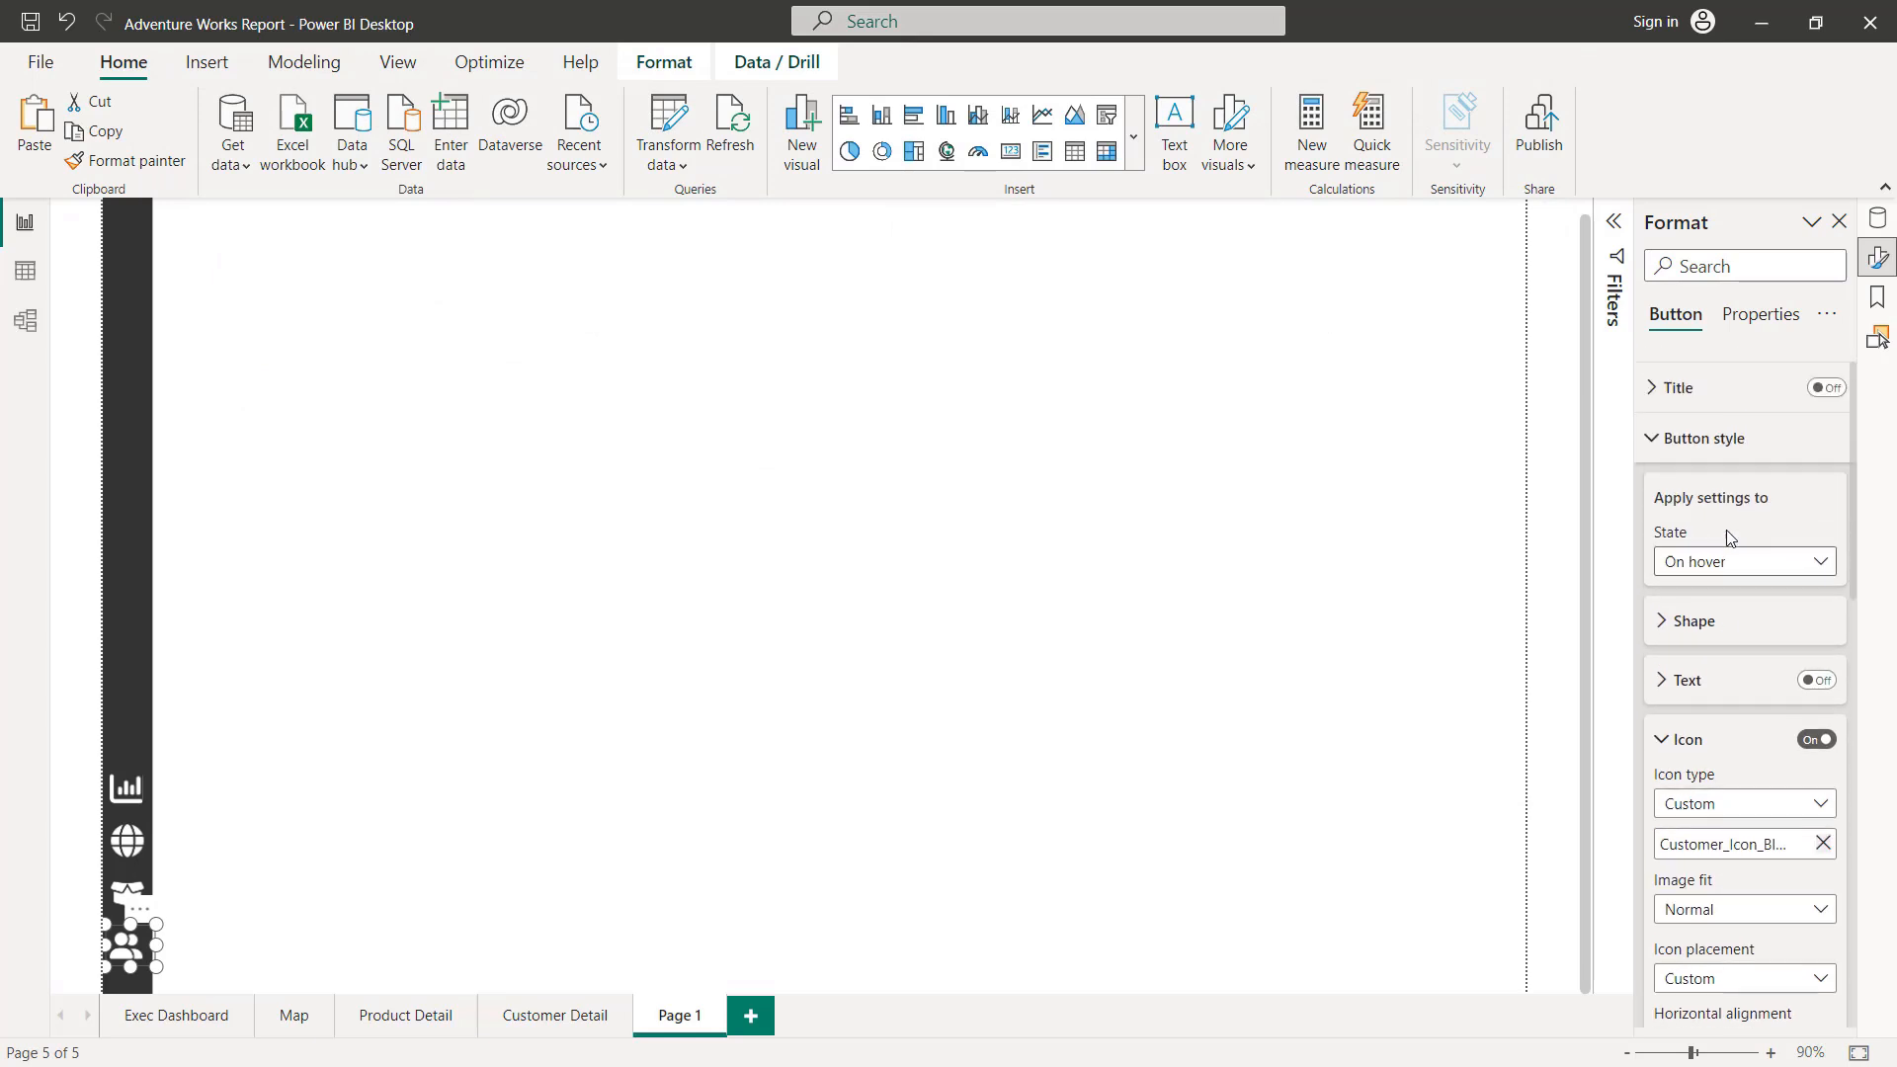
pyautogui.click(1730, 598)
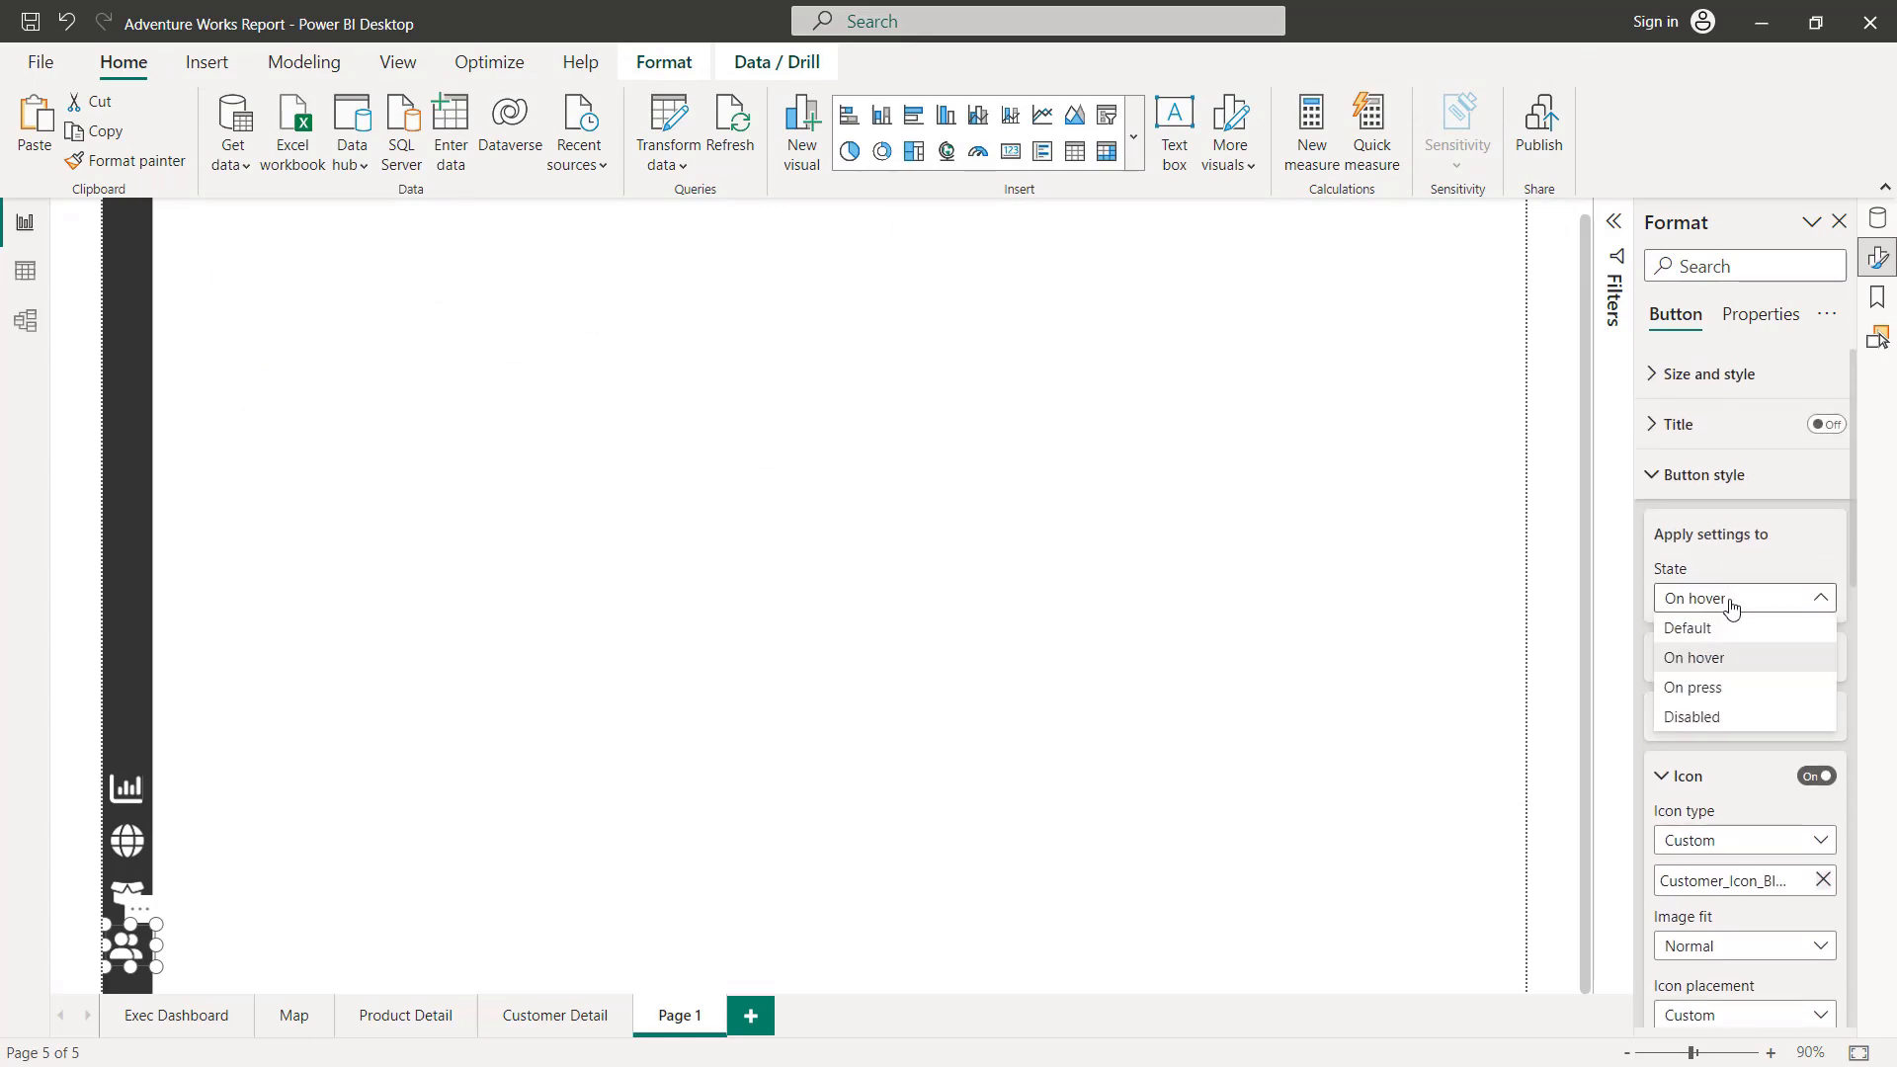
pyautogui.click(1741, 691)
pyautogui.scroll(-2, 1758, 720)
pyautogui.click(1823, 781)
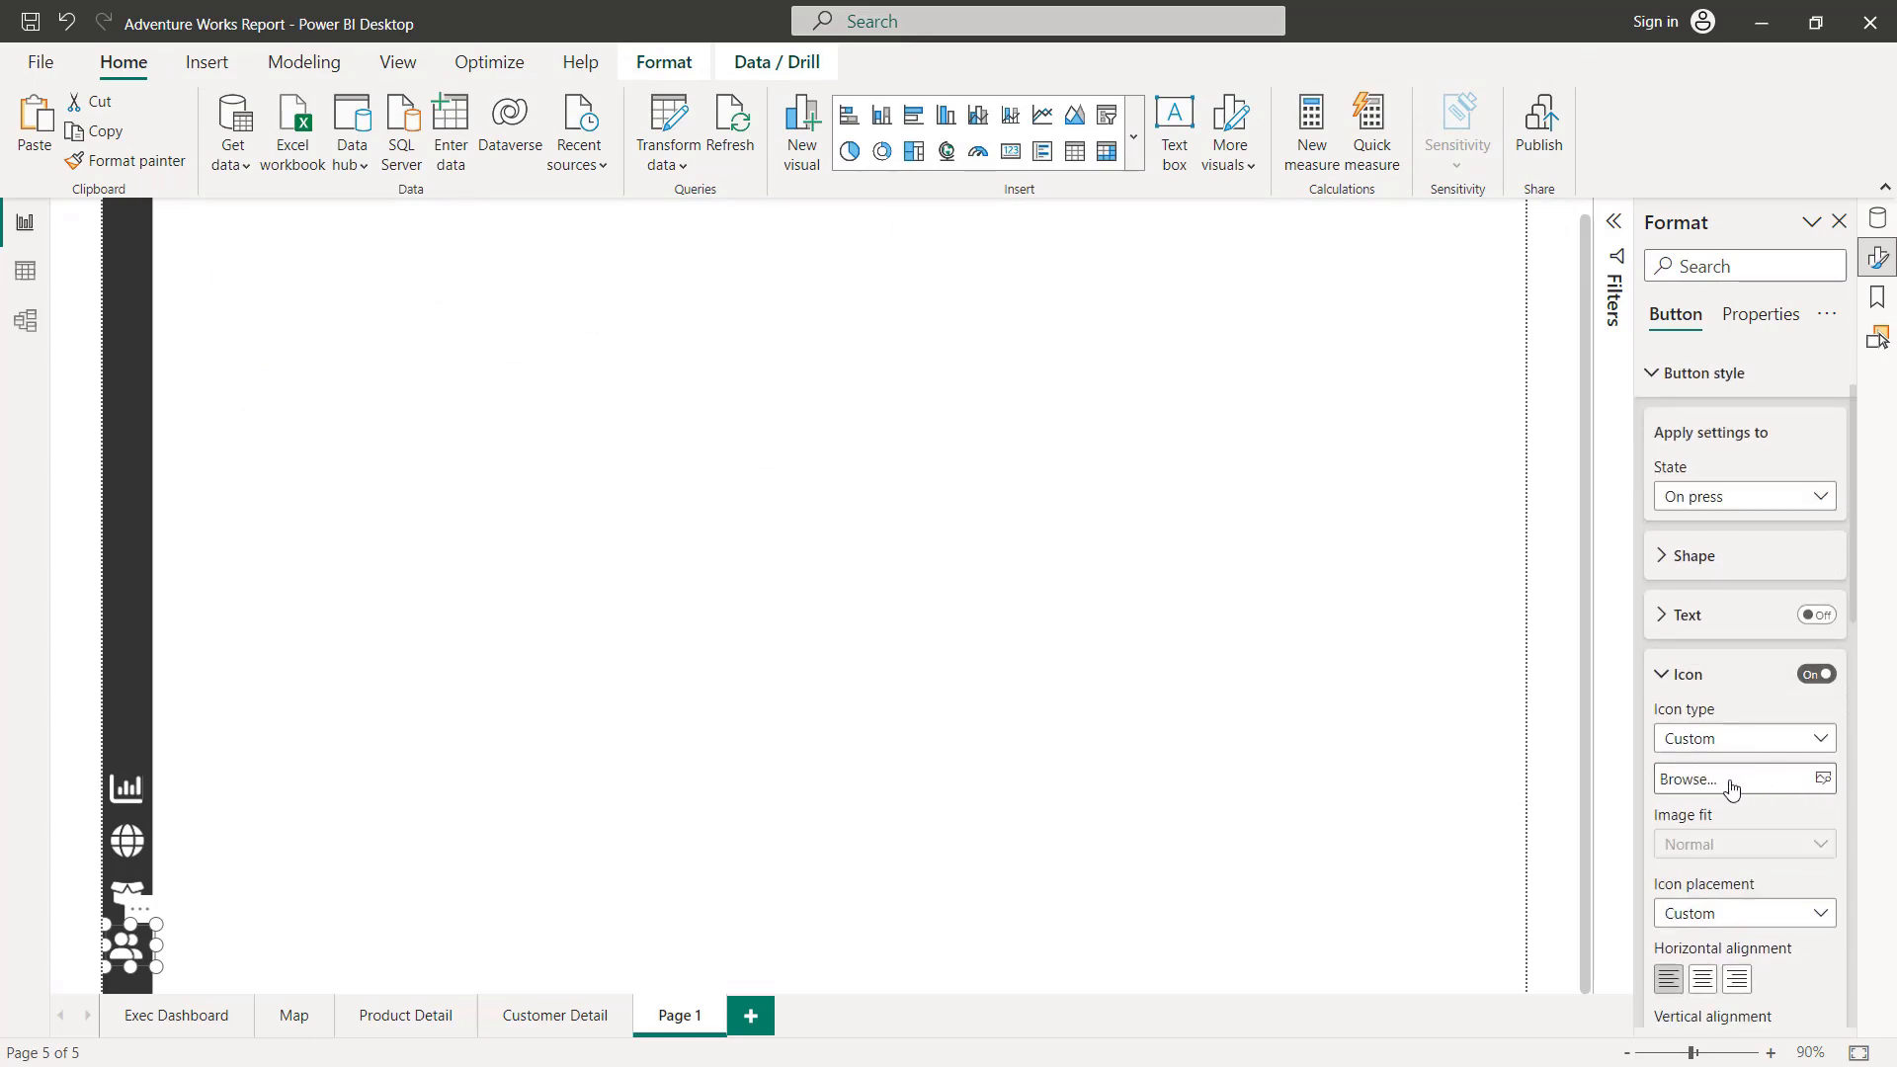
pyautogui.click(1728, 788)
pyautogui.doubleClick(833, 307)
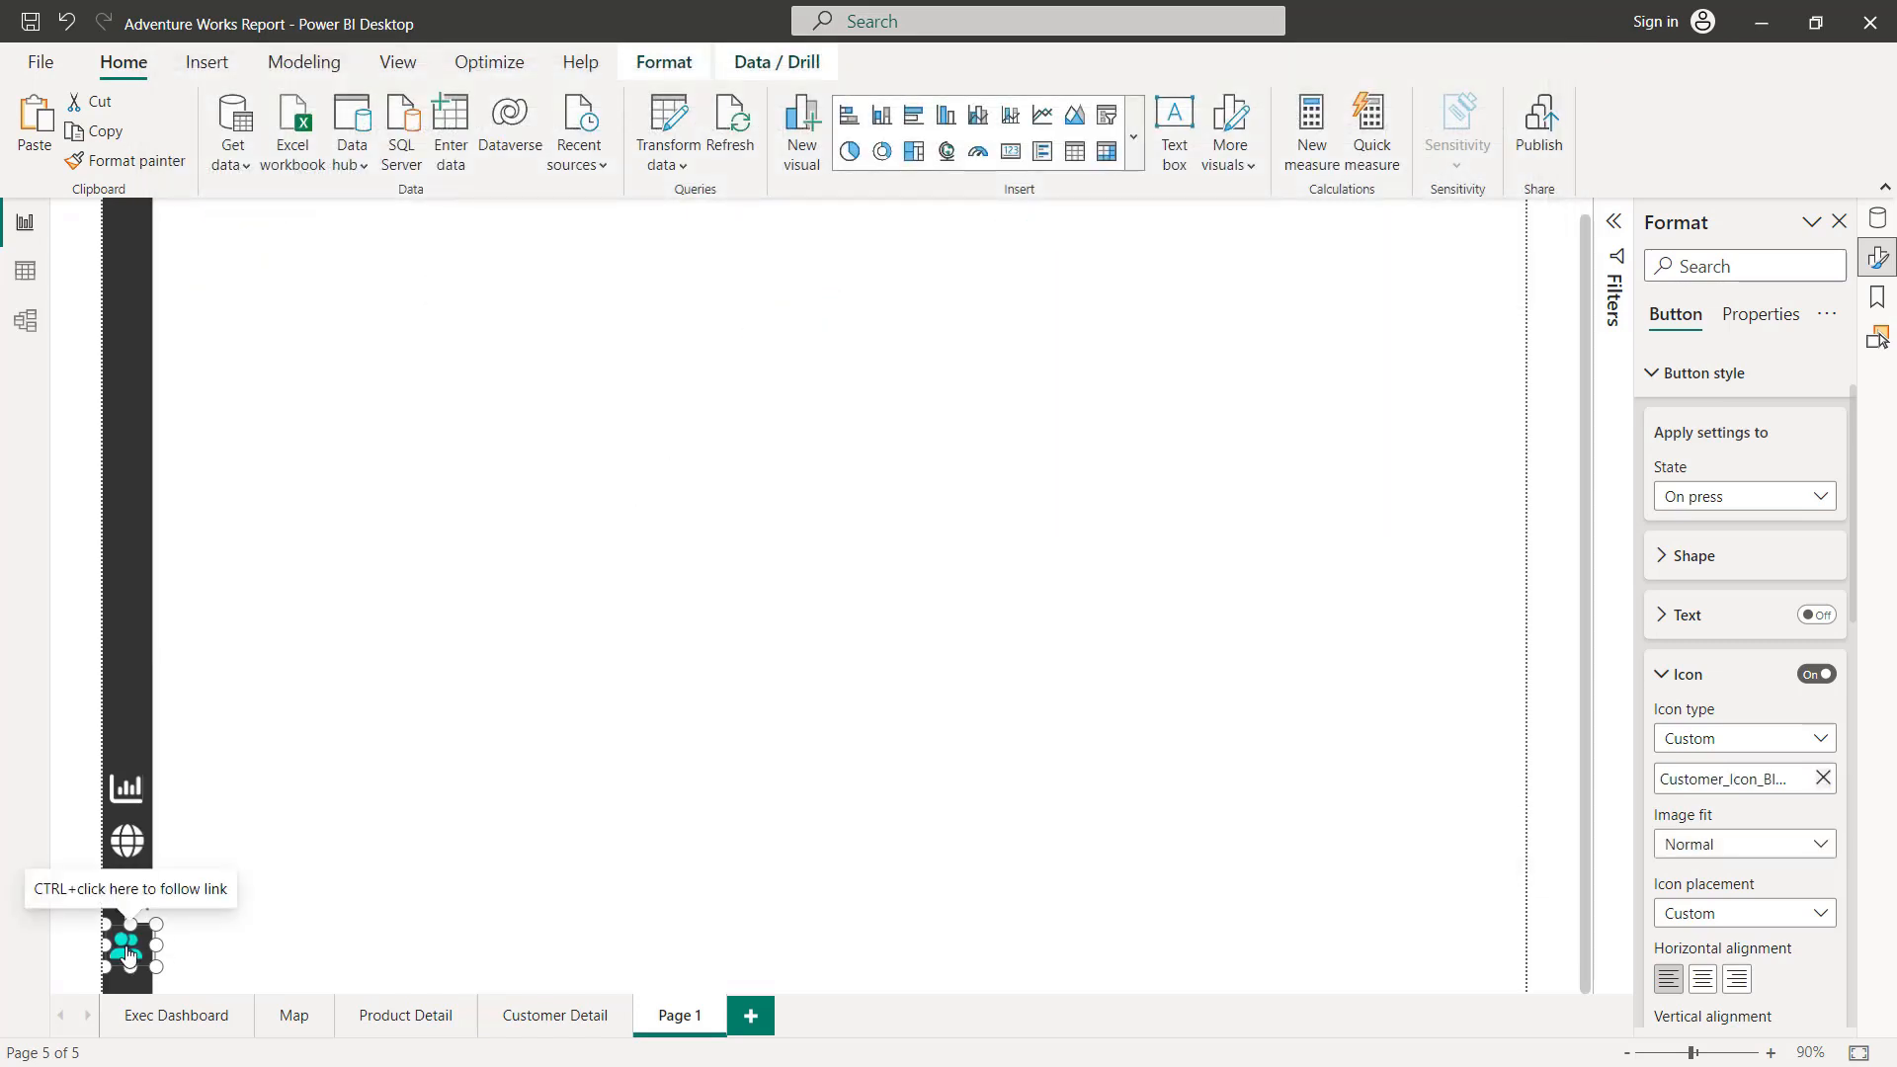
# Step: Set the customer button's page navigation destination to Customer Detail
pyautogui.click(226, 836)
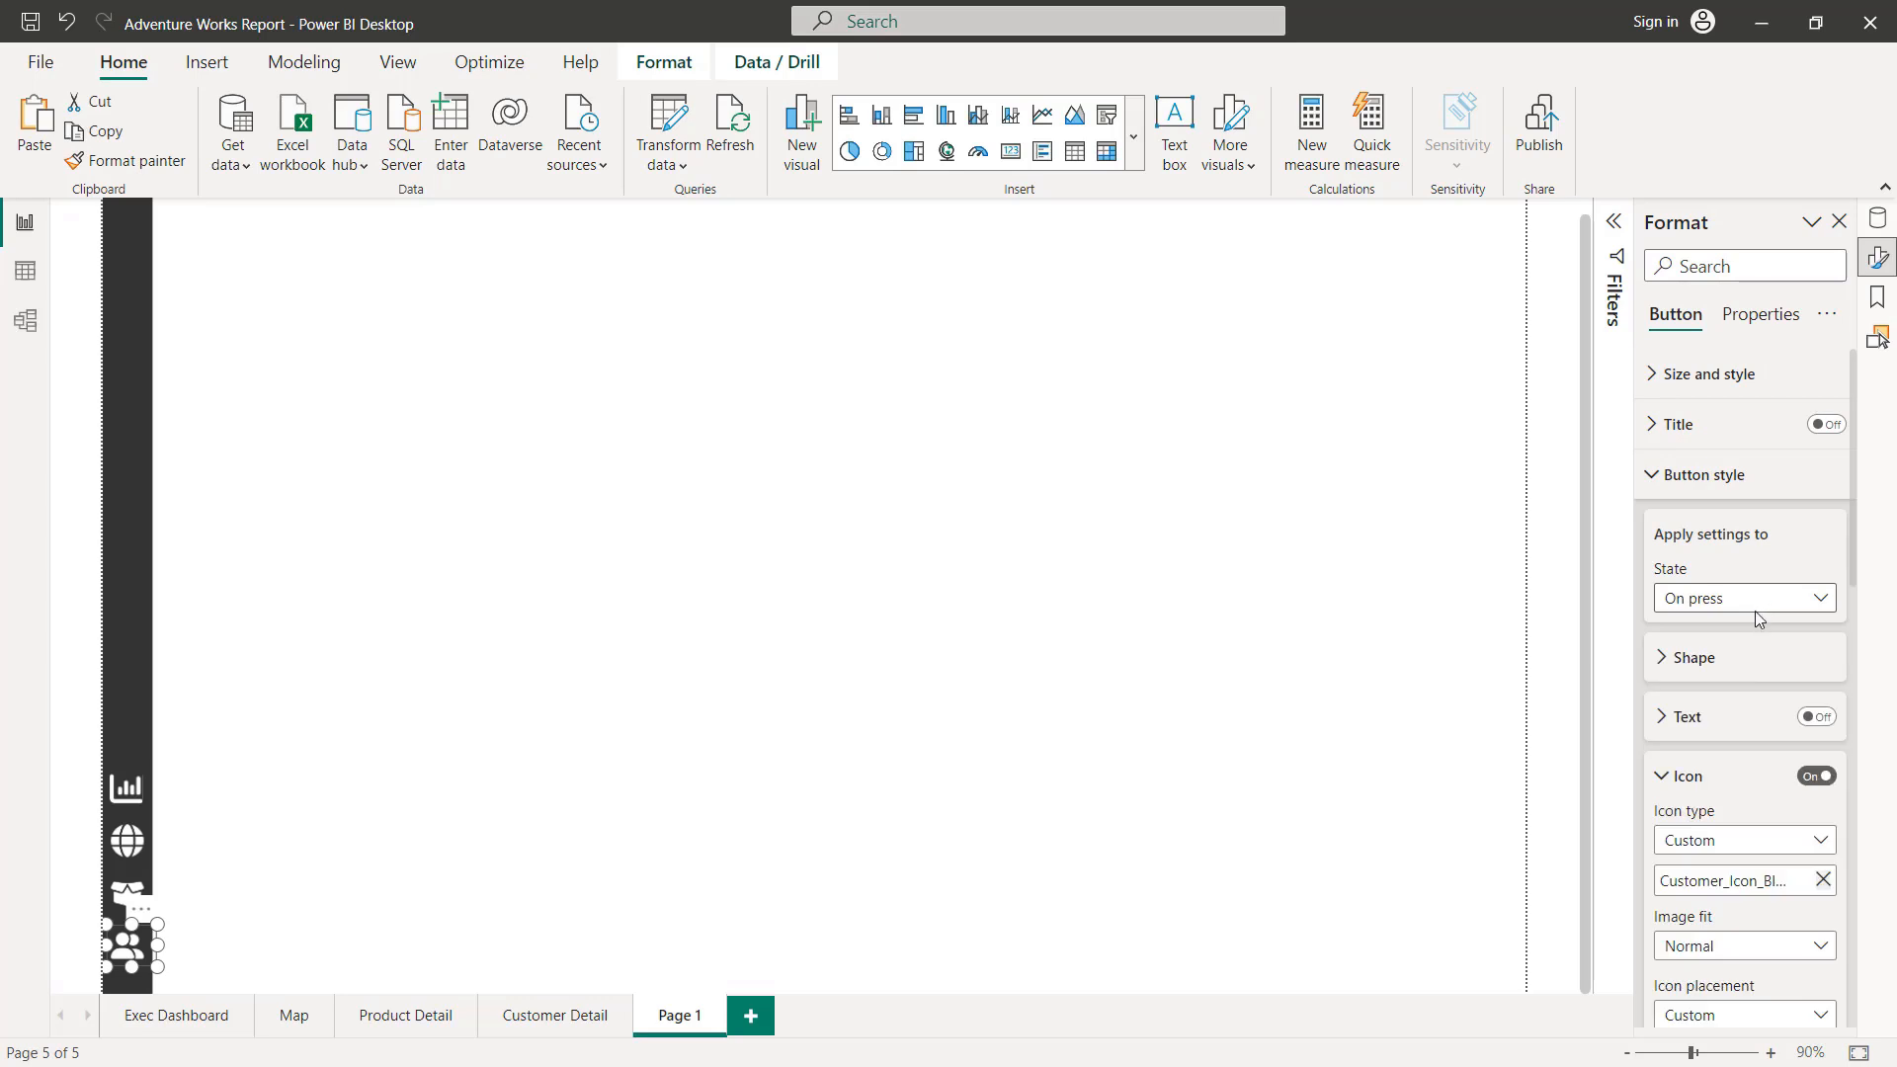
pyautogui.scroll(-12, 1763, 638)
pyautogui.click(1773, 766)
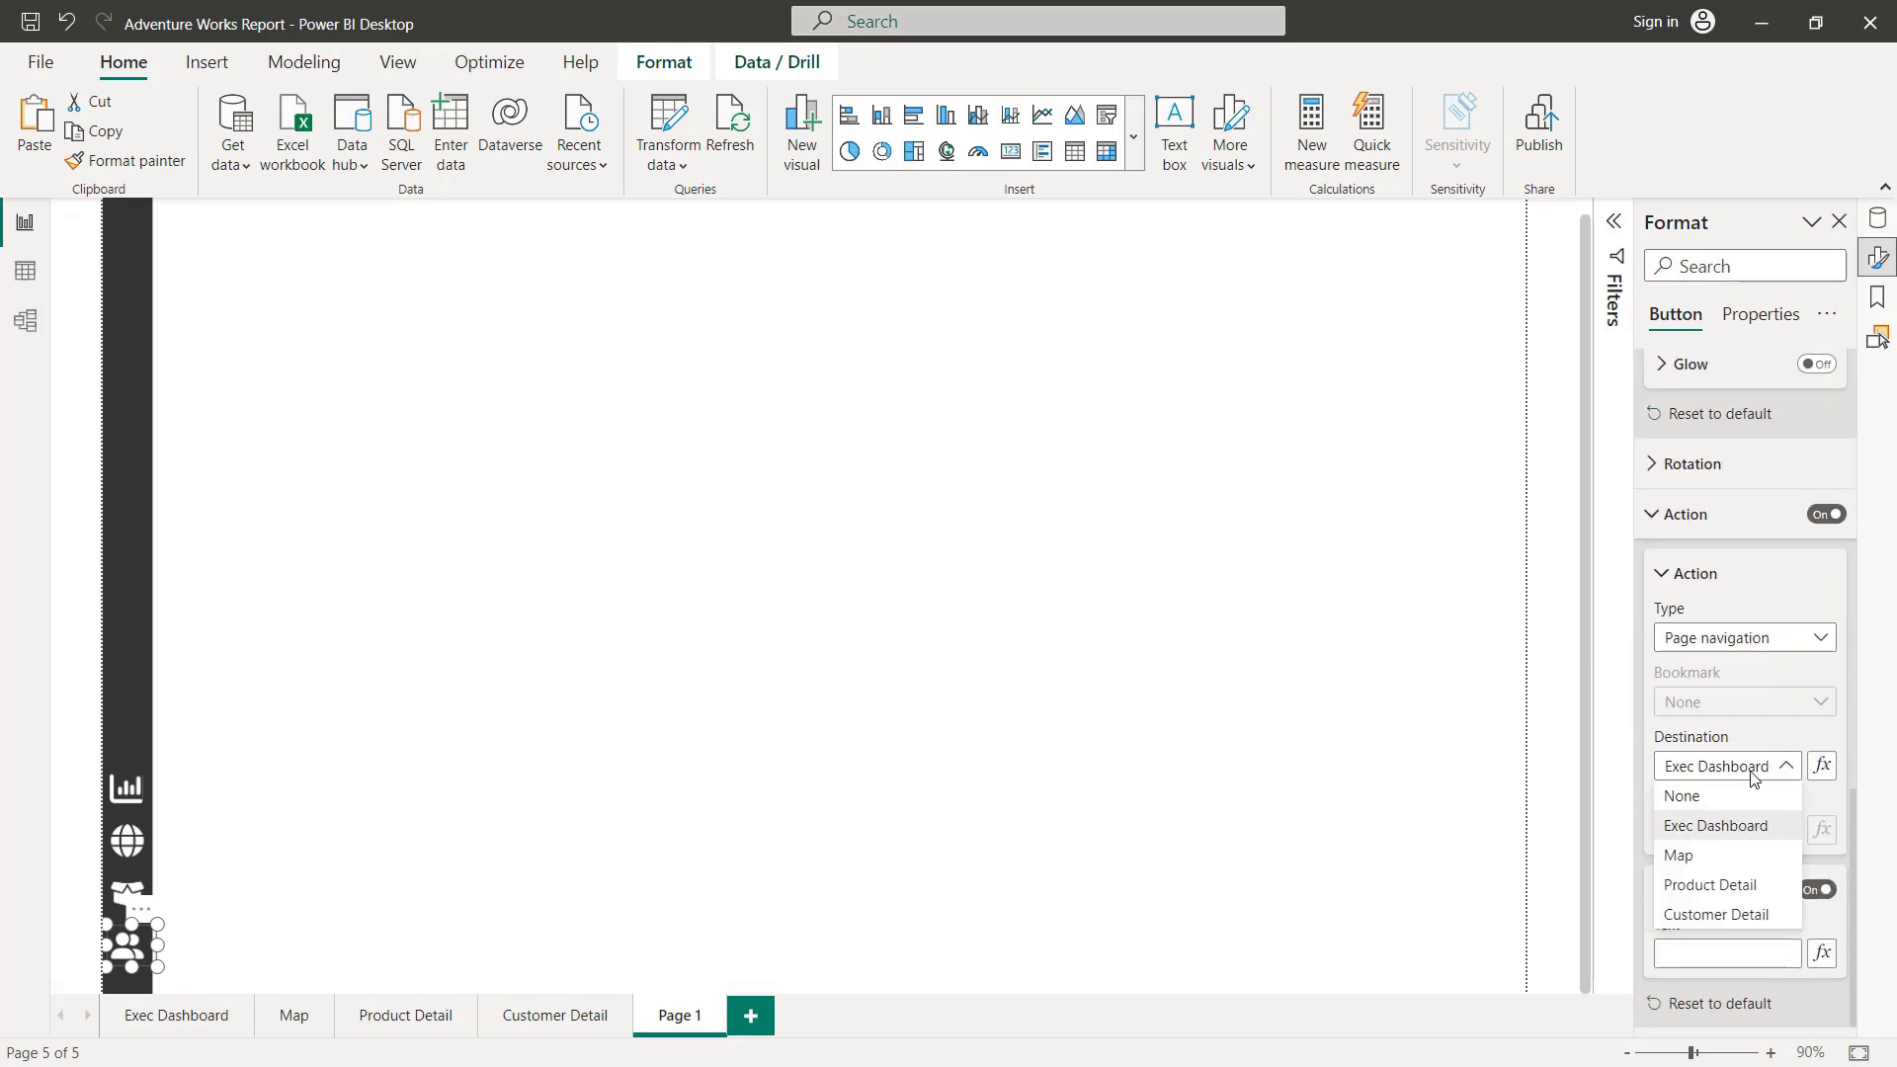
pyautogui.click(1731, 915)
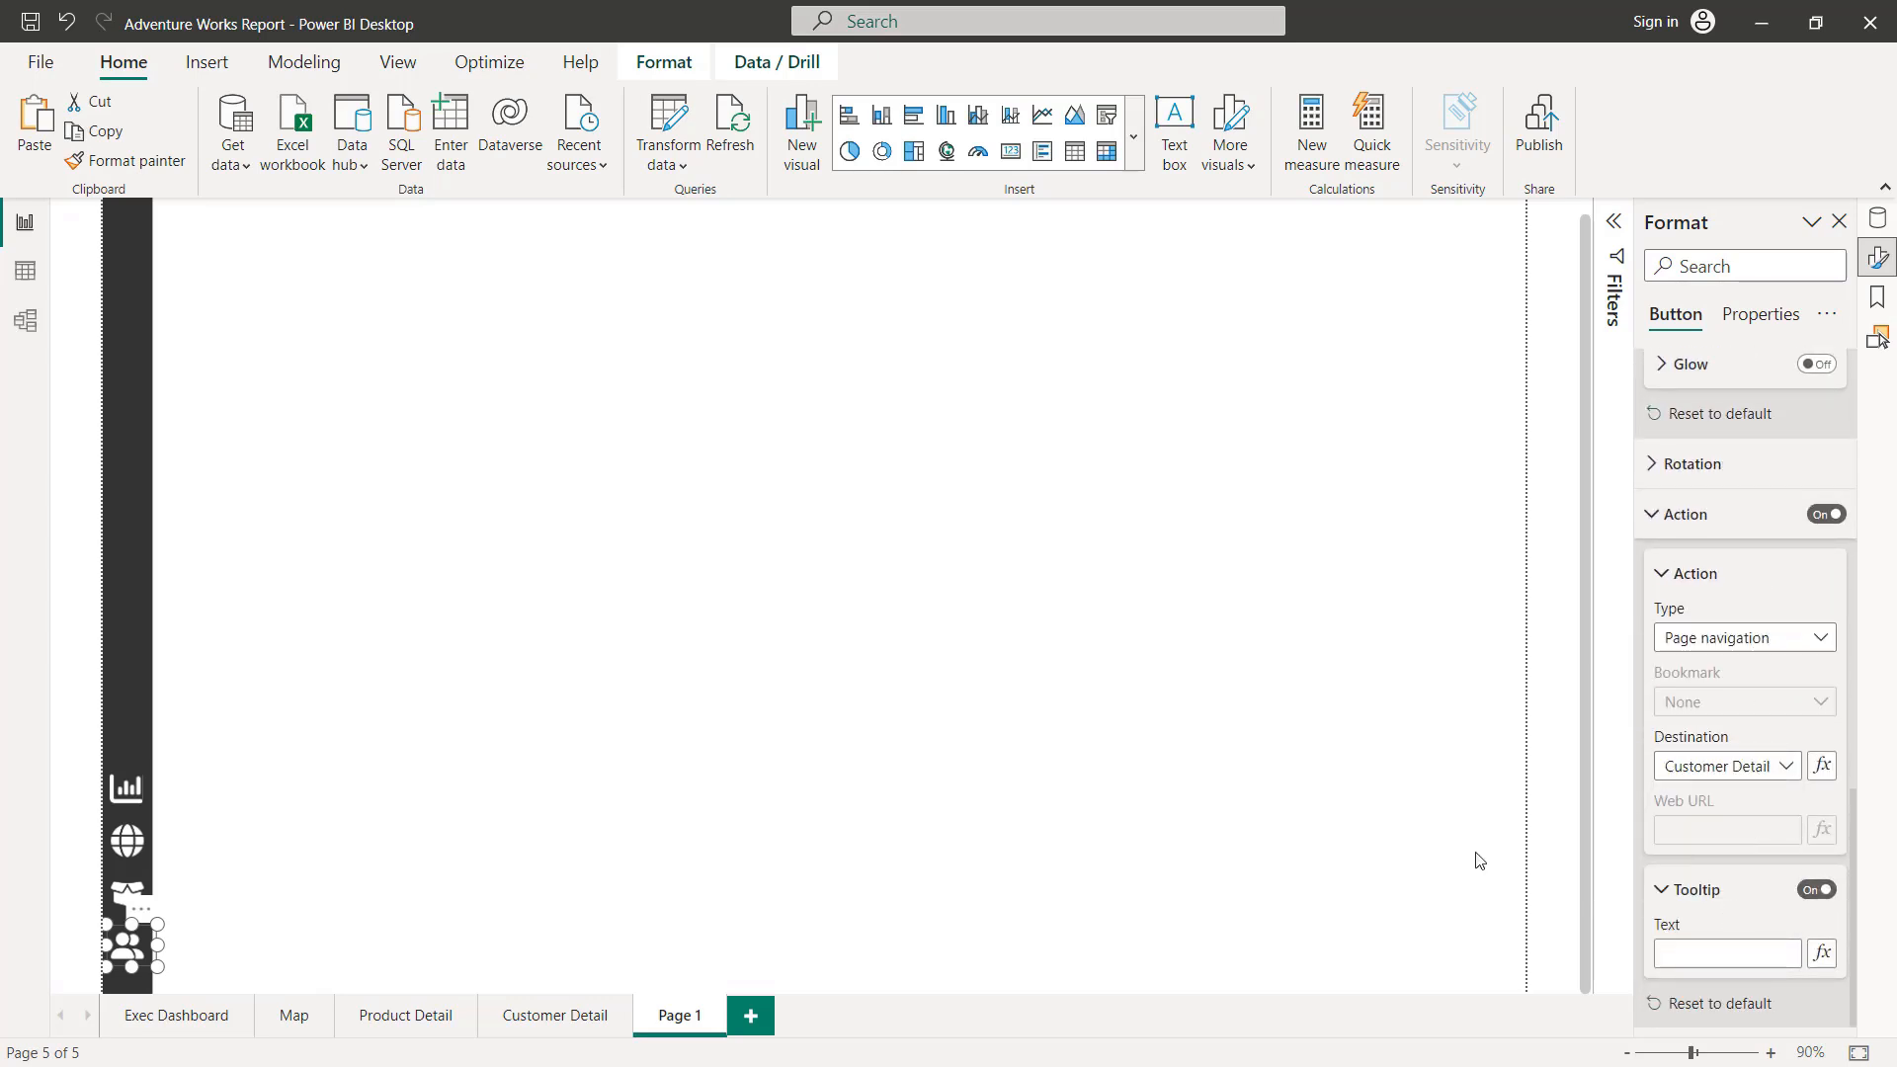
# Step: Check the navigation destinations of the other sidebar buttons, including the map button, and clear the selection
pyautogui.click(125, 896)
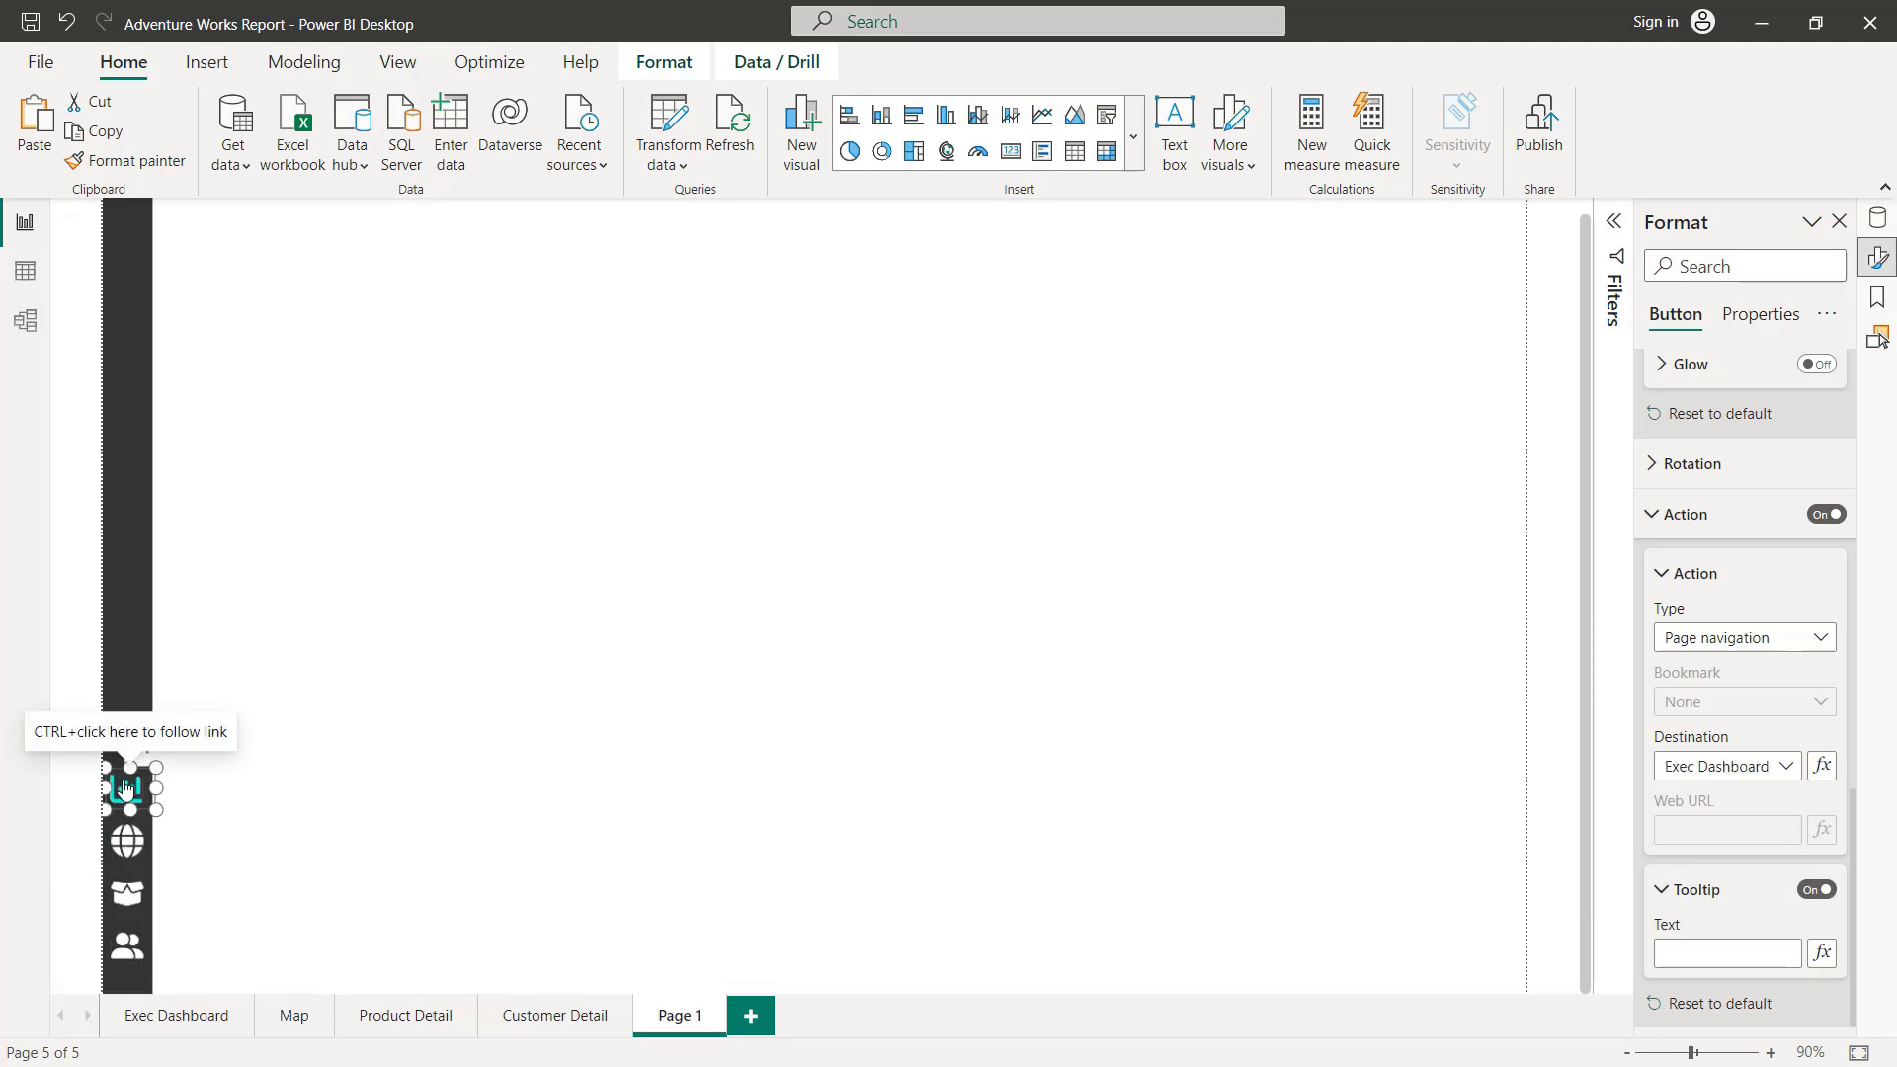
pyautogui.click(120, 842)
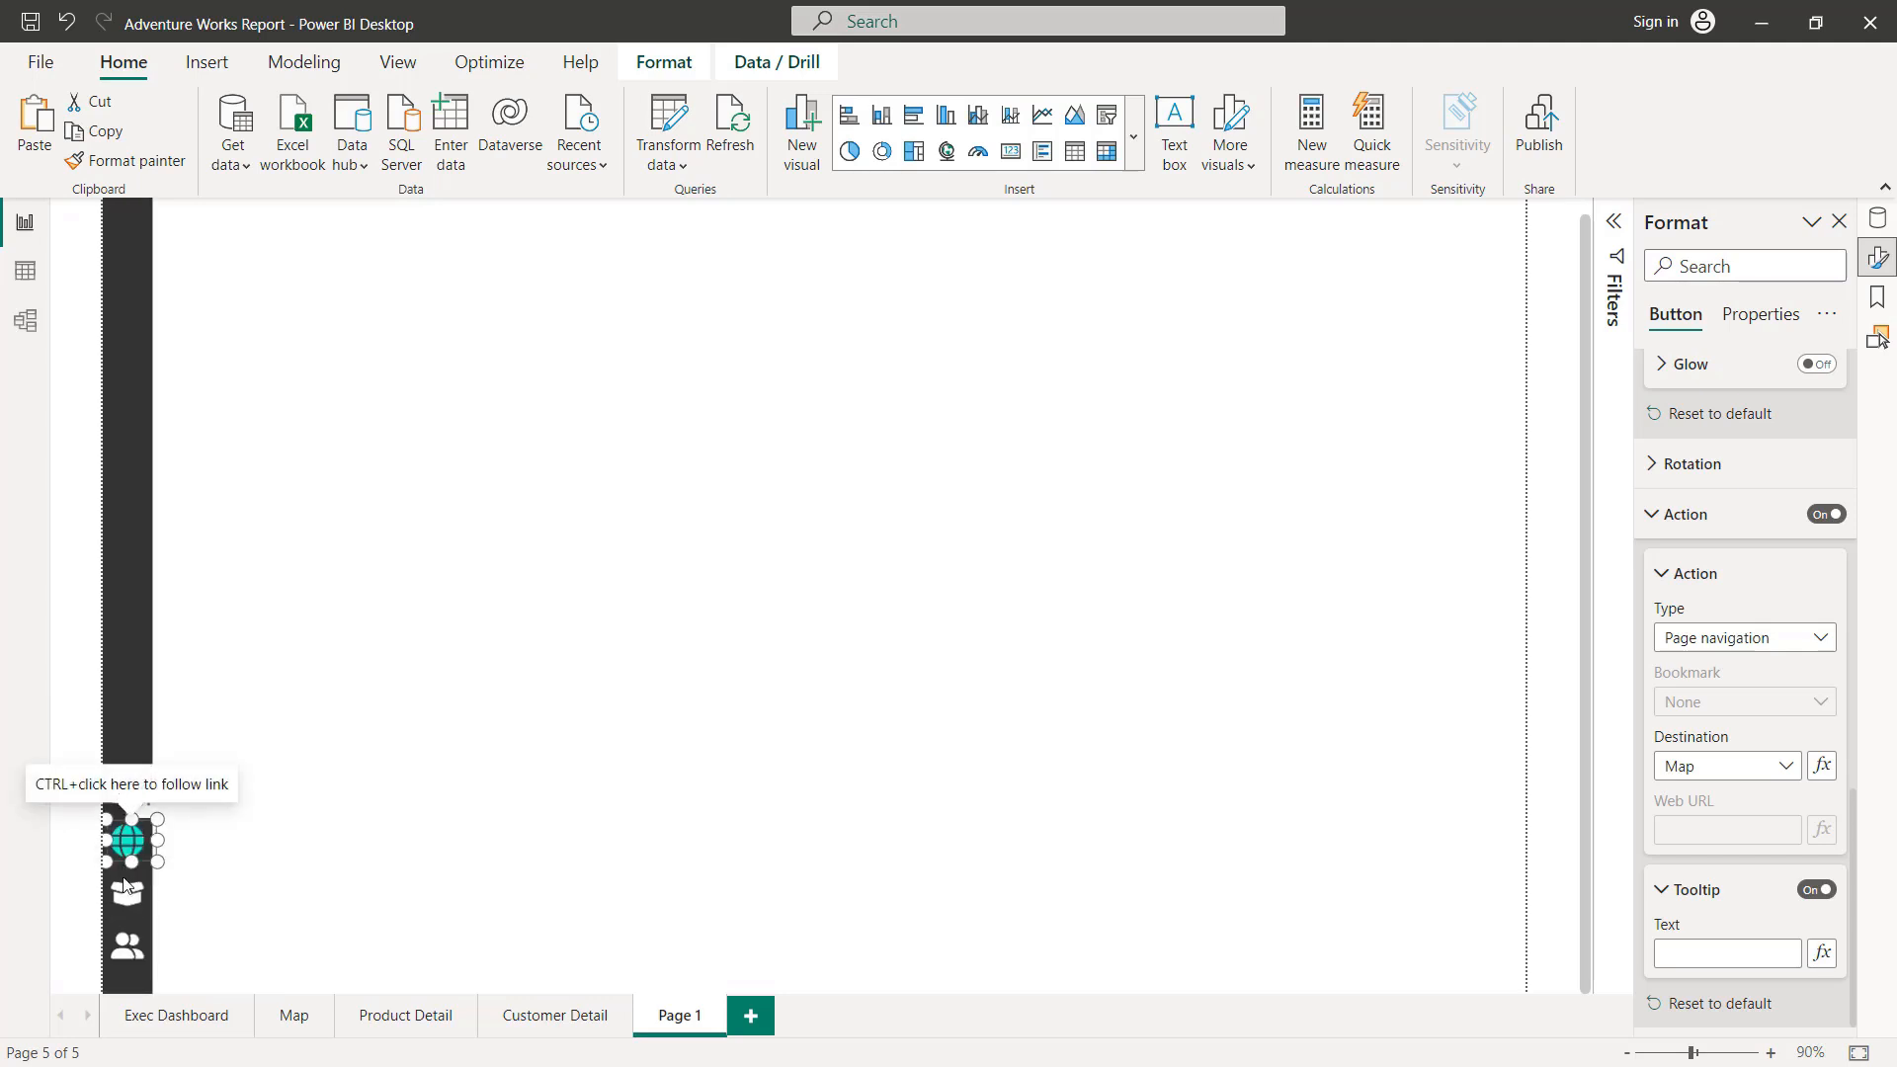
pyautogui.click(266, 795)
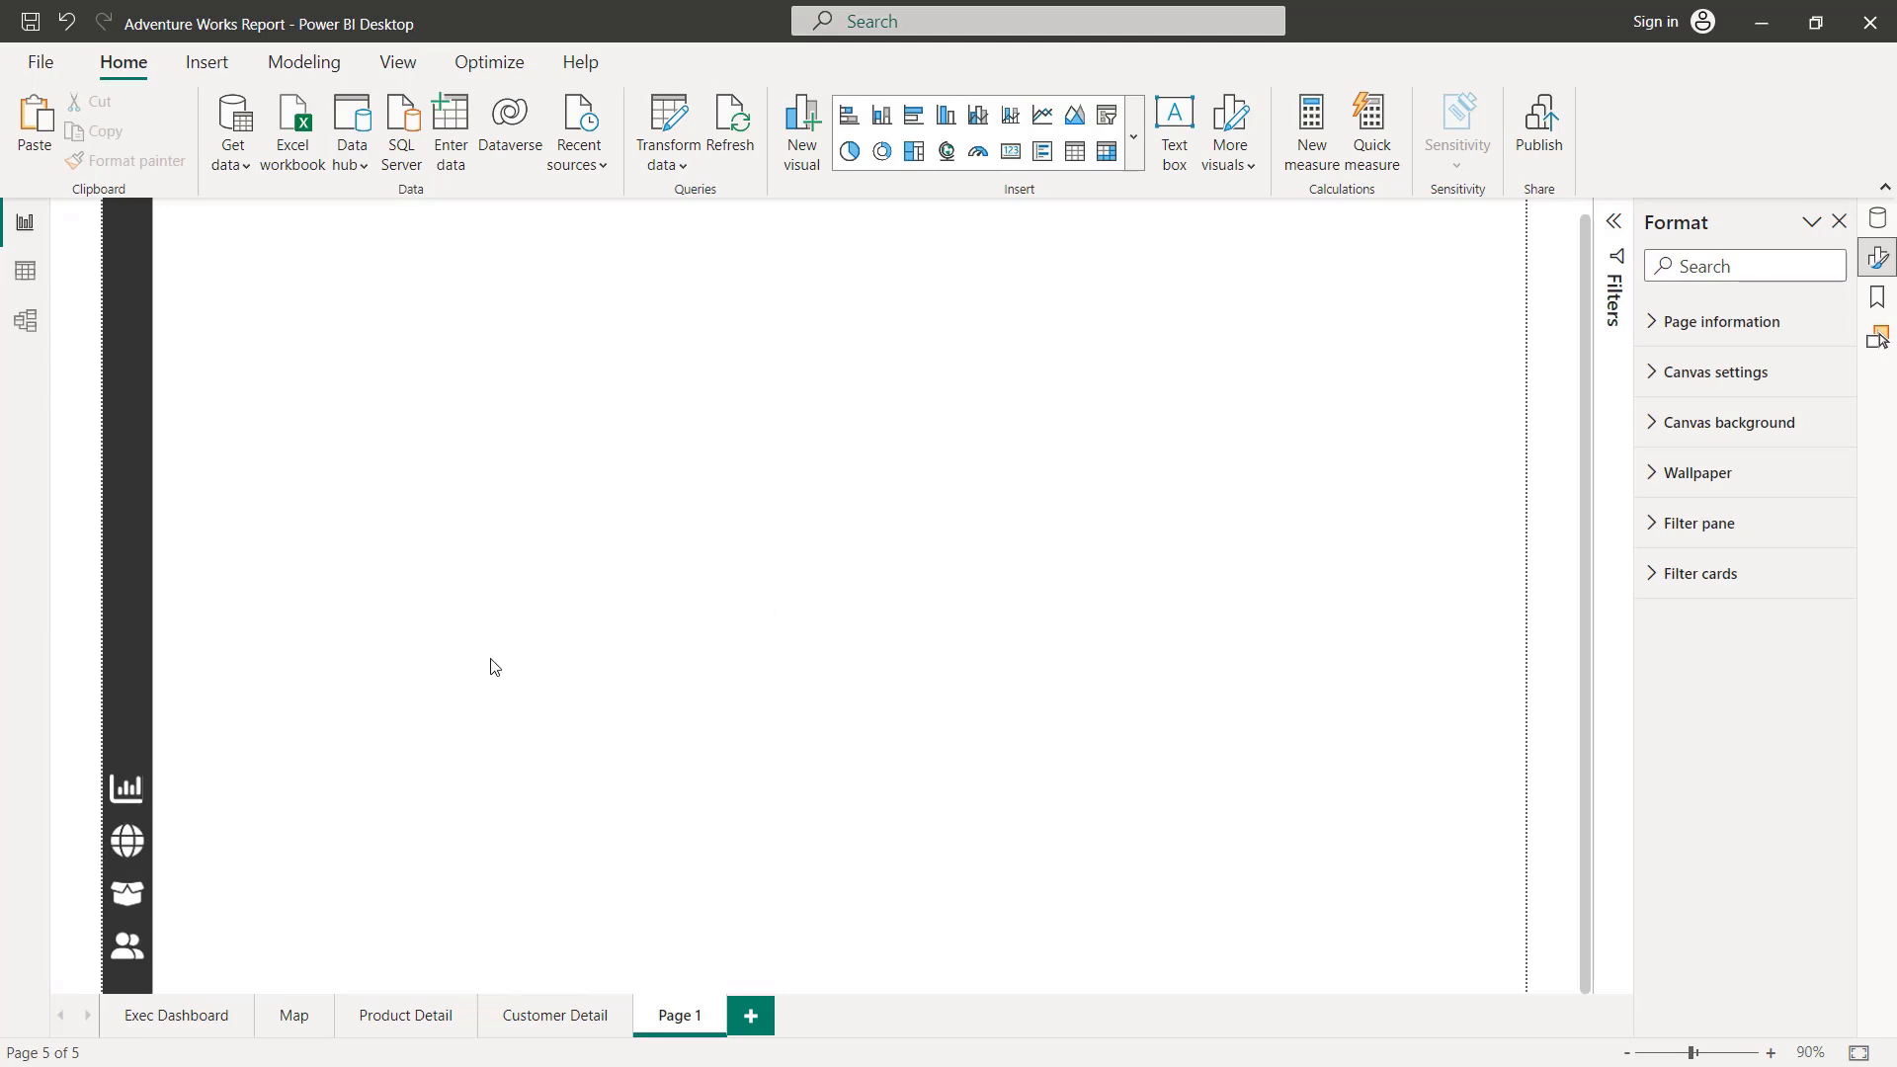
# Step: Test the dashboard, map, product and customer buttons by following each link, returning to Page 1 between tests
pyautogui.keyDown('ctrl'); pyautogui.click(131, 794); pyautogui.keyUp('ctrl')
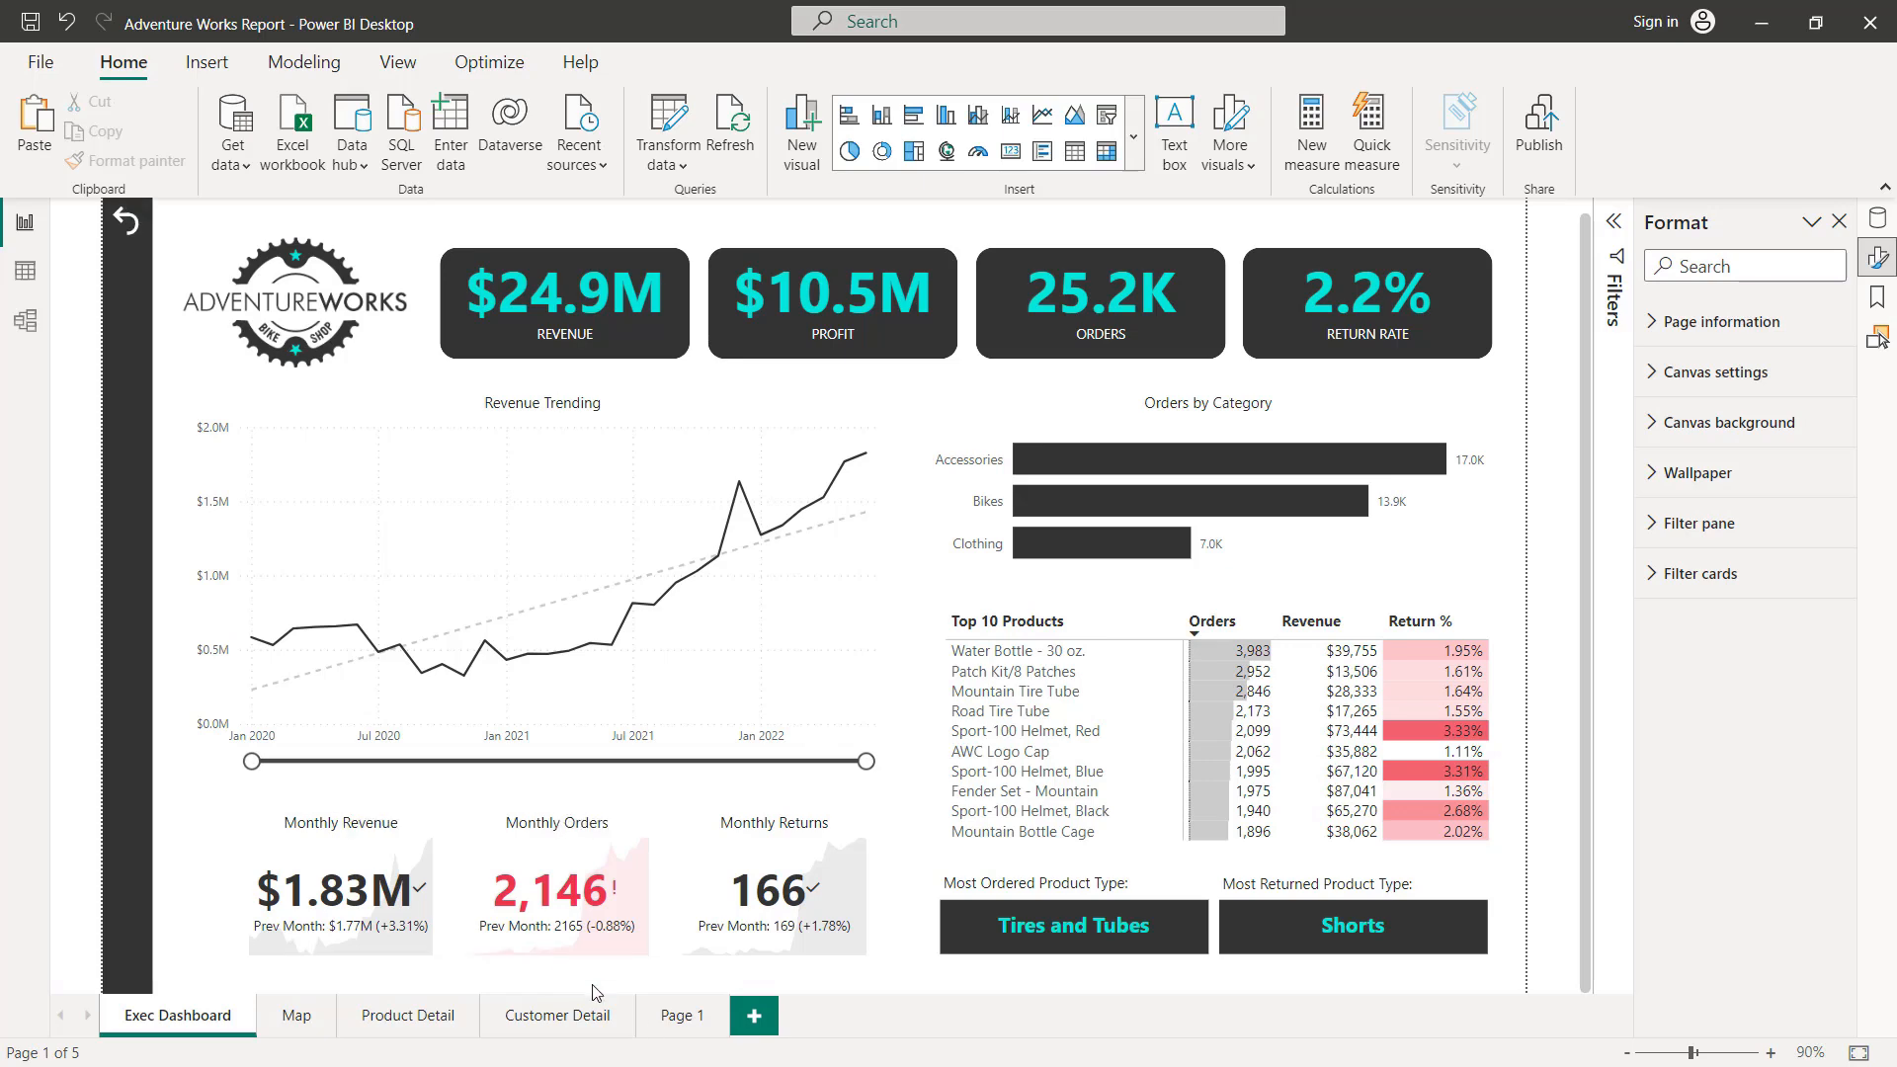
pyautogui.click(679, 1018)
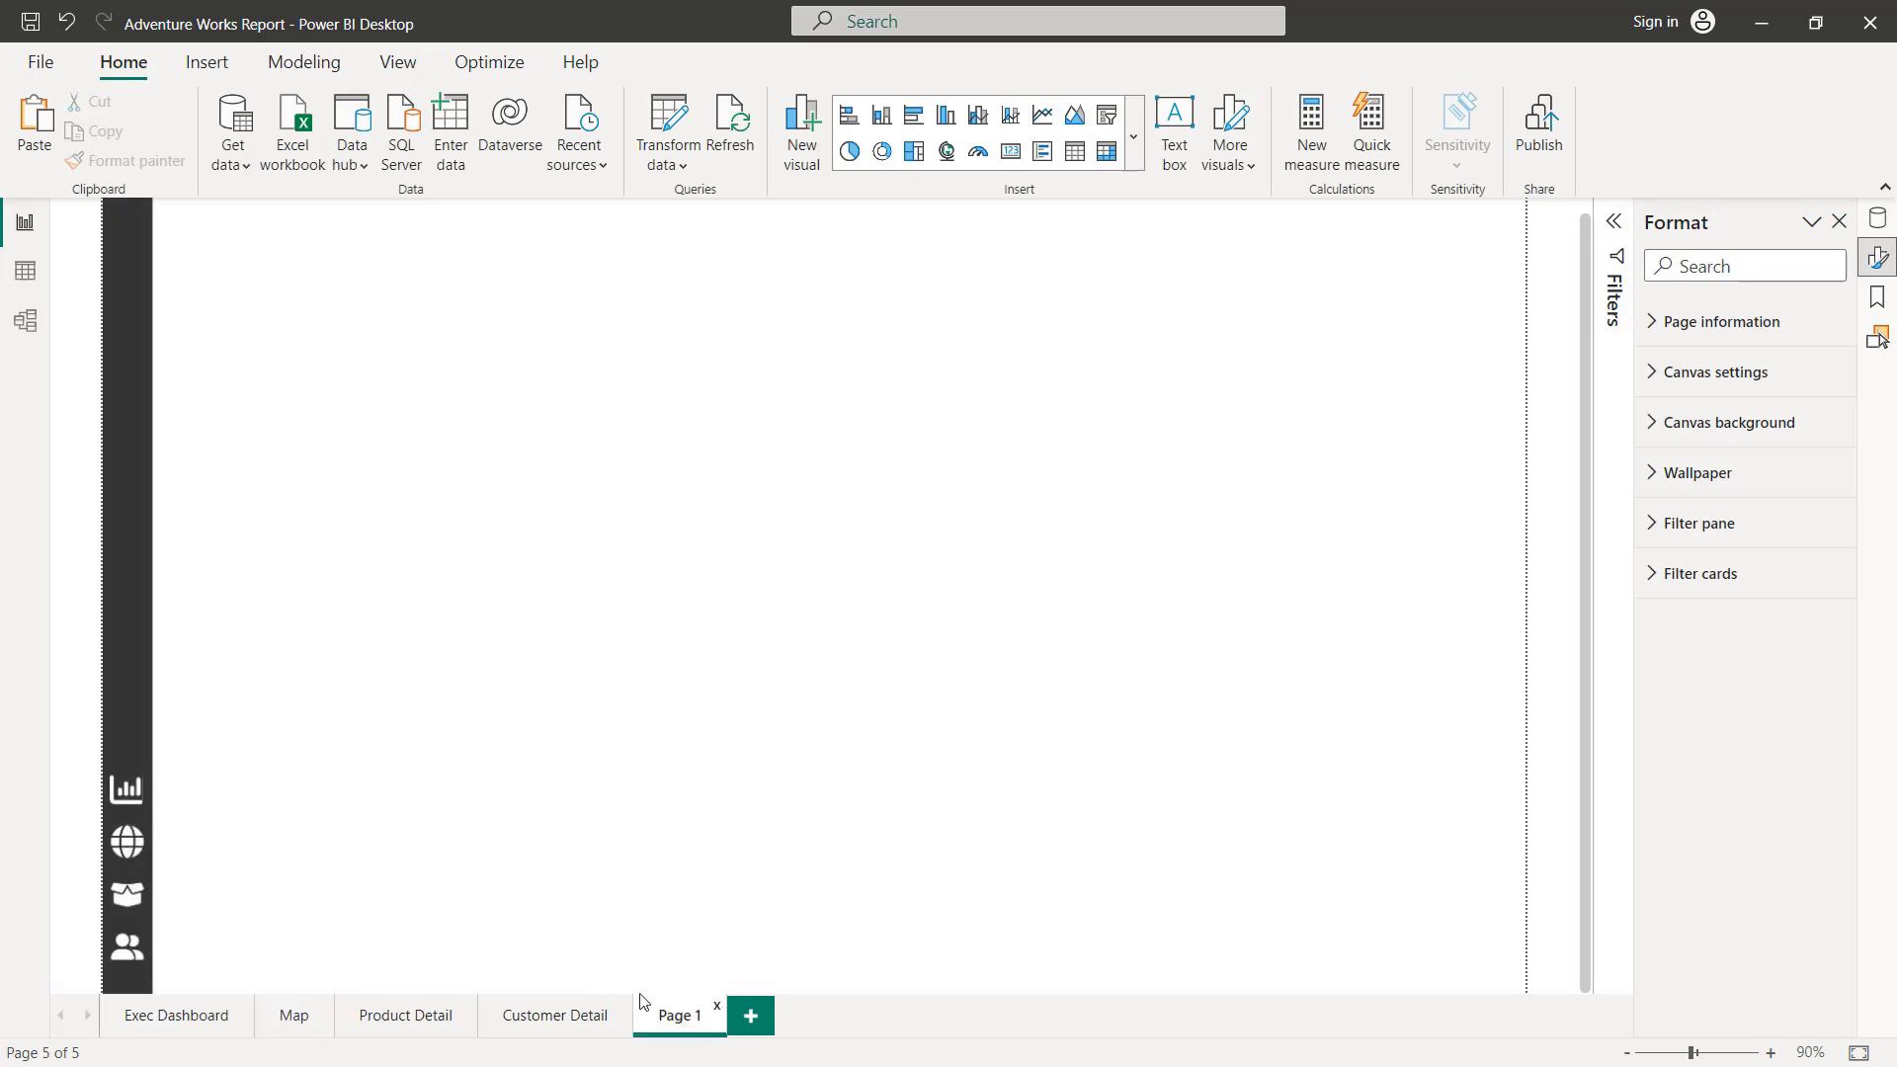
pyautogui.keyDown('ctrl'); pyautogui.click(131, 845); pyautogui.keyUp('ctrl')
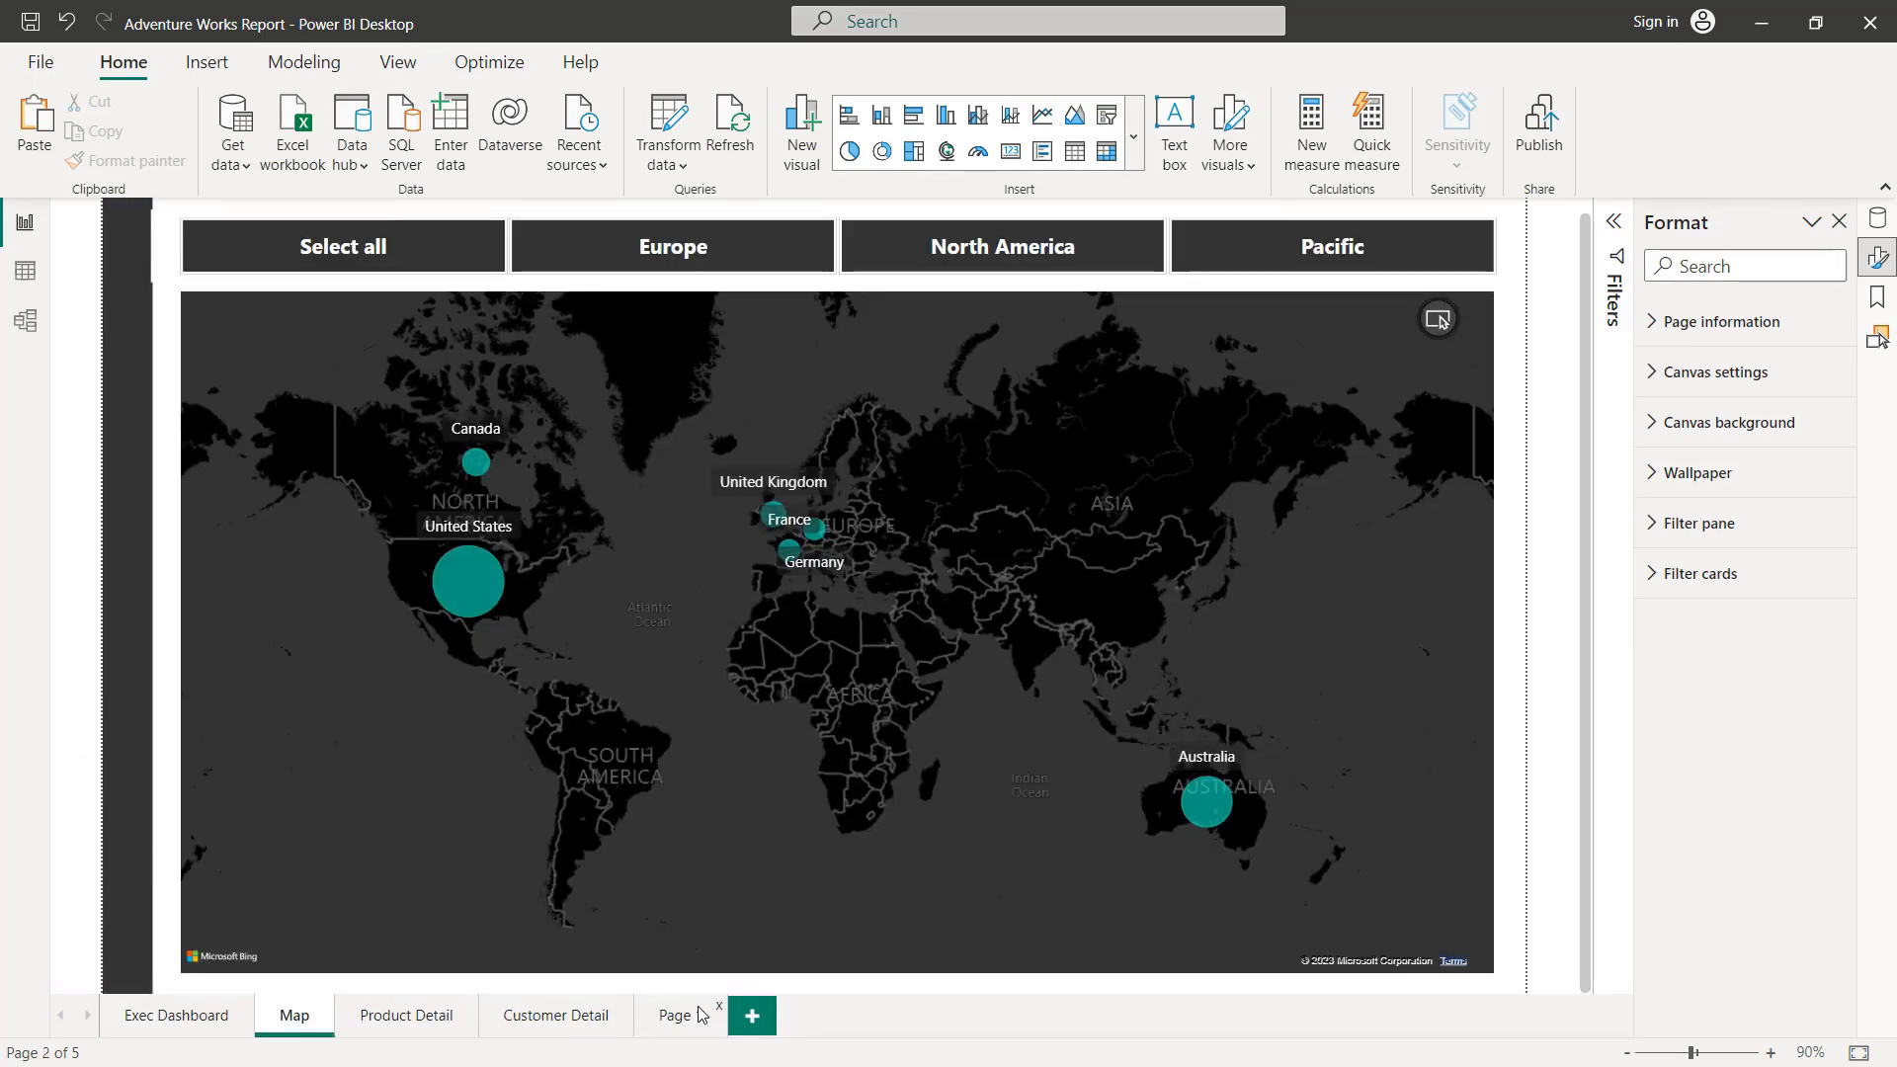
pyautogui.click(672, 1015)
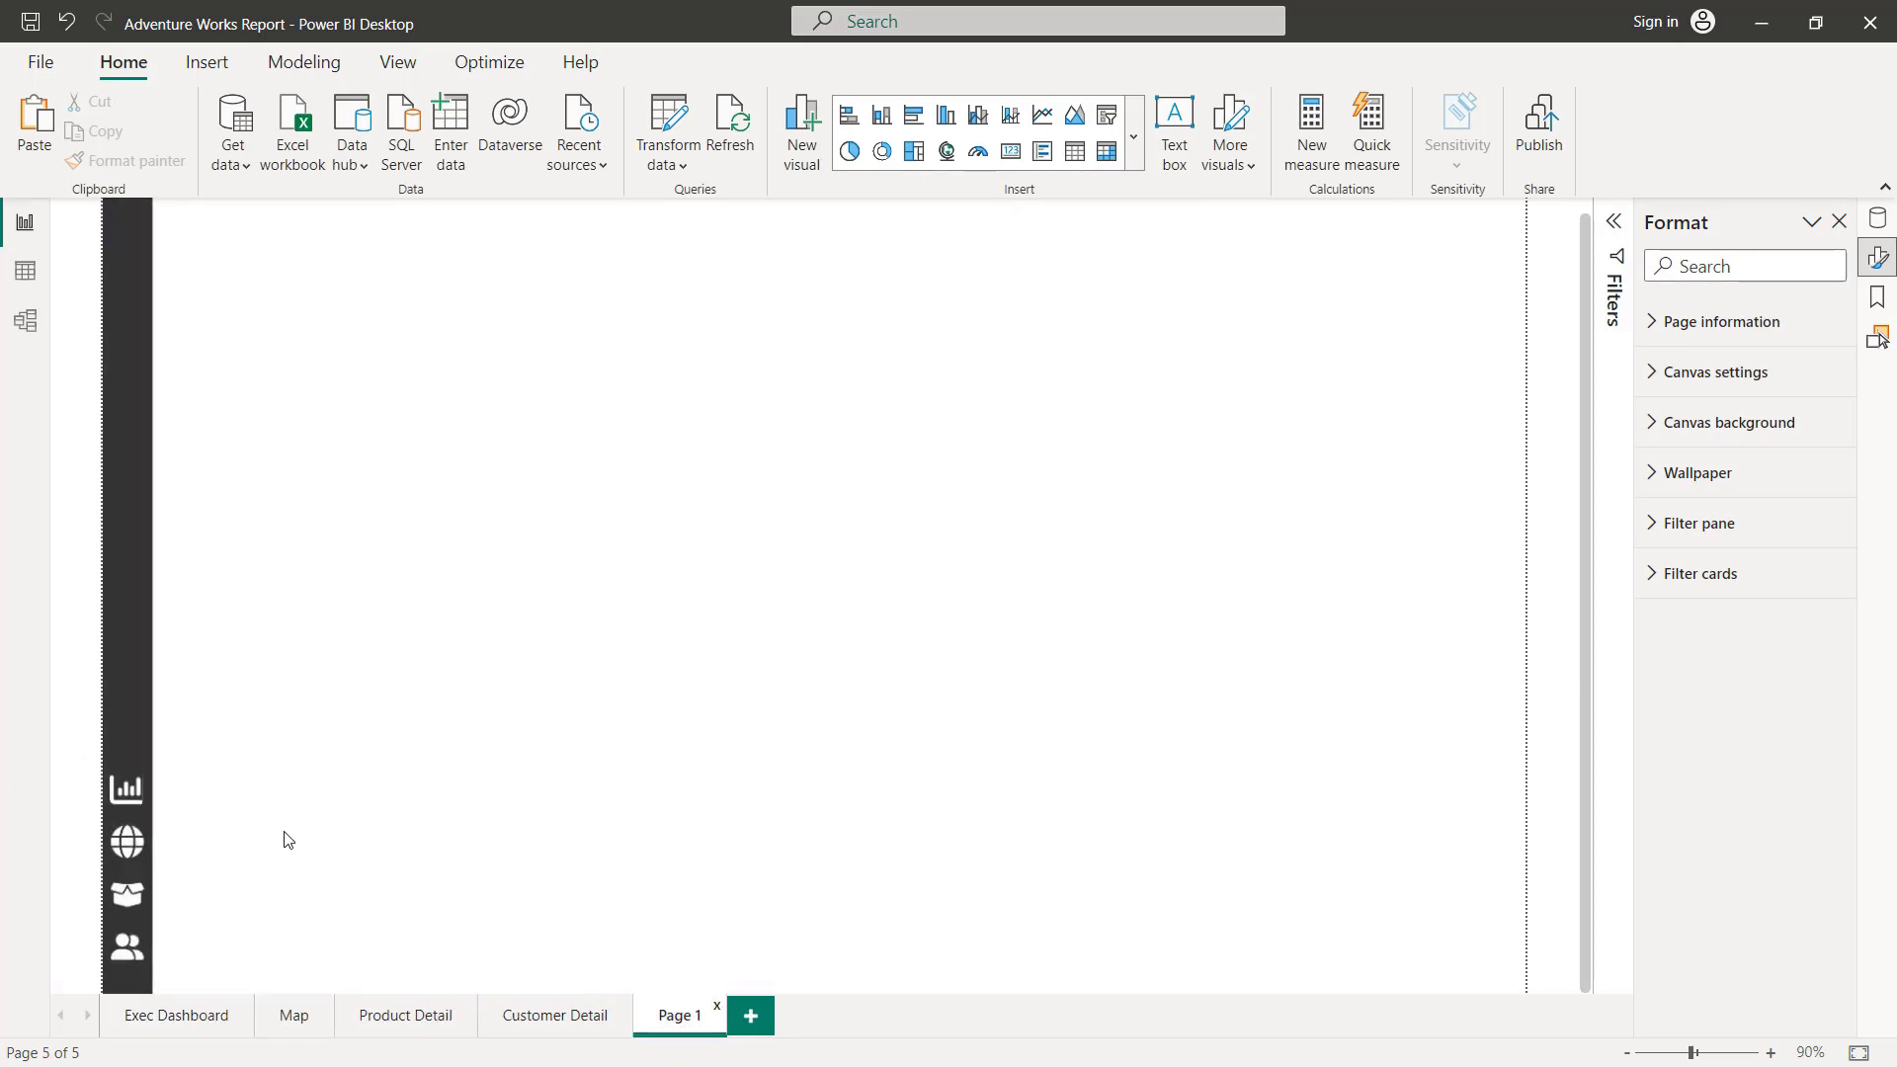
pyautogui.keyDown('ctrl'); pyautogui.click(128, 904); pyautogui.keyUp('ctrl')
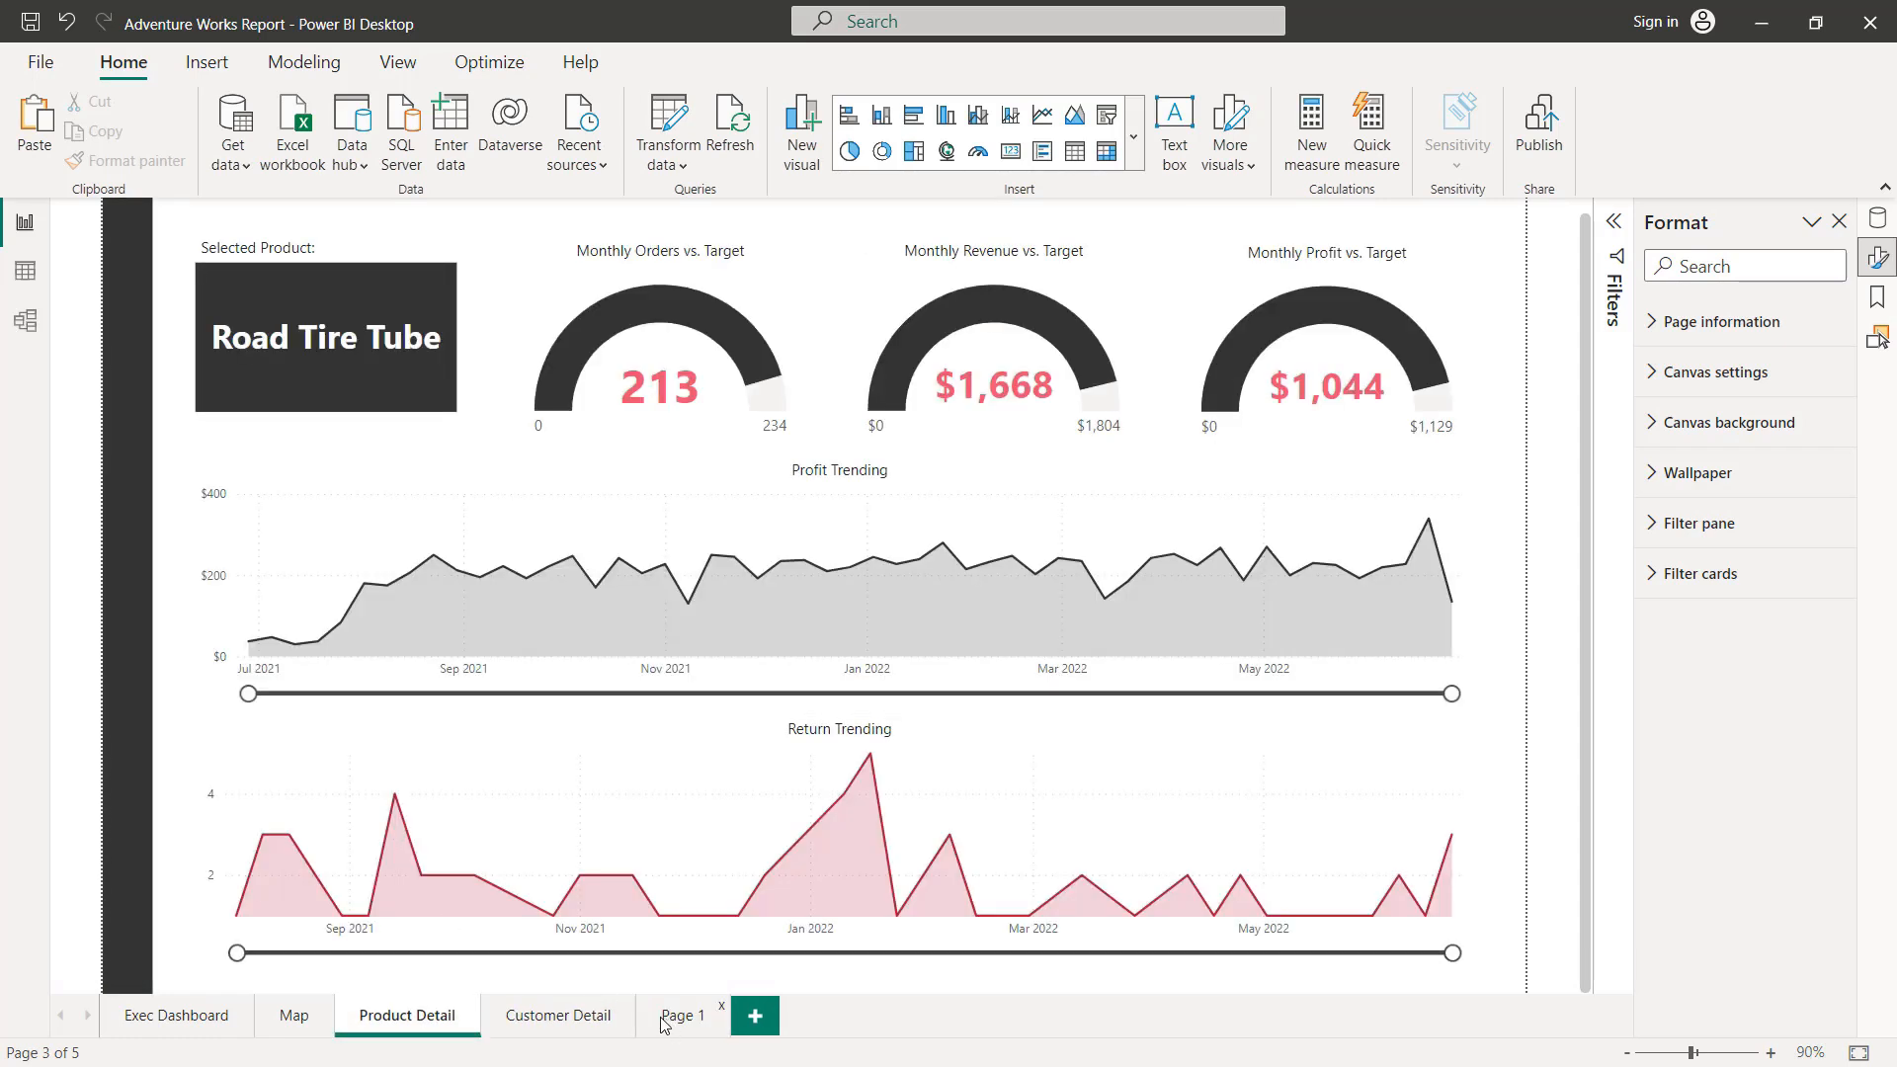
pyautogui.click(664, 1021)
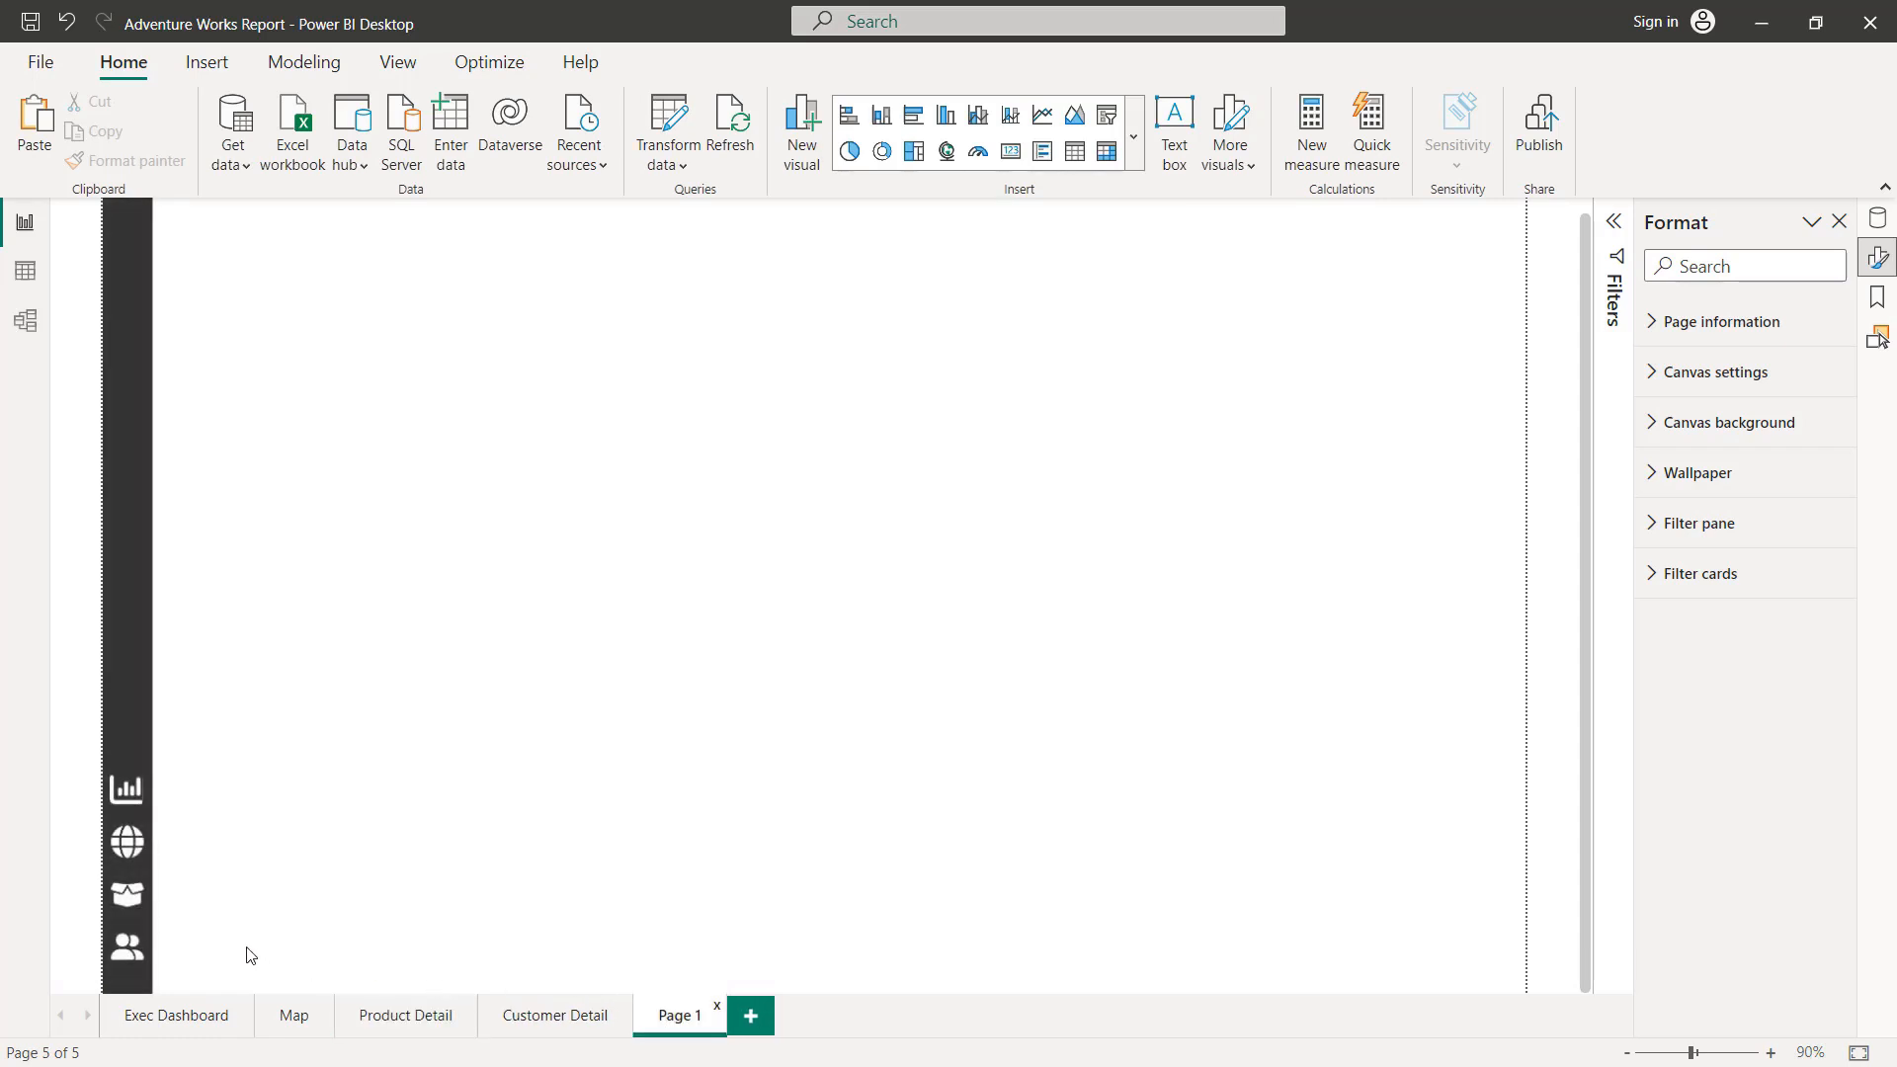
pyautogui.keyDown('ctrl'); pyautogui.click(129, 951); pyautogui.keyUp('ctrl')
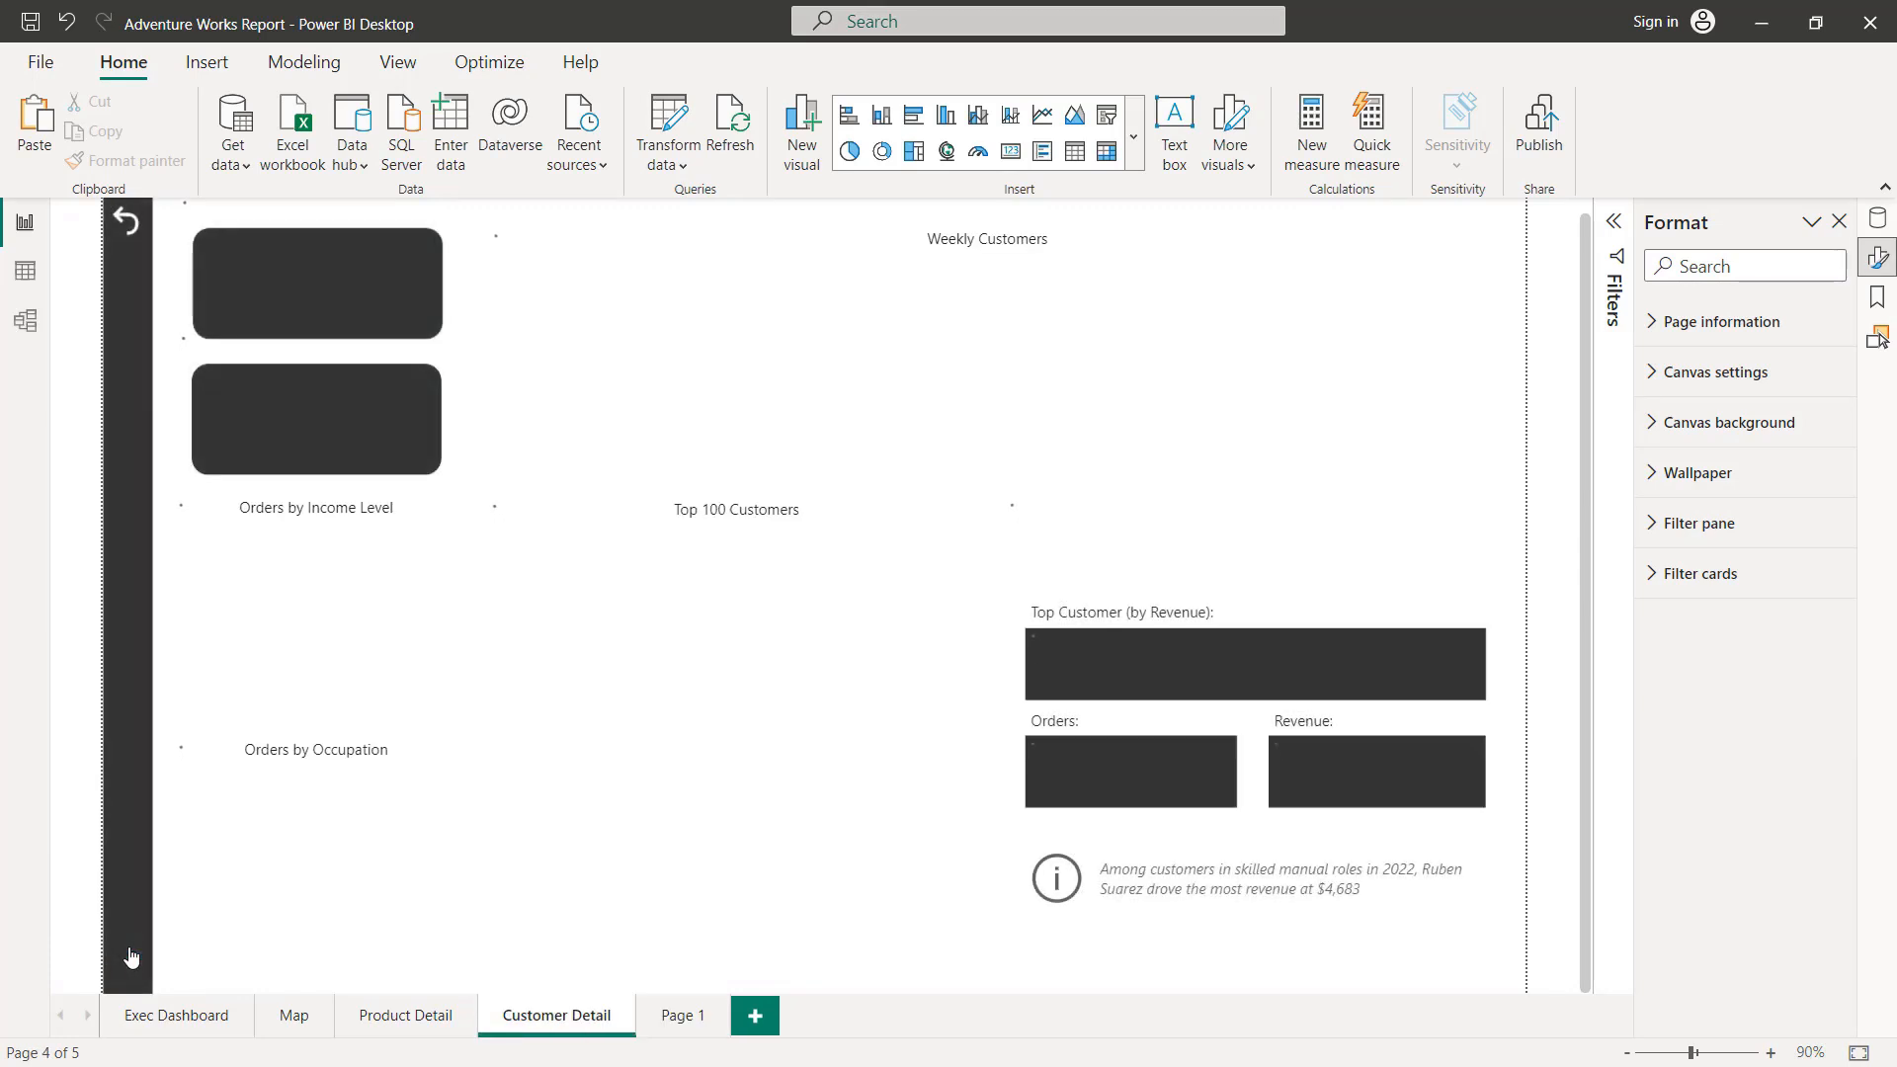
# Step: Return to Page 1 and group the four sidebar icon buttons, leaving the background shape out of the group
pyautogui.moveTo(365, 887)
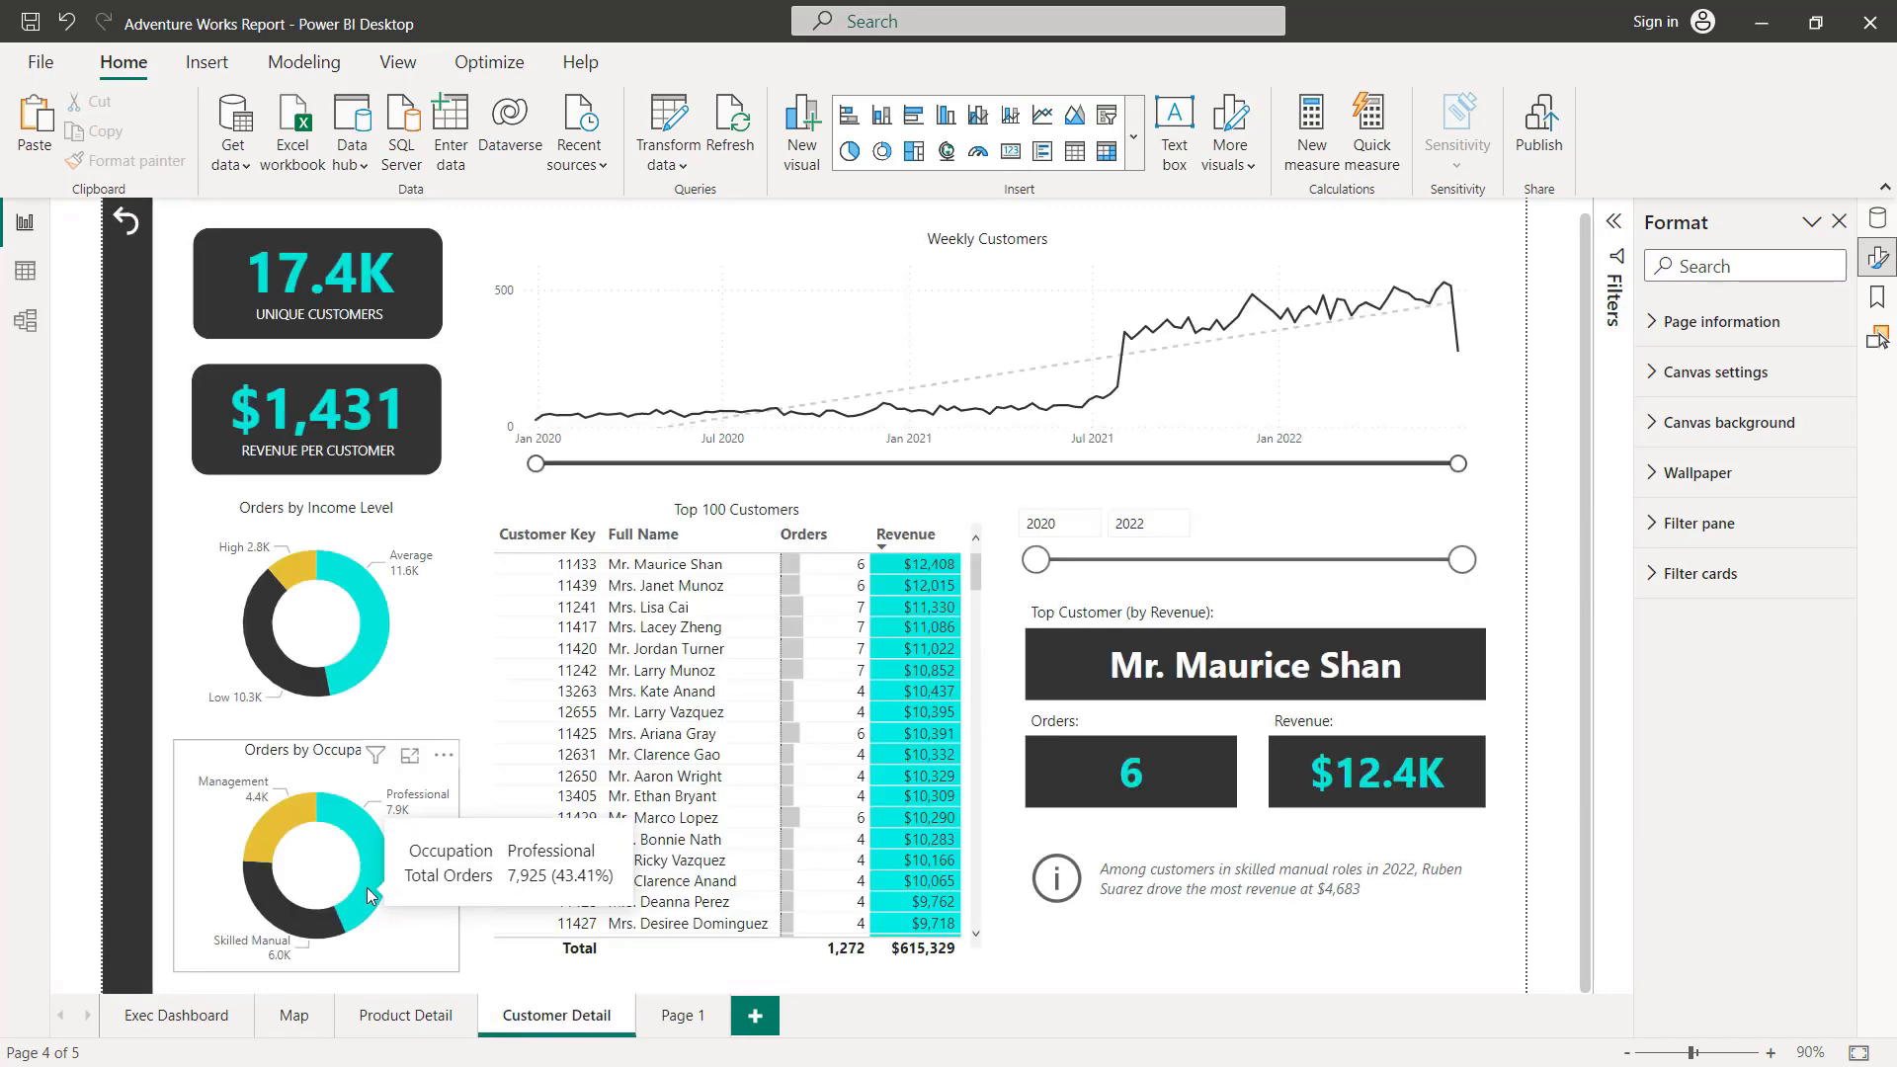
pyautogui.click(654, 1013)
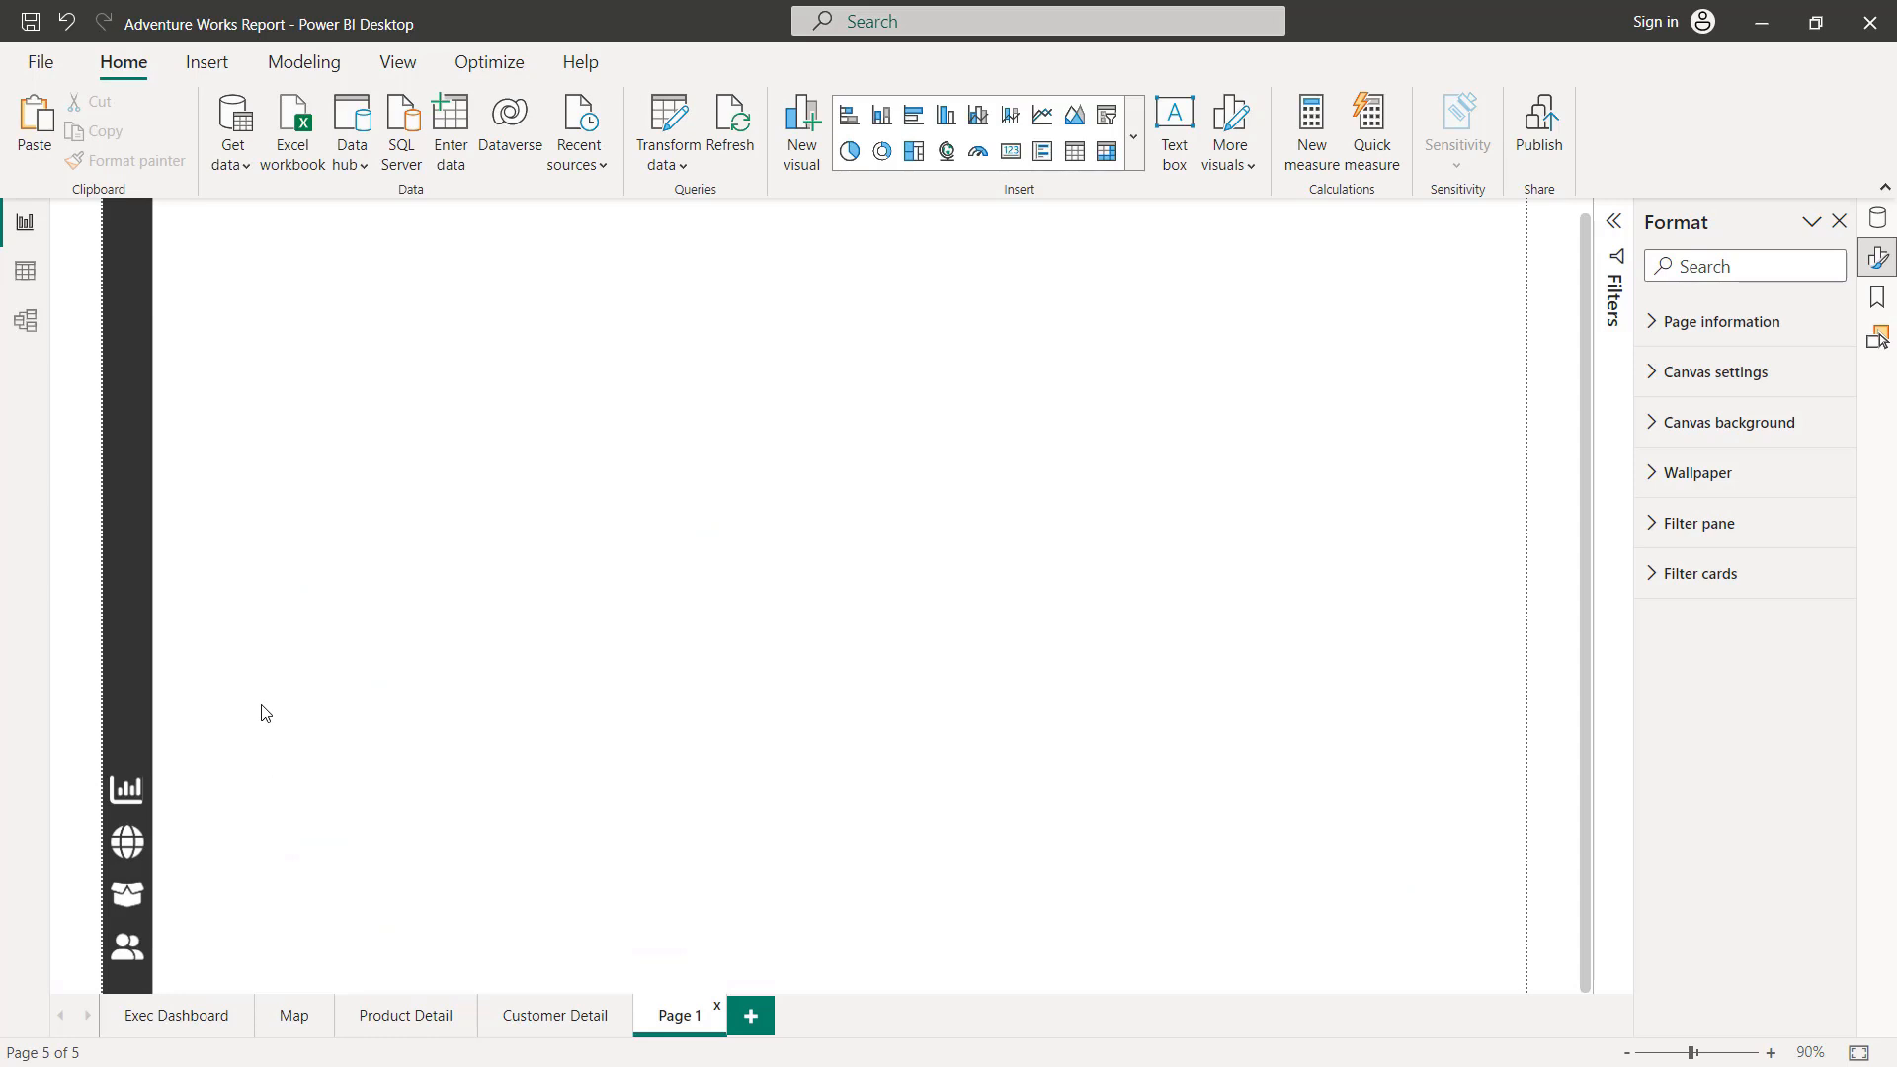
pyautogui.moveTo(261, 704); pyautogui.dragTo(71, 979)
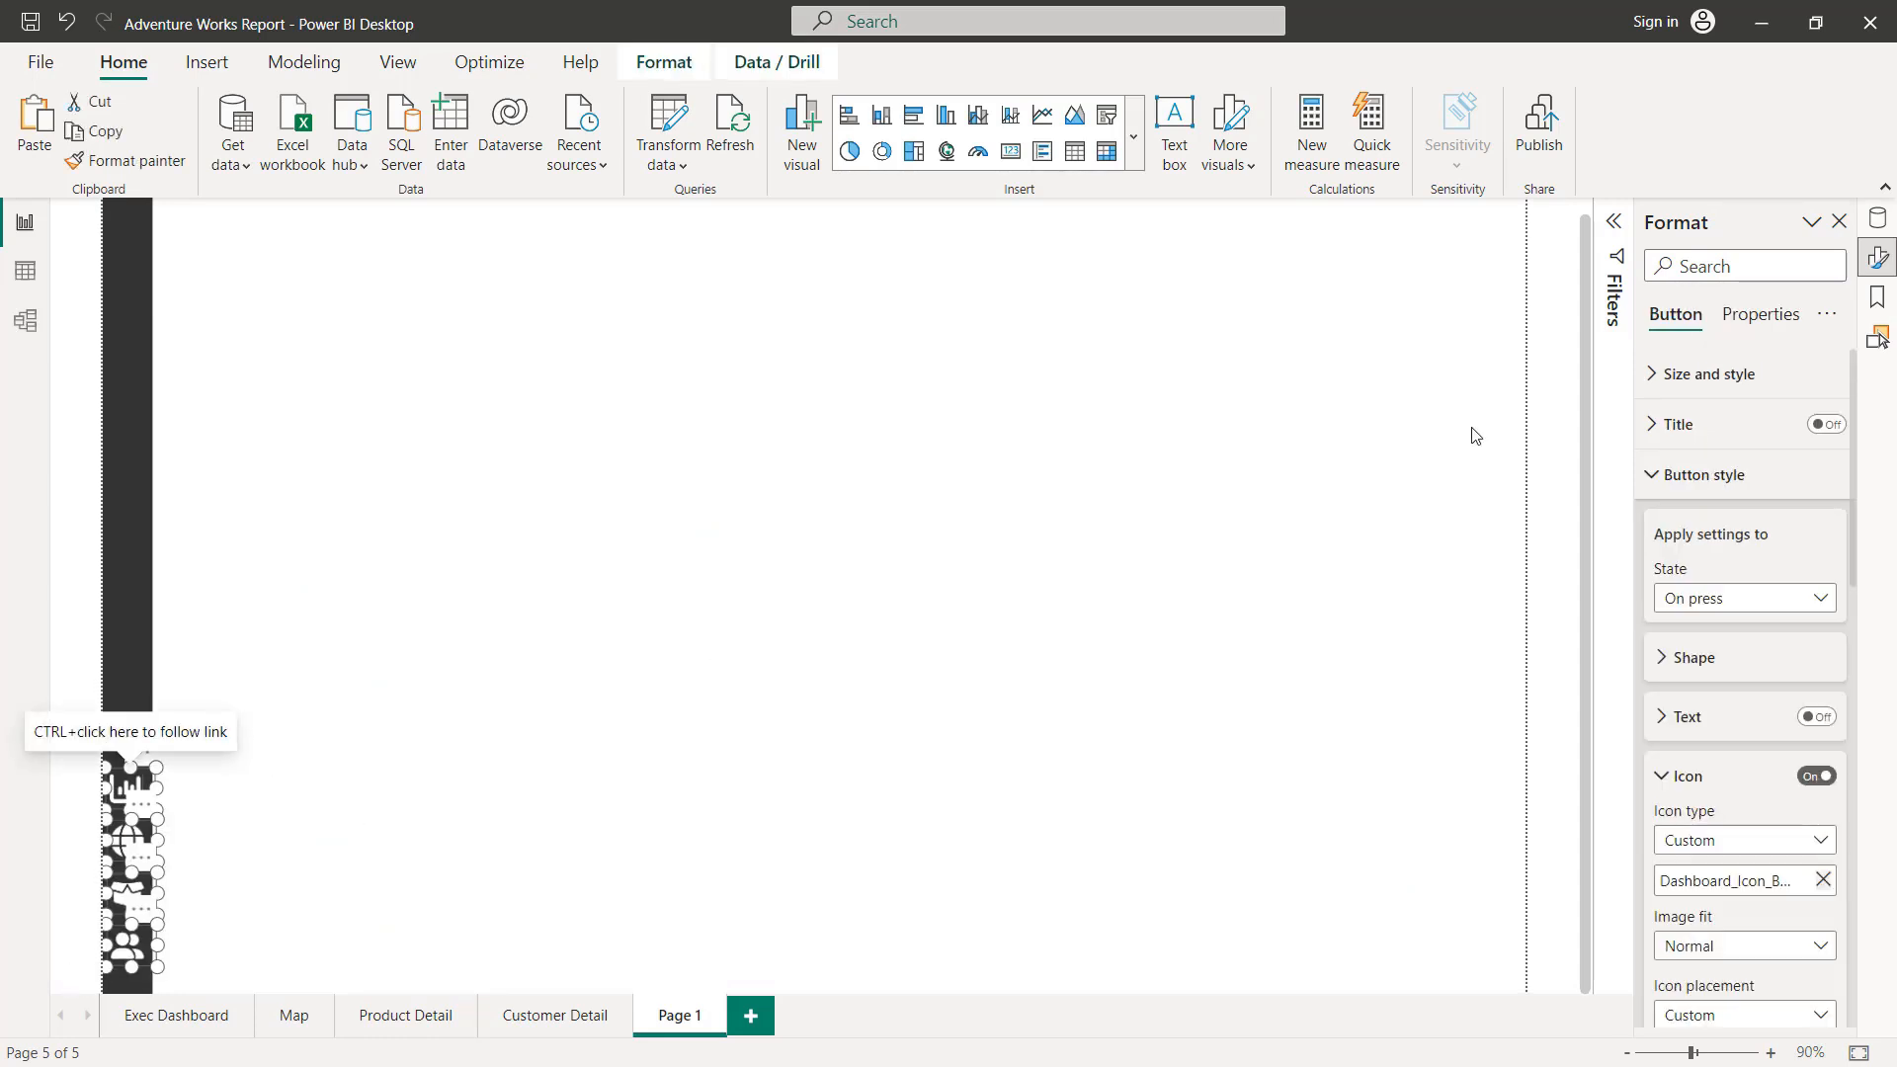
pyautogui.click(1877, 337)
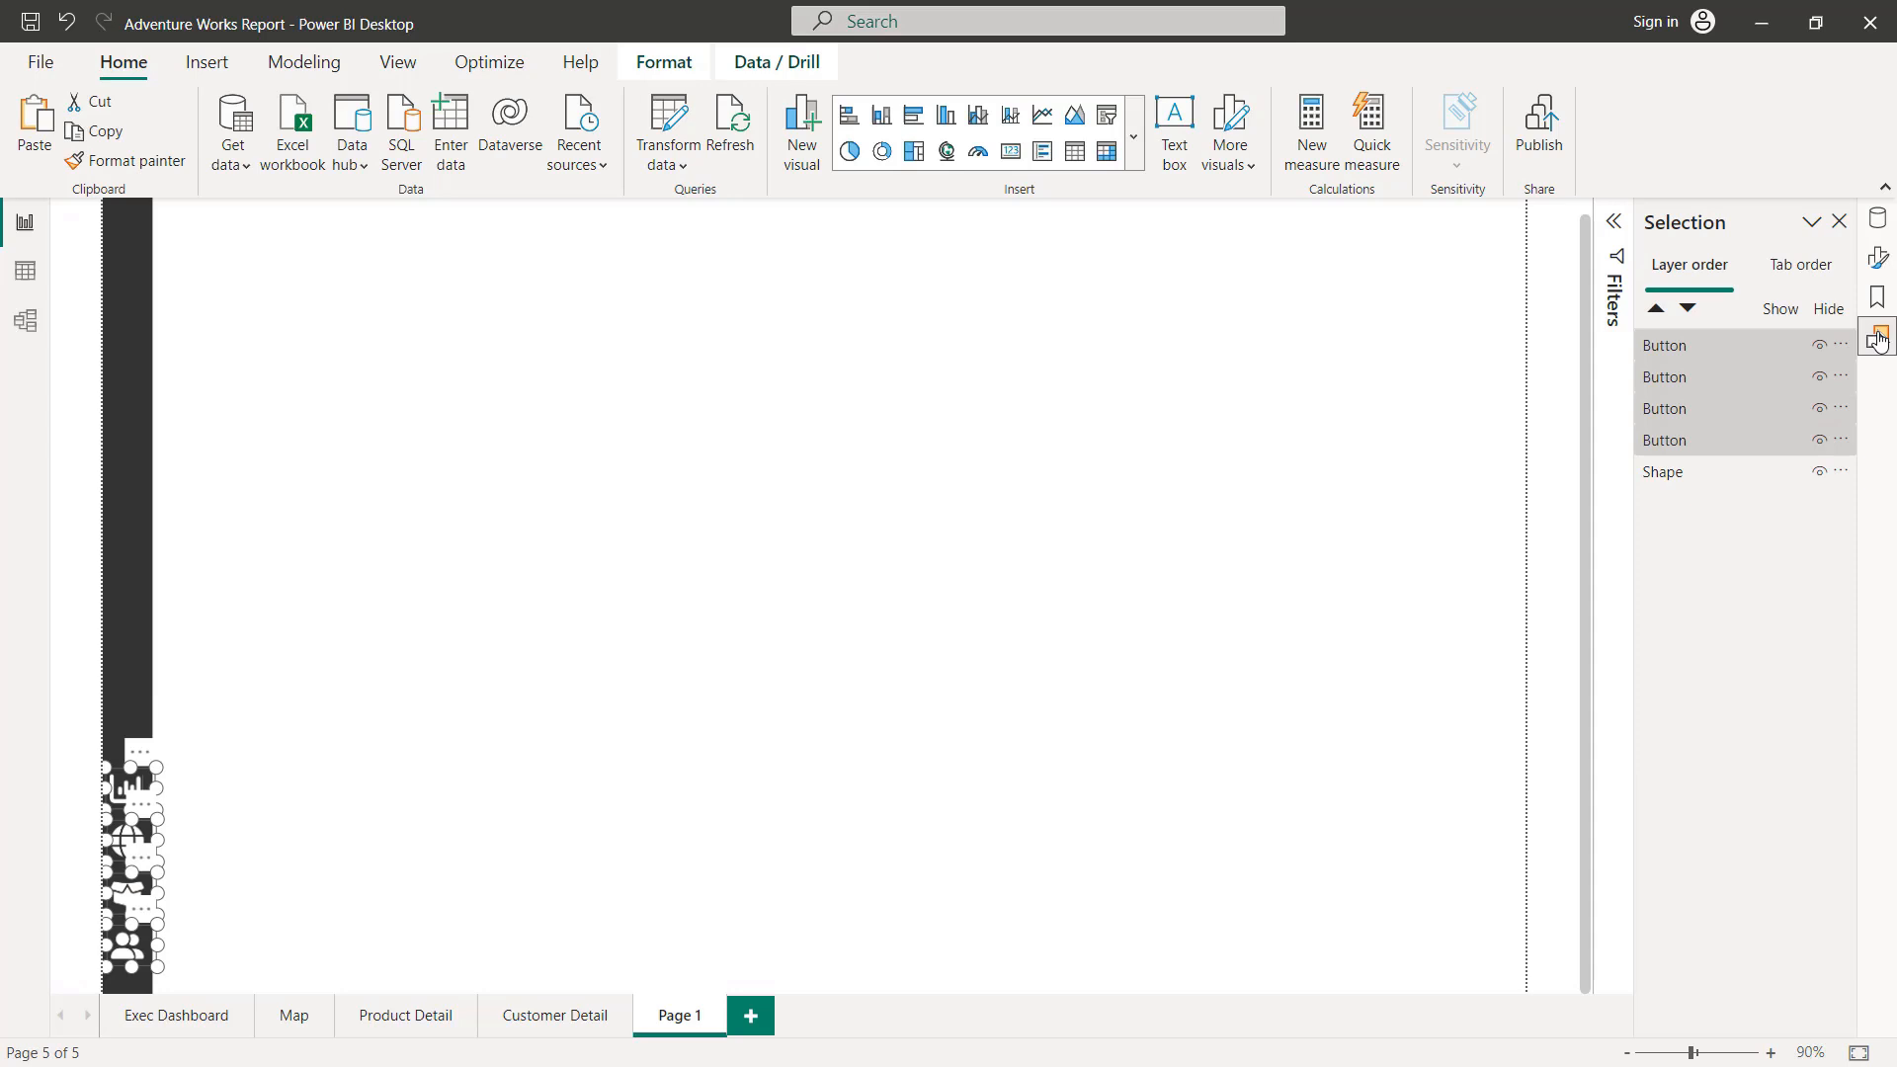
pyautogui.rightClick(1688, 398)
pyautogui.click(1397, 402)
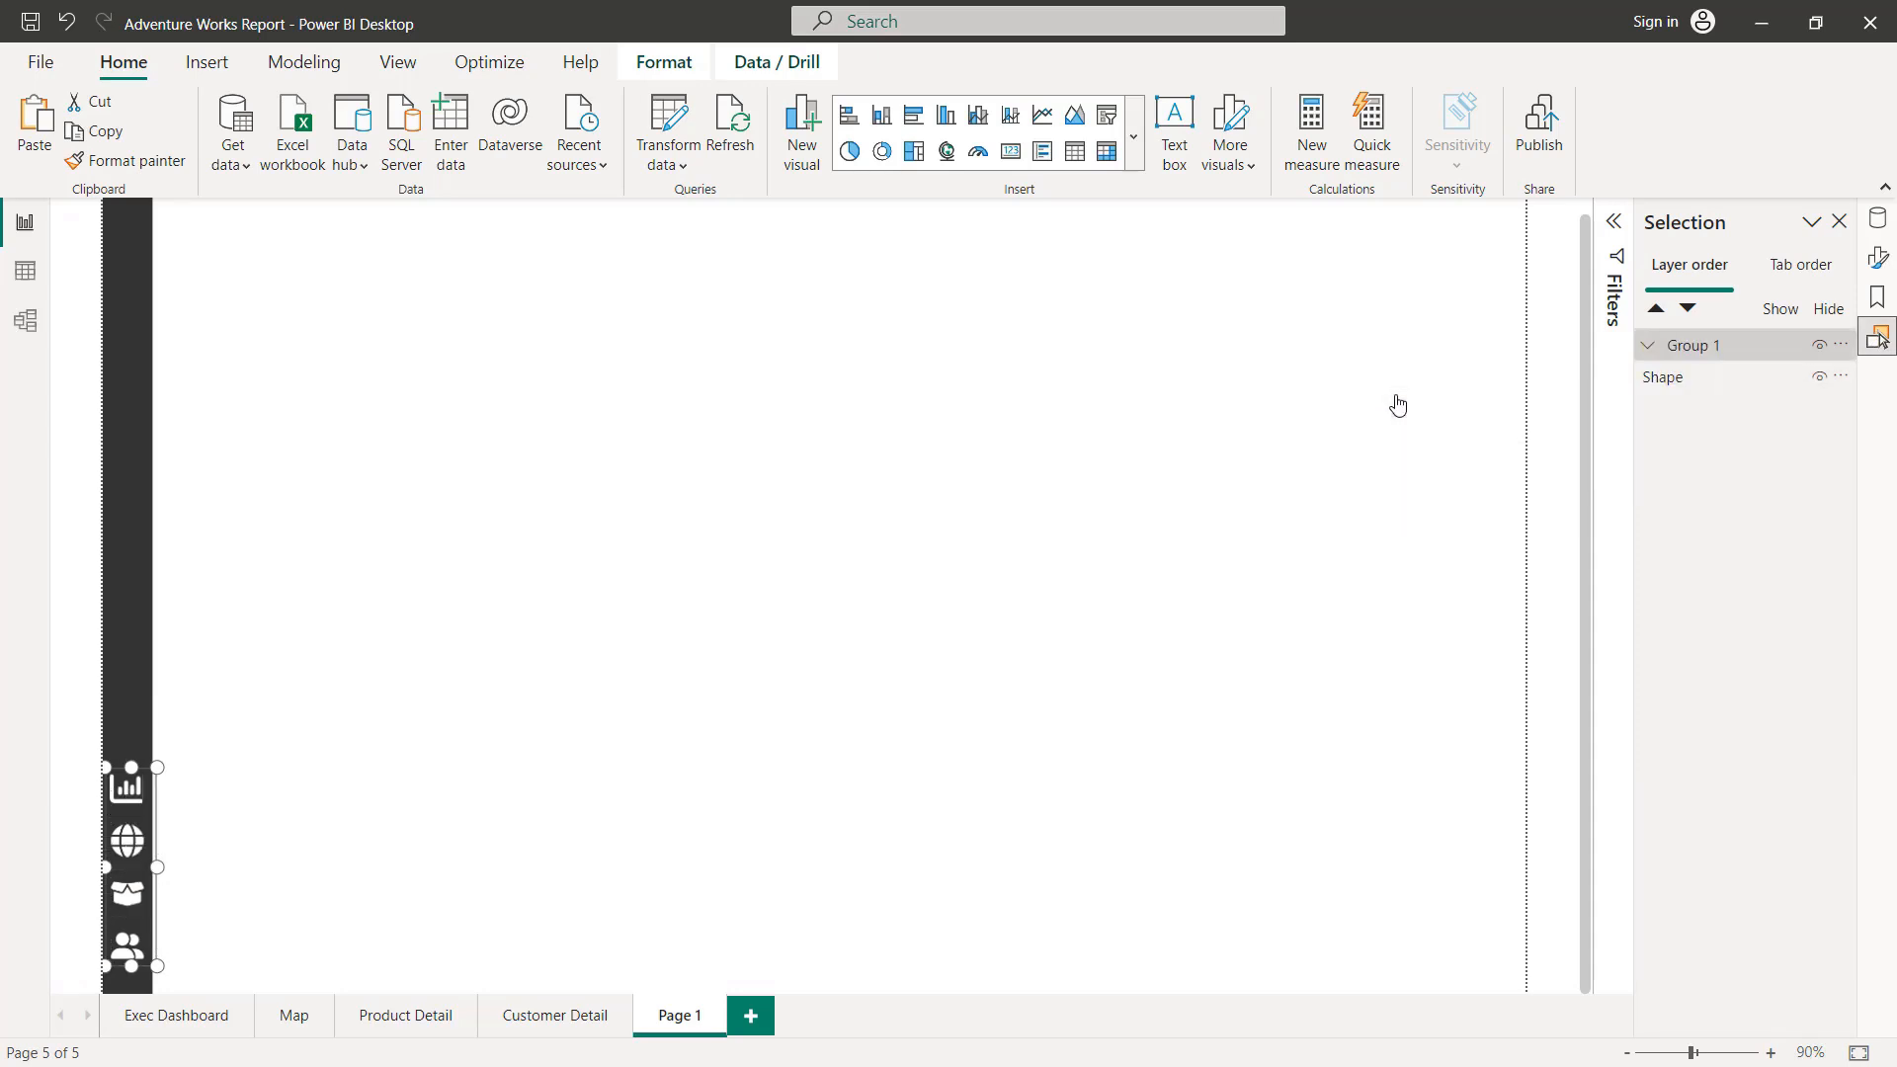
# Step: Rename the new button group as Navigation Buttons
pyautogui.doubleClick(1687, 346)
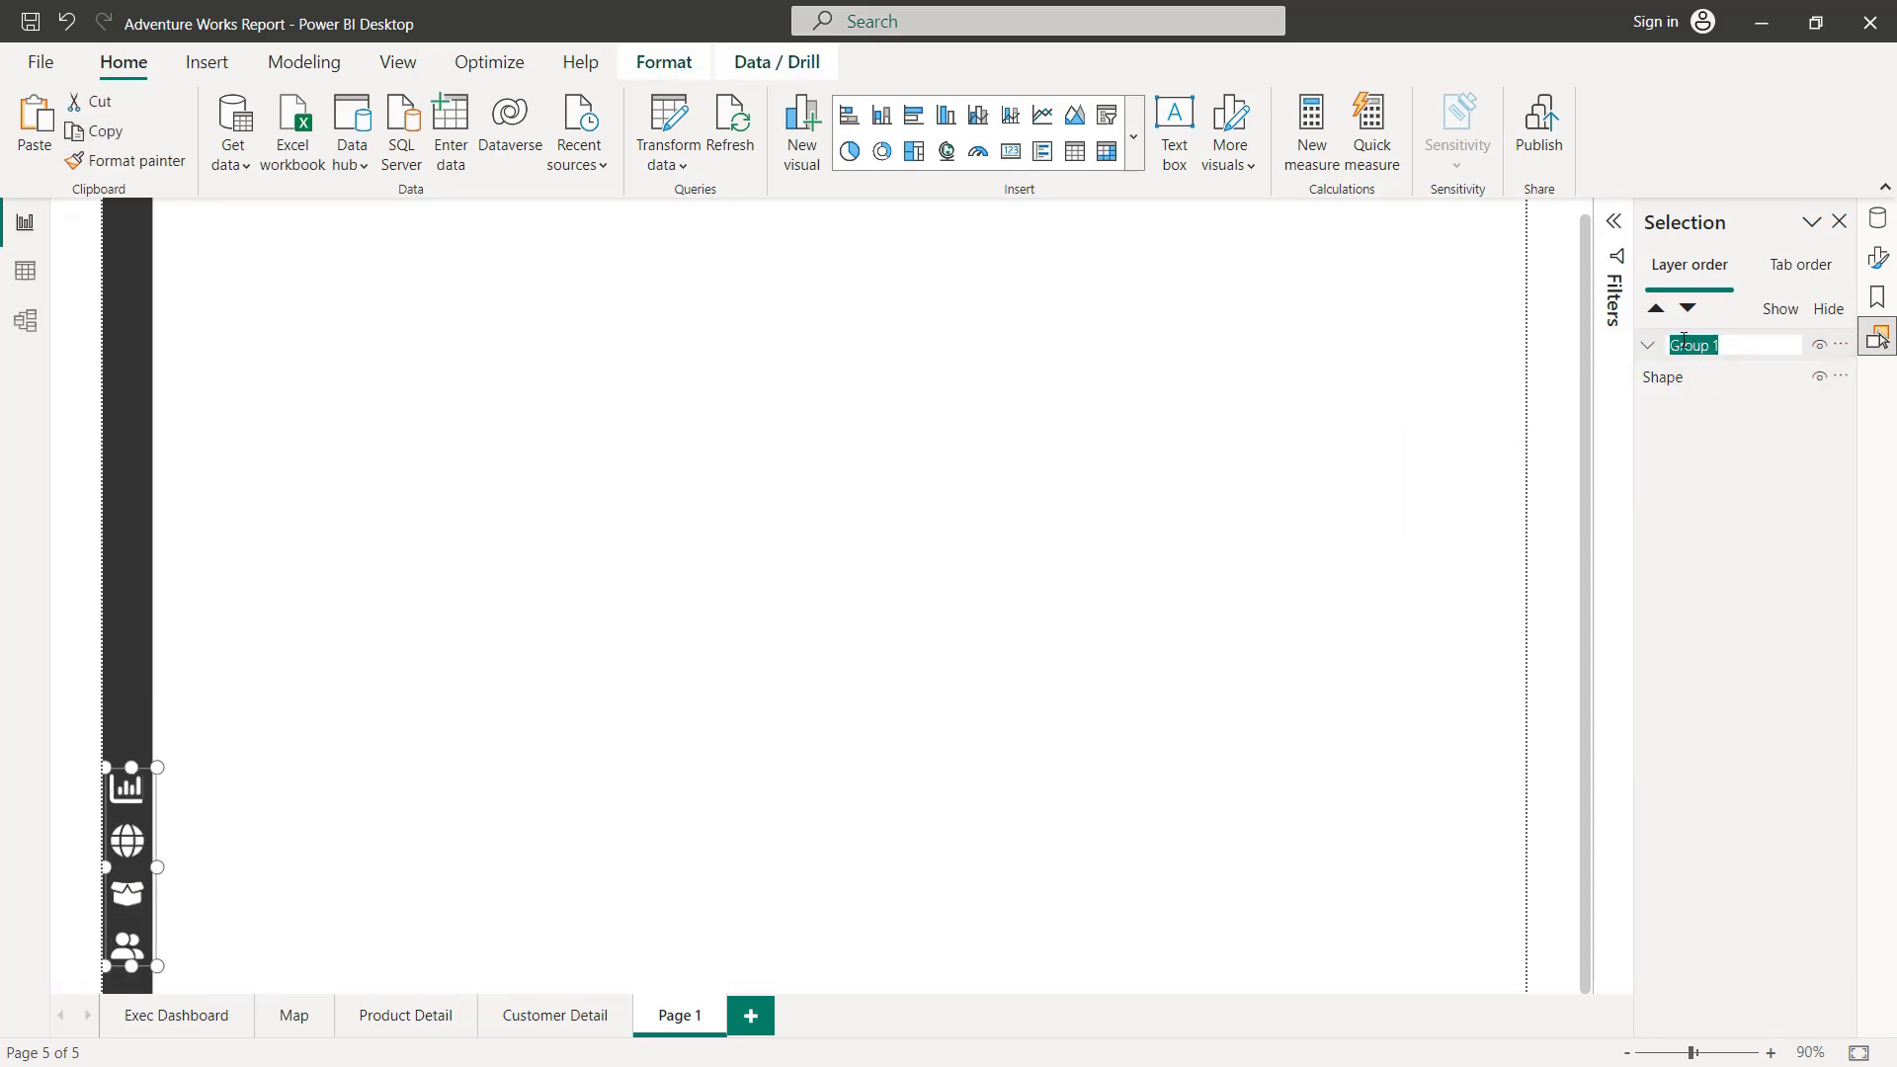
pyautogui.write('Navigation Buttons')
pyautogui.press('Return')
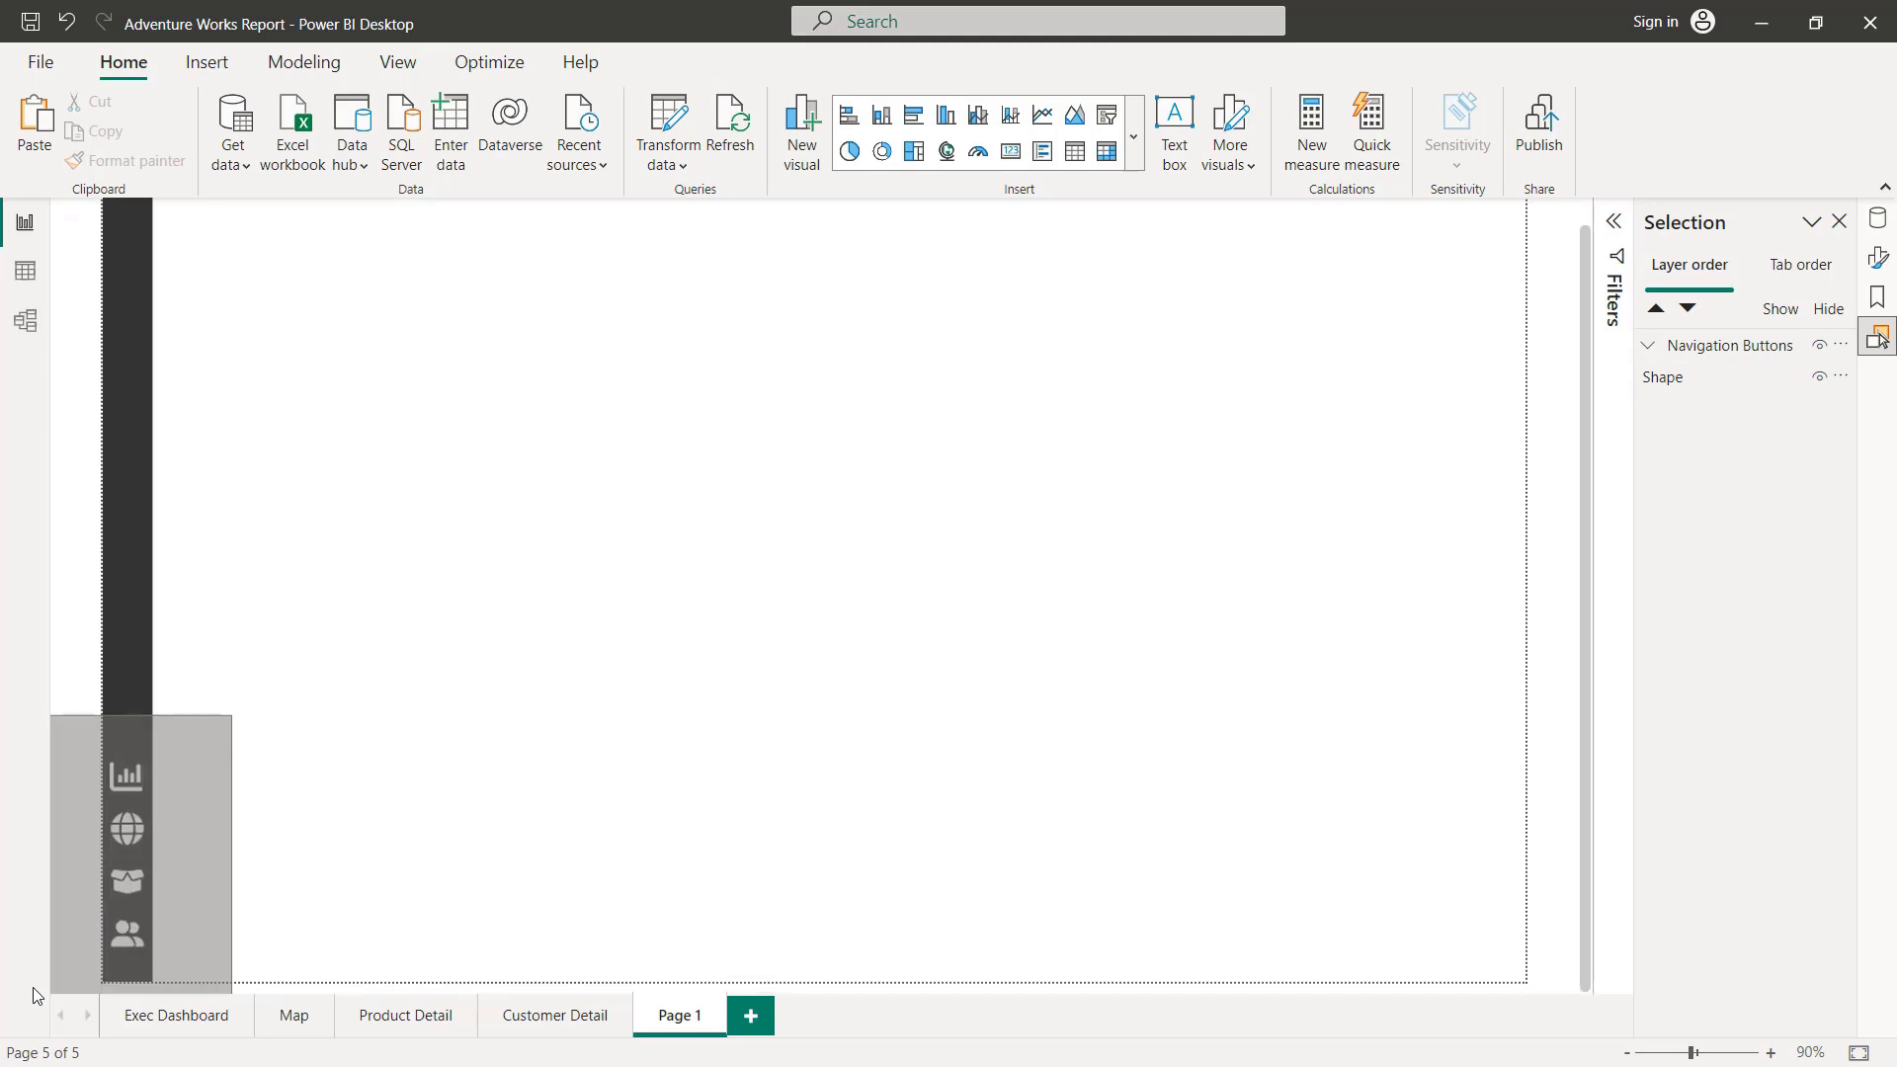
# Step: Copy the Navigation Buttons group and paste it onto the Exec Dashboard, Map, Product Detail and Customer Detail pages
pyautogui.click(168, 1014)
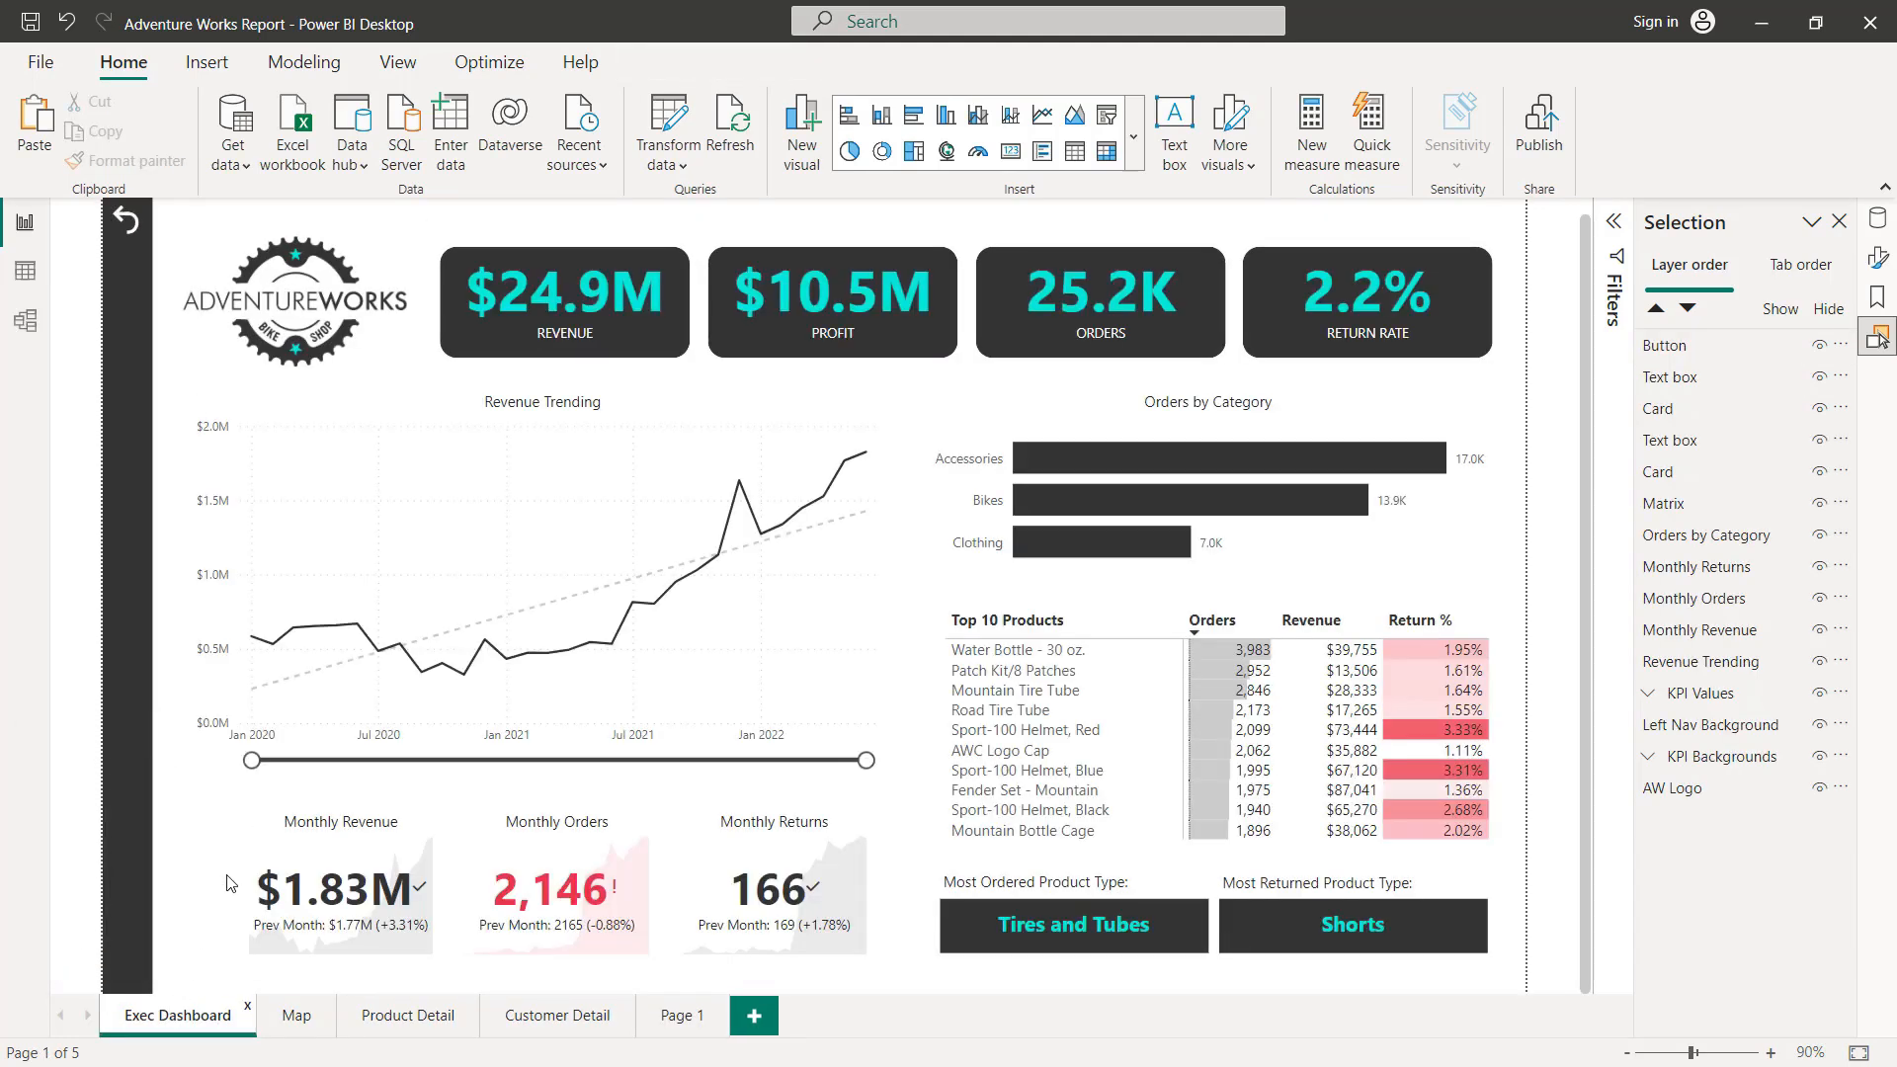
pyautogui.click(291, 1018)
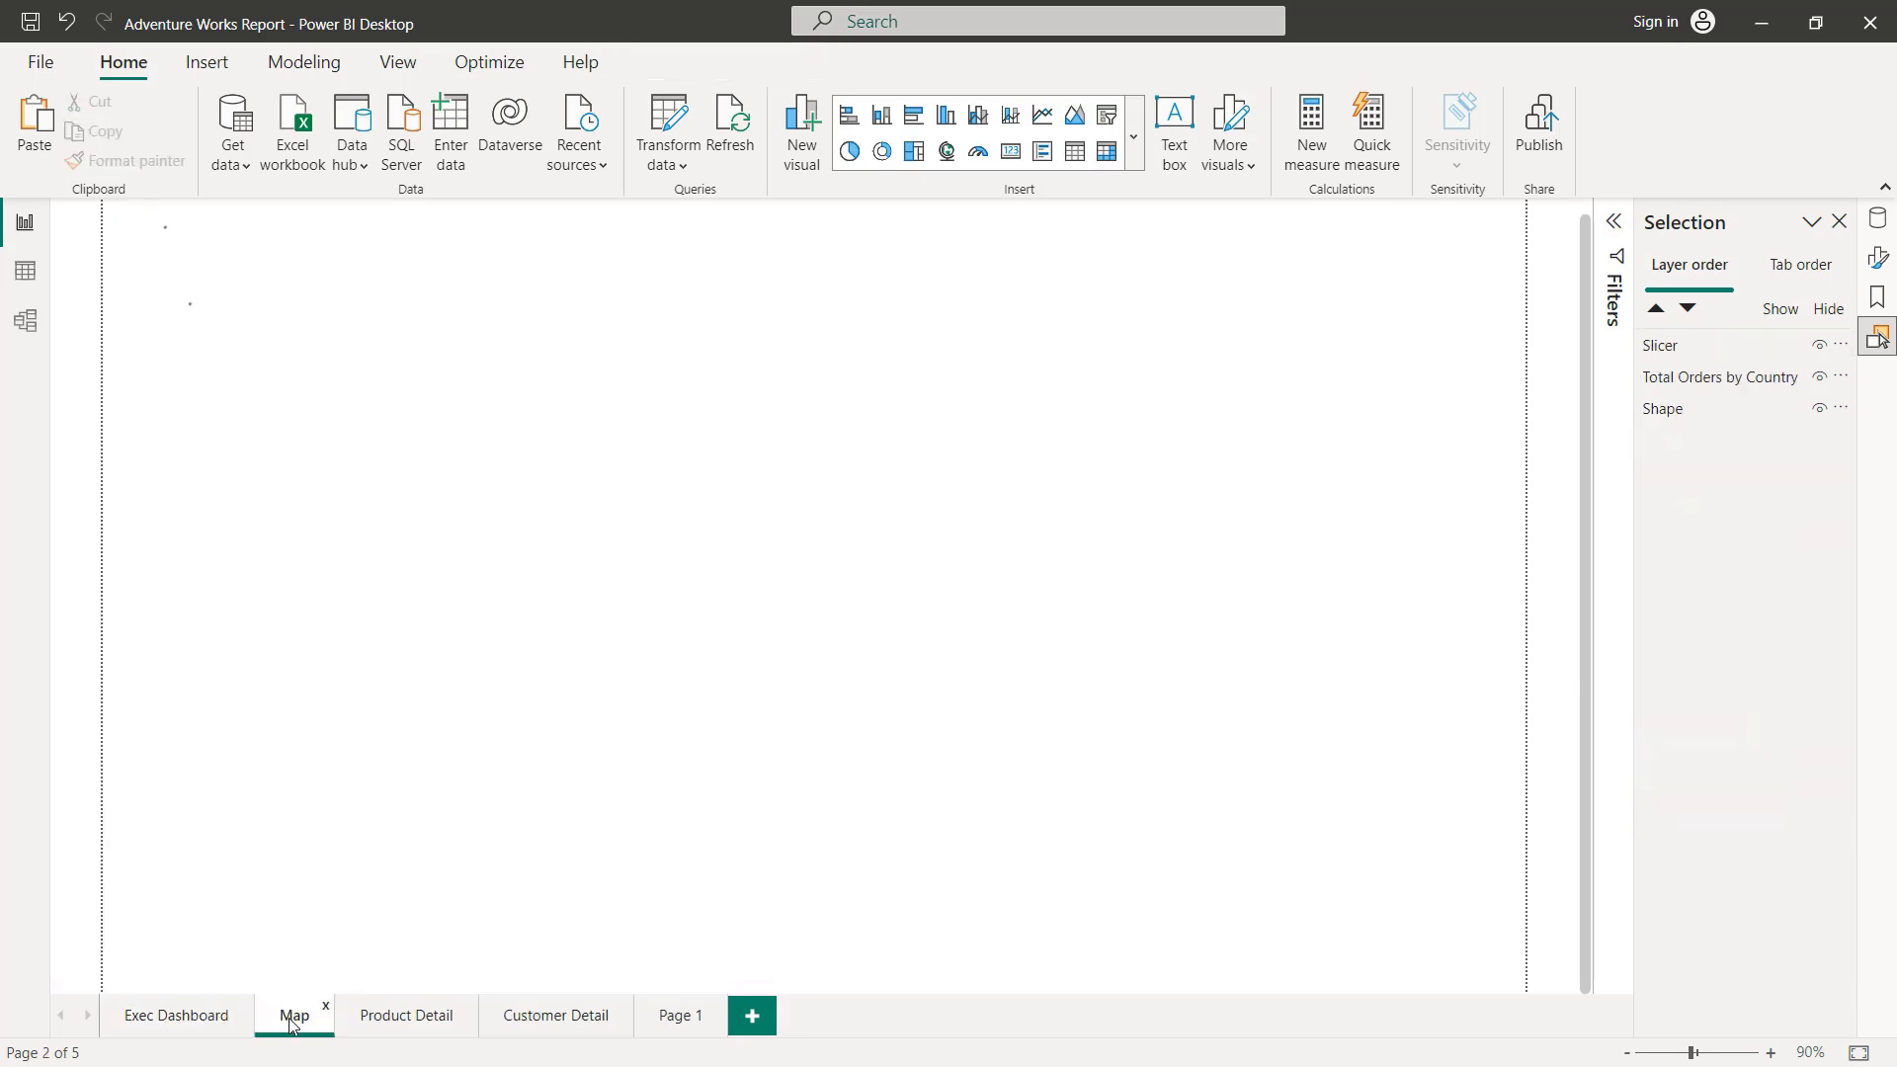
pyautogui.click(378, 1020)
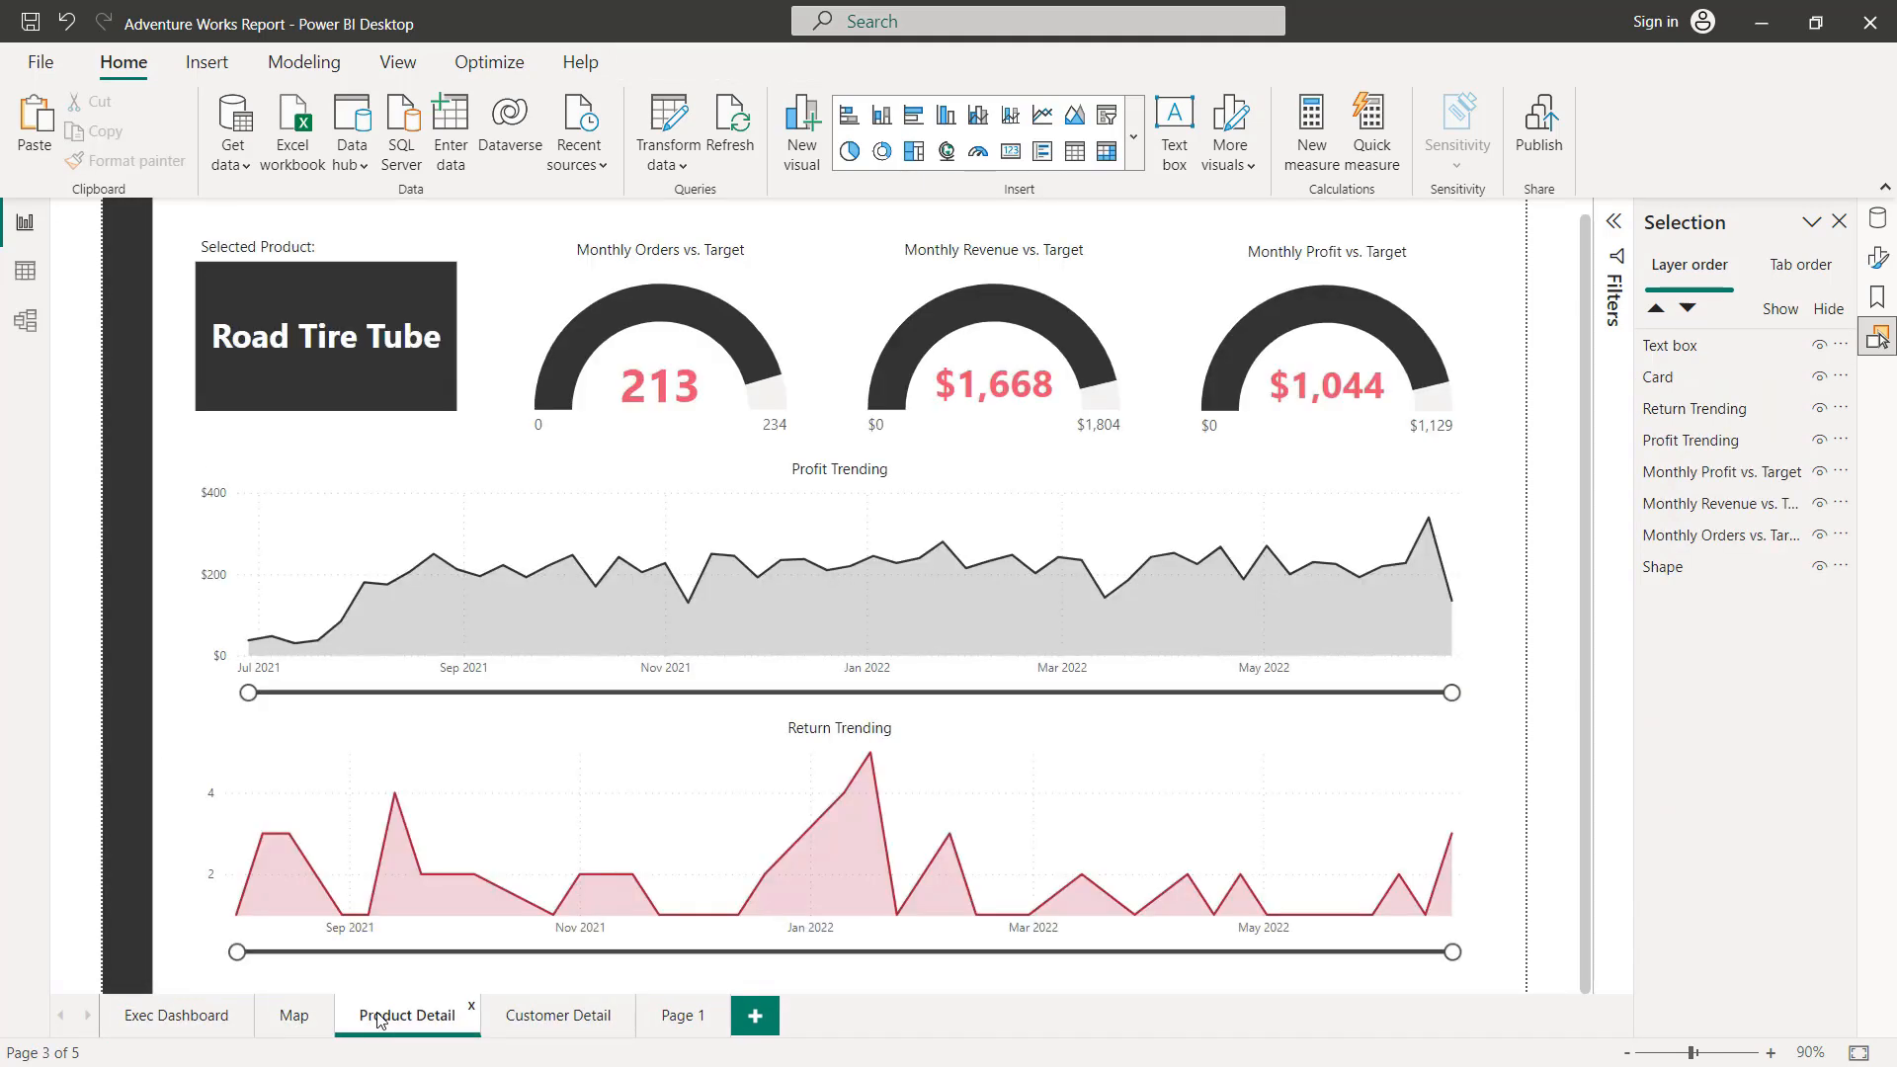
pyautogui.click(539, 1024)
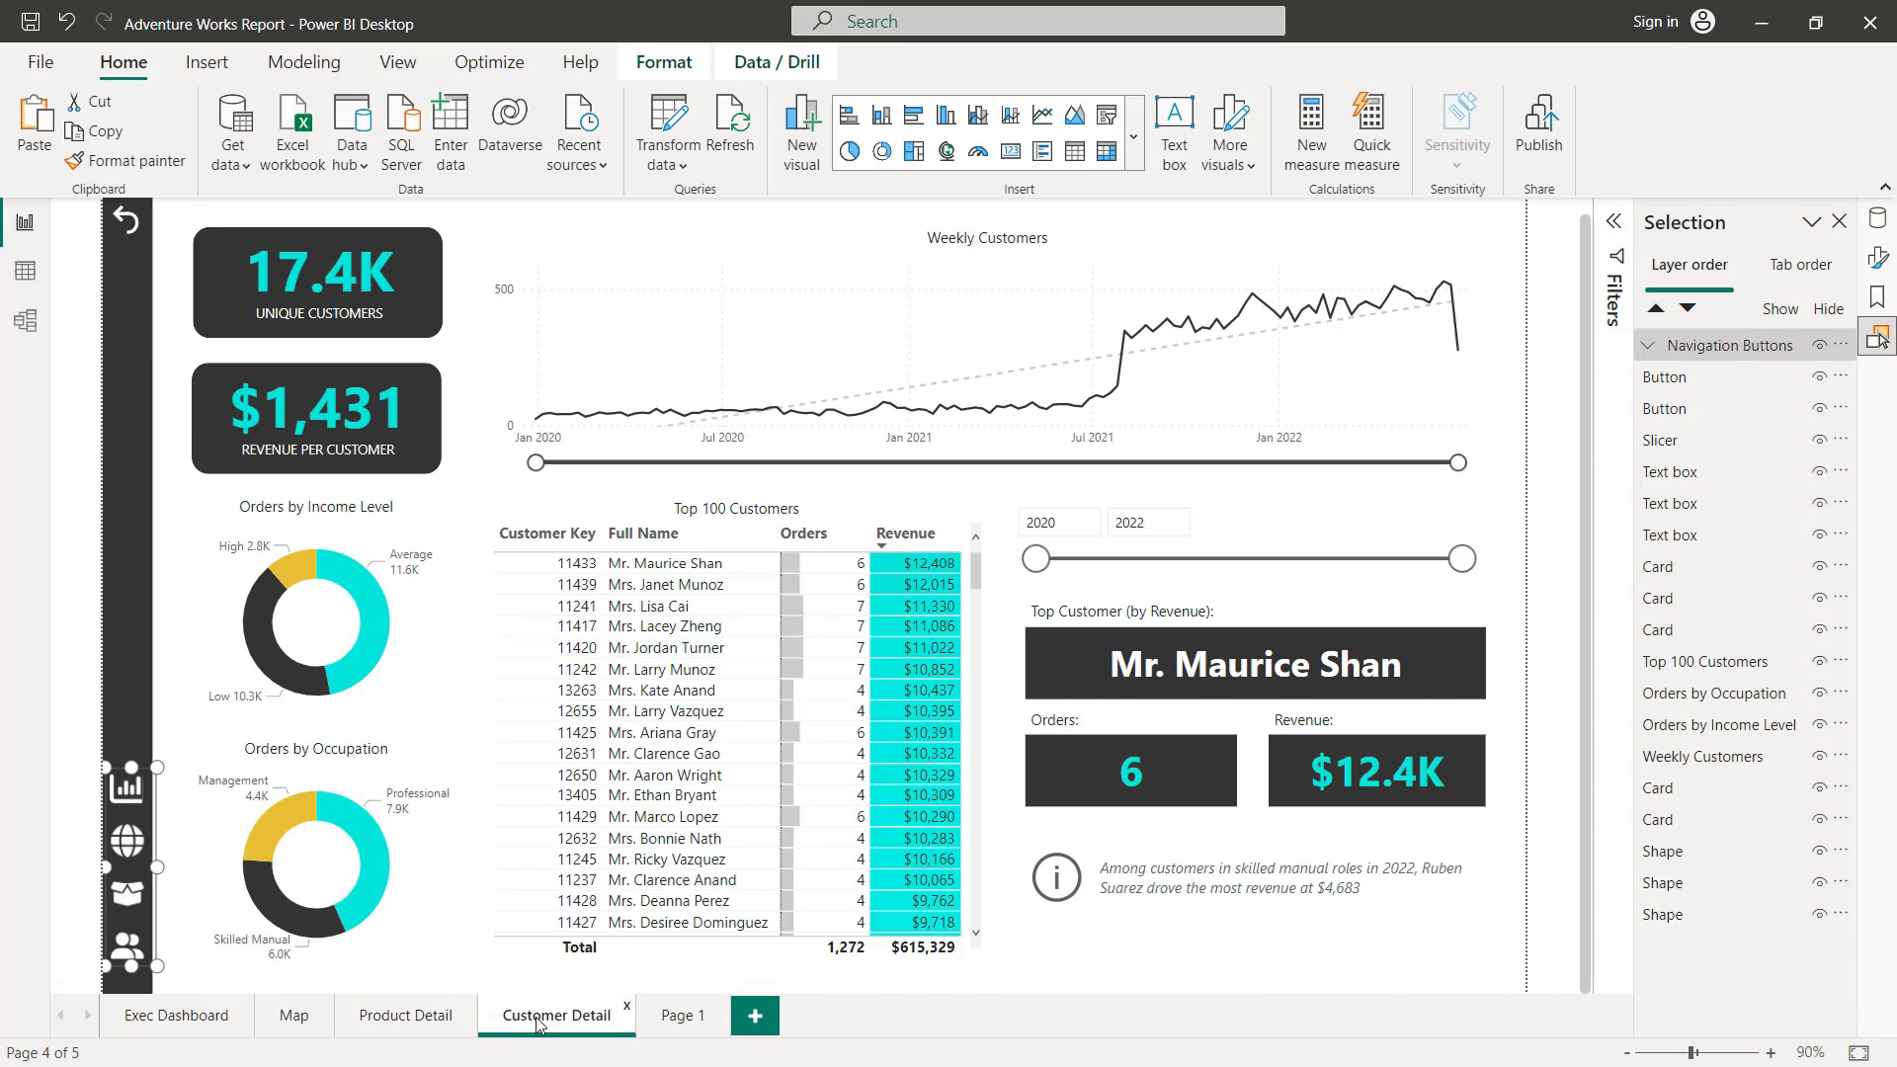
# Step: Delete the Page 1 report page and confirm its removal
pyautogui.click(722, 1009)
pyautogui.click(1061, 596)
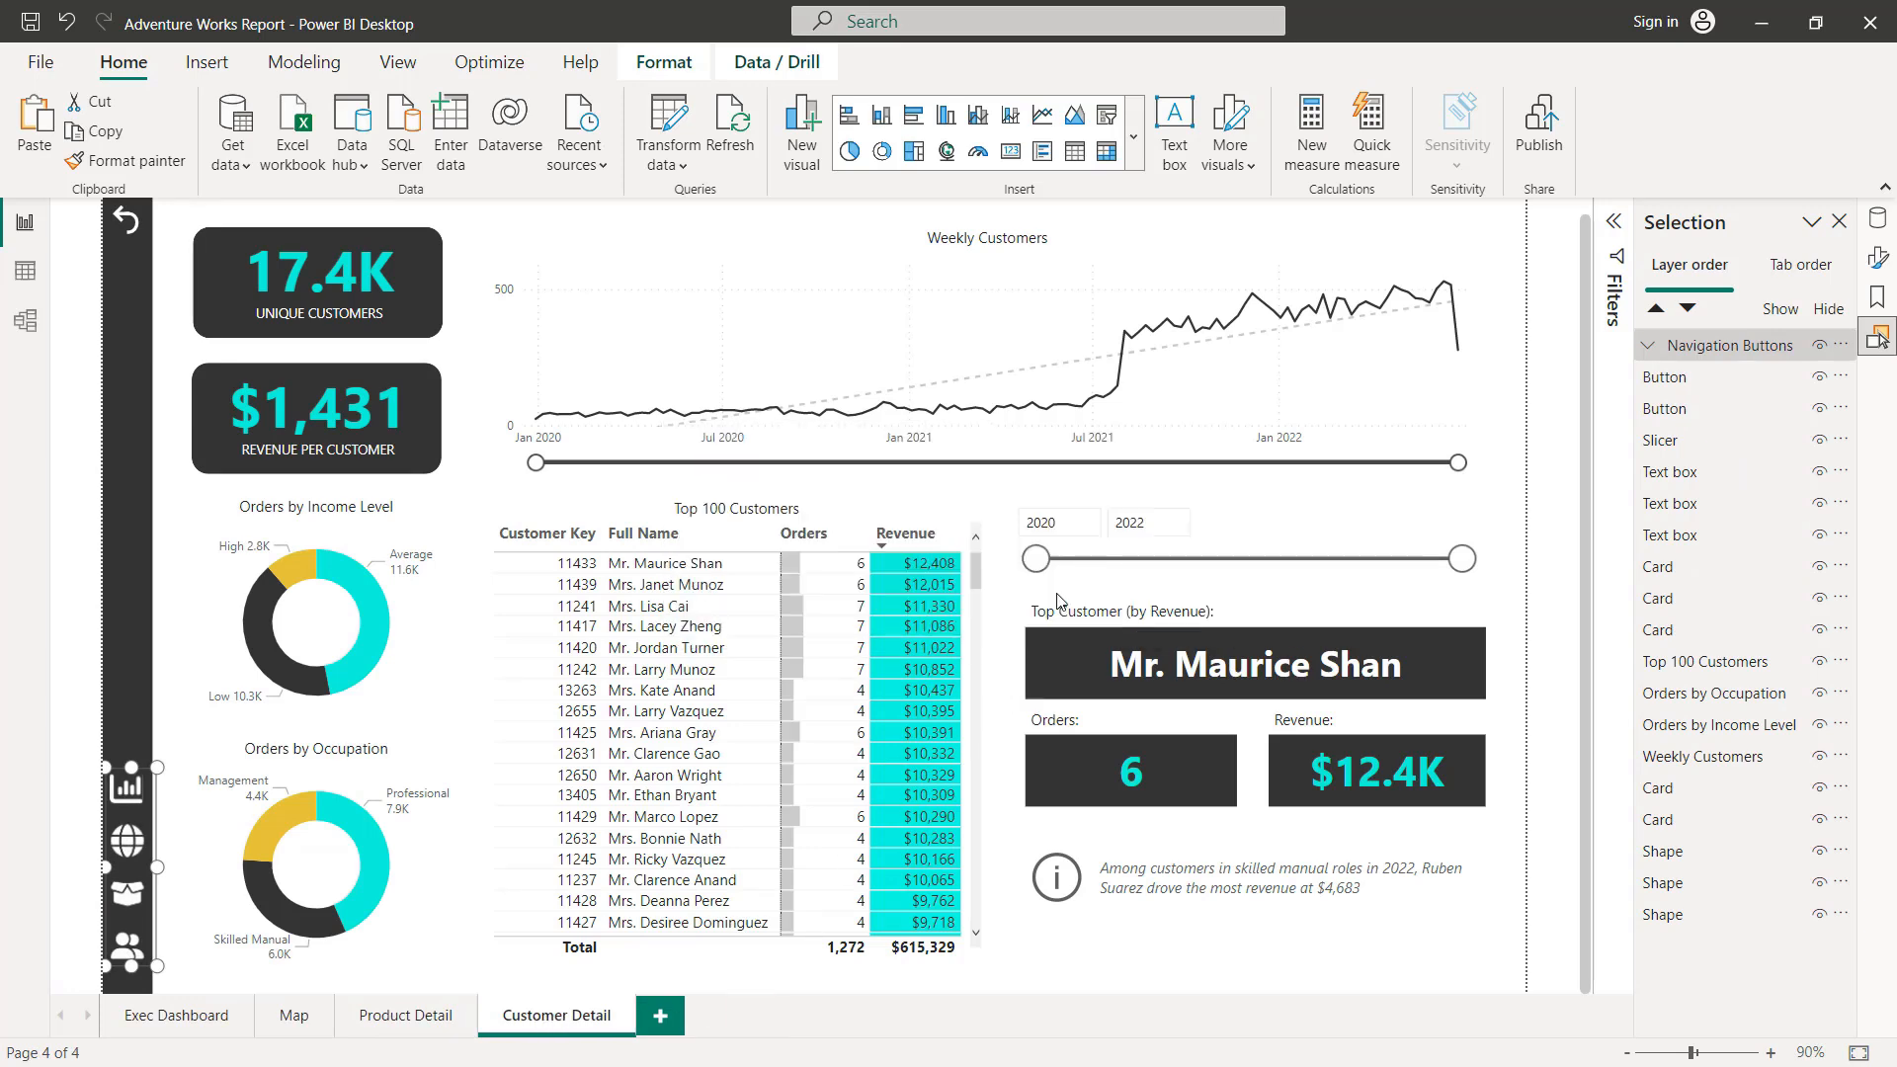
# Step: On the Exec Dashboard page, check the page navigation destination of each of the four pasted sidebar buttons, then clear the selection
pyautogui.click(188, 1006)
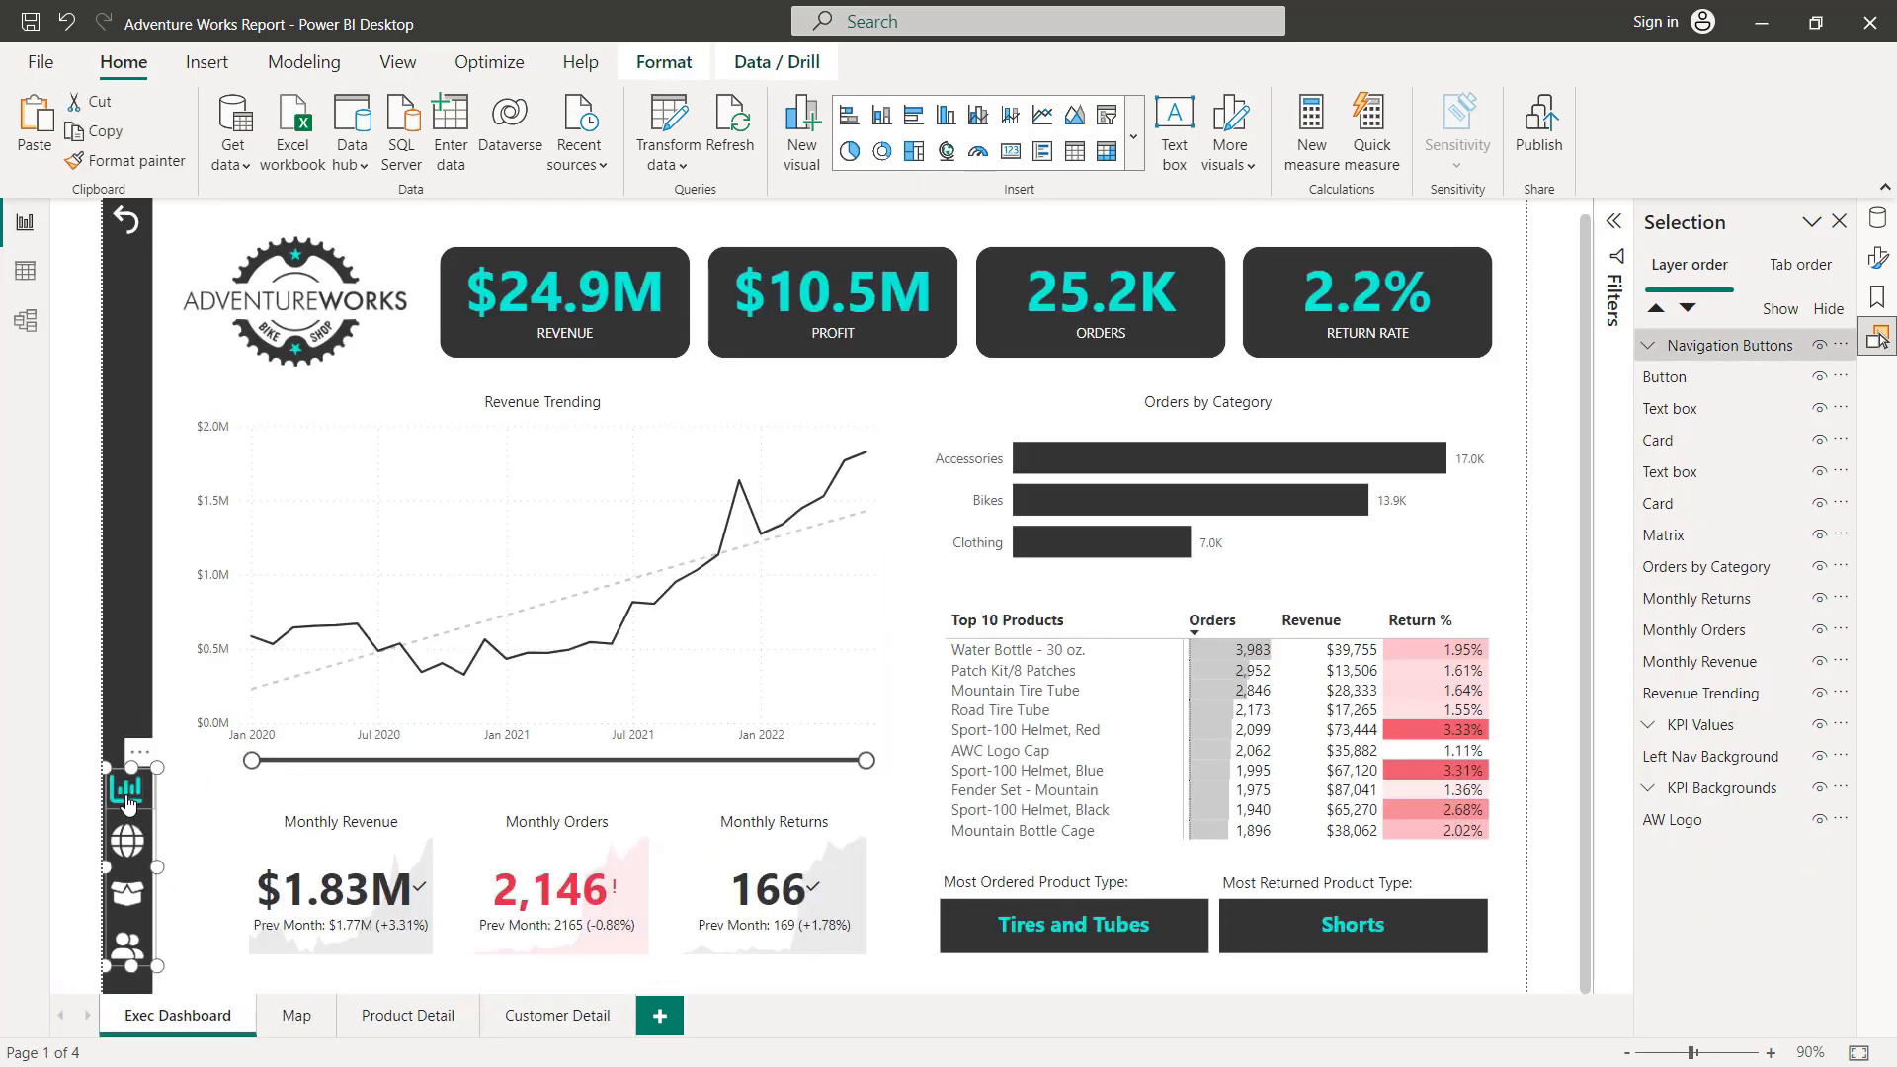
pyautogui.click(133, 791)
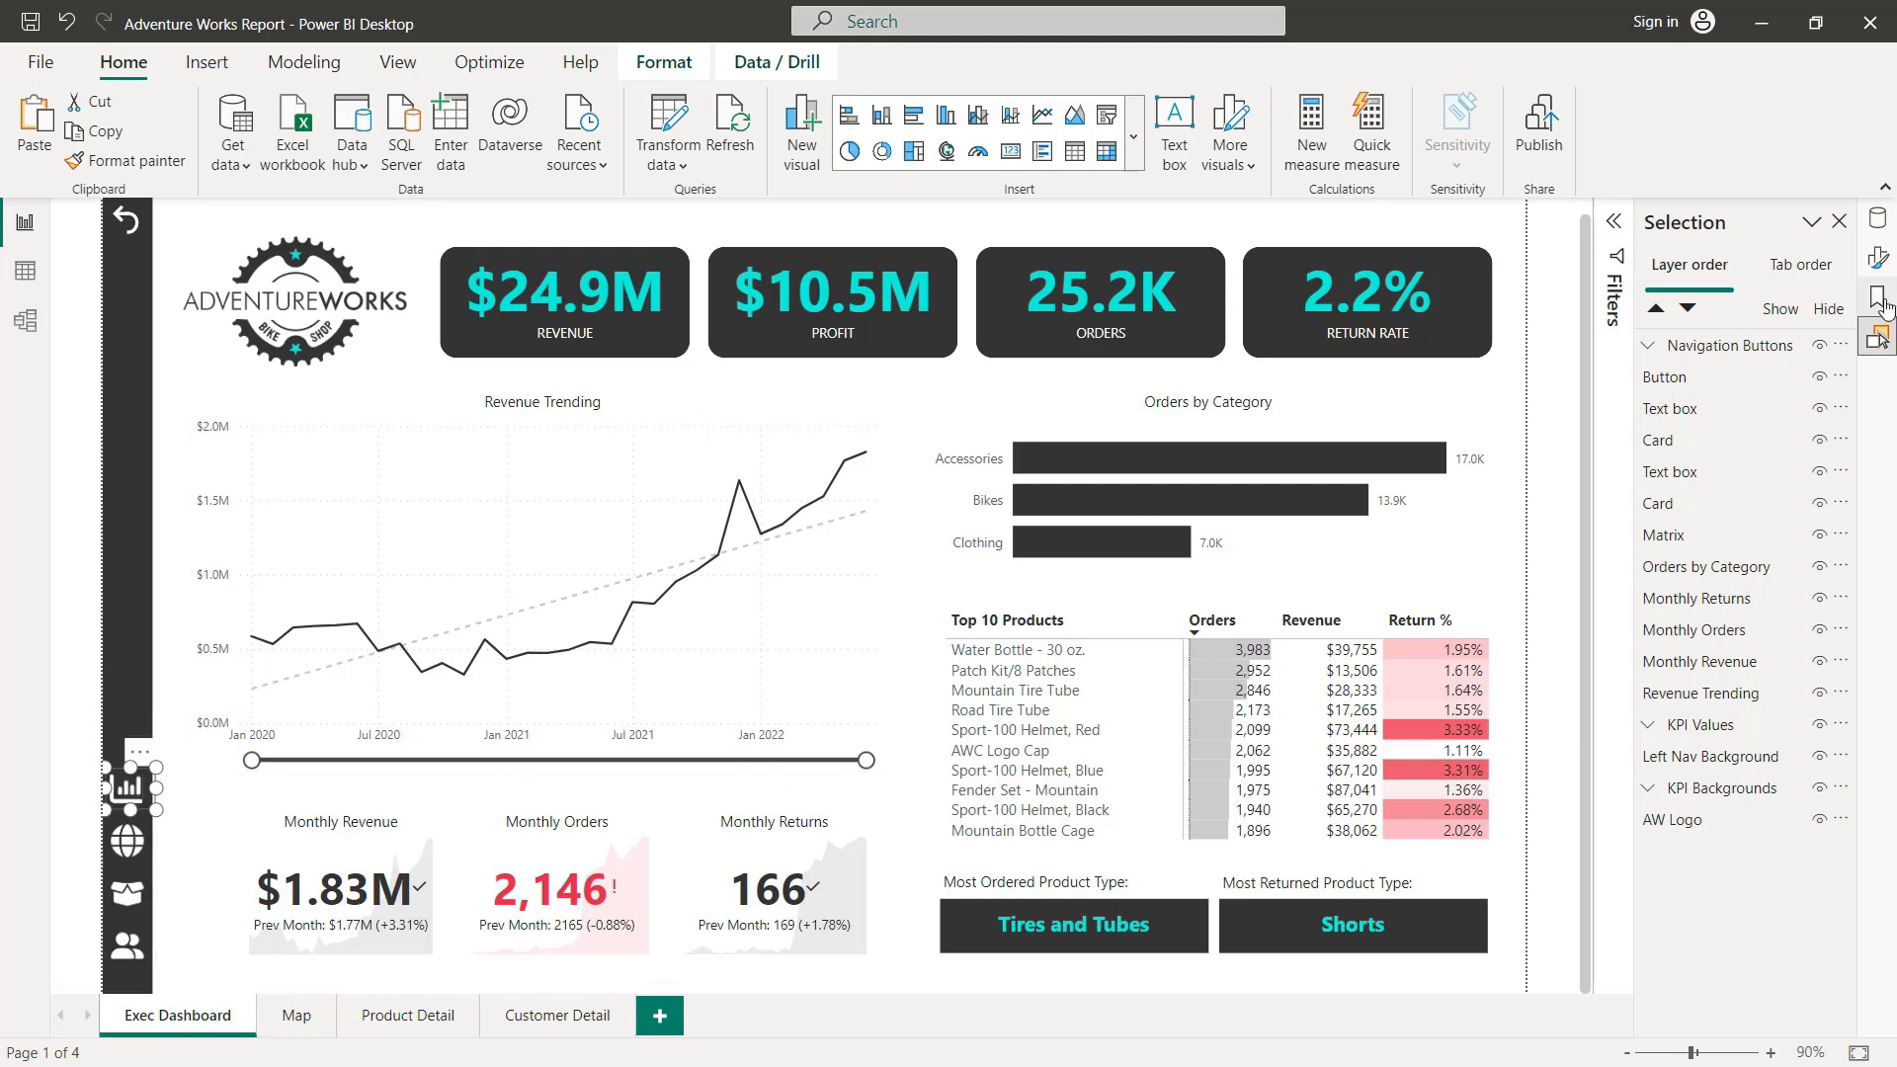
pyautogui.click(1870, 263)
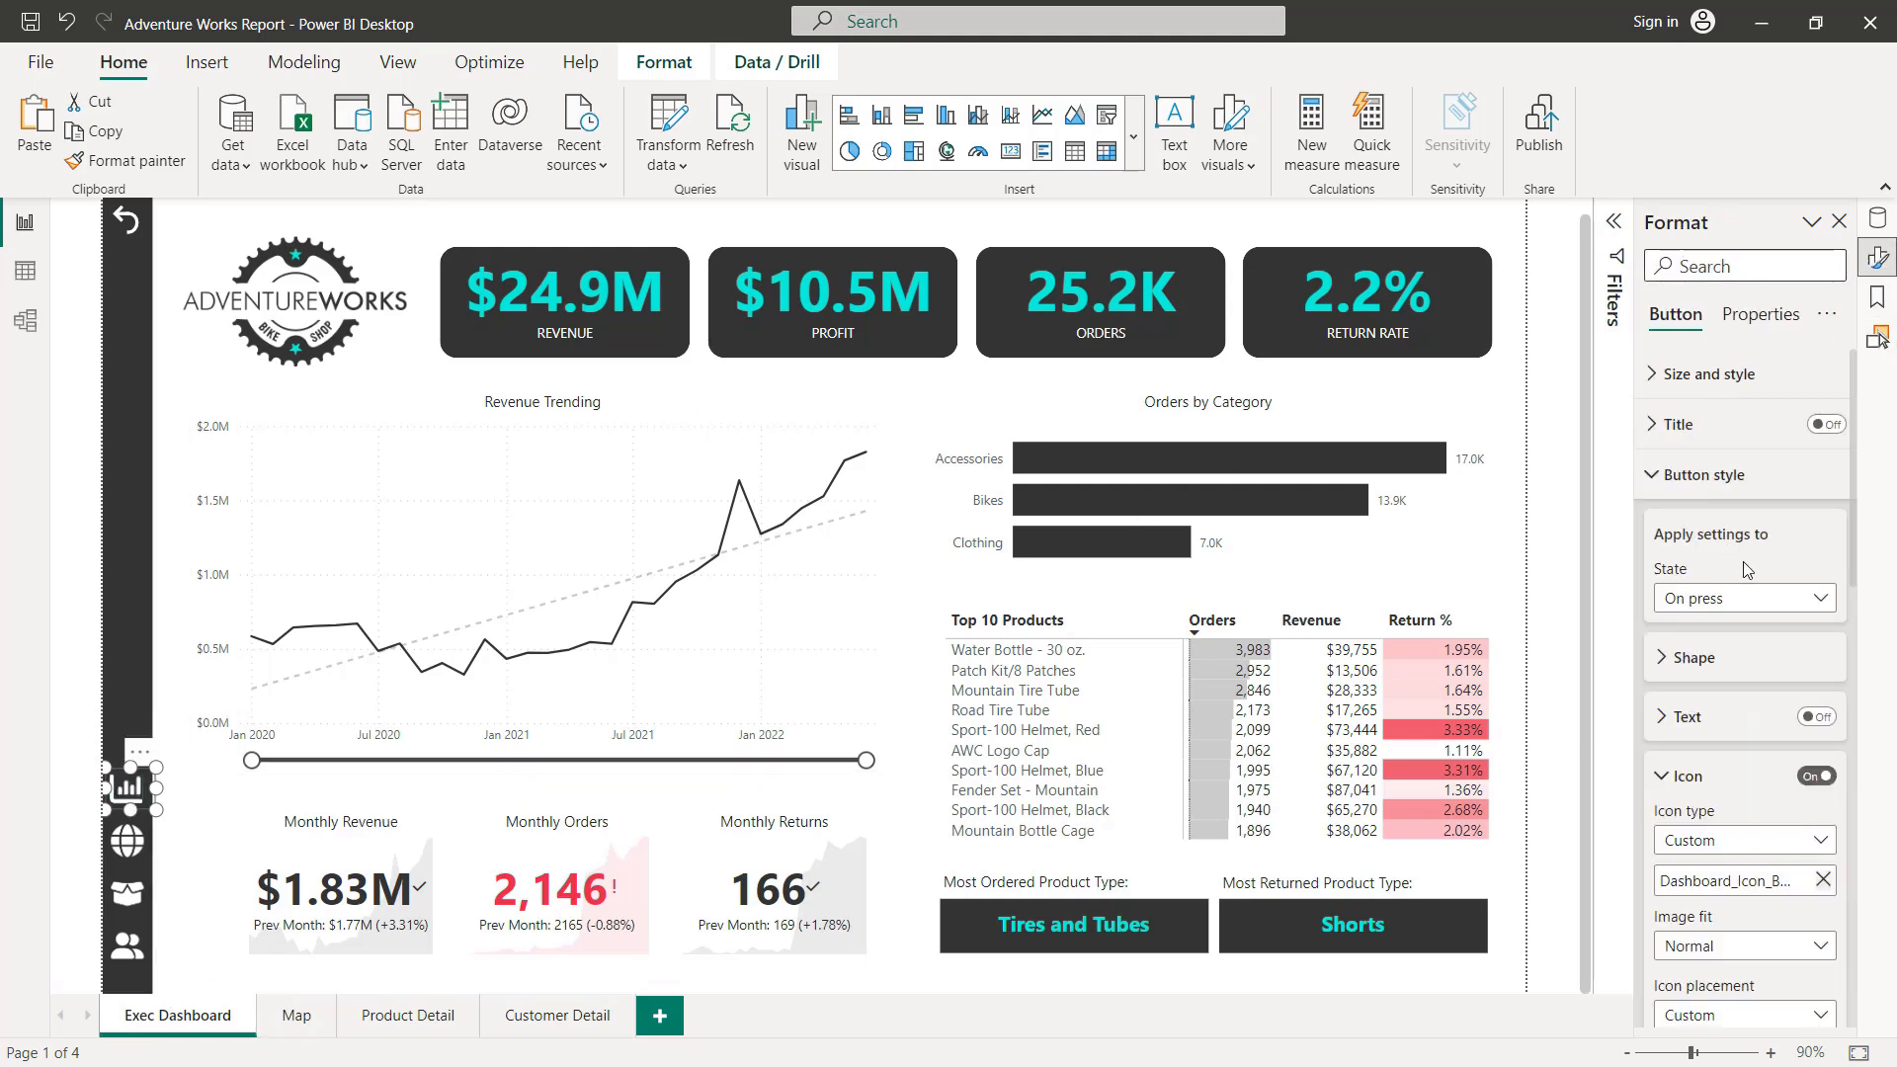
pyautogui.click(1704, 475)
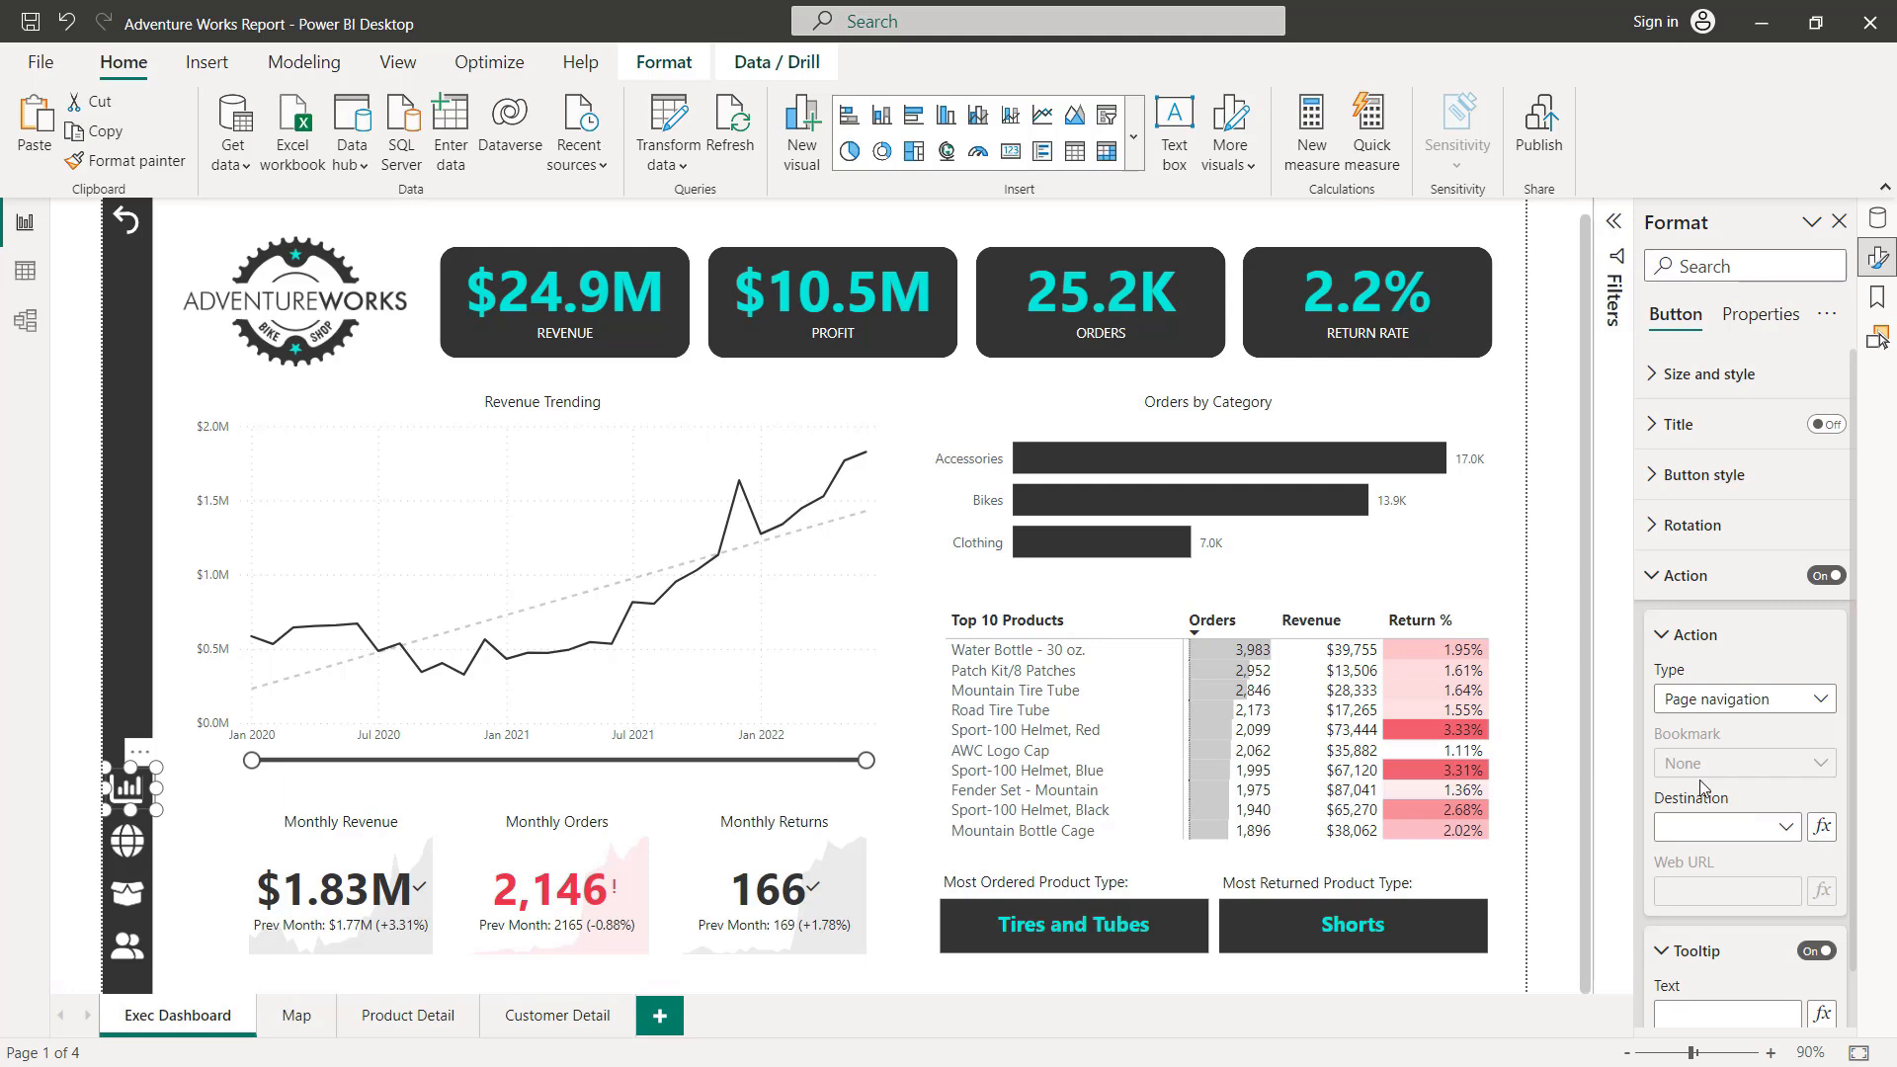
pyautogui.click(126, 841)
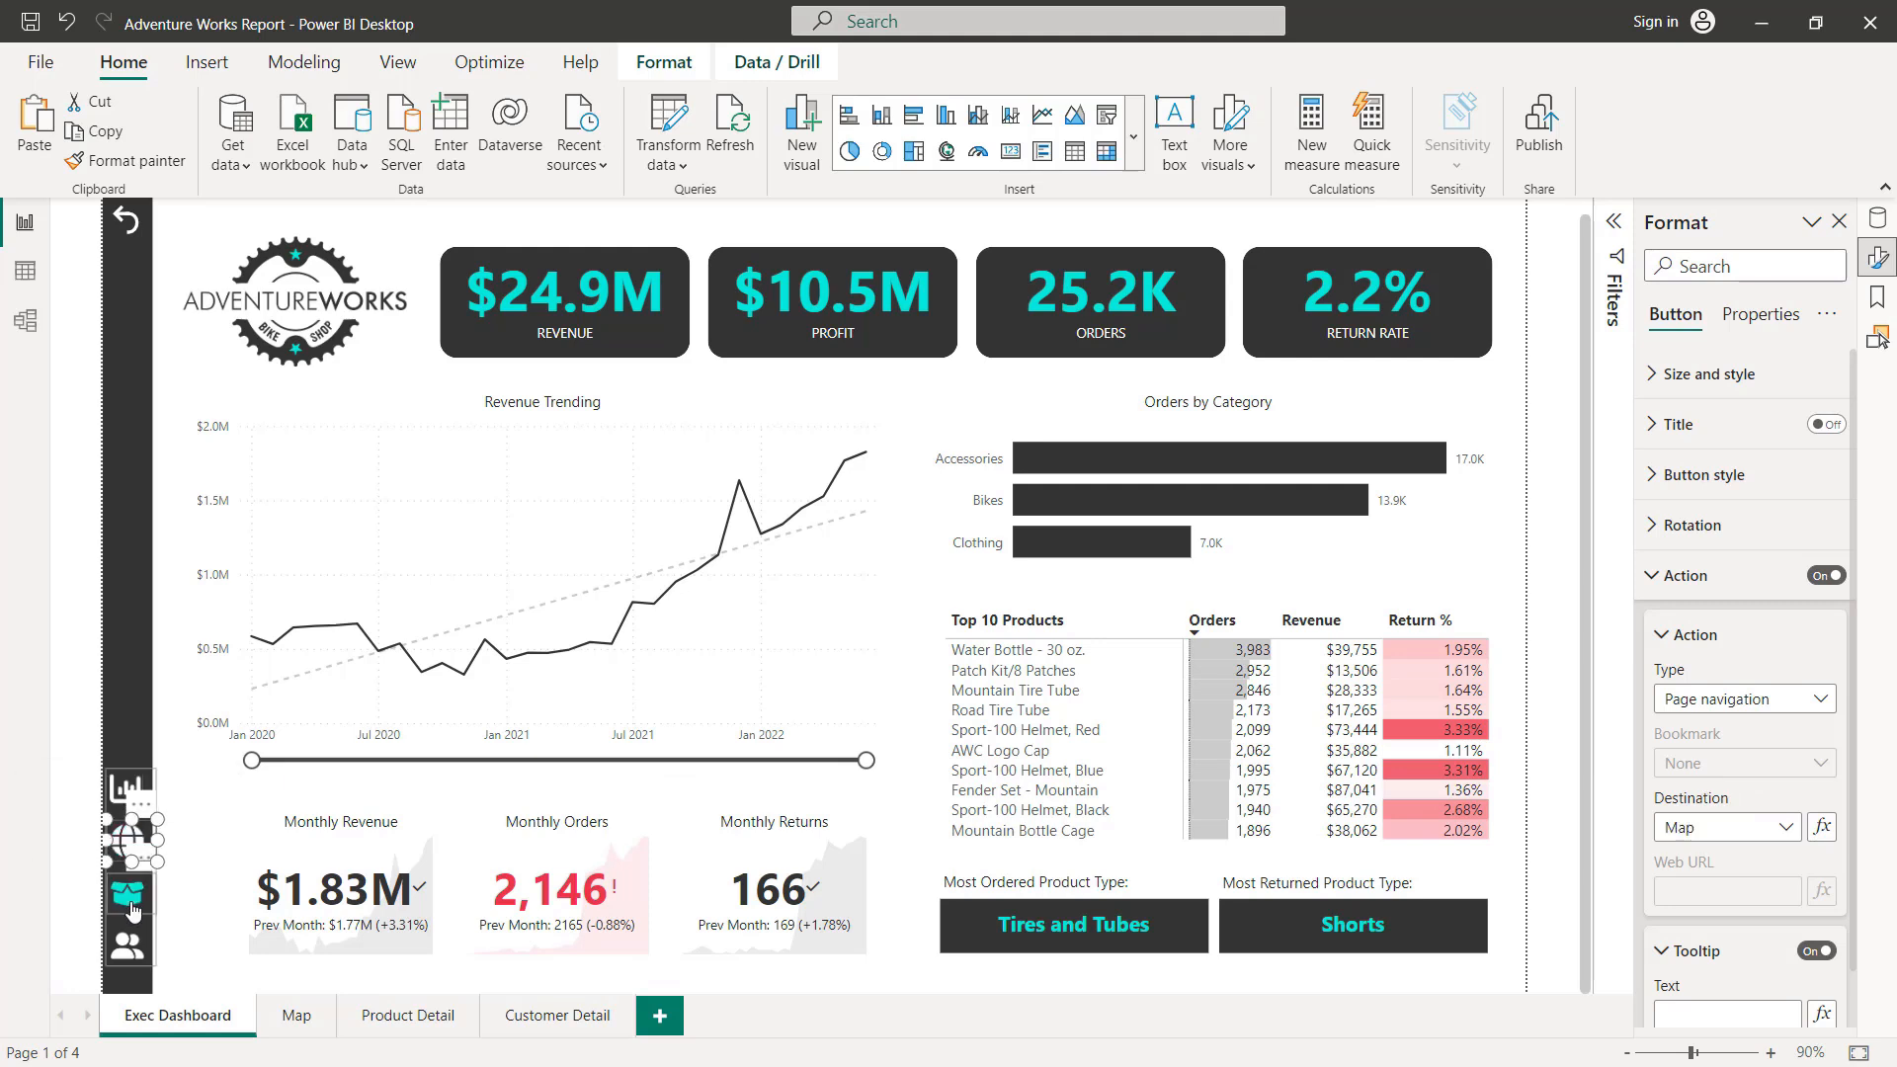
pyautogui.click(133, 907)
pyautogui.click(127, 947)
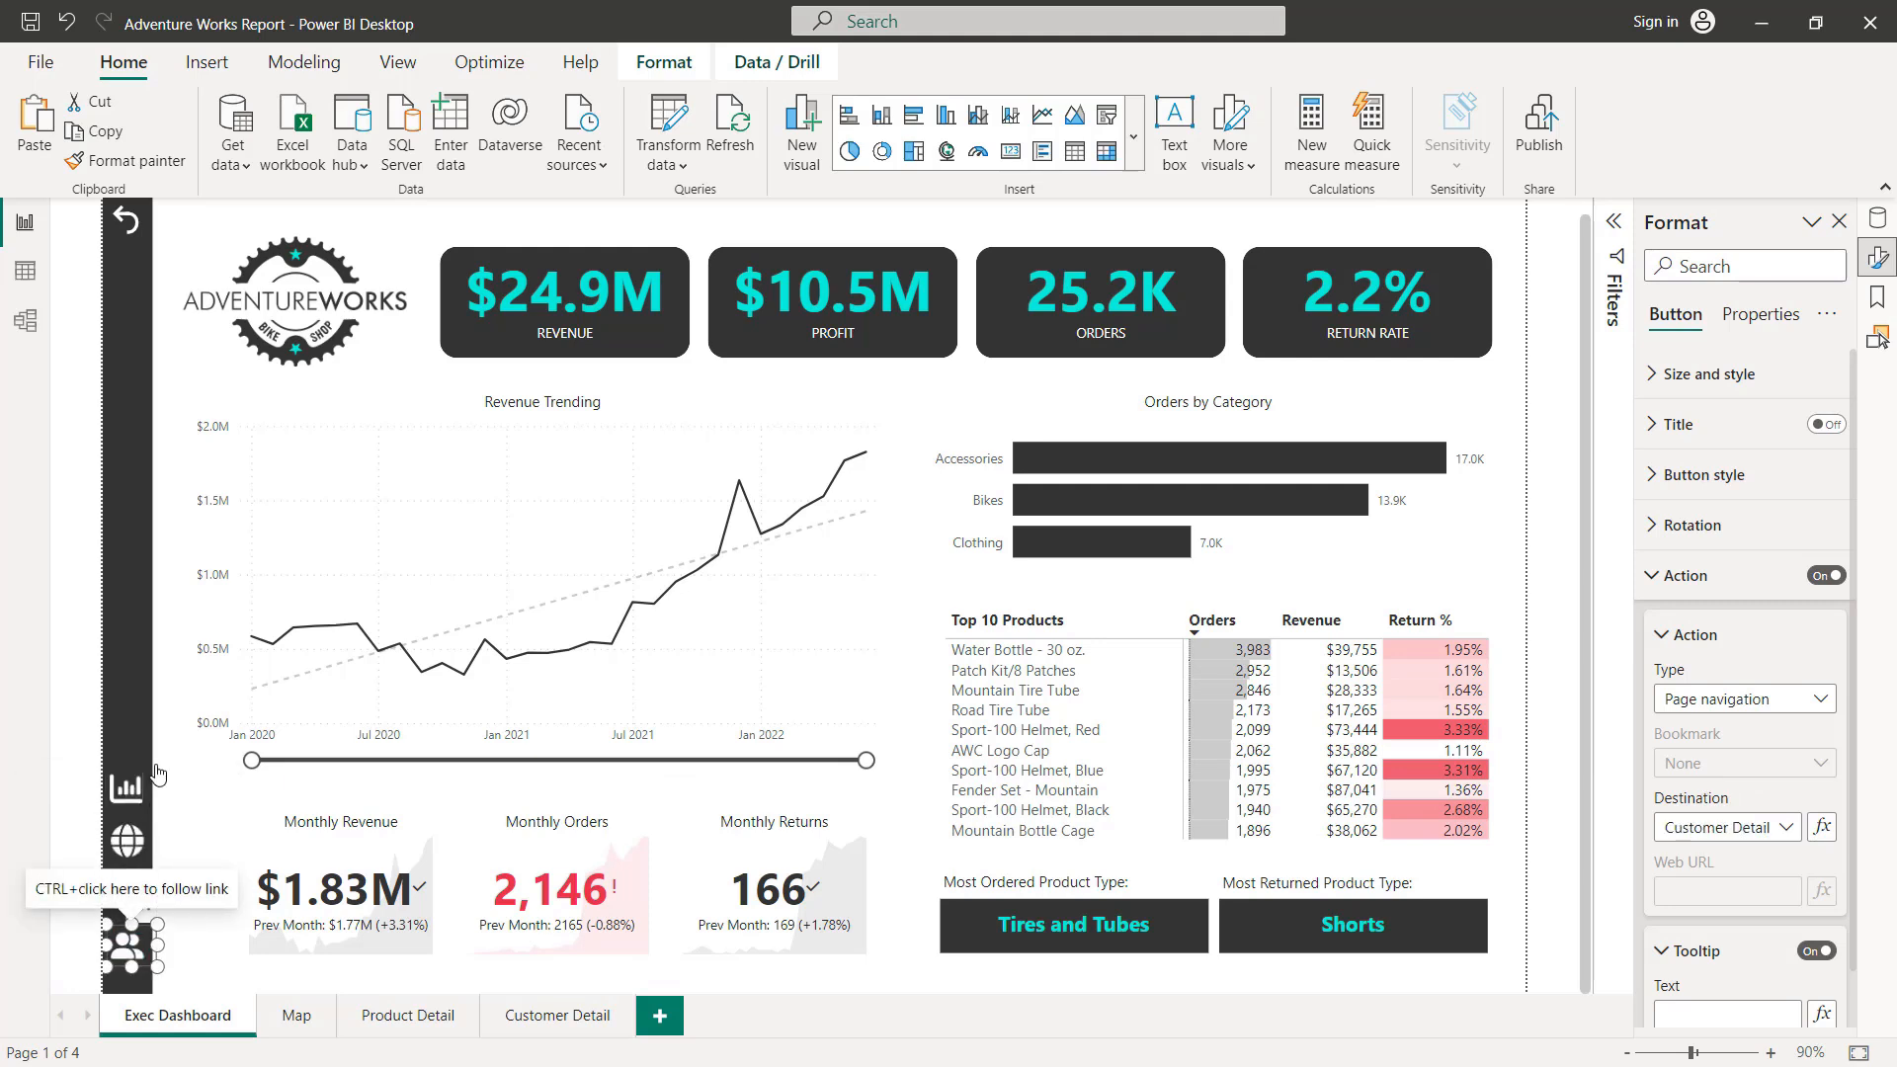
pyautogui.click(74, 703)
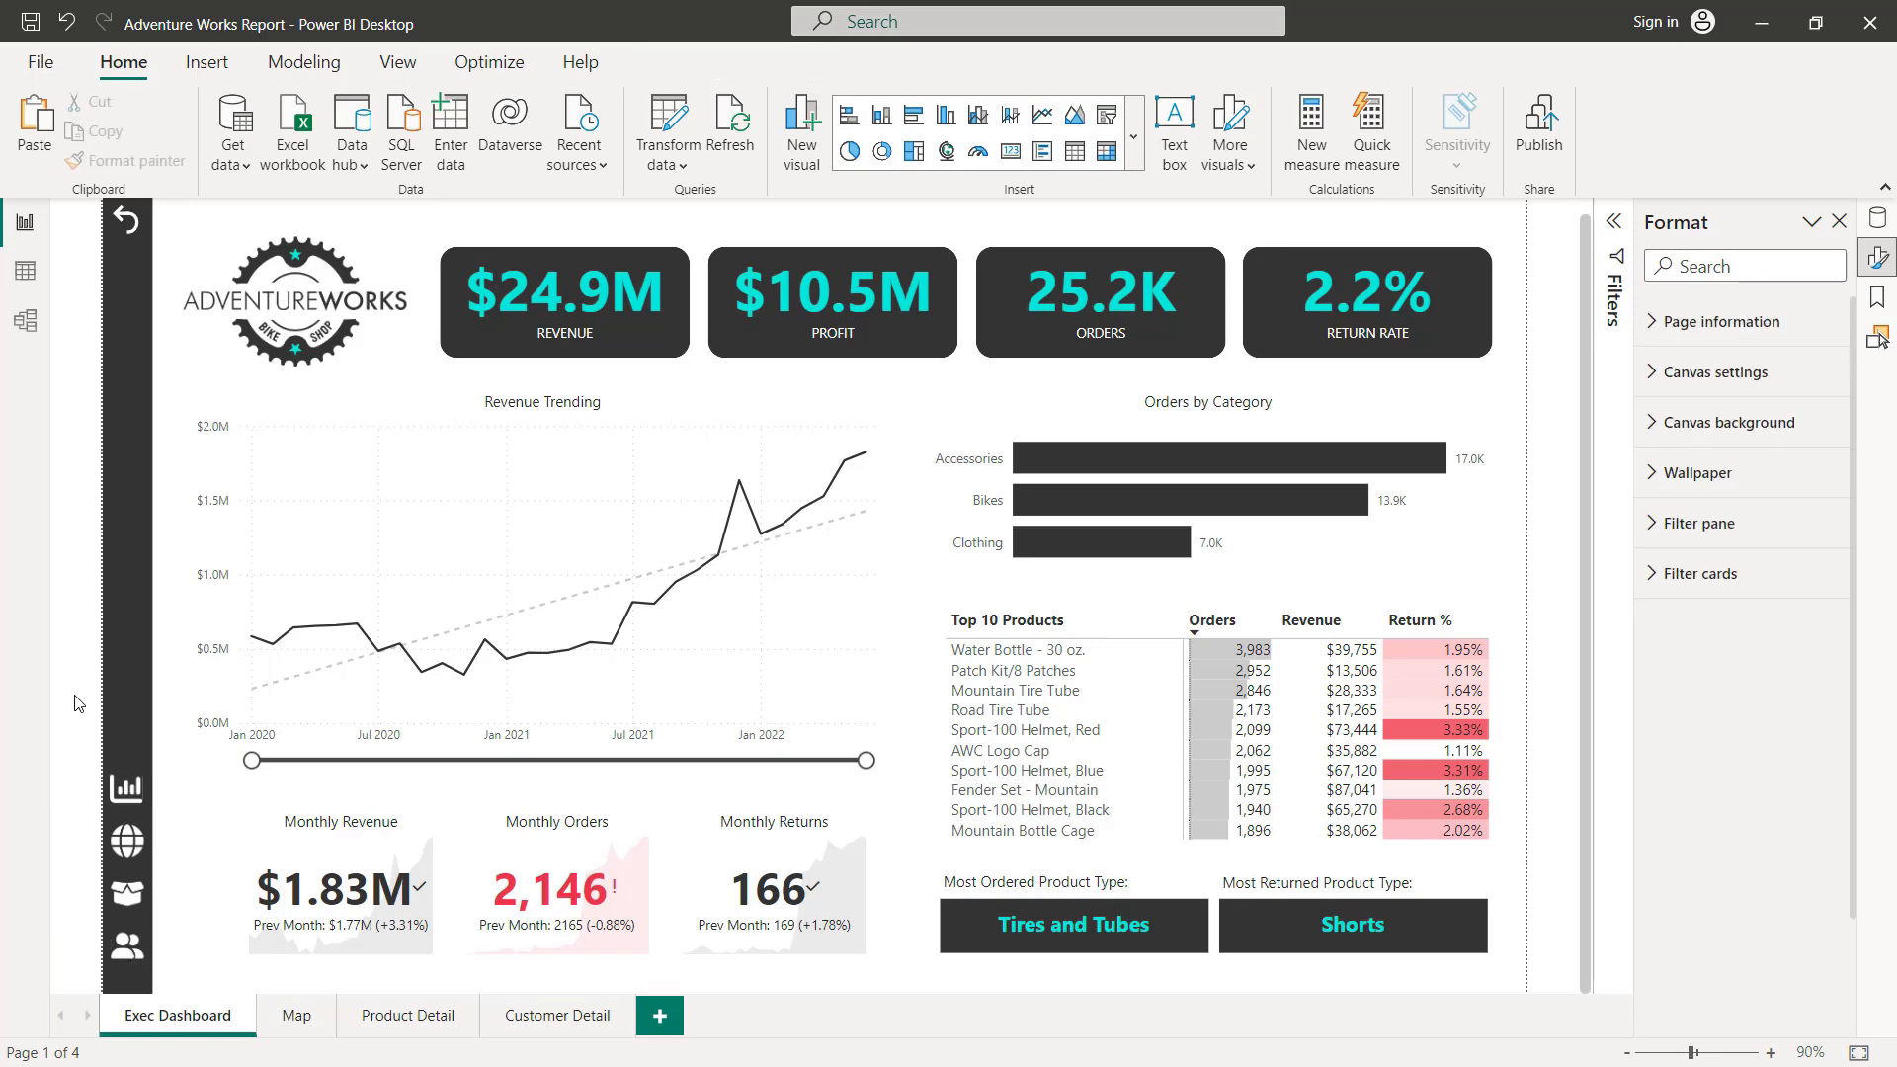